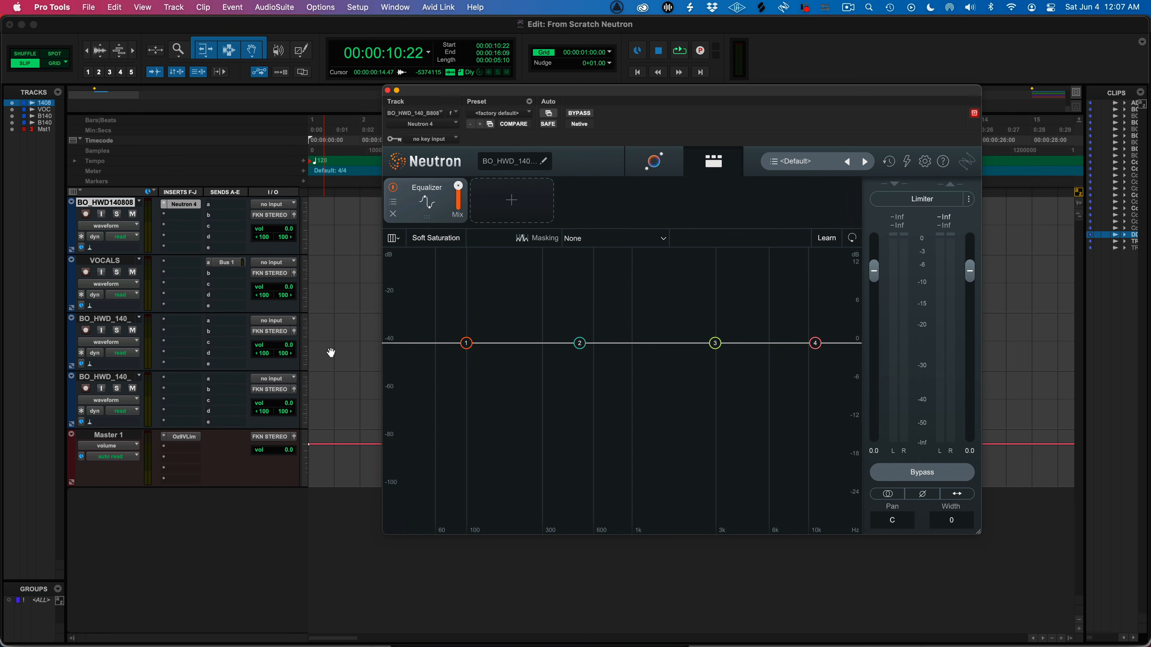
Reposition the Neutron plug-in window over the session and enlarge it.
left_click_drag(509, 92, 333, 46)
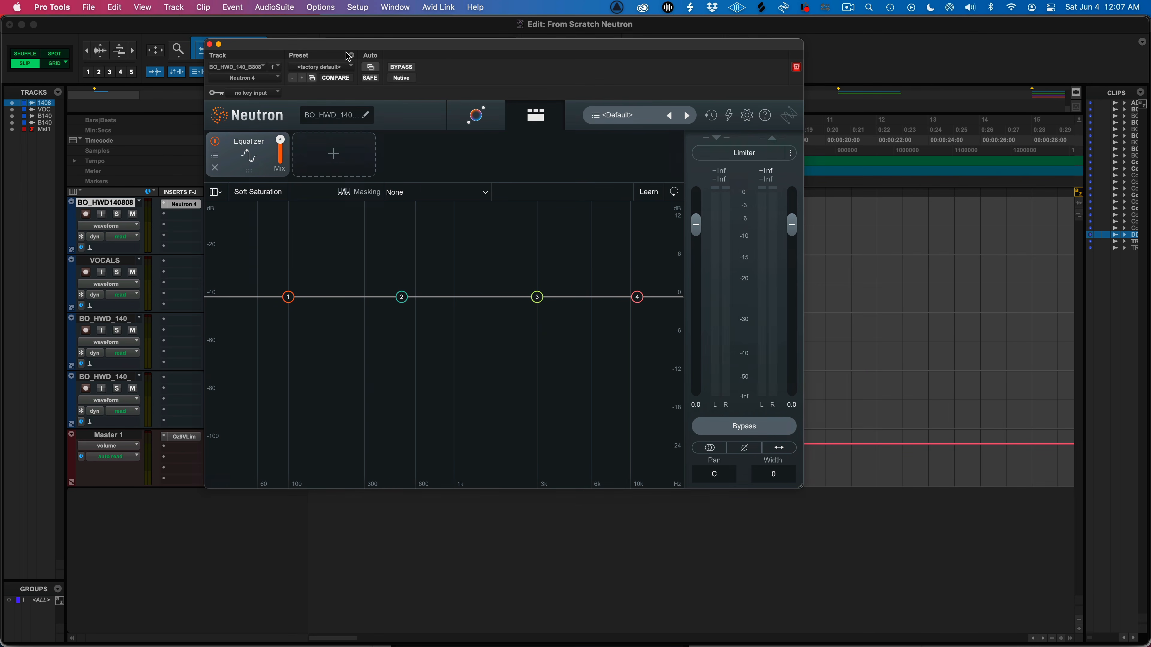
left_click_drag(802, 491, 1084, 627)
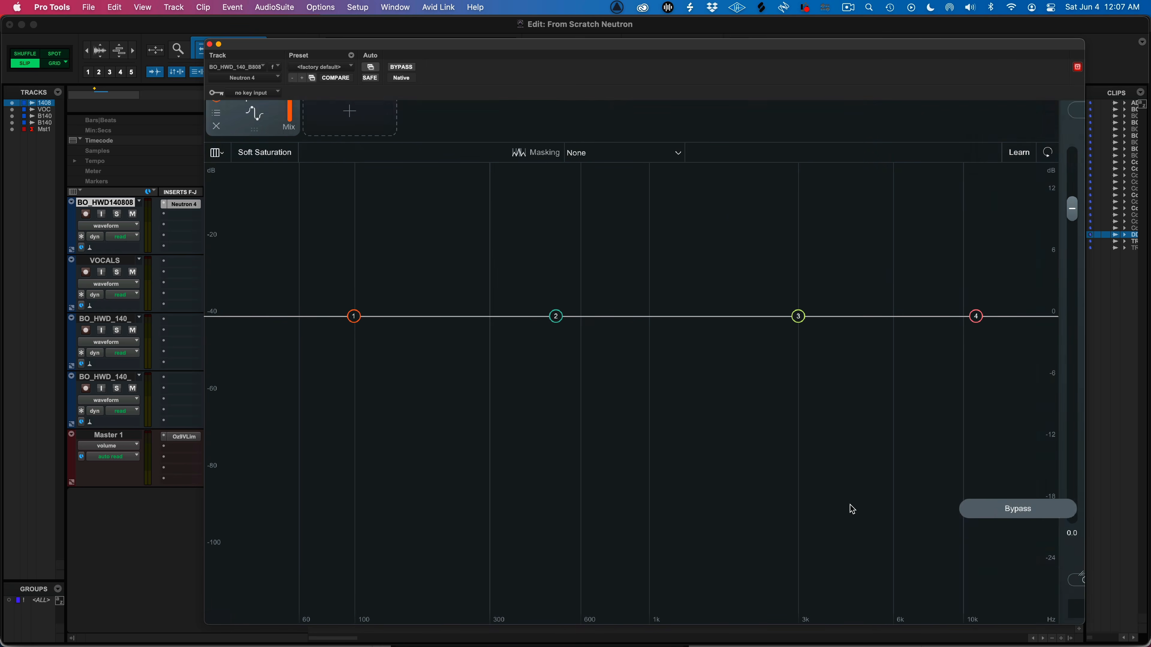
left_click_drag(490, 46, 546, 57)
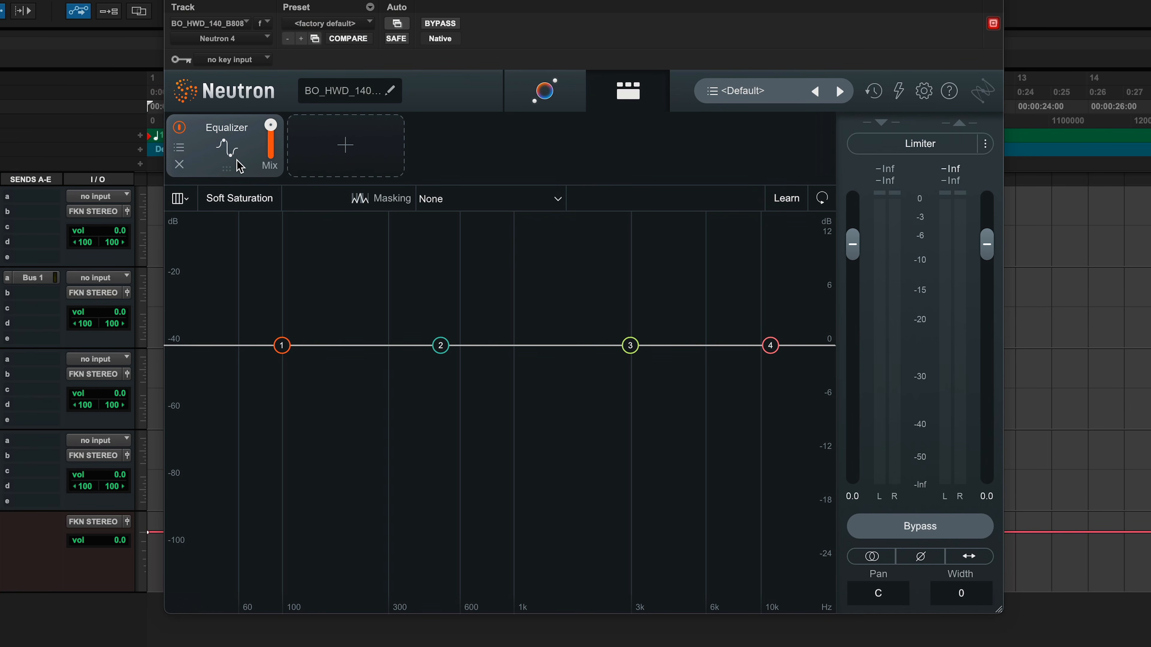
Try the Equalizer module's mix control, and bypass and re-enable the module.
mouse_move(273, 132)
left_click_drag(272, 132, 311, 434)
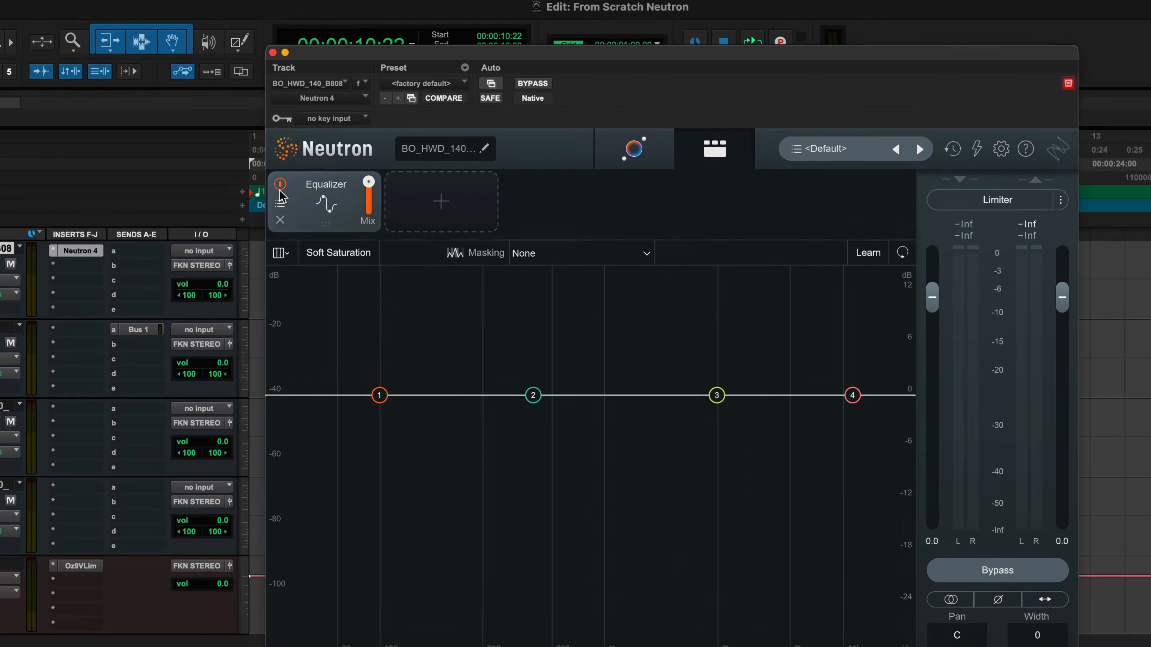
left_click(280, 185)
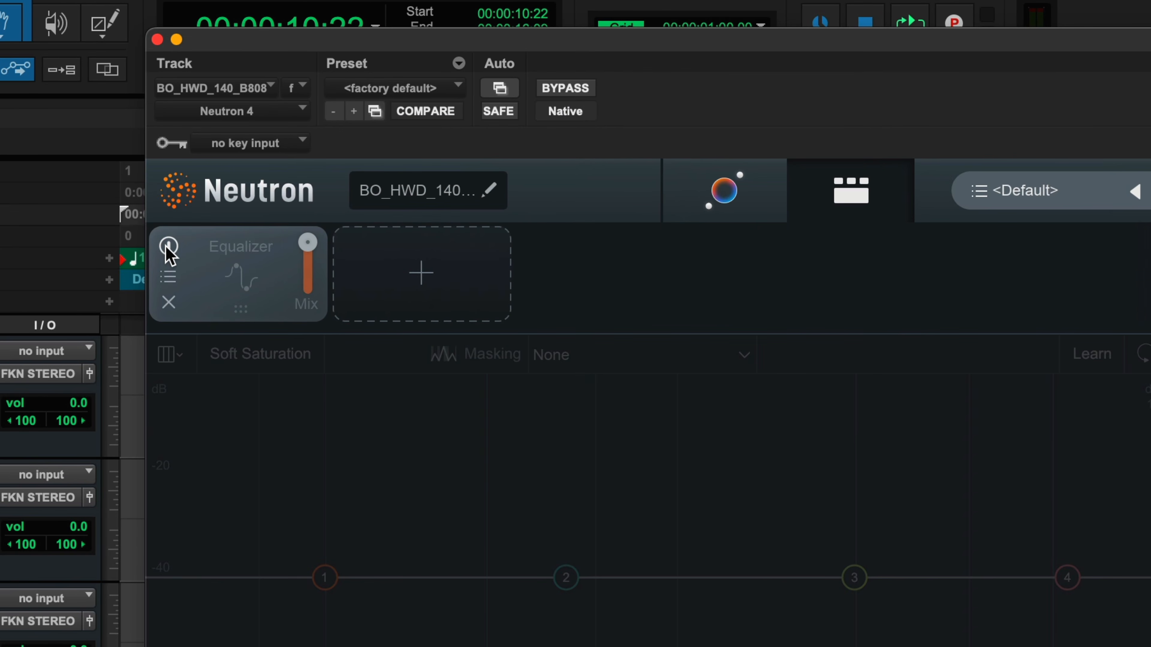
left_click(167, 249)
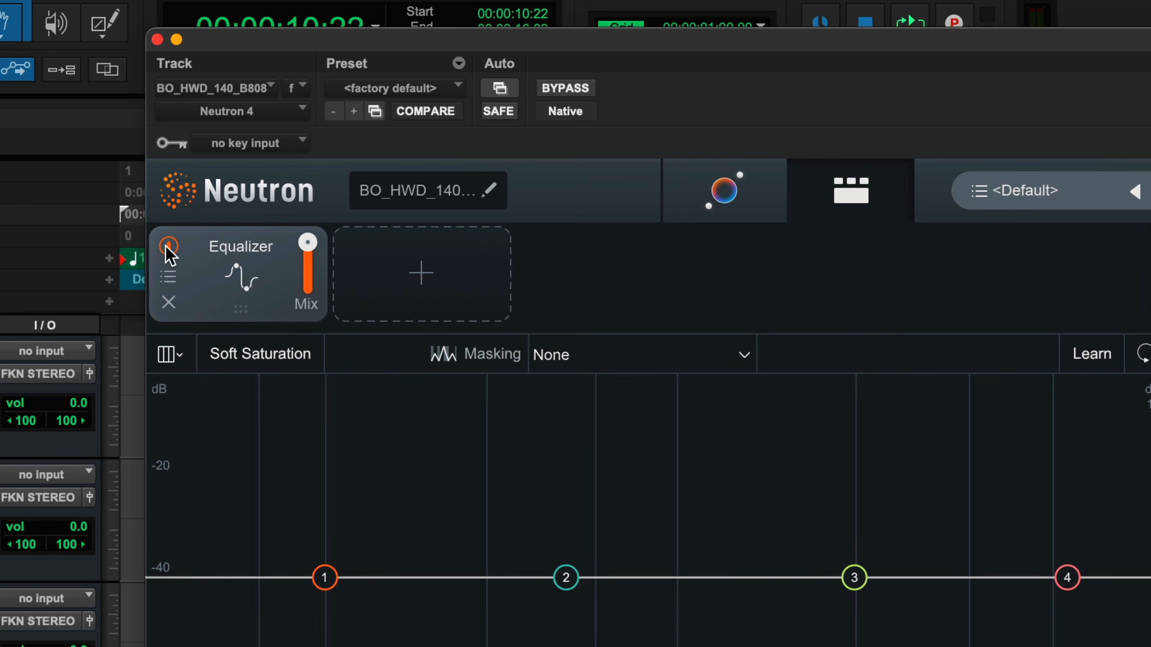
Audition the iZotope EQ presets during playback, starting with Baxandall 1952 and stepping through Dynamic Air to Electric Guitar Rhythm.
left_click(169, 277)
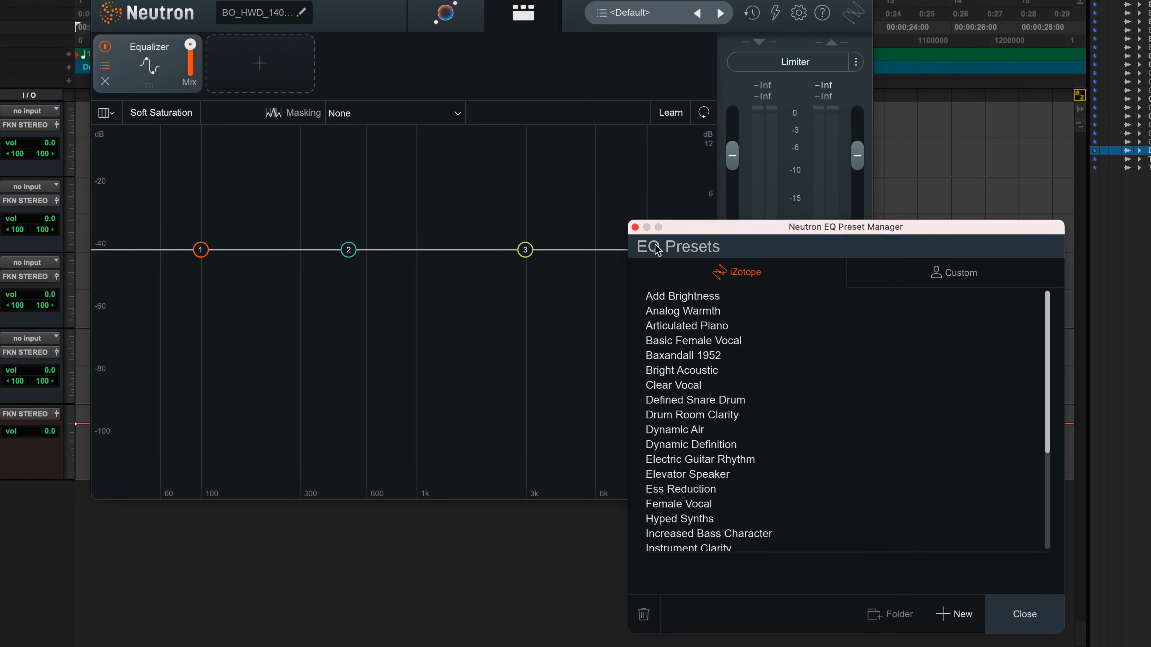
left_click(714, 356)
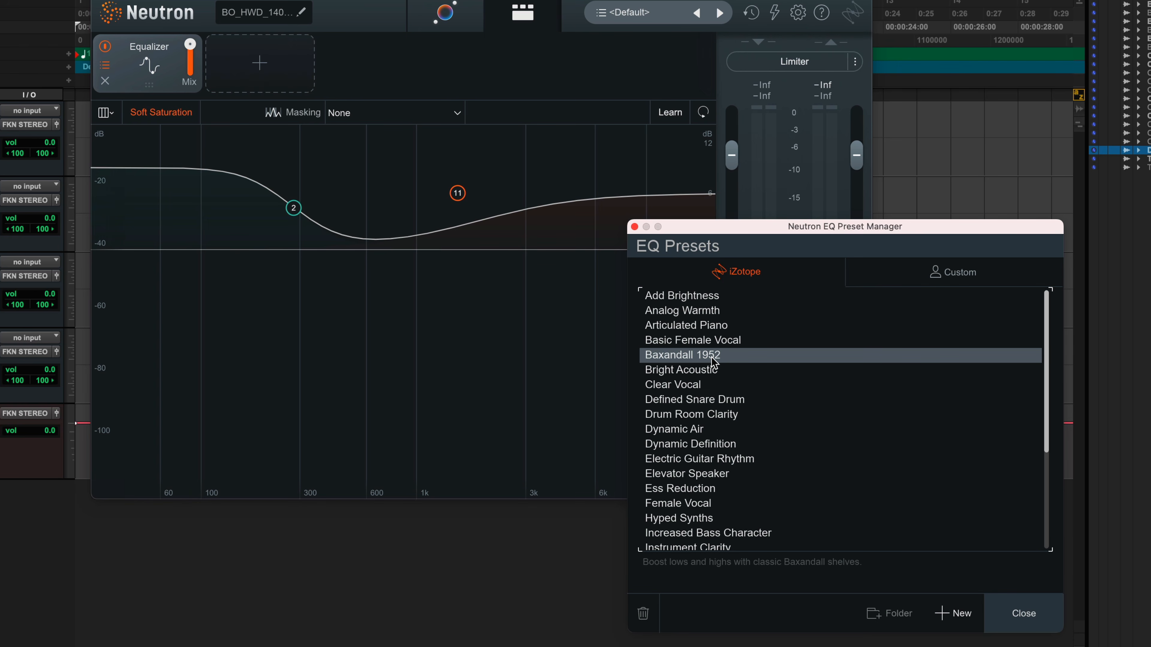
key("space")
key("Down")
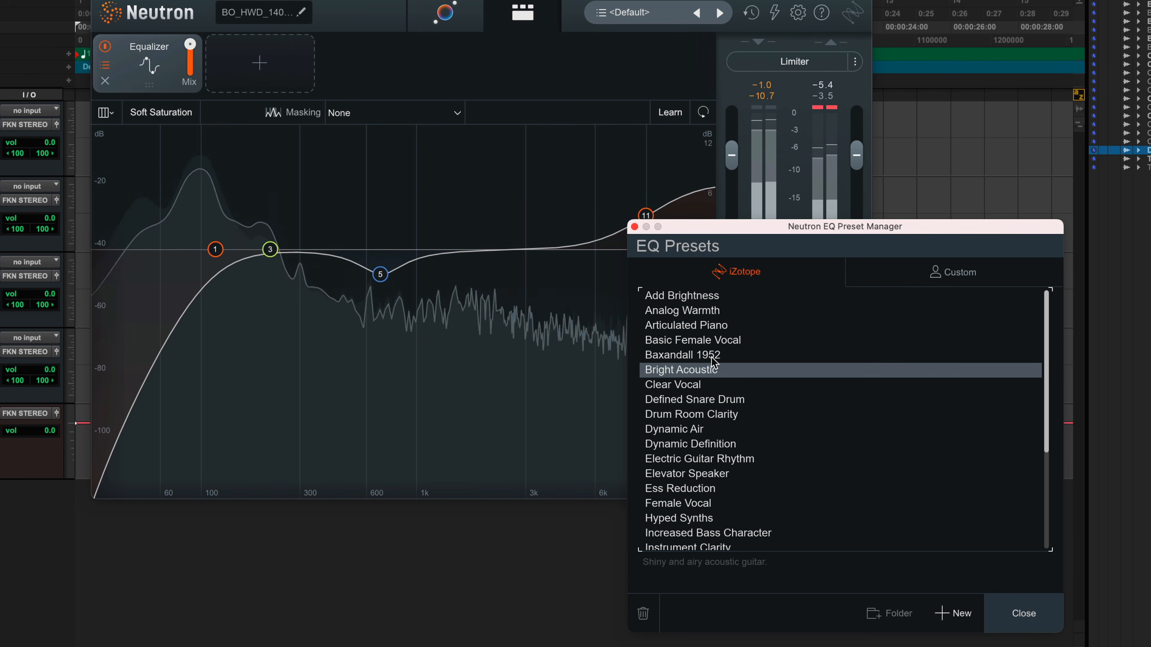
key("Down")
key("Down")
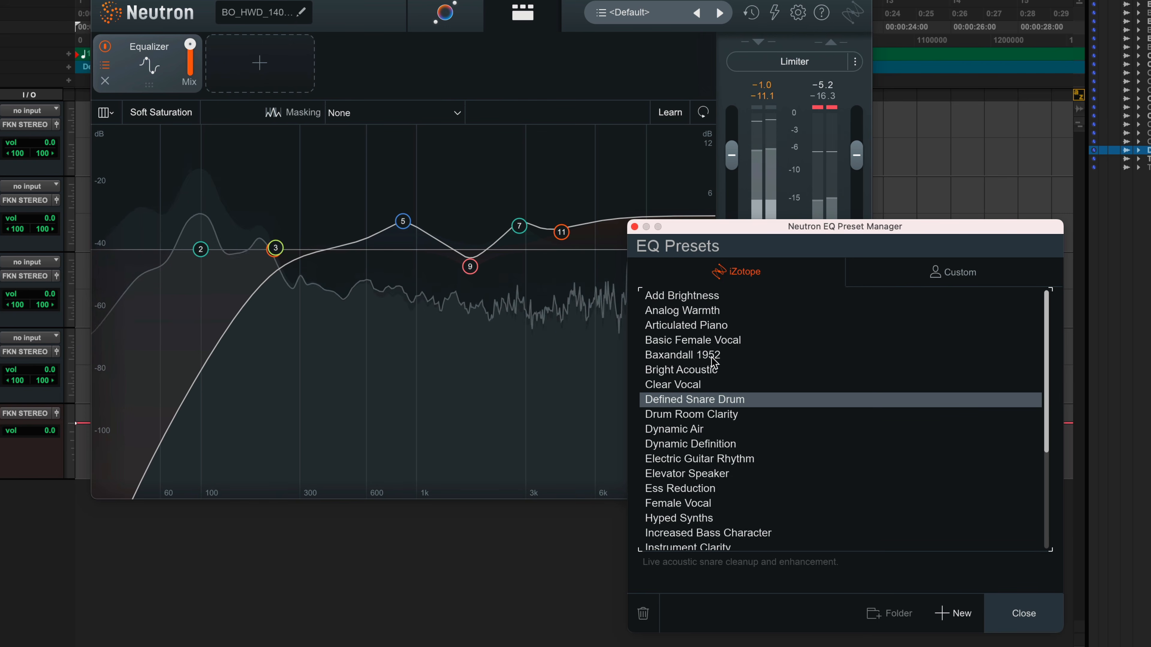
key("Down")
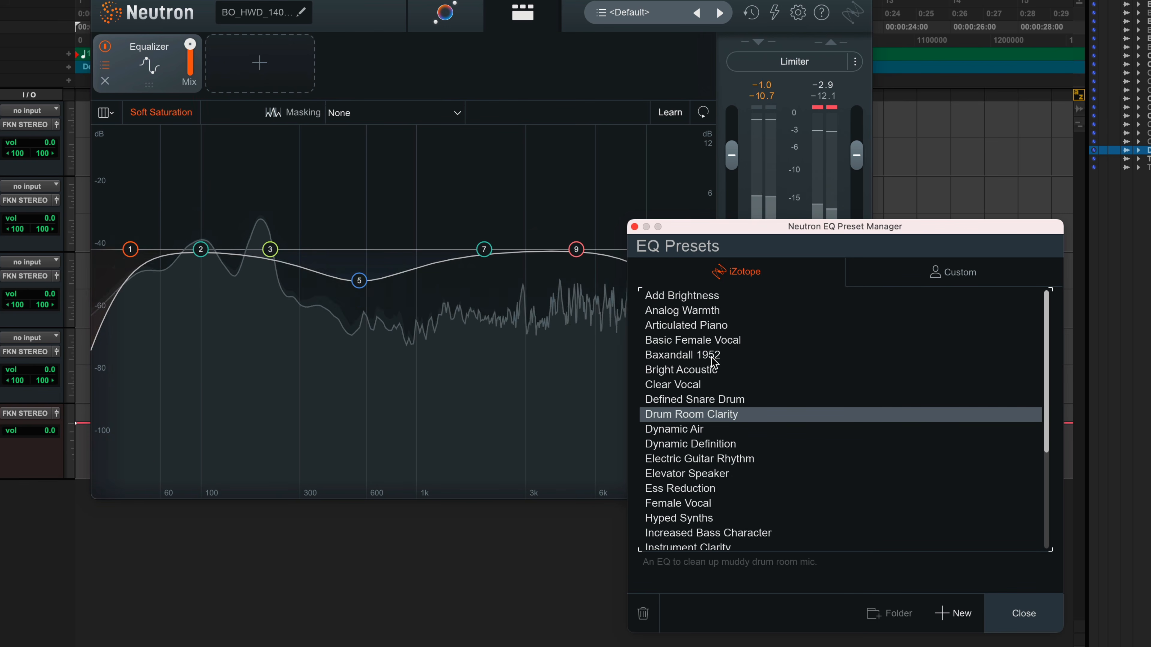
key("Down")
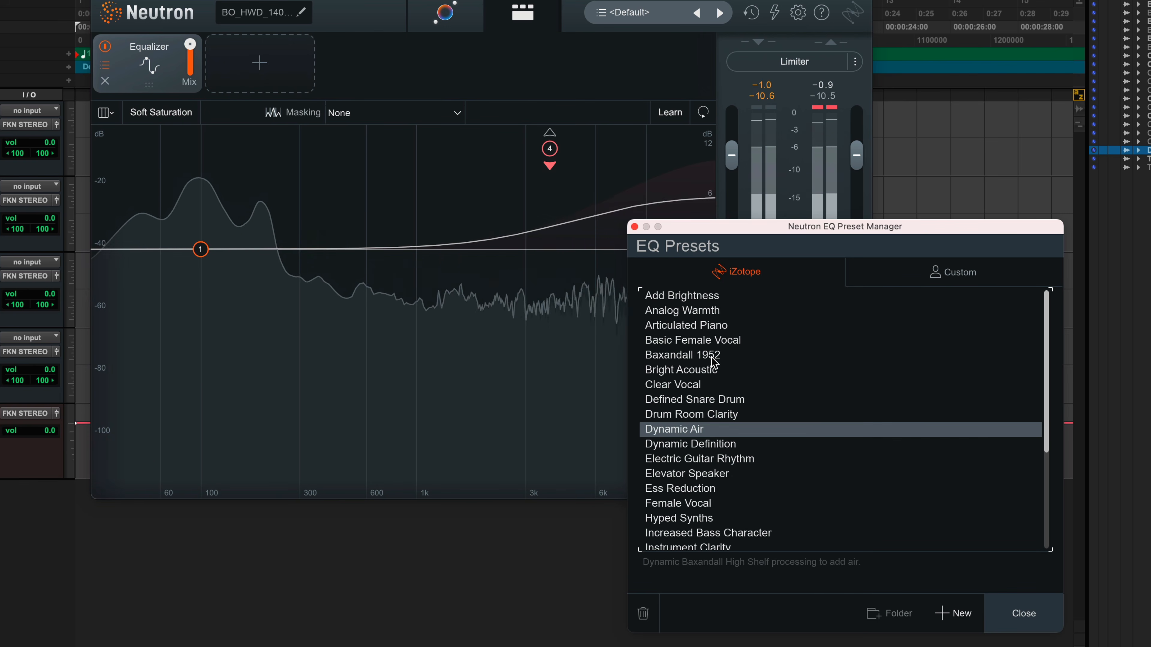
key("Down")
key("Down")
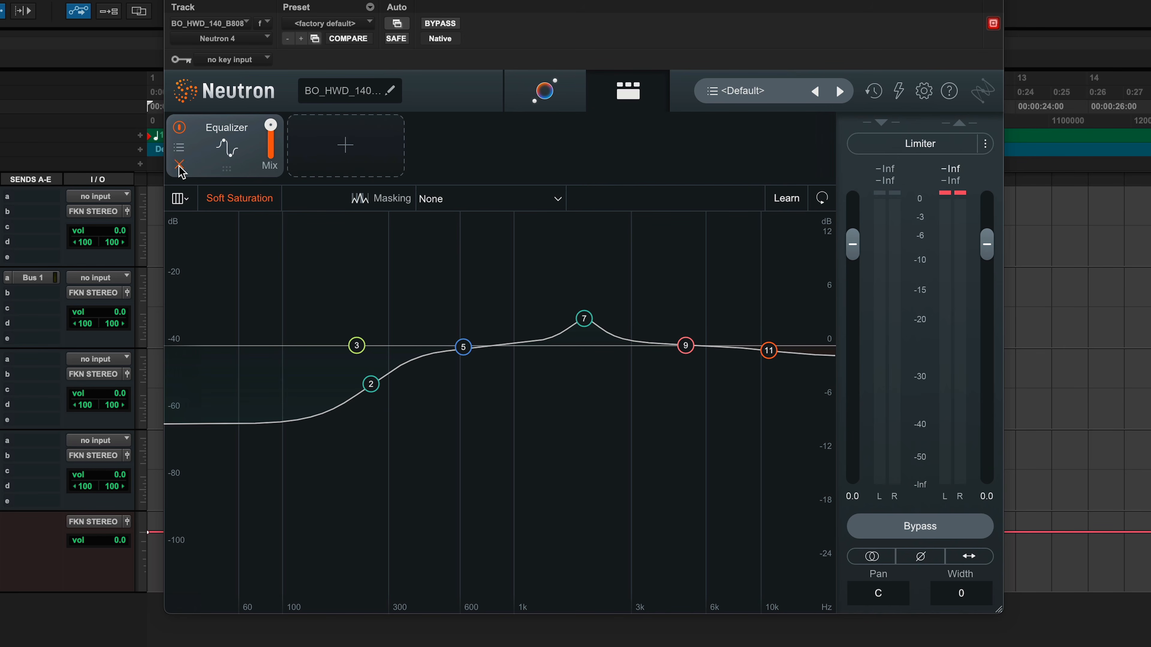
Remove the Equalizer module and build a new chain of Compressor 1, Compressor 2 and Equalizer.
left_click(180, 164)
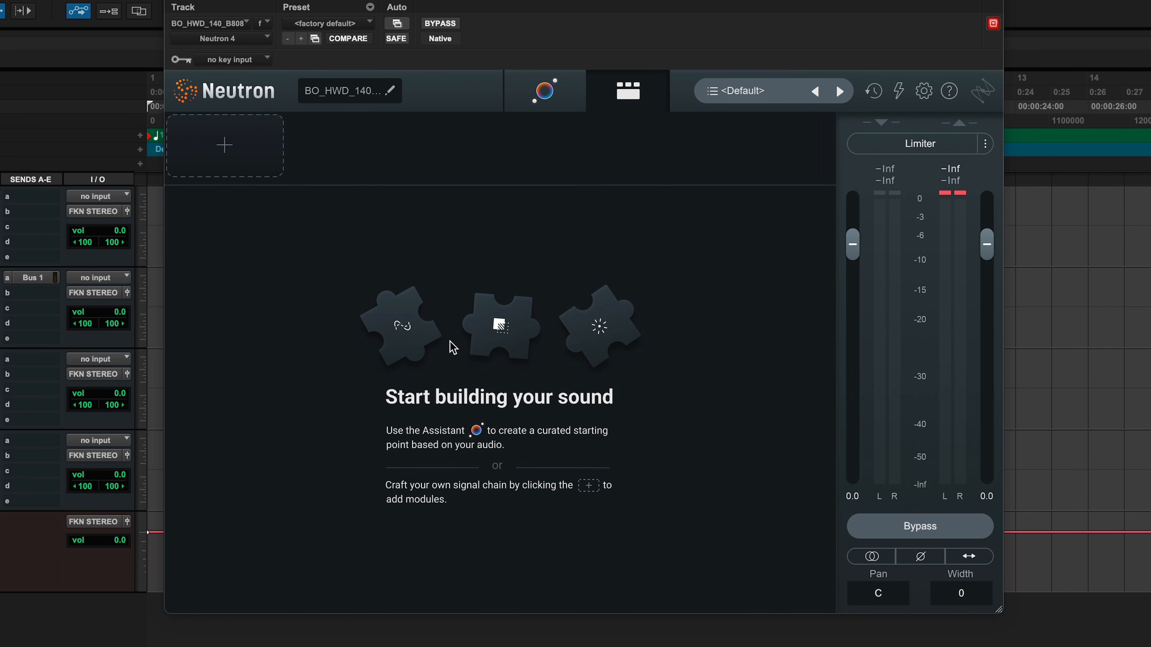
left_click(224, 149)
left_click(228, 180)
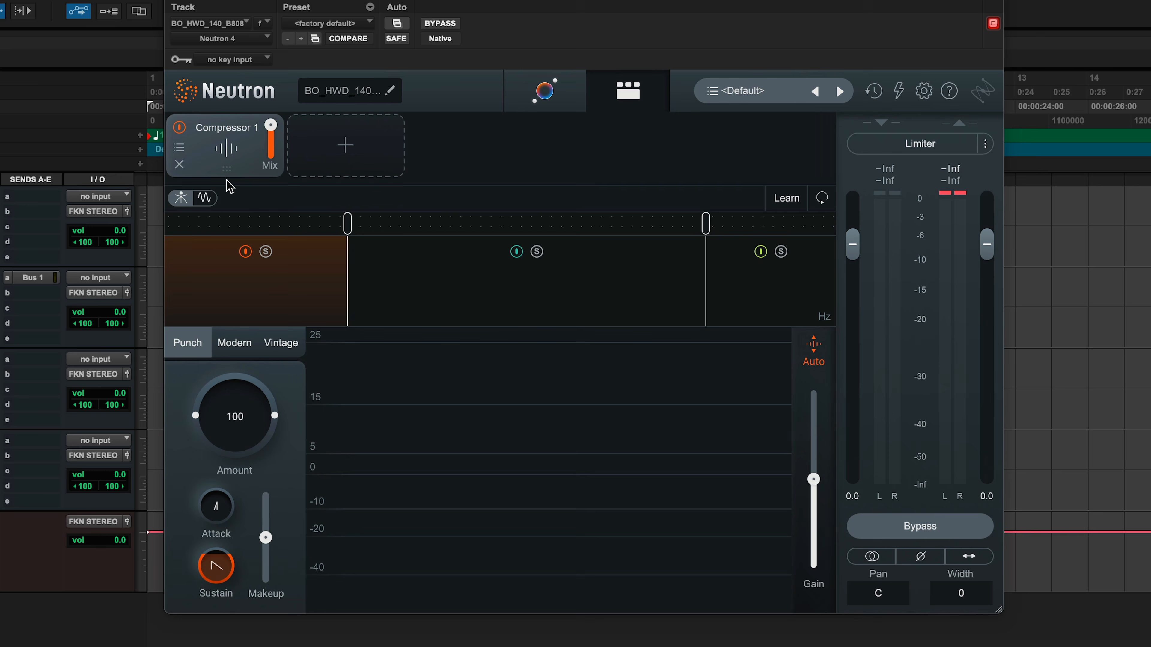
left_click(317, 153)
left_click(336, 200)
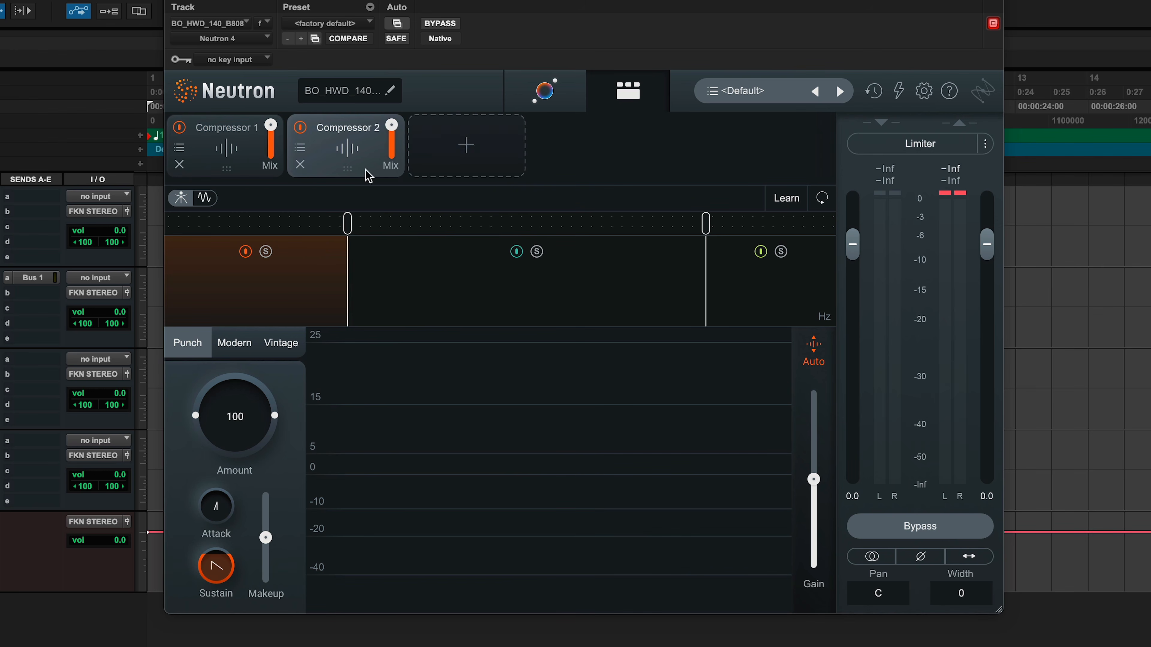
left_click(465, 147)
left_click(469, 224)
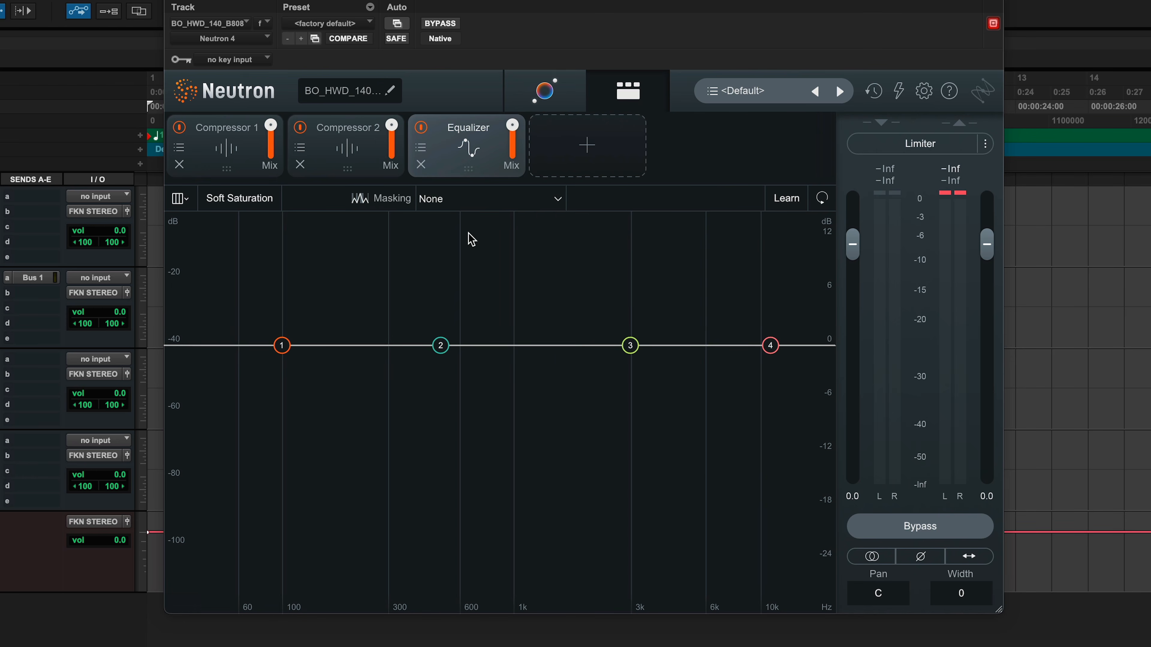
Add an Exciter module and reorder the chain so the Exciter comes before Compressor 1.
left_click(612, 164)
left_click(603, 252)
left_click_drag(593, 175, 253, 185)
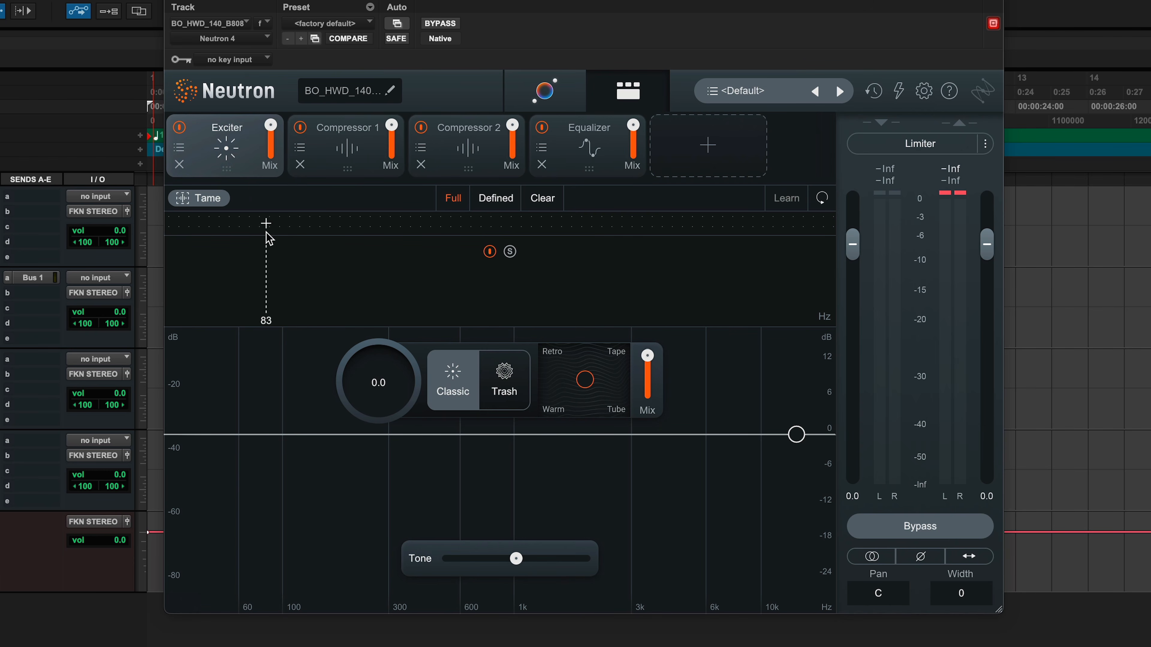
left_click(582, 163)
left_click(224, 157)
mouse_move(230, 157)
left_mouse_down()
mouse_move(588, 157)
mouse_move(242, 162)
left_mouse_up()
Try adding a Gate module at the end of the chain.
left_click(694, 170)
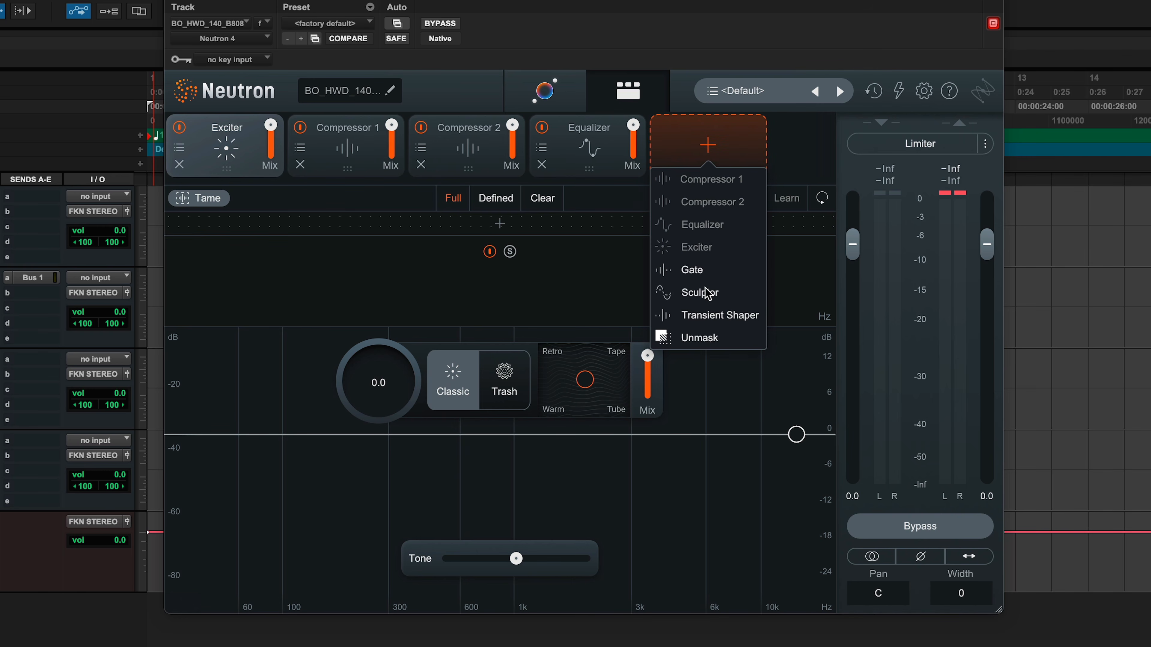
left_click(705, 274)
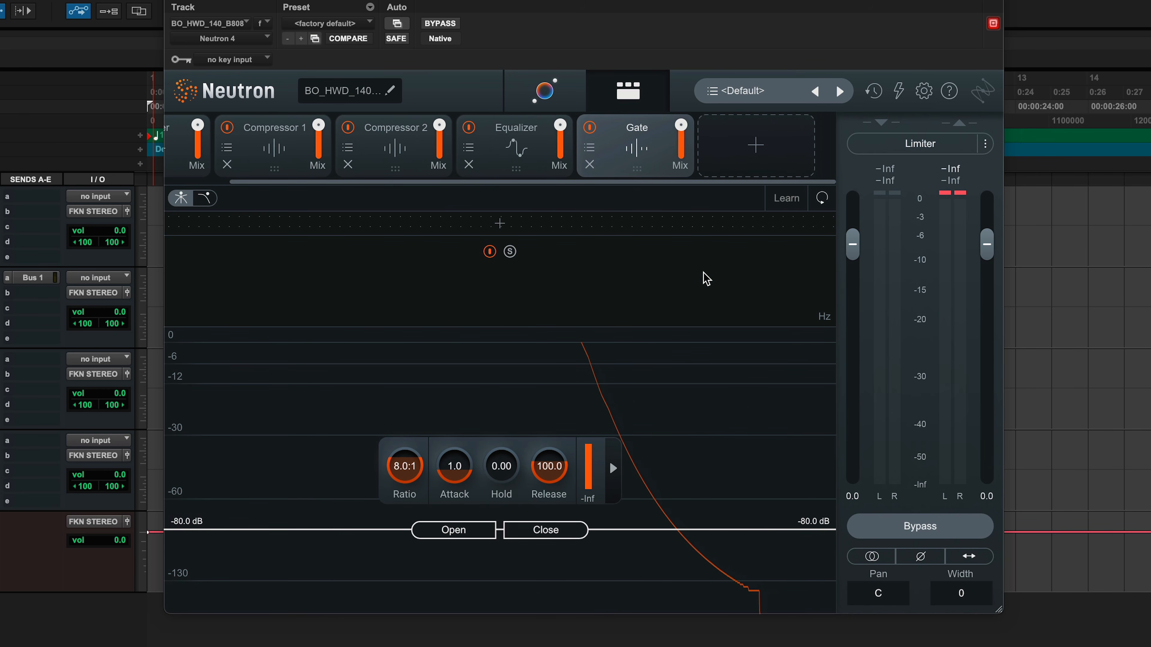
left_click(589, 164)
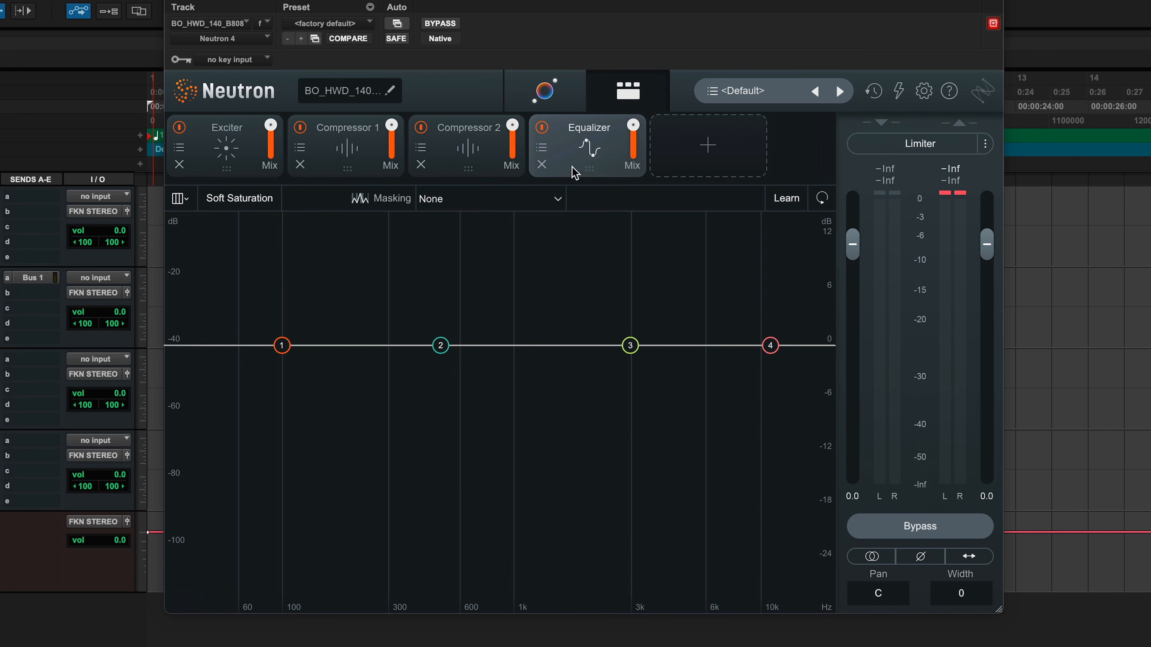
Remove the Equalizer, Compressor 2 and Compressor 1 modules, keeping only the Exciter in the chain.
left_click(542, 167)
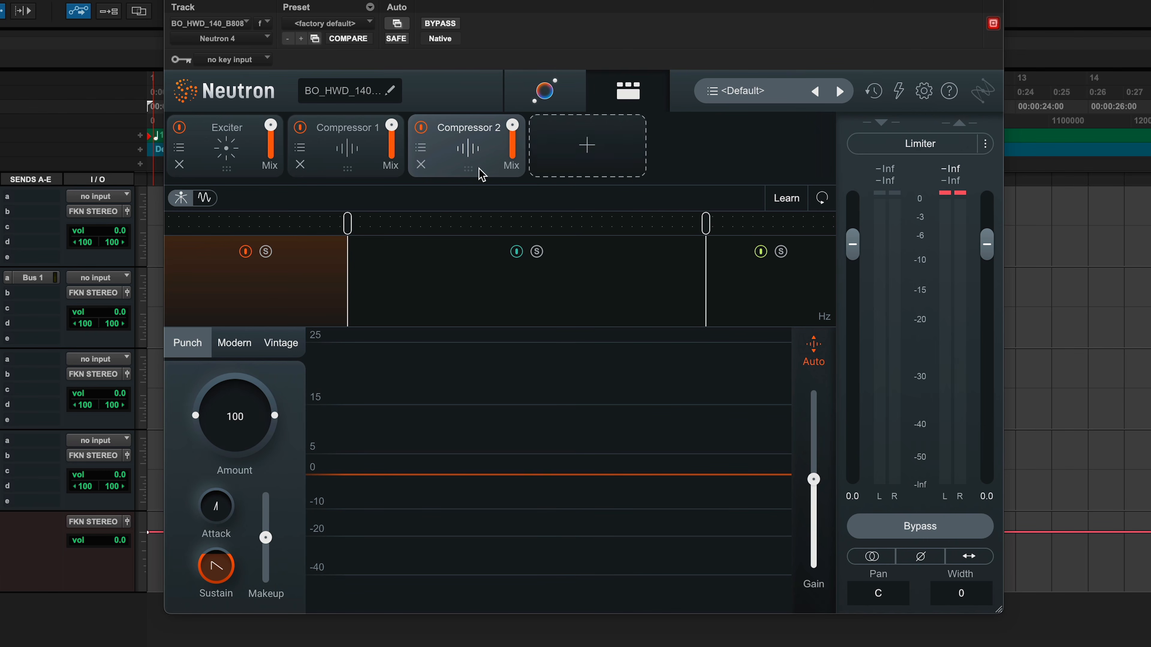
left_click(421, 165)
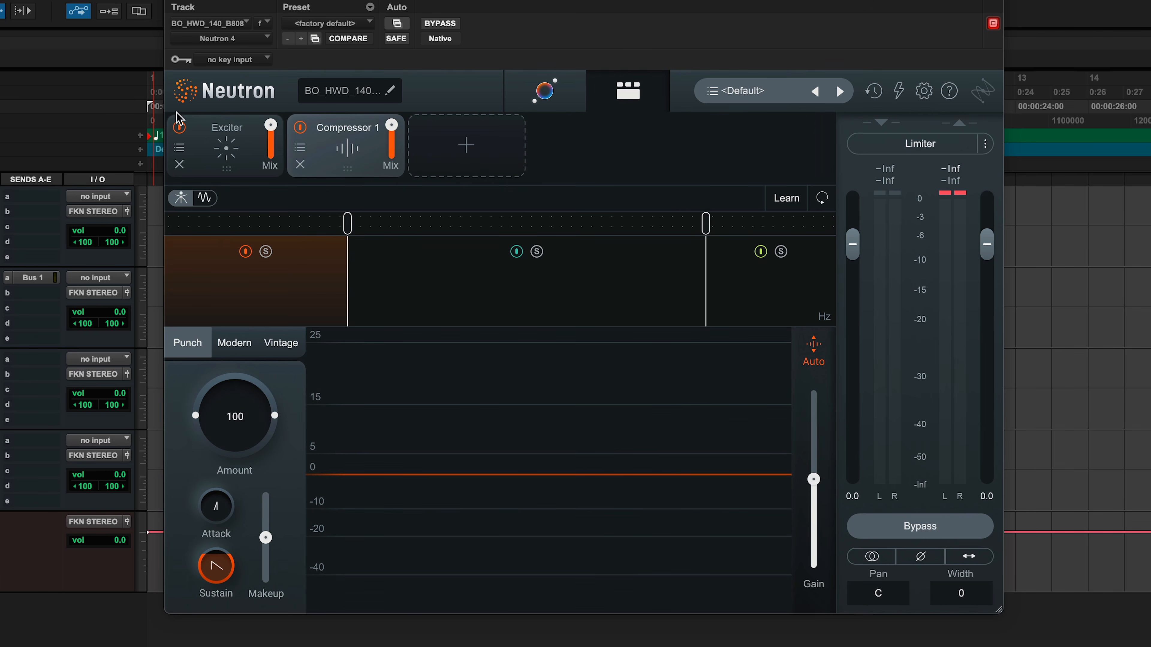
left_click(299, 165)
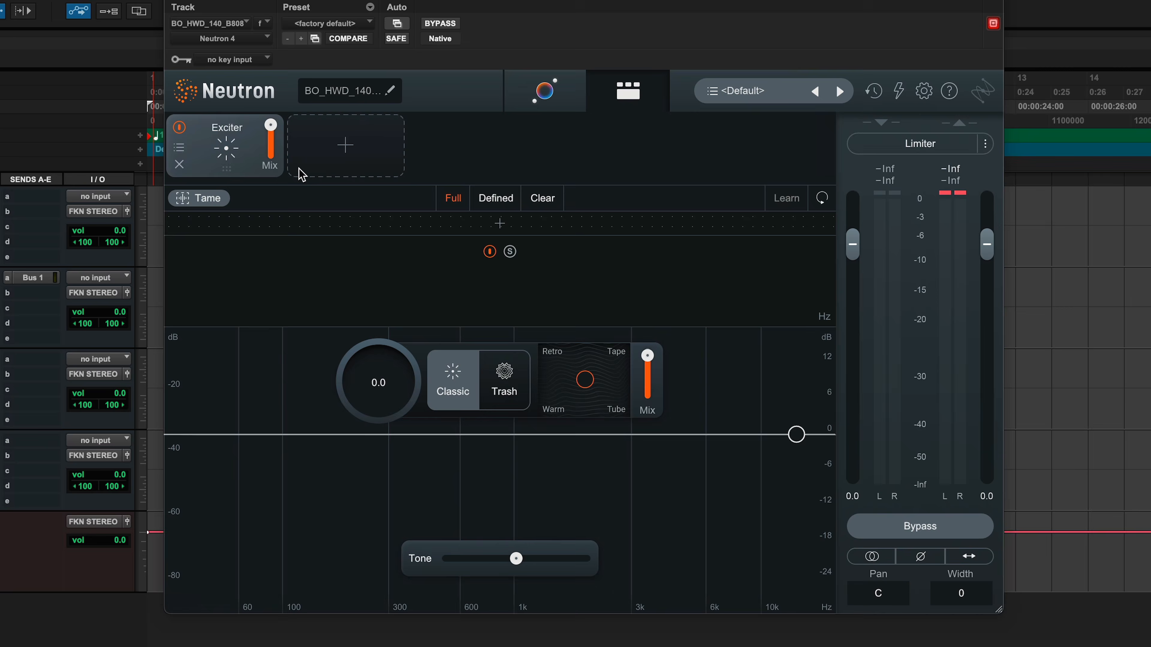
Rename the Neutron plug-in instance as "Hello - Neutron 2".
left_click(334, 96)
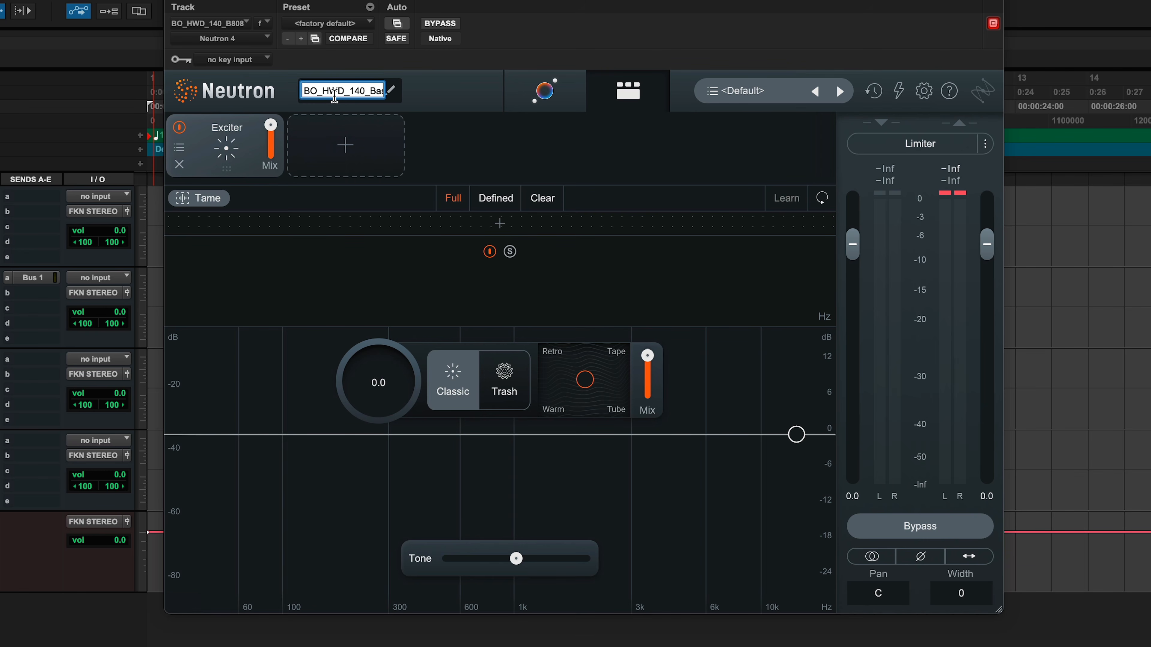
double_click(335, 96)
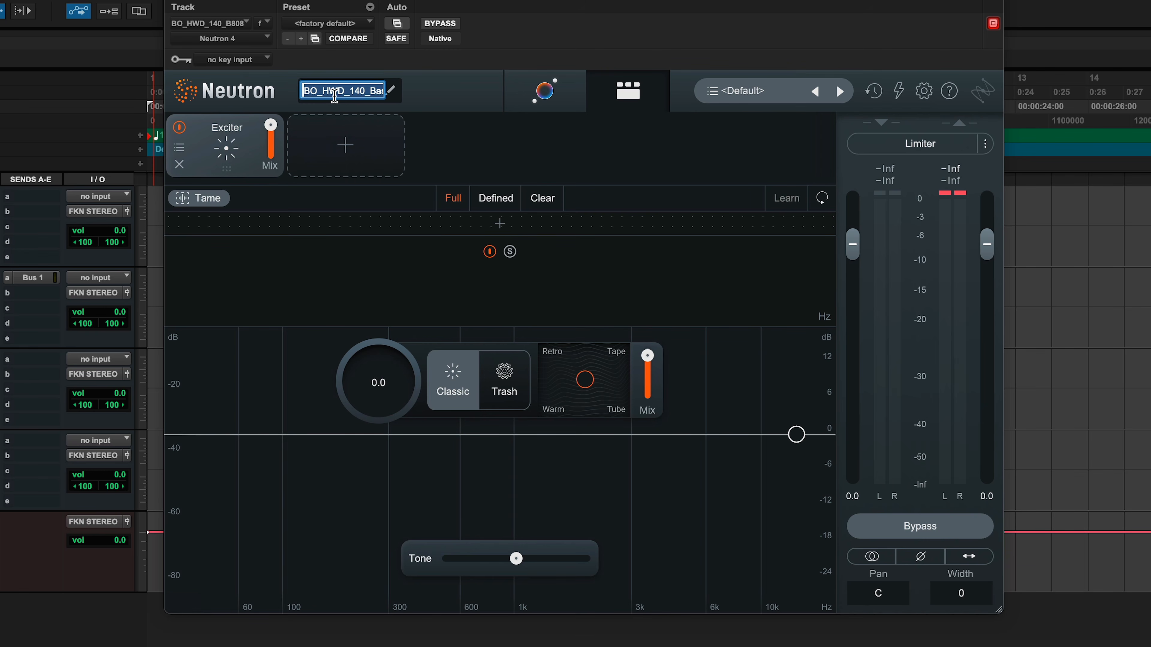
type("Hello - Neutron 2")
key("Return")
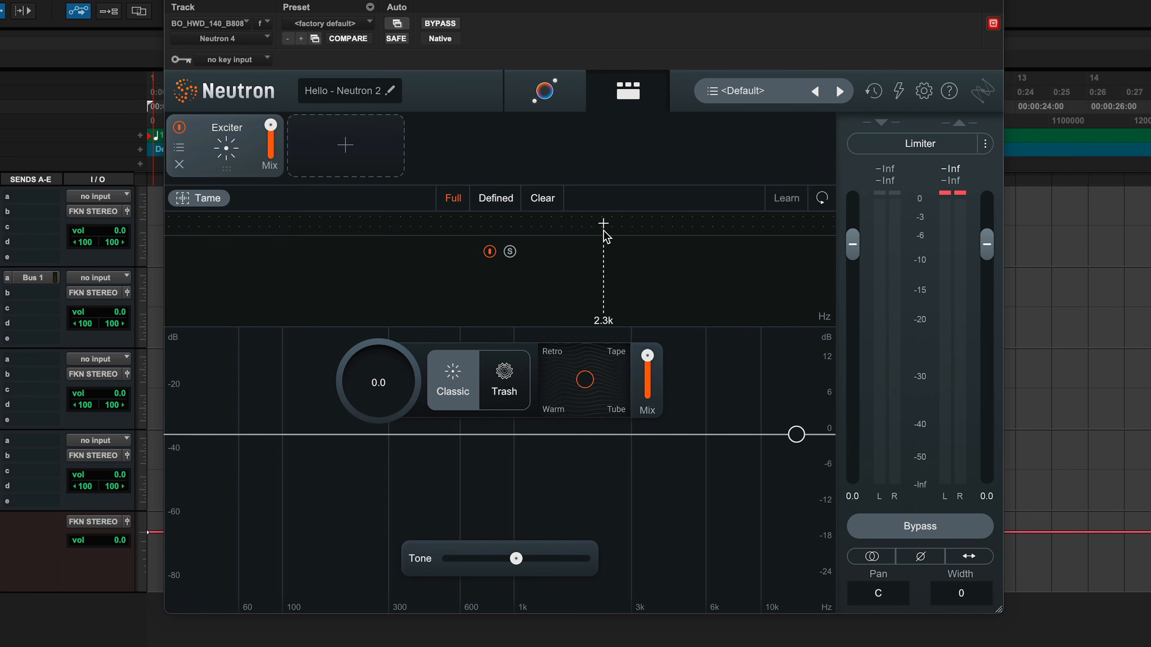
Add Equalizer and Sculptor modules after the Exciter, and open the Assistant view.
left_click(340, 169)
left_click(351, 227)
left_click(467, 145)
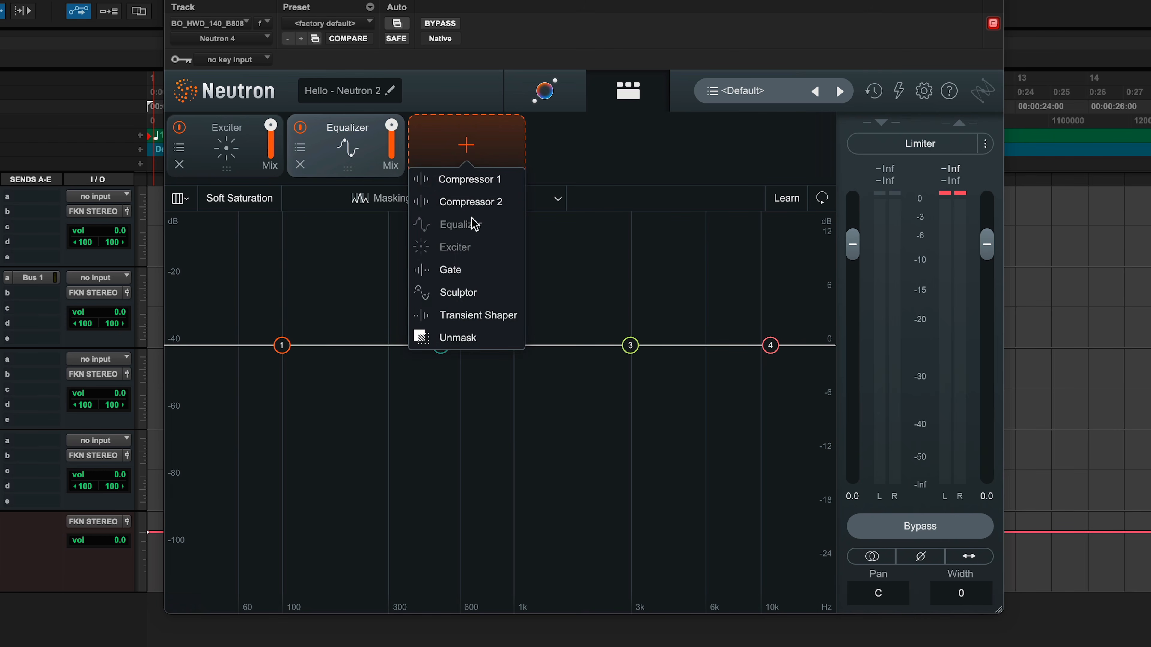
left_click(471, 291)
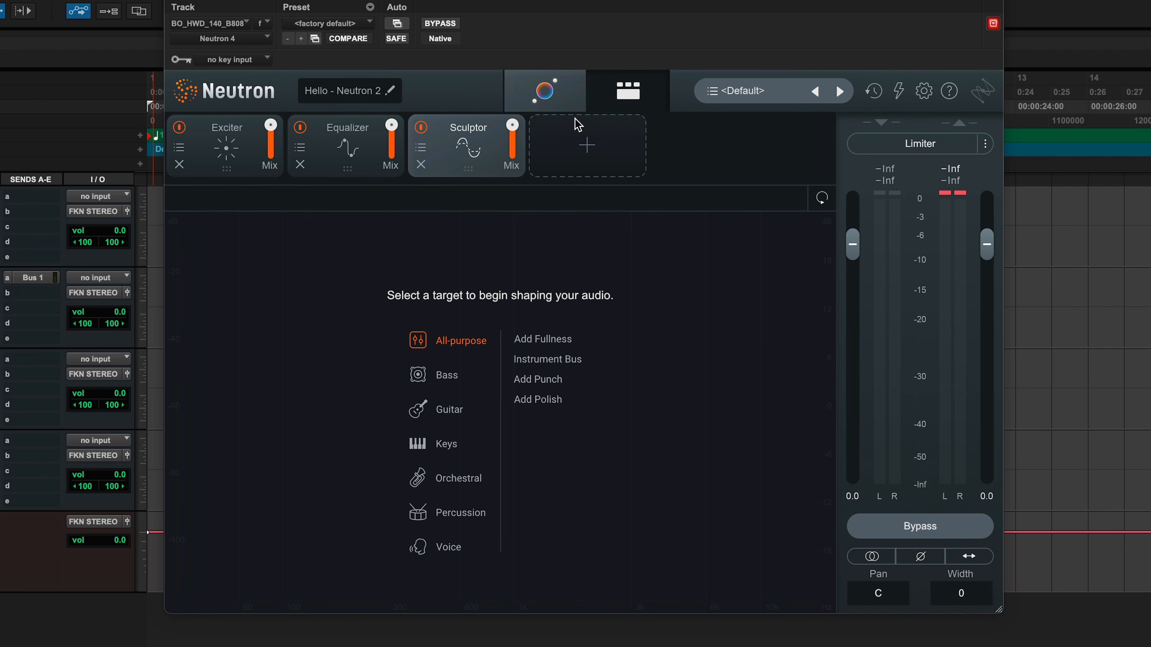
left_click(538, 96)
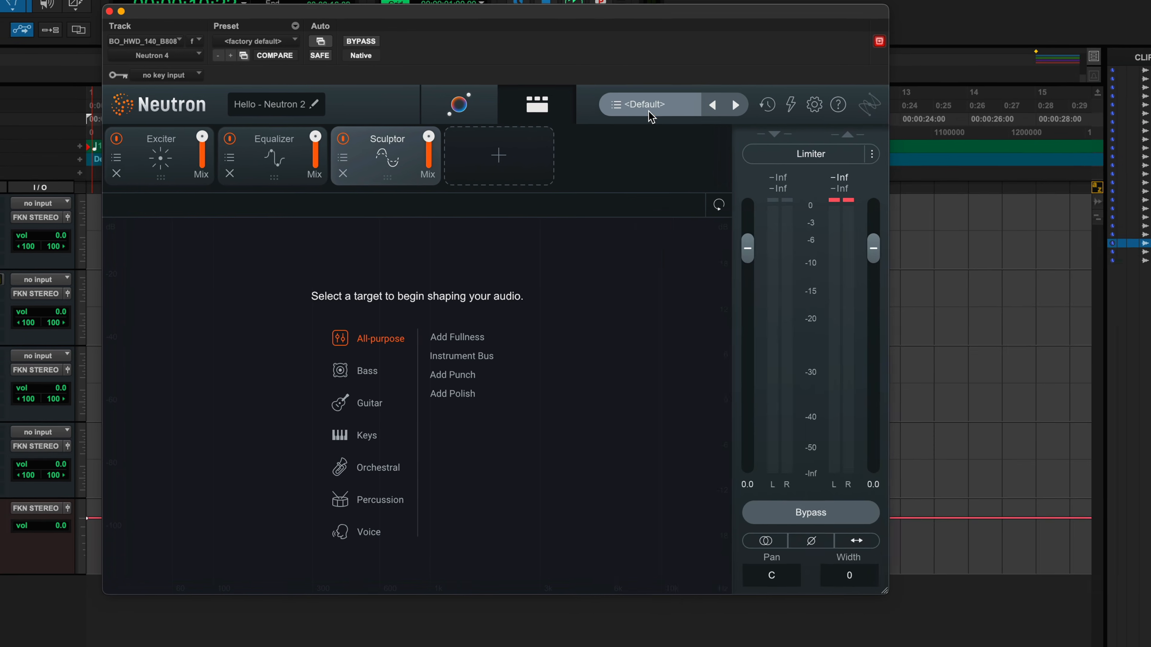
Browse the iZotope global presets and load Added Snap from the Acoustic folder under Drum Bus.
left_click(749, 99)
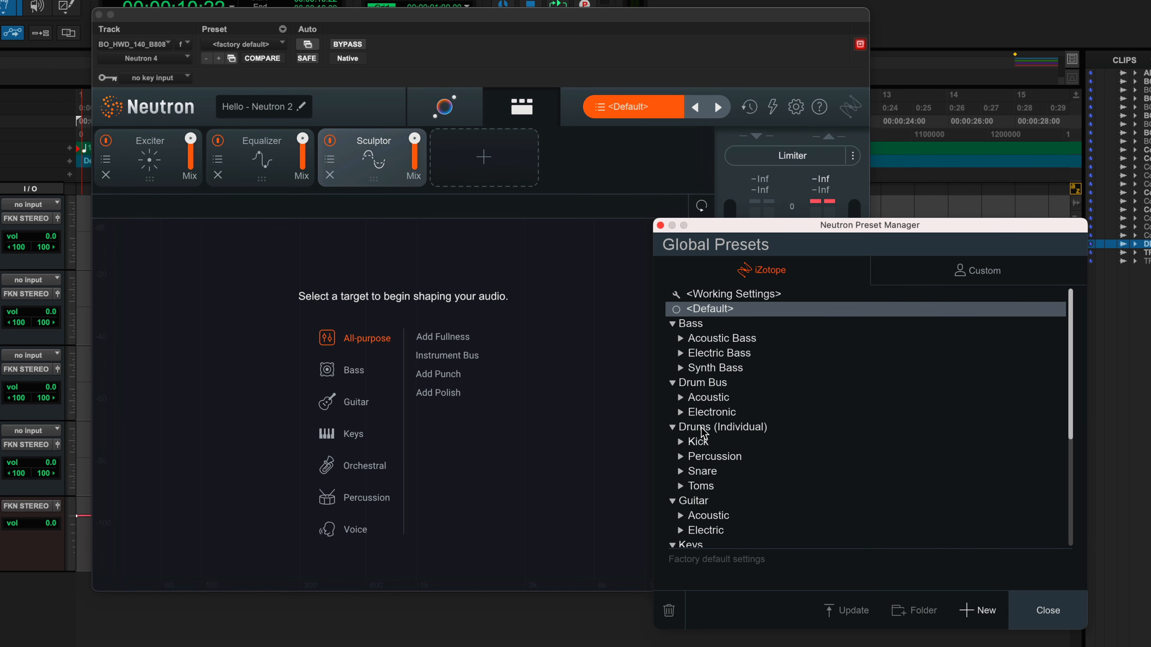
scroll(702, 433, "down", 2)
scroll(714, 512, "down", 2)
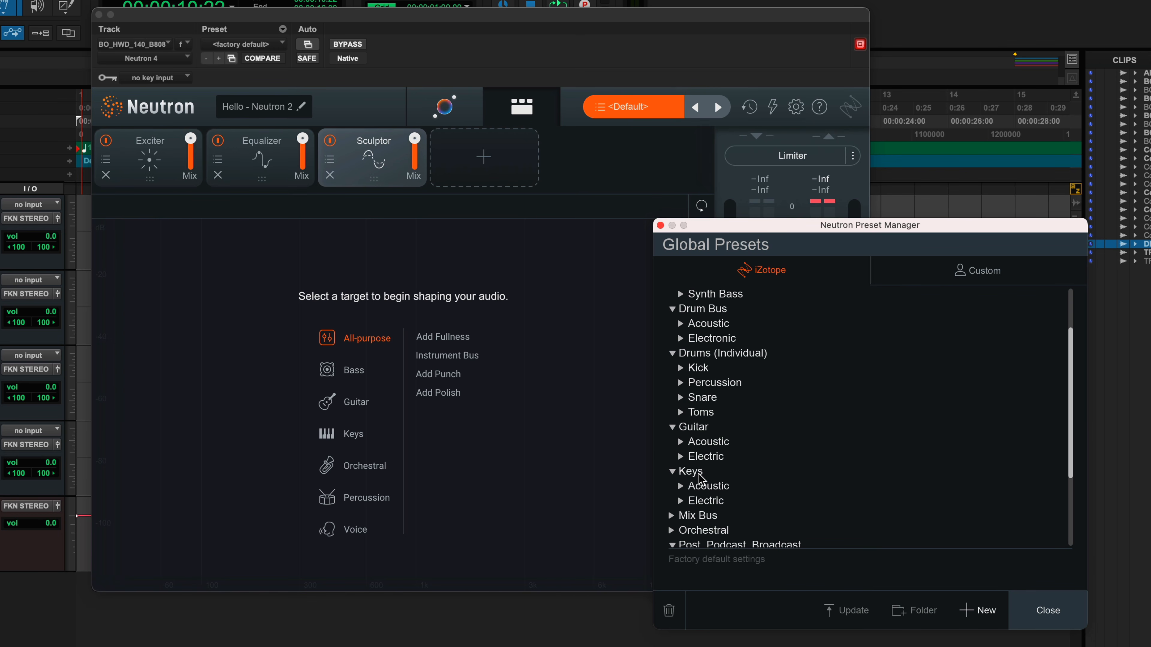
scroll(724, 469, "up", 2)
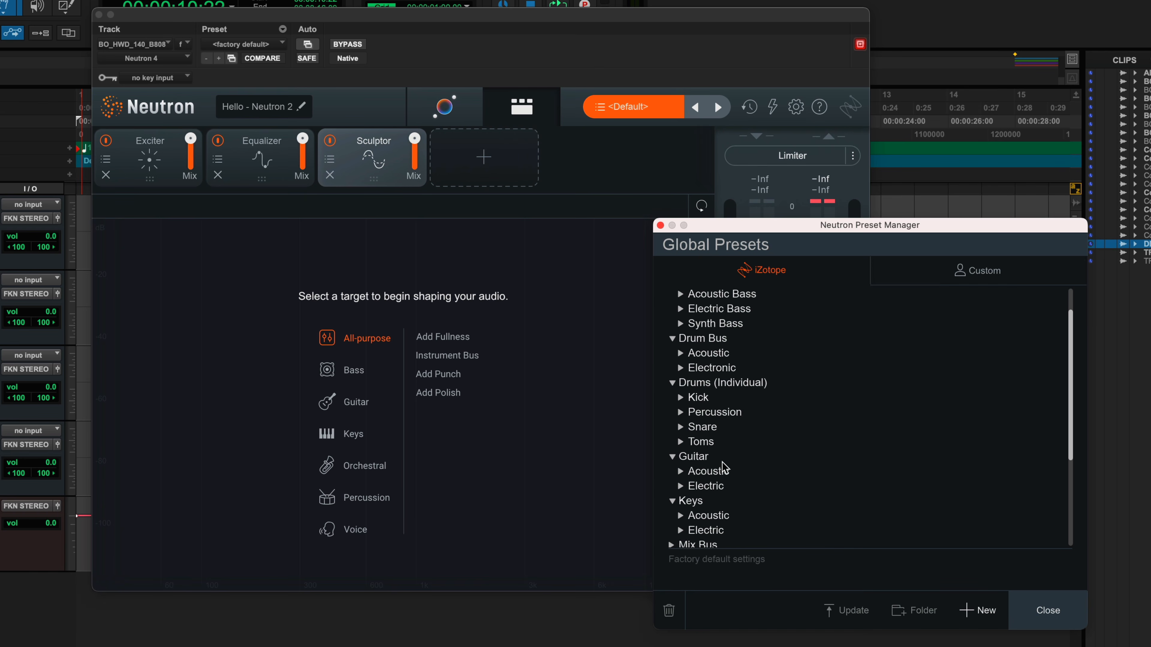
scroll(714, 397, "up", 2)
left_click(703, 371)
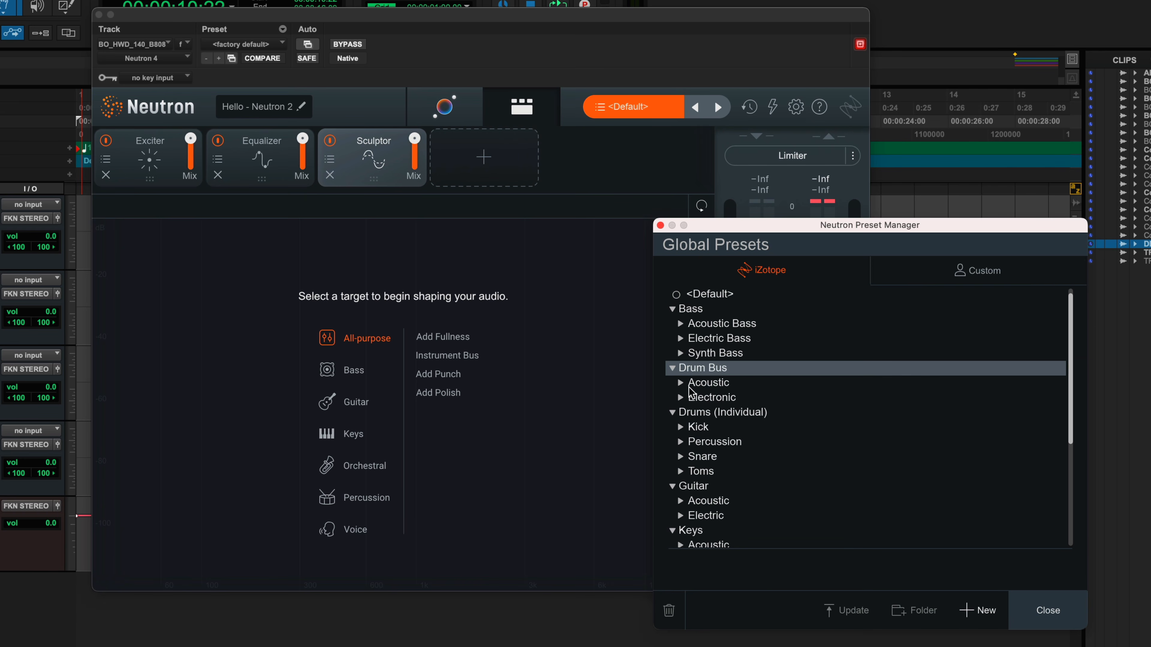
left_click(681, 384)
left_click(703, 399)
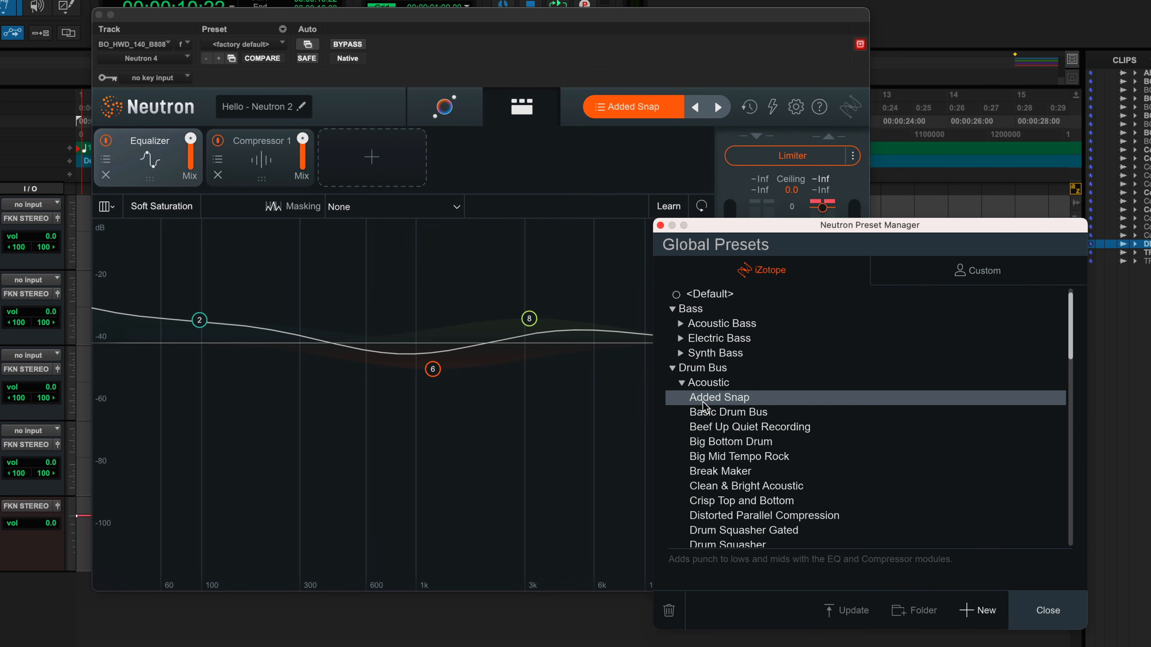
Audition the Acoustic drum presets from Added Snap through Break Maker during playback, and return to Added Snap.
key("space")
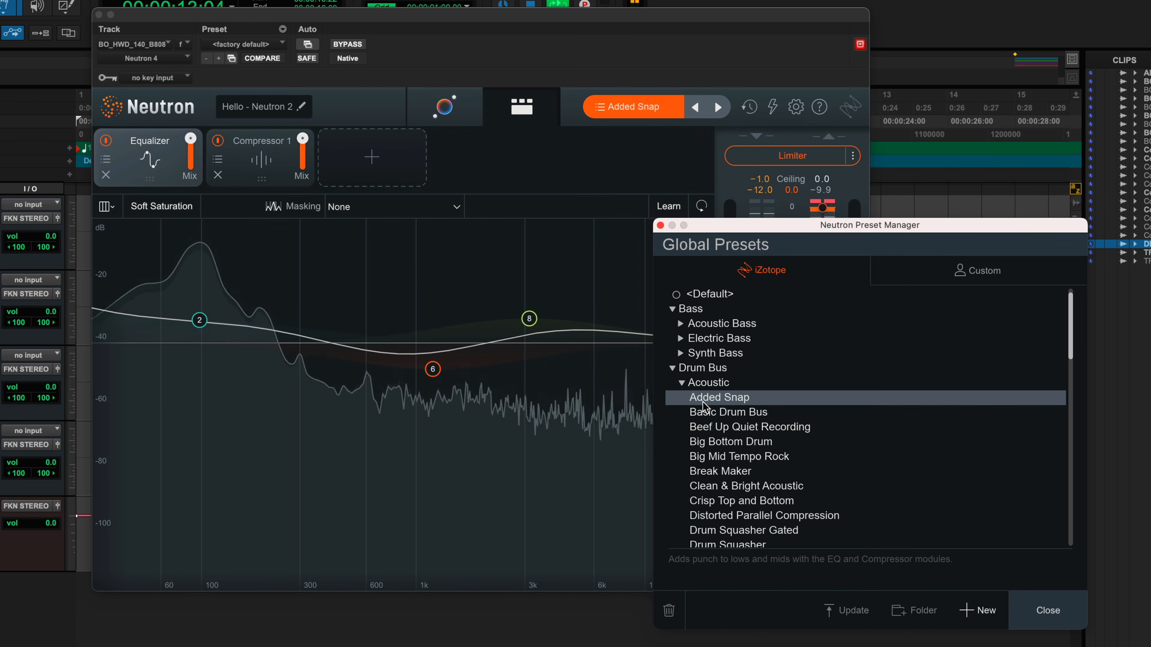
key("Down")
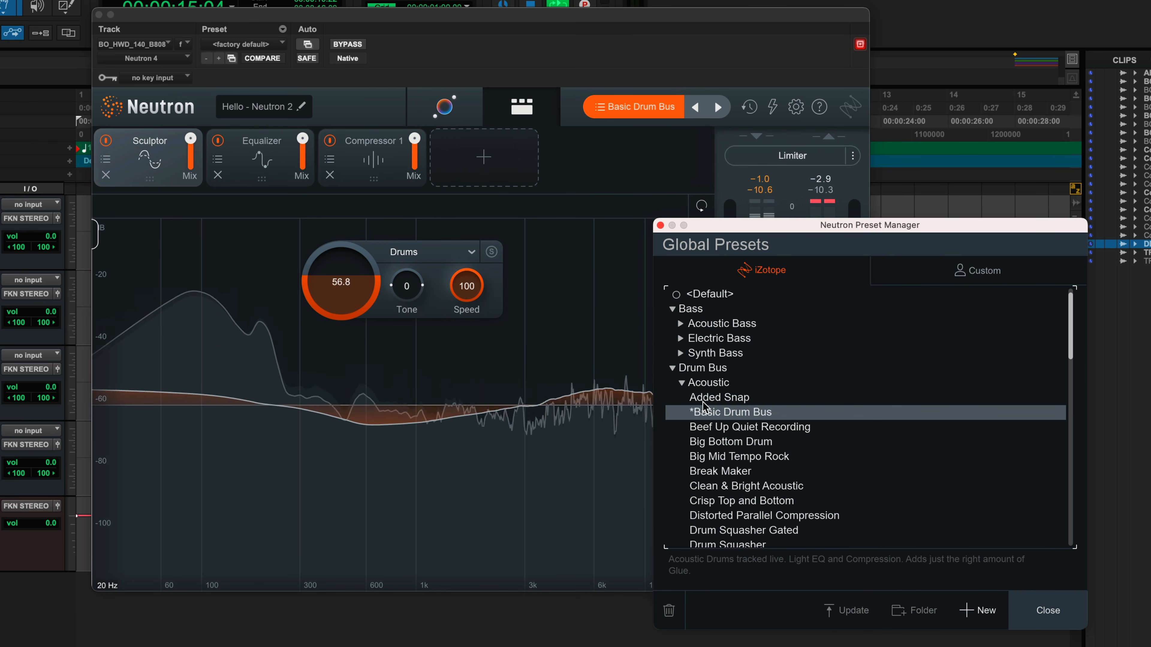
key("Down")
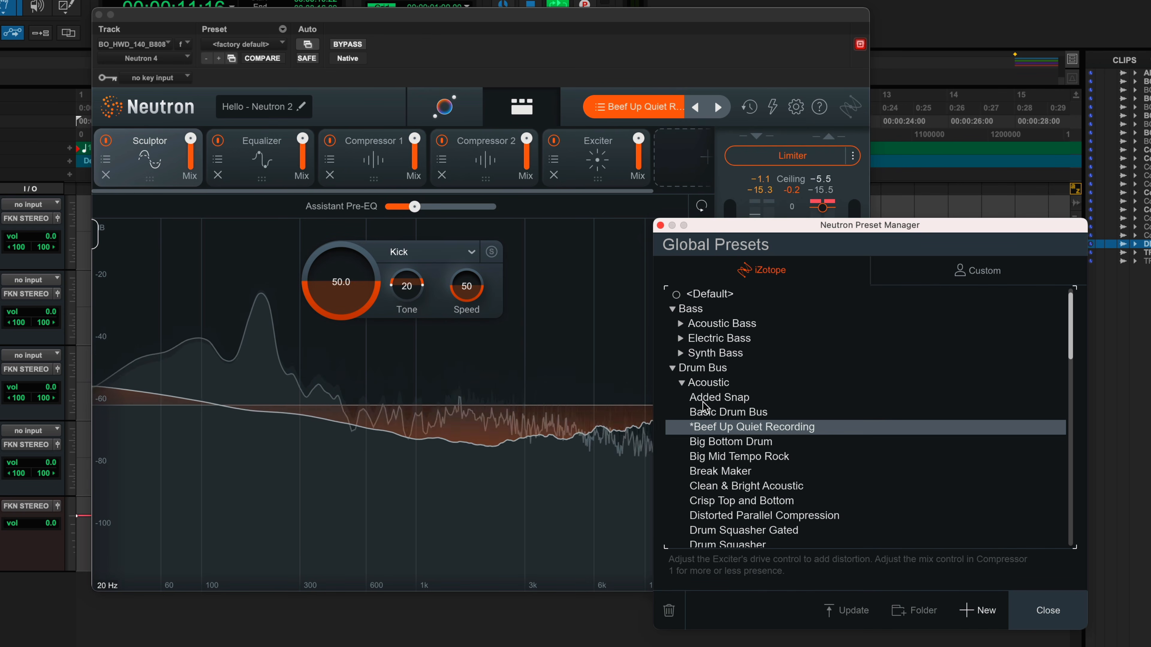
key("Down")
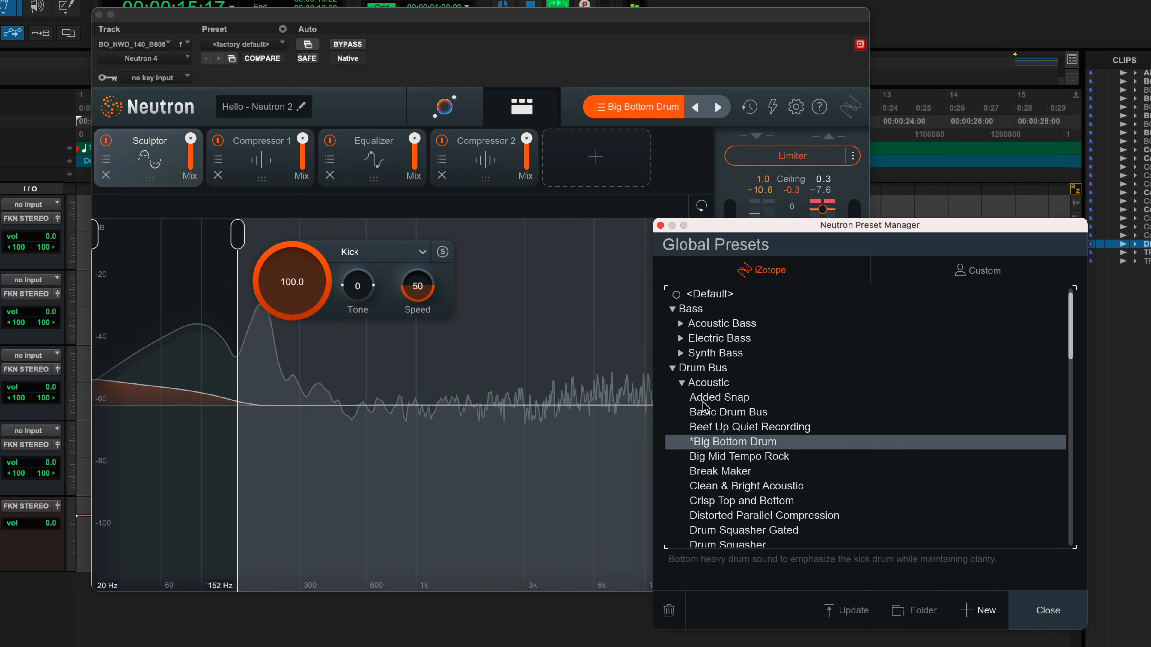
key("Down")
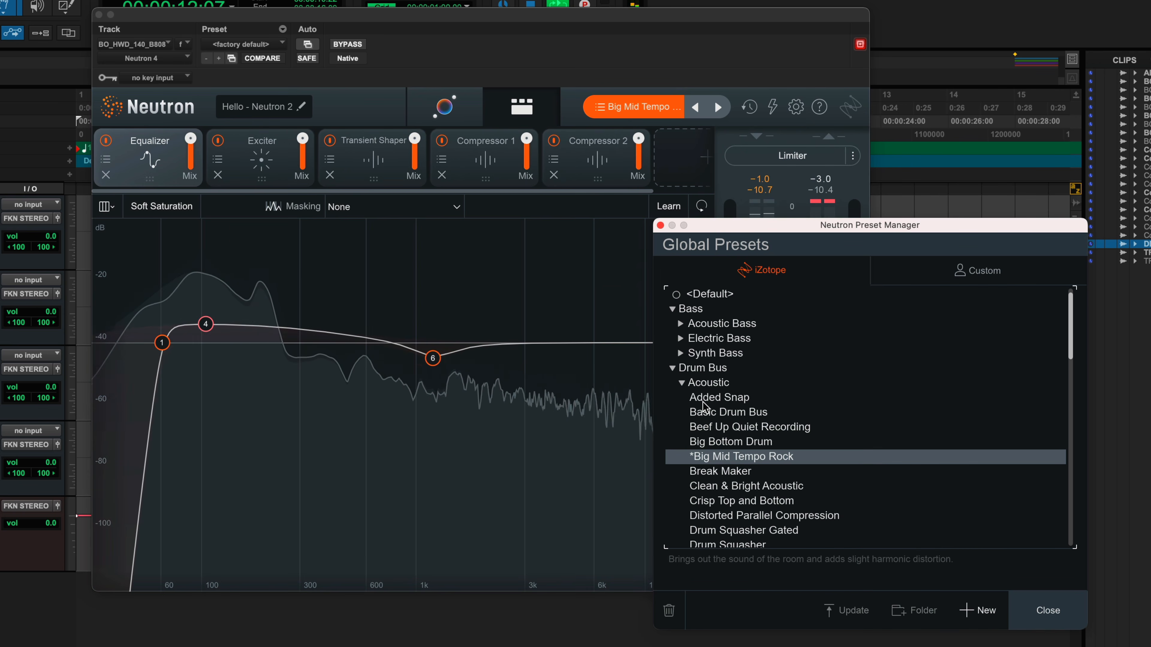
key("Down")
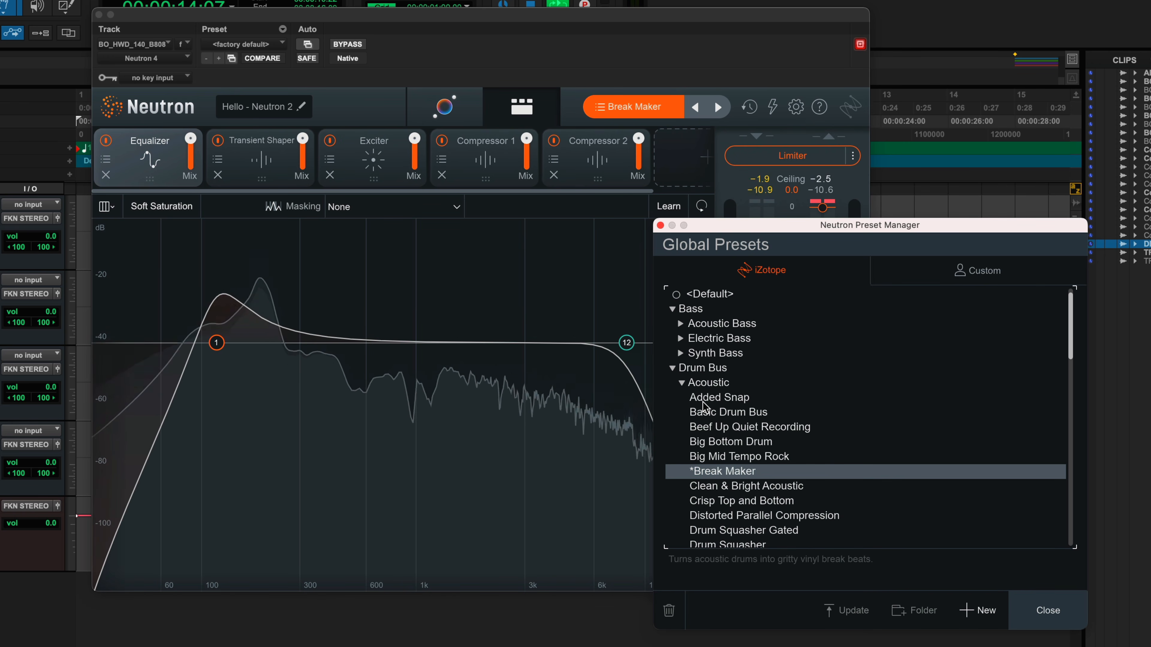
left_click(788, 399)
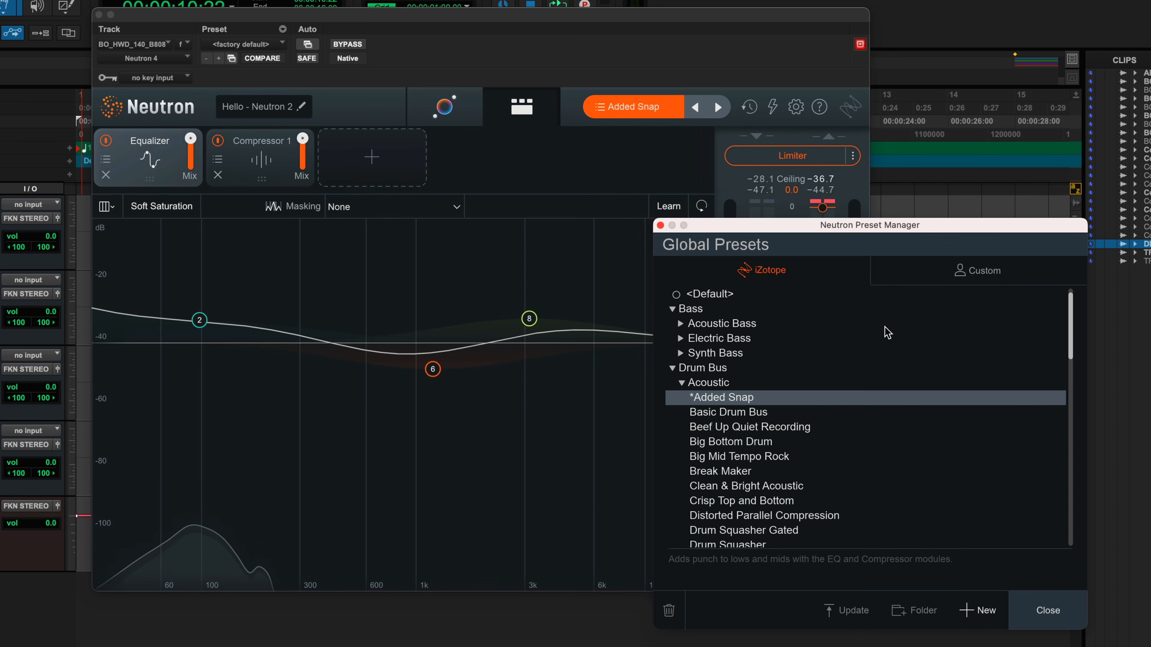
left_click(934, 271)
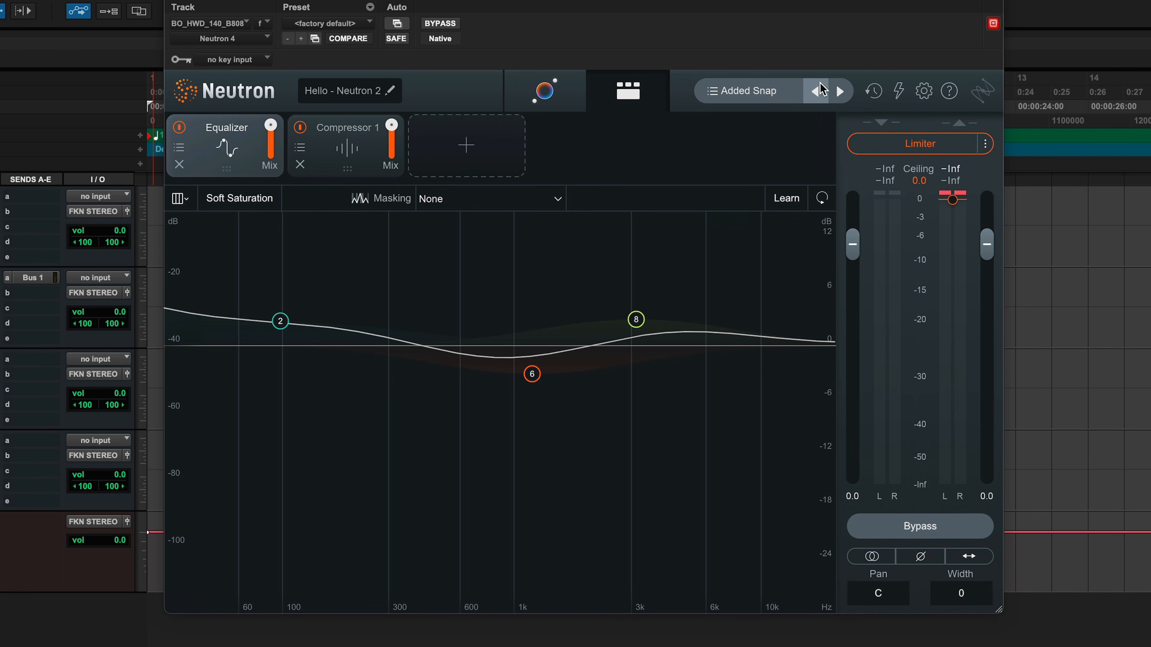
Play the track and advance through the drum presets from Added Snap until Break Maker is loaded.
key("space")
left_click(840, 93)
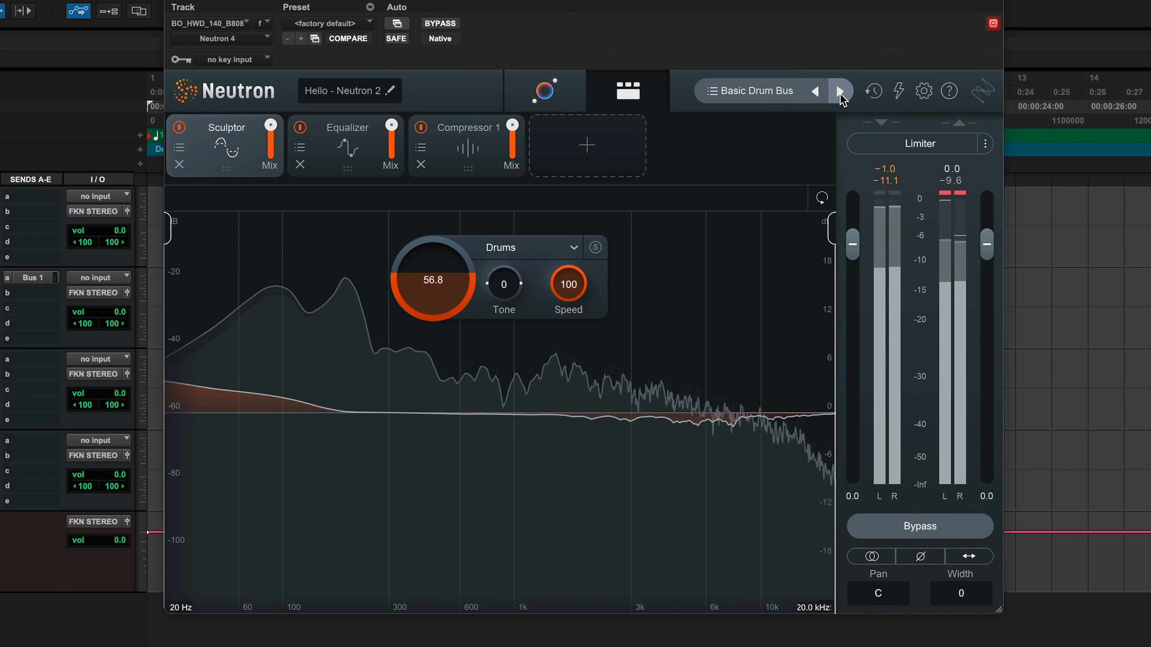
left_click(839, 93)
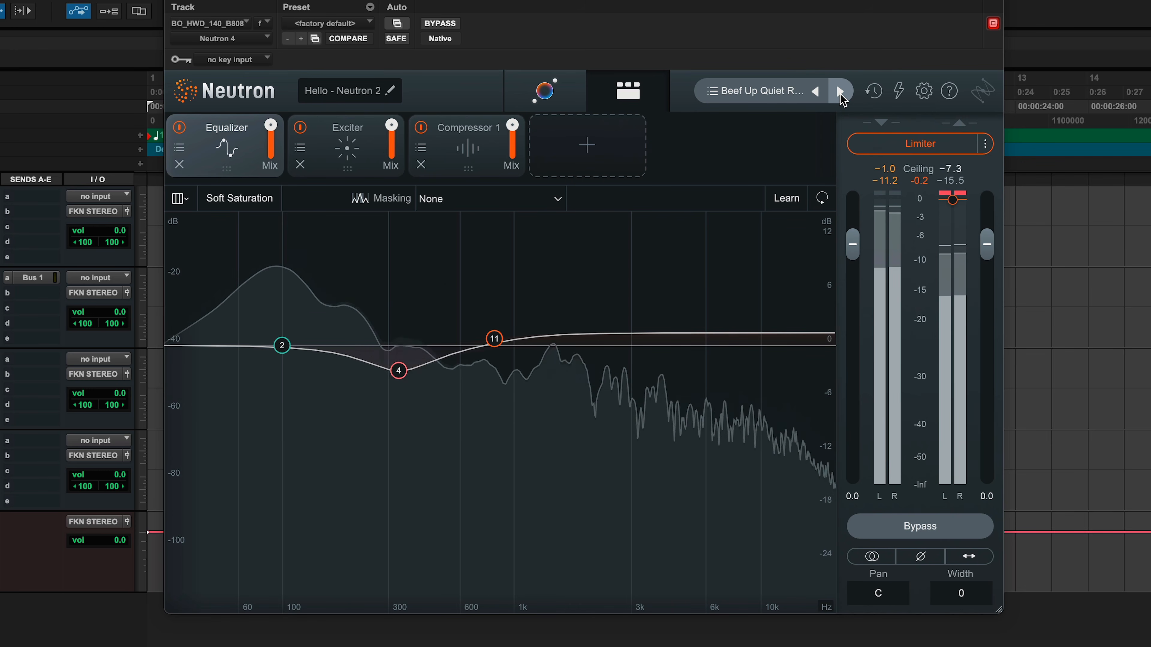
left_click(840, 92)
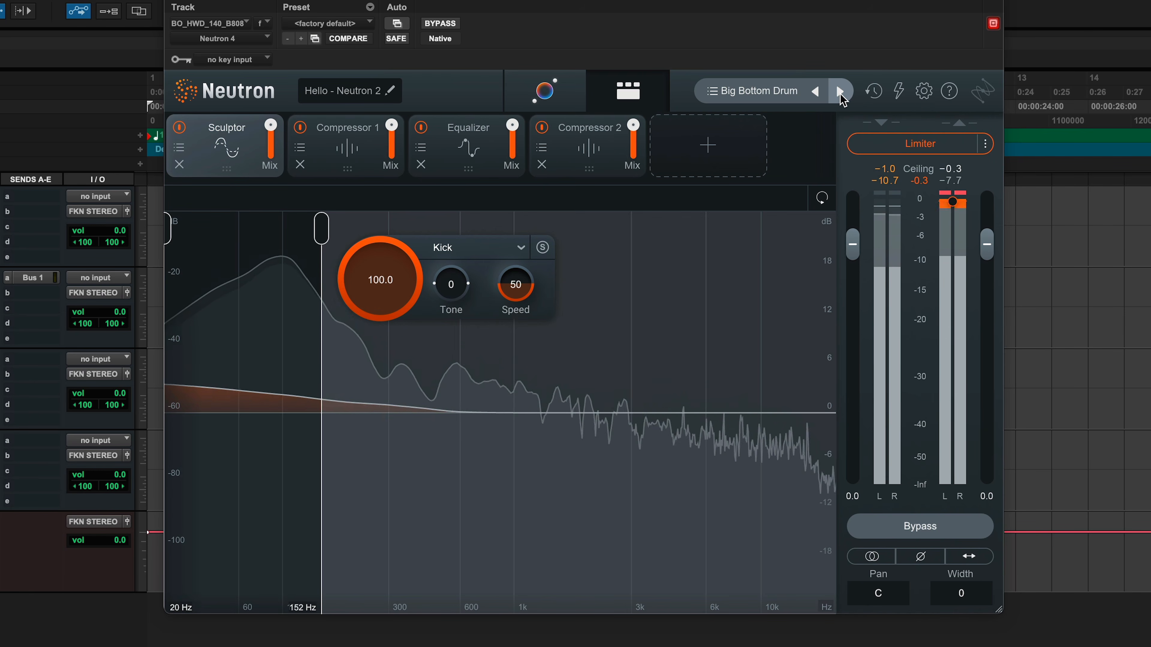
left_click(839, 92)
left_click(839, 93)
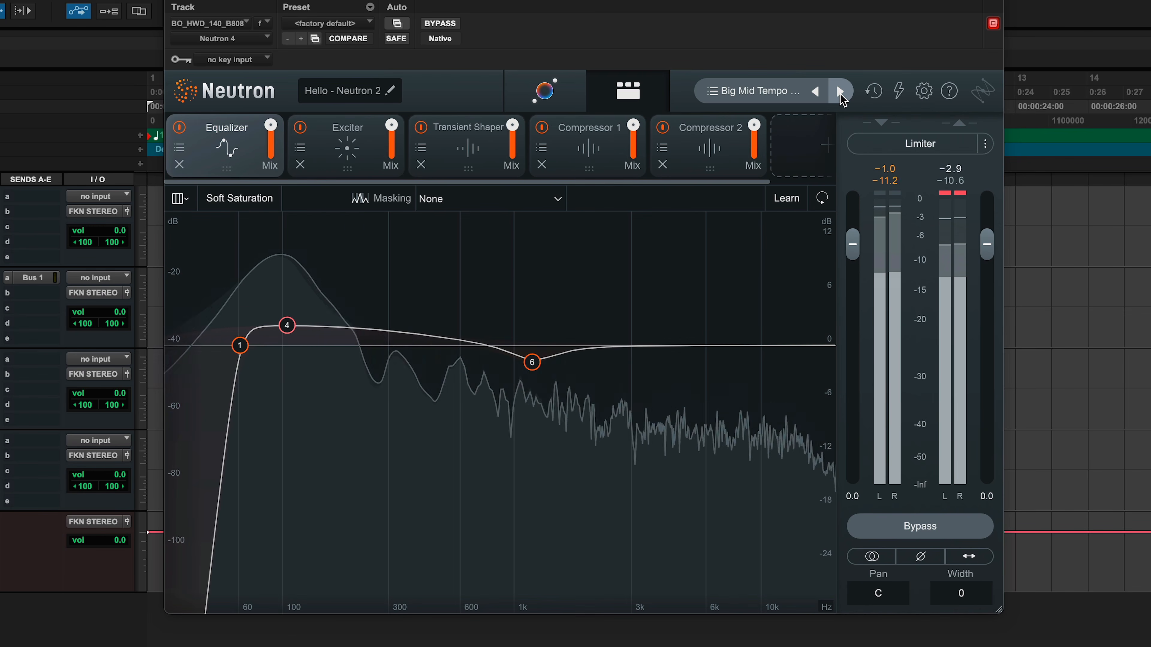
left_click(839, 92)
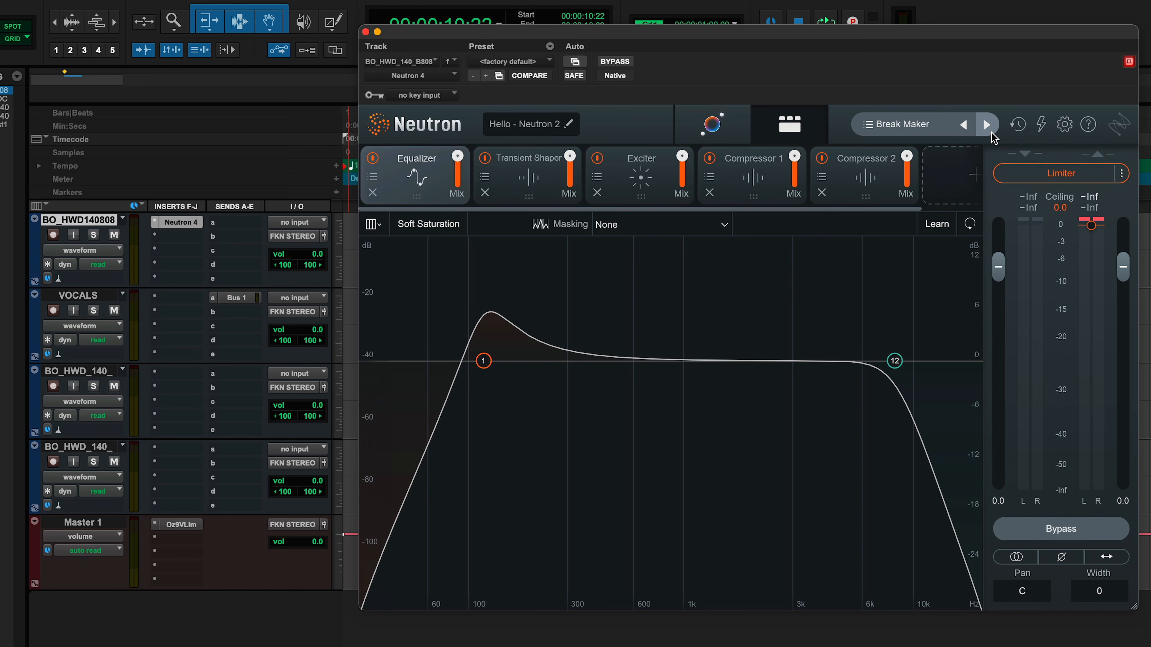
Open the edit History and recall the earlier module changes one by one back to C1 : Module Added.
left_click(1018, 126)
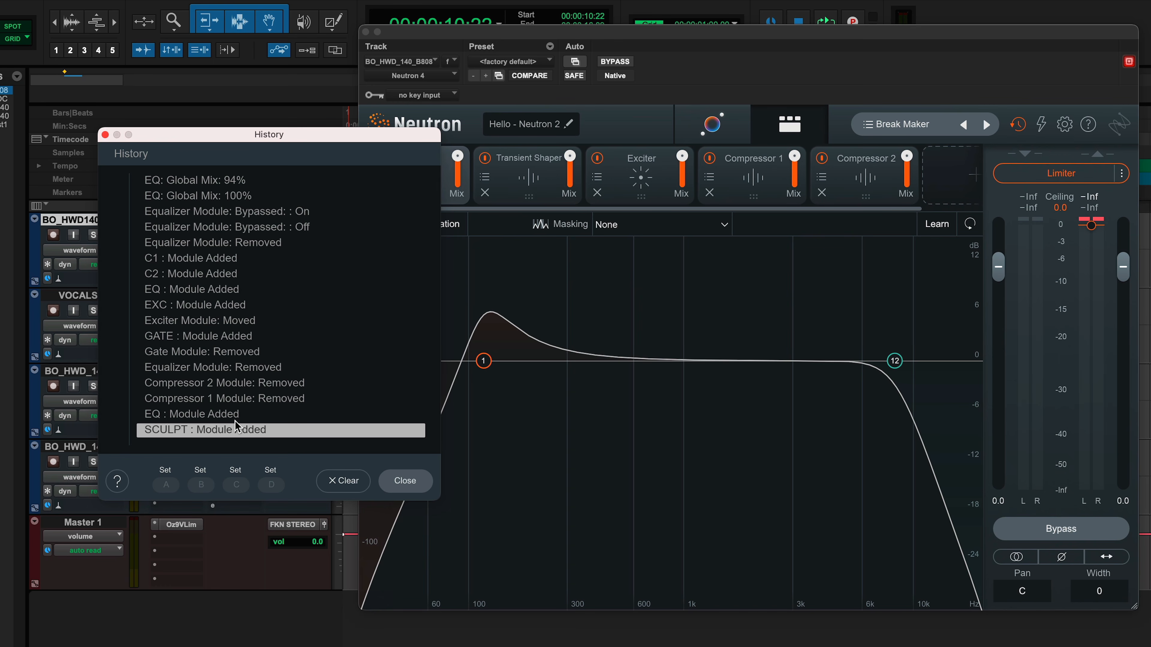
left_click(214, 413)
left_click(206, 400)
left_click(199, 382)
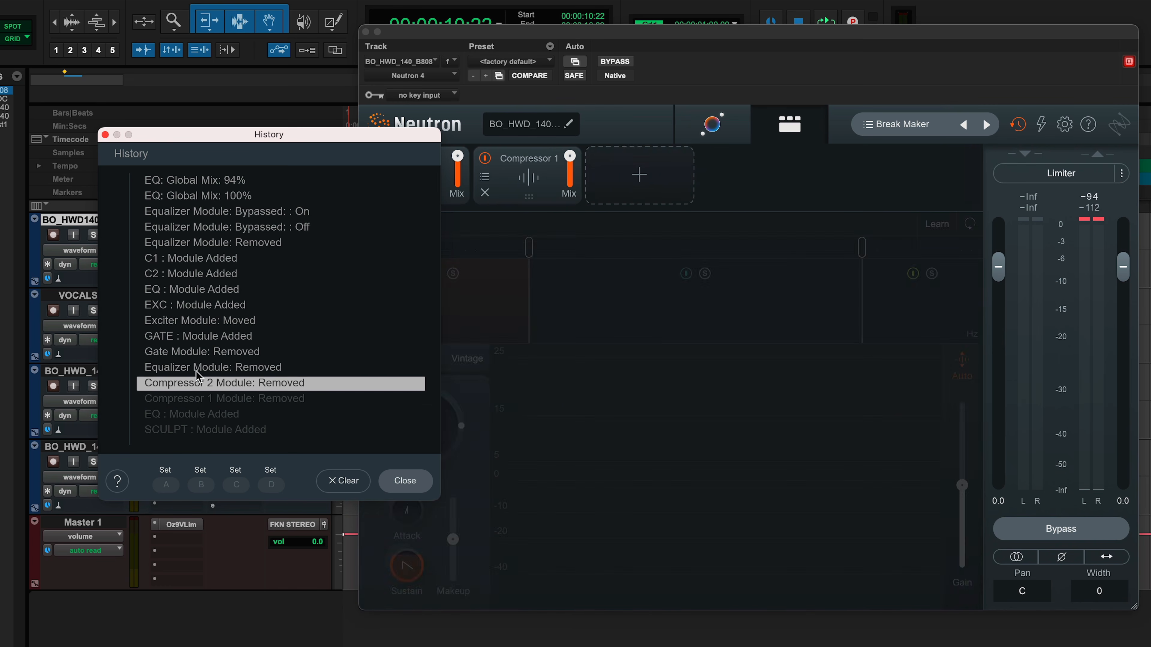
left_click(195, 368)
left_click(191, 354)
left_click(186, 337)
left_click(183, 322)
left_click(181, 306)
left_click(178, 290)
left_click(177, 275)
left_click(176, 260)
Move forward again through the History entries to the state where the Sculptor module was added.
left_click(176, 275)
left_click(179, 290)
left_click(178, 367)
left_click(181, 386)
left_click(186, 418)
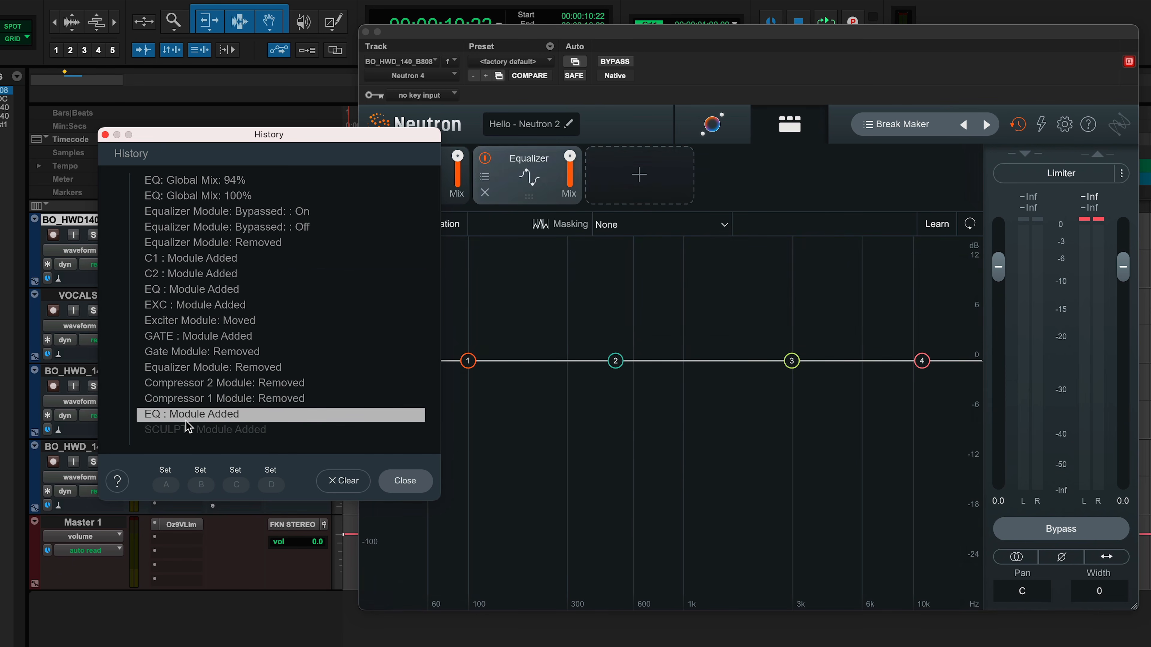
left_click(187, 429)
Undo the Sculptor addition and add a Compressor 2 module after the Equalizer.
key("super+z")
left_click(616, 194)
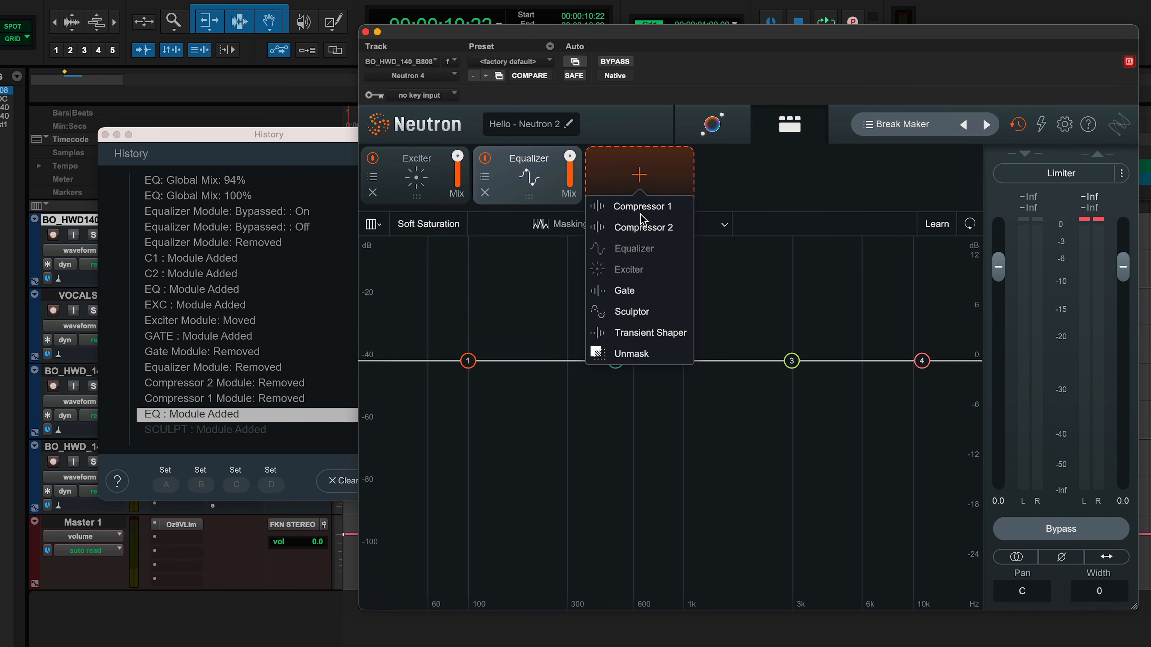
left_click(643, 228)
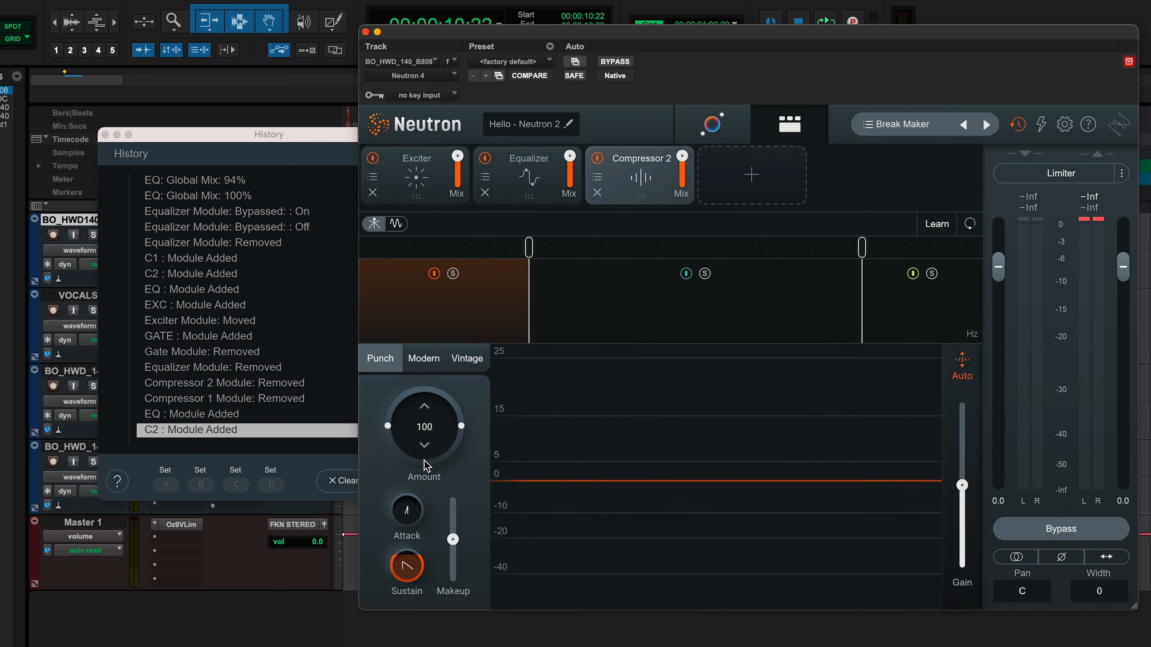
Set Compressor 2's band 1 Punch amount to 182, Modern ratio to 5.0:1 and Vintage ratio to 9.9:1.
left_click_drag(434, 432, 357, 392)
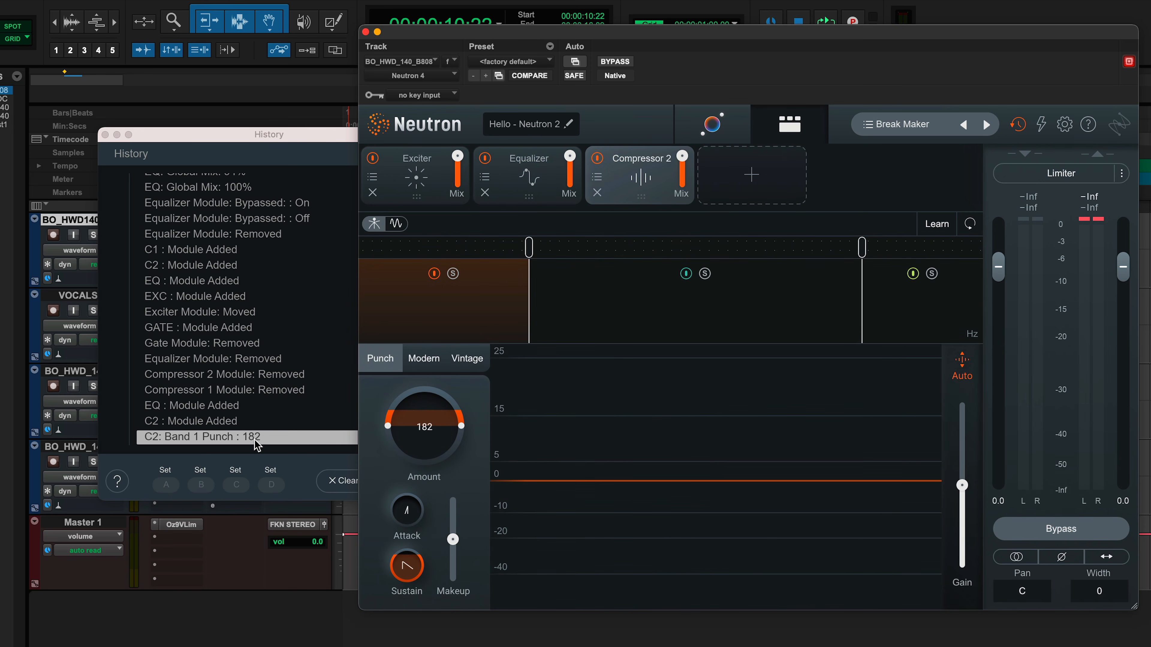
left_click(423, 358)
left_click_drag(435, 422, 436, 381)
left_click(470, 358)
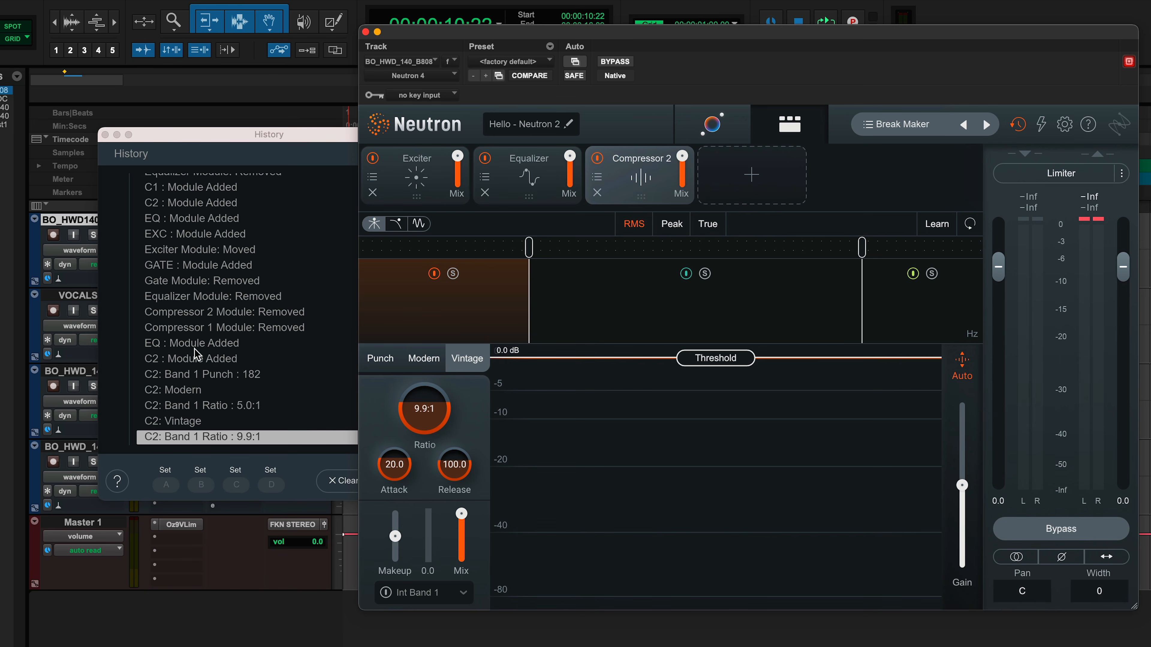
Store the Punch 182, Modern 5.0:1 and Vintage 9.9:1 History states as comparison sets A, B and C.
left_click(190, 375)
left_click(166, 481)
left_click(220, 406)
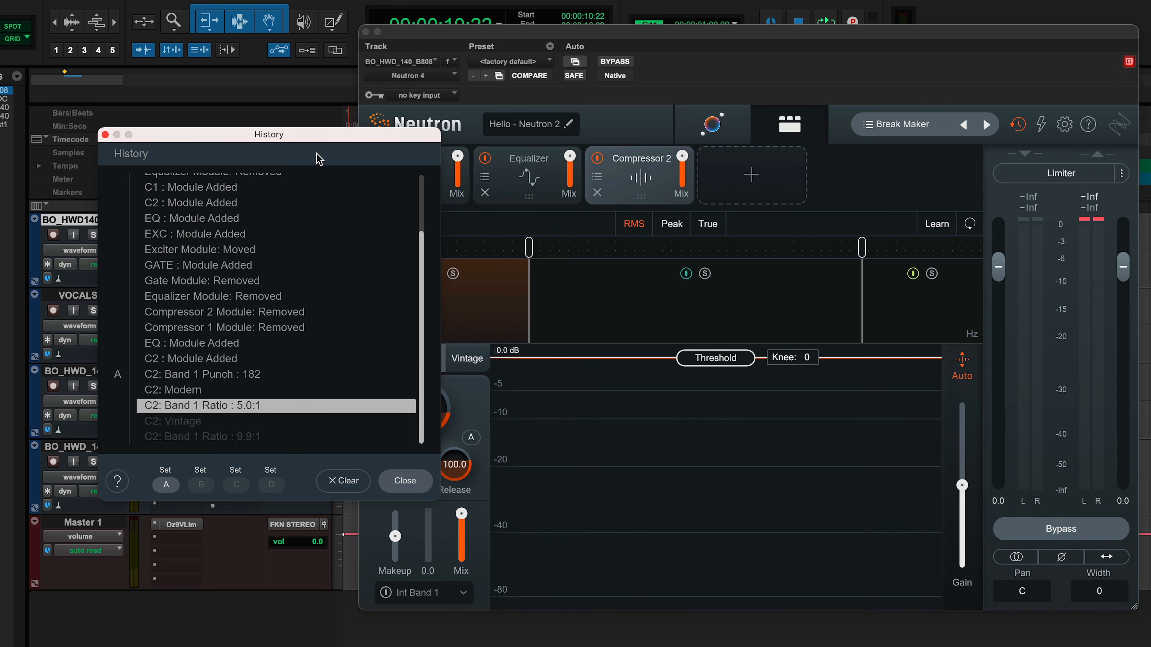
left_click_drag(310, 141, 217, 140)
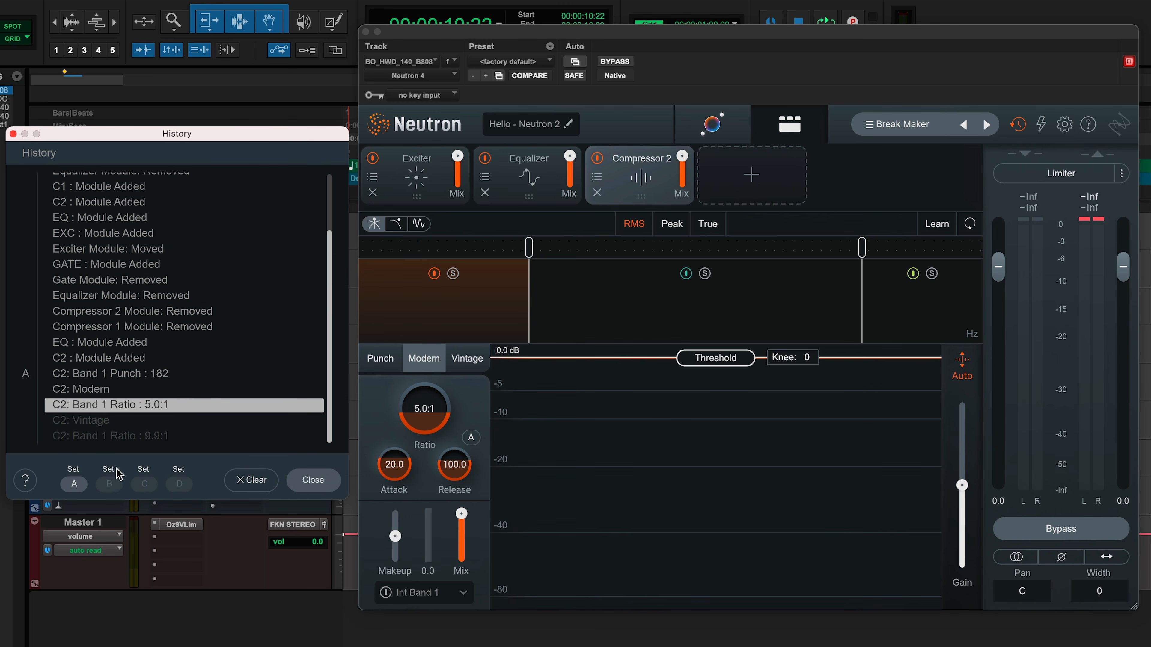
left_click(109, 481)
left_click(119, 438)
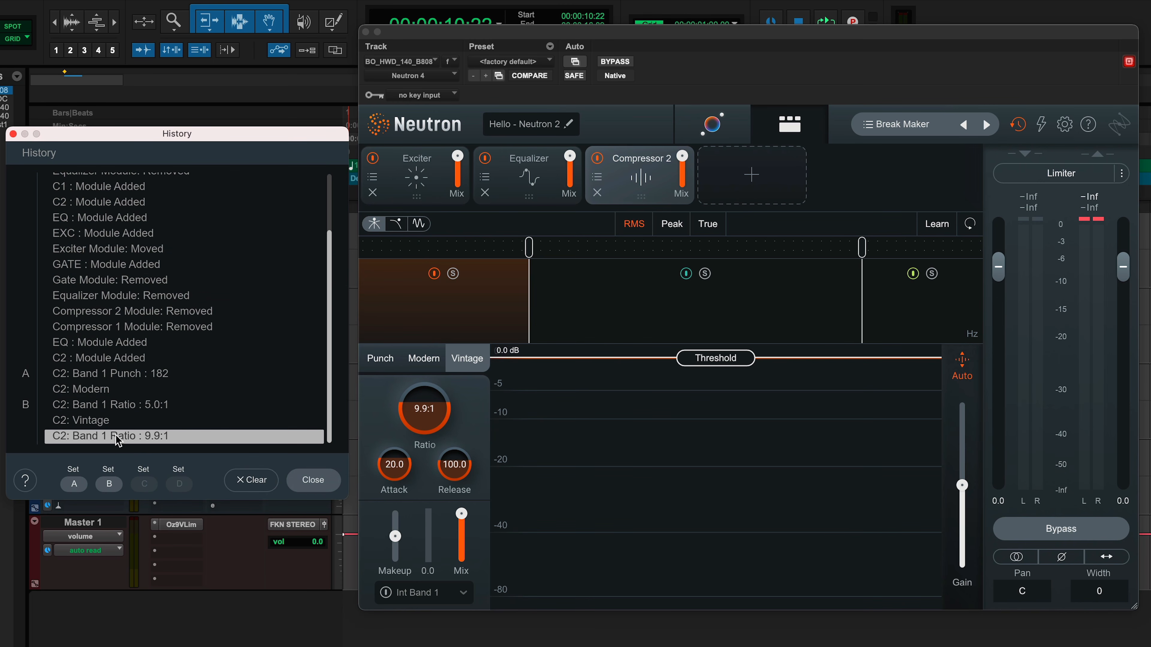
left_click(144, 484)
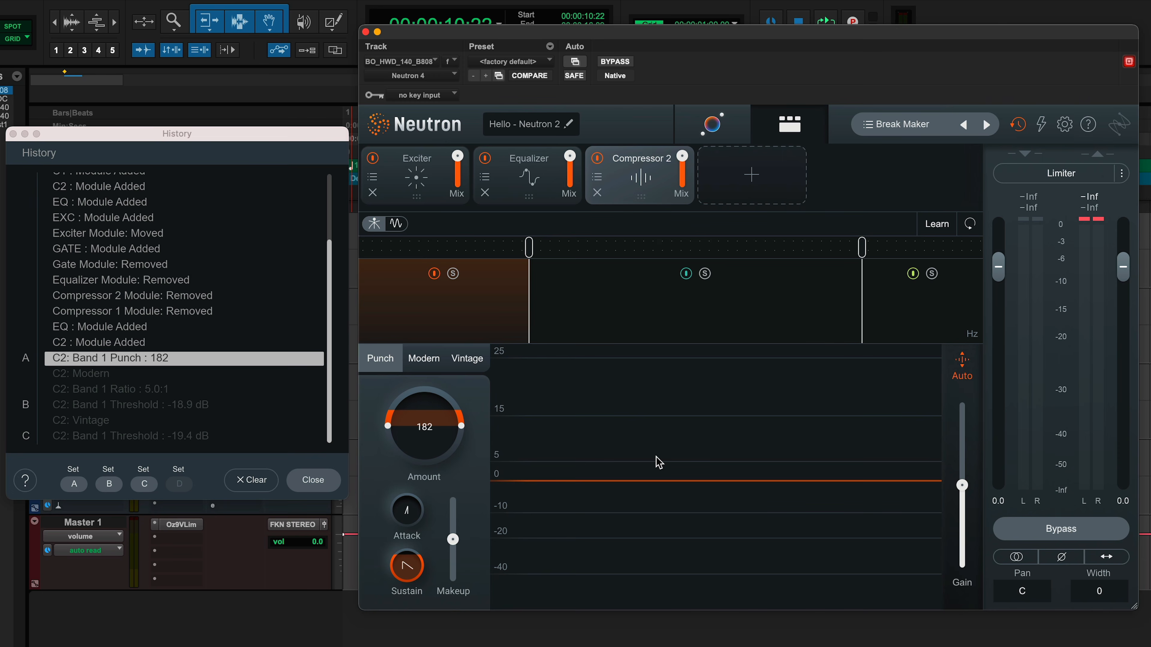
Compare stored sets A, B and C during playback, finishing on set A, and close the History.
key("space")
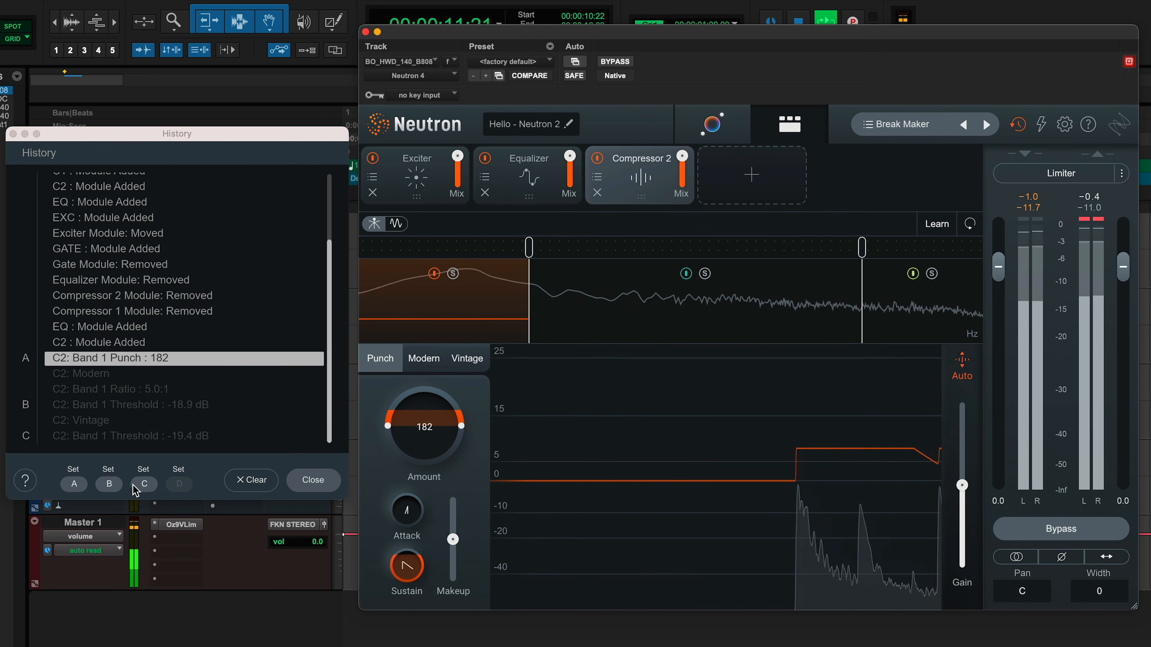
left_click(109, 484)
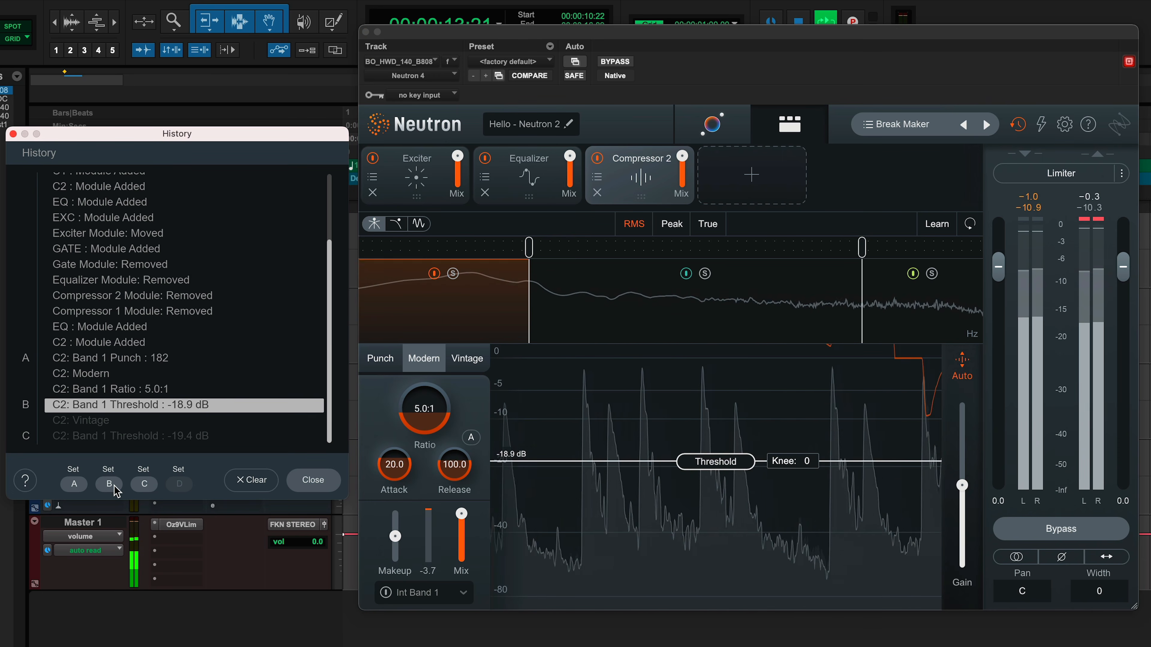
left_click(140, 486)
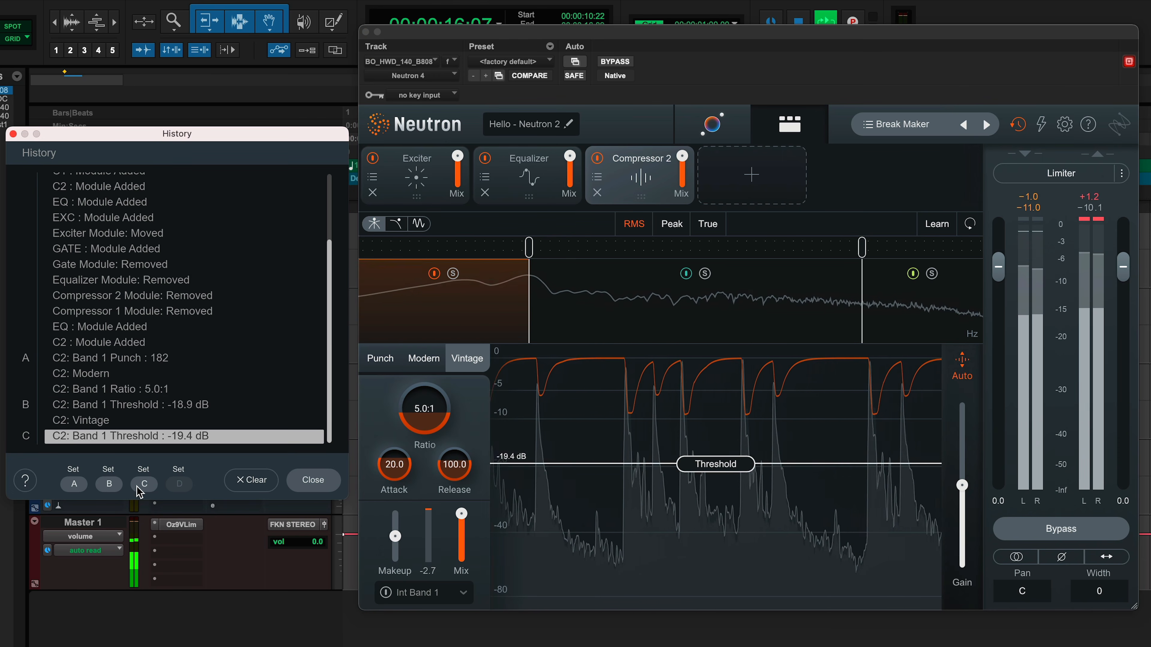
left_click(109, 484)
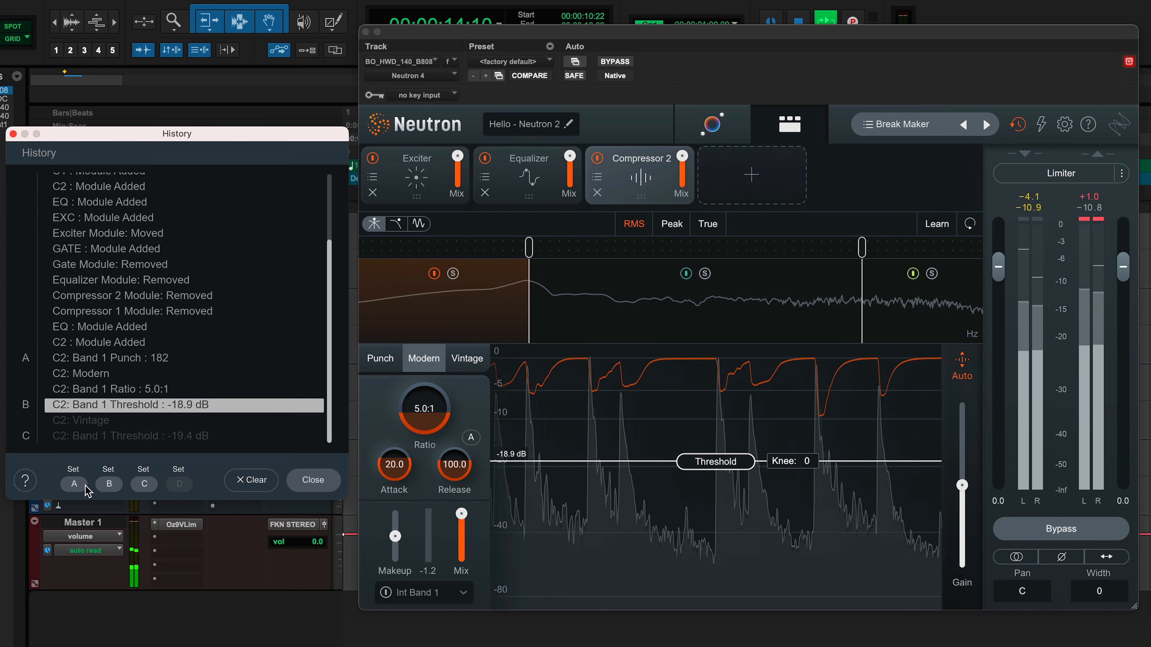
left_click(74, 484)
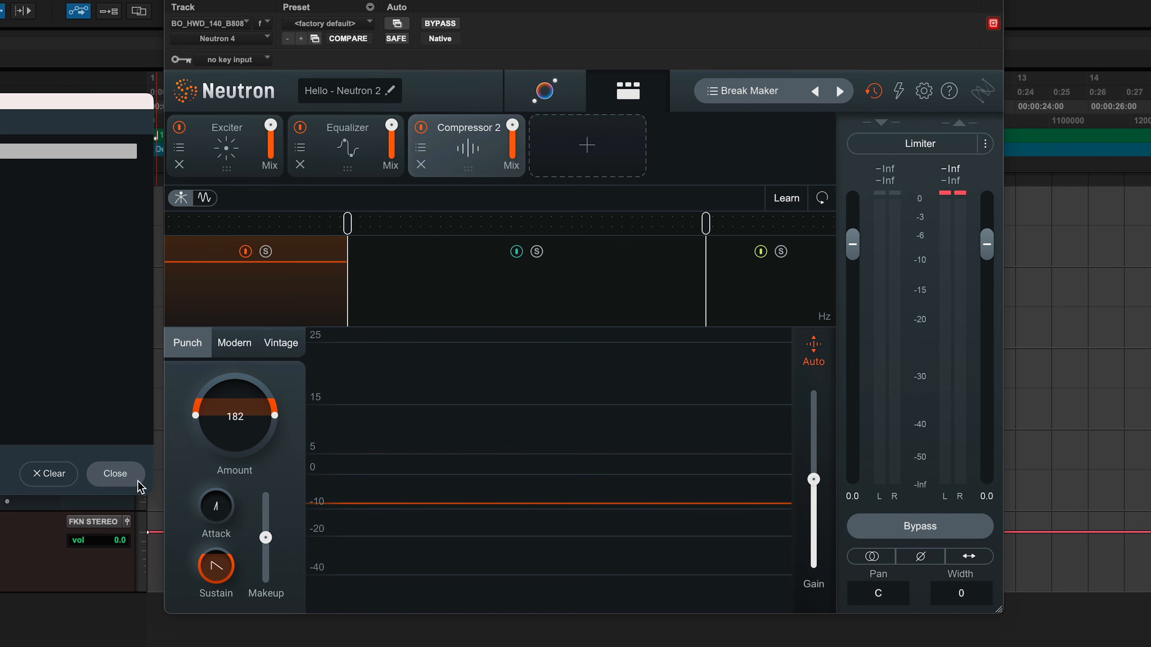
left_click(109, 474)
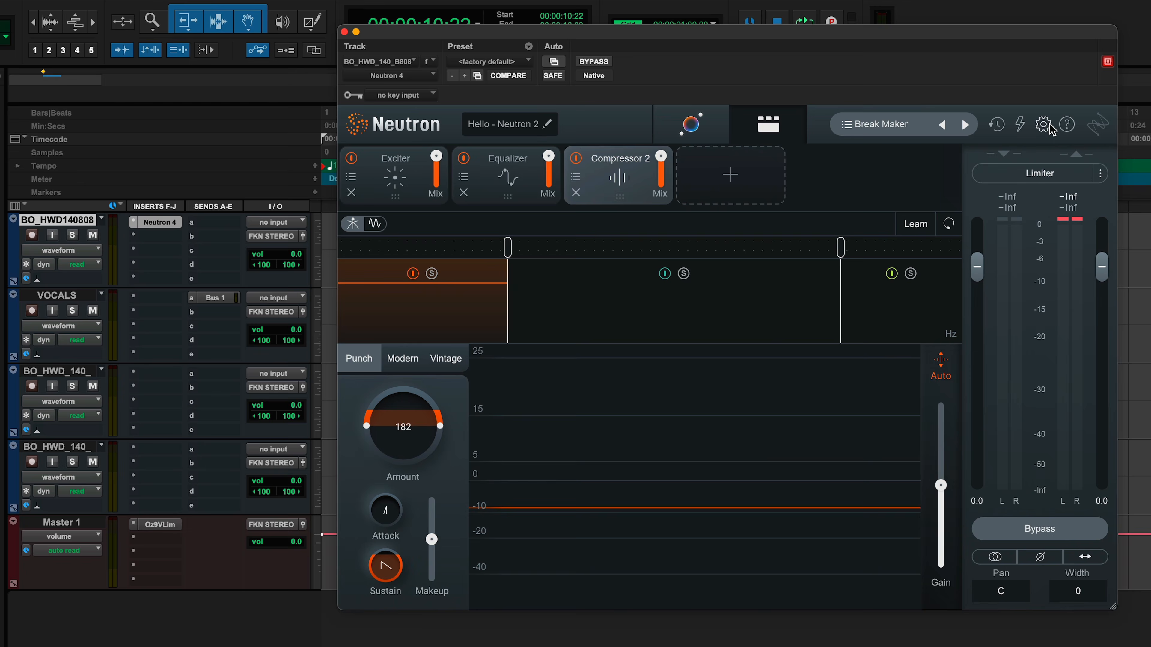
Open the plug-in options and review the Metering, Transient, Compress, Equalizer and General settings.
left_click(1047, 127)
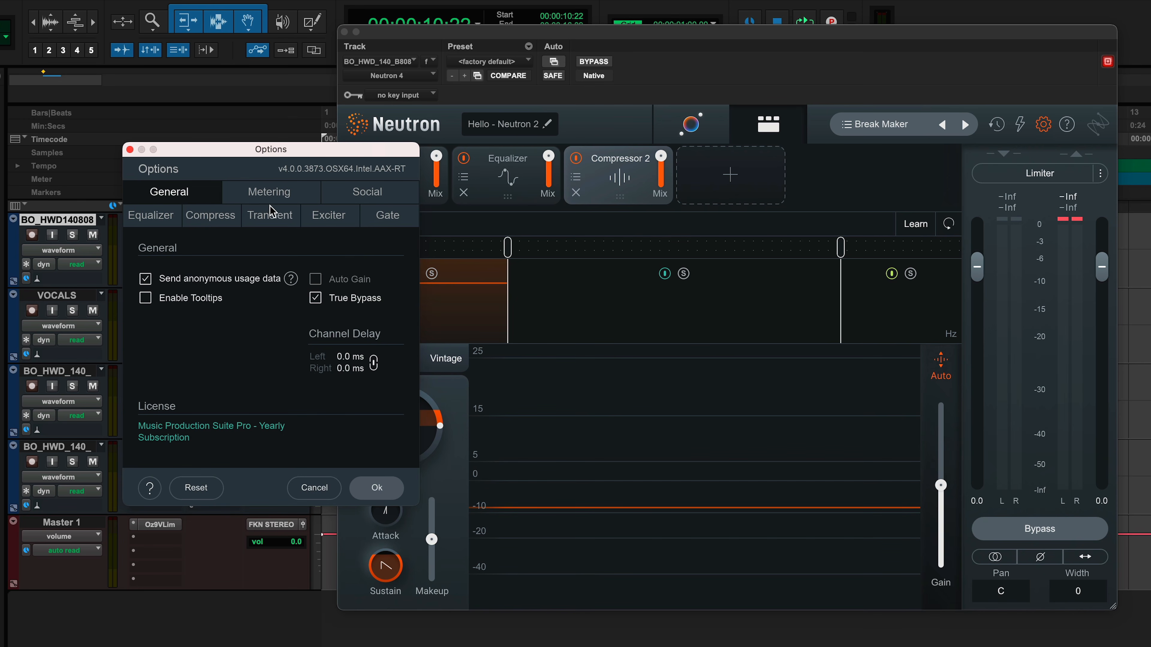
left_click(276, 196)
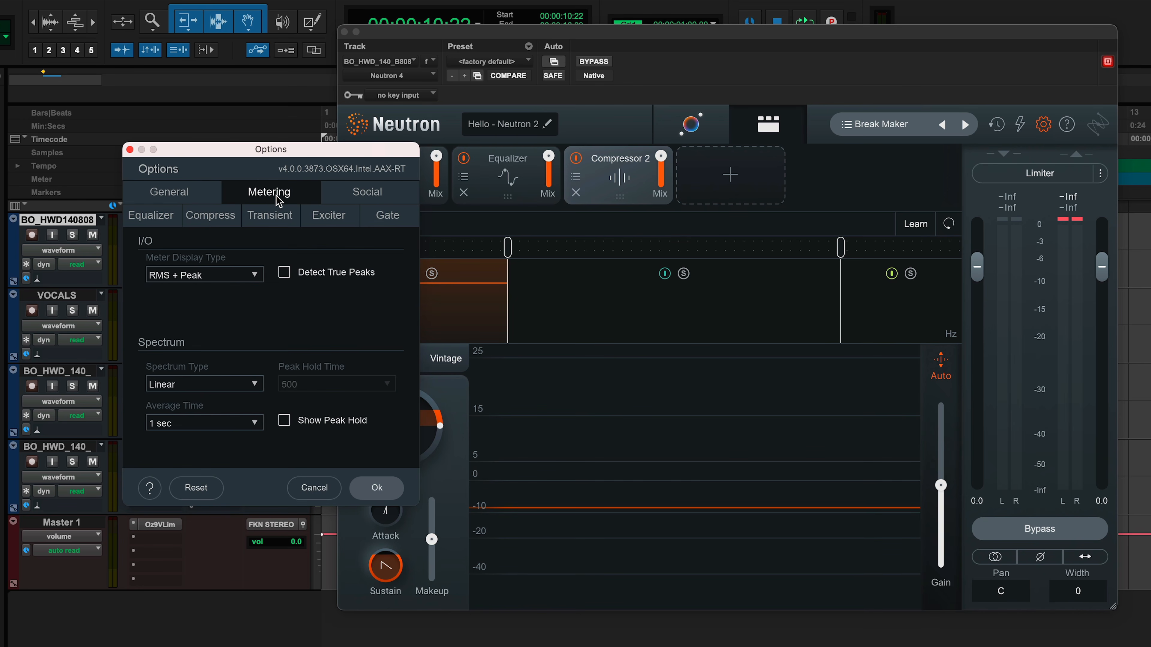
left_click(277, 215)
left_click(204, 220)
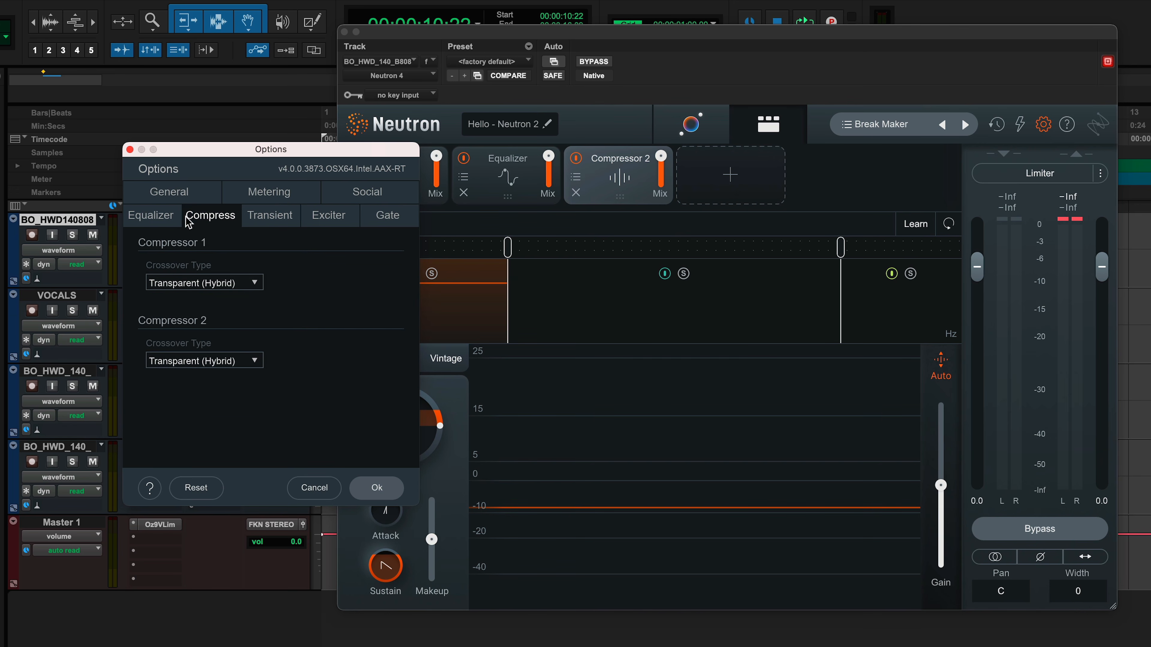
left_click(163, 221)
left_click(170, 198)
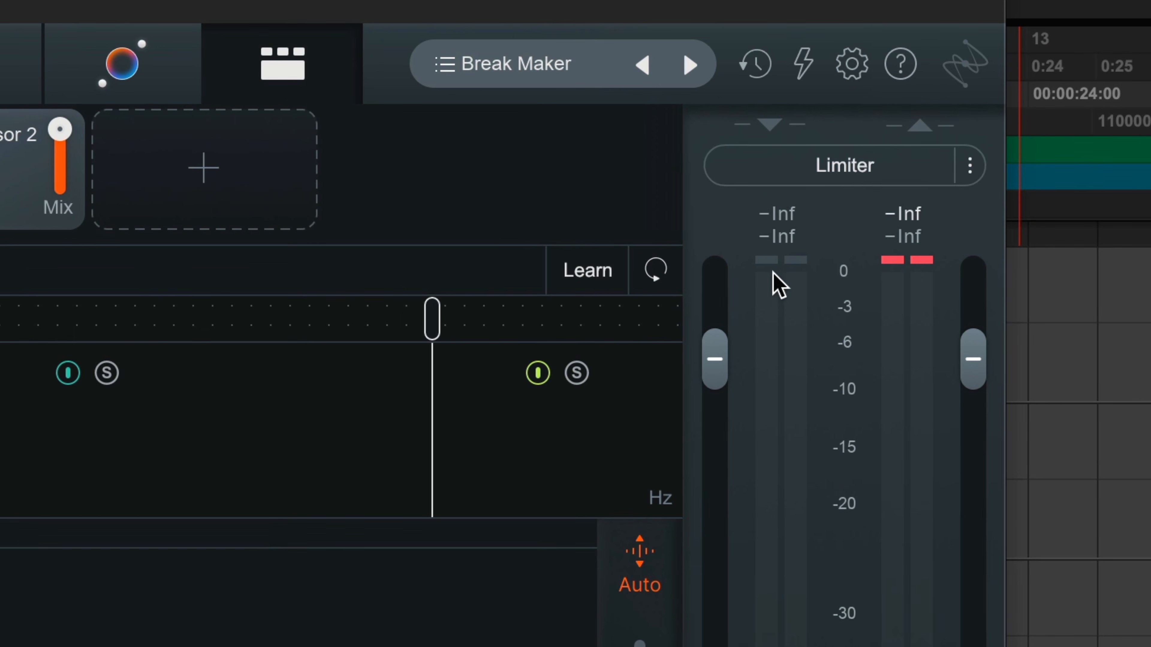
Enable the output Limiter.
left_click(856, 171)
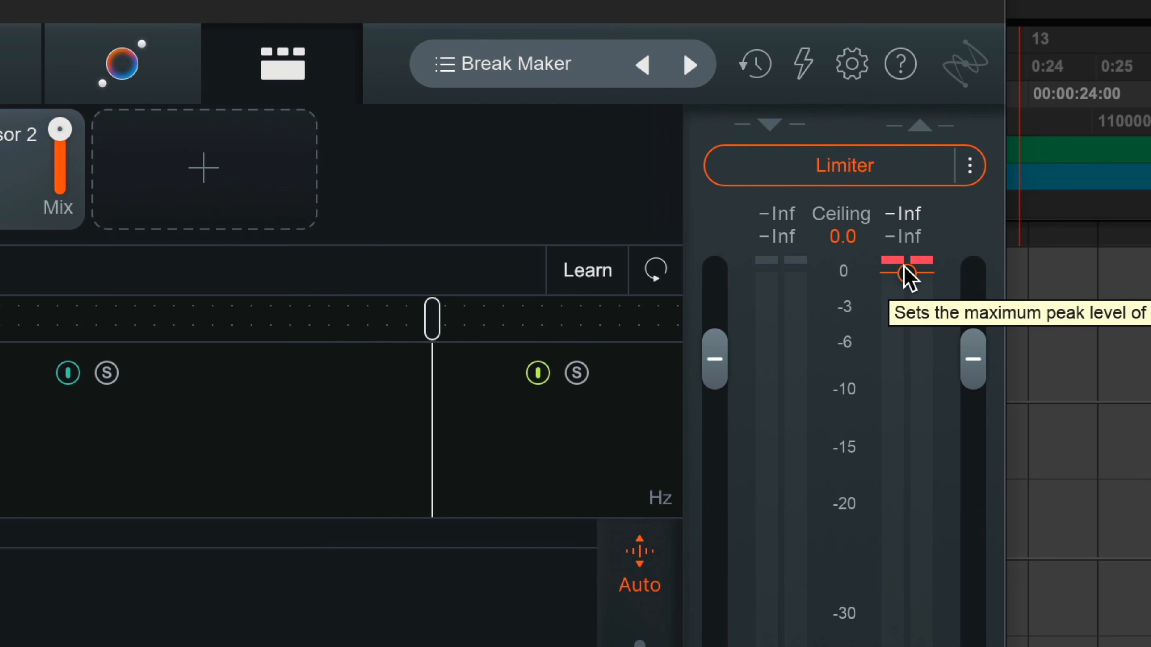
Examine the Limiter's Ceiling control and its Style and Mode choices, keeping Thick and Hard, and close the Limiter options.
mouse_move(907, 273)
left_mouse_down()
mouse_move(908, 433)
mouse_move(902, 284)
left_mouse_up()
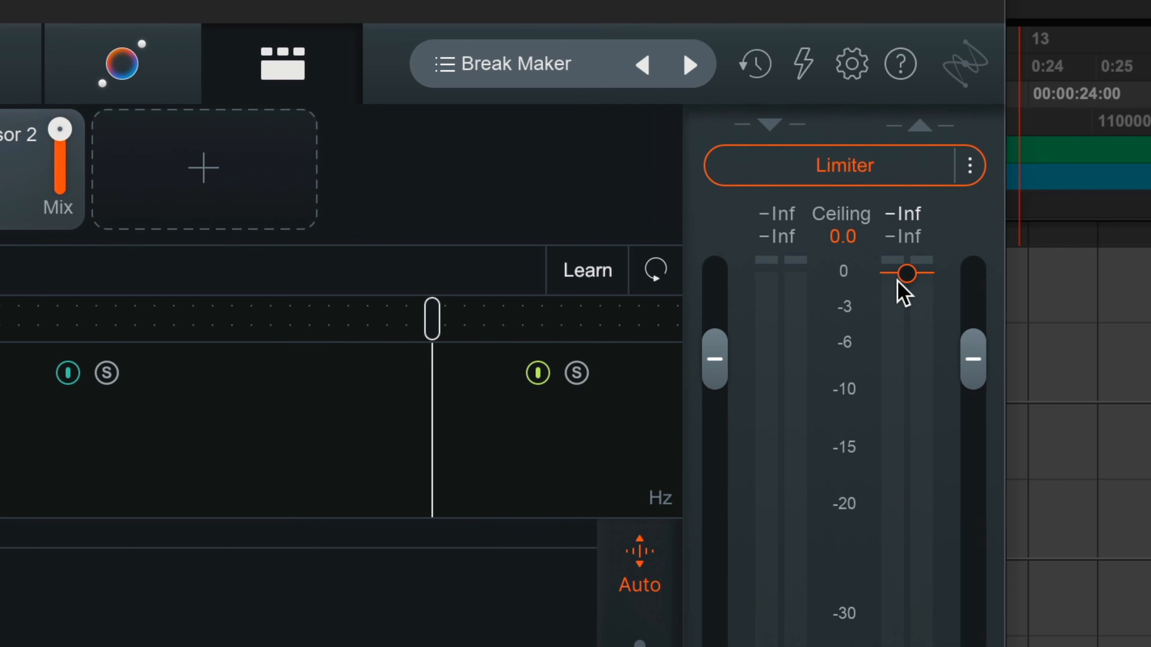
left_click(968, 165)
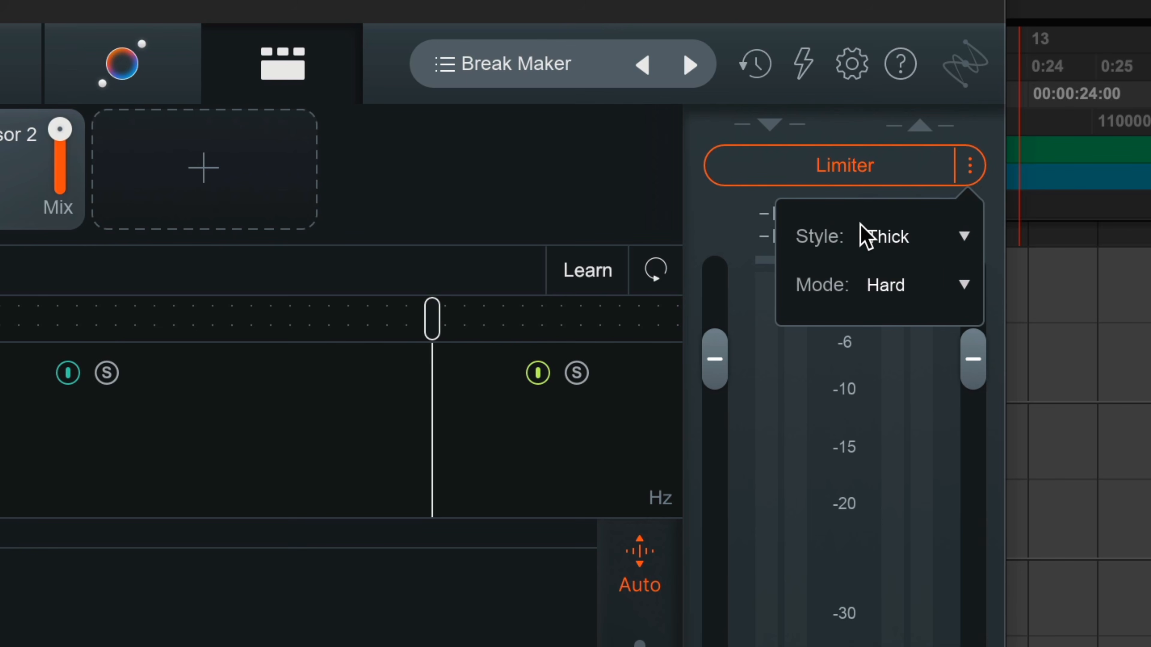
left_click(929, 242)
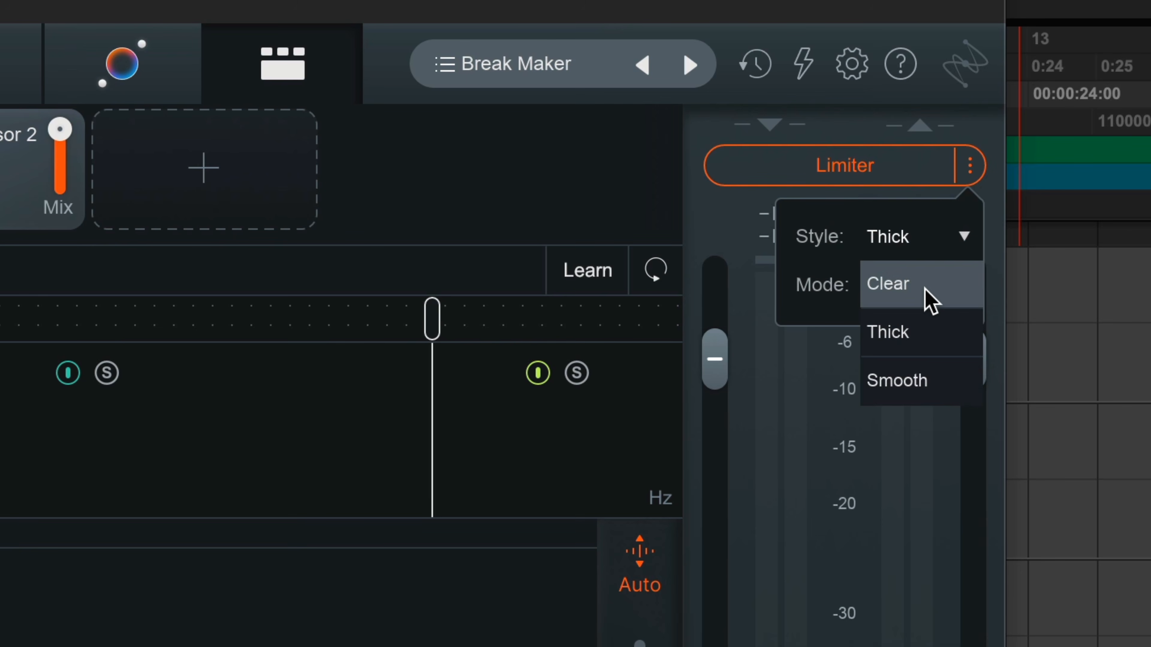
left_click(881, 318)
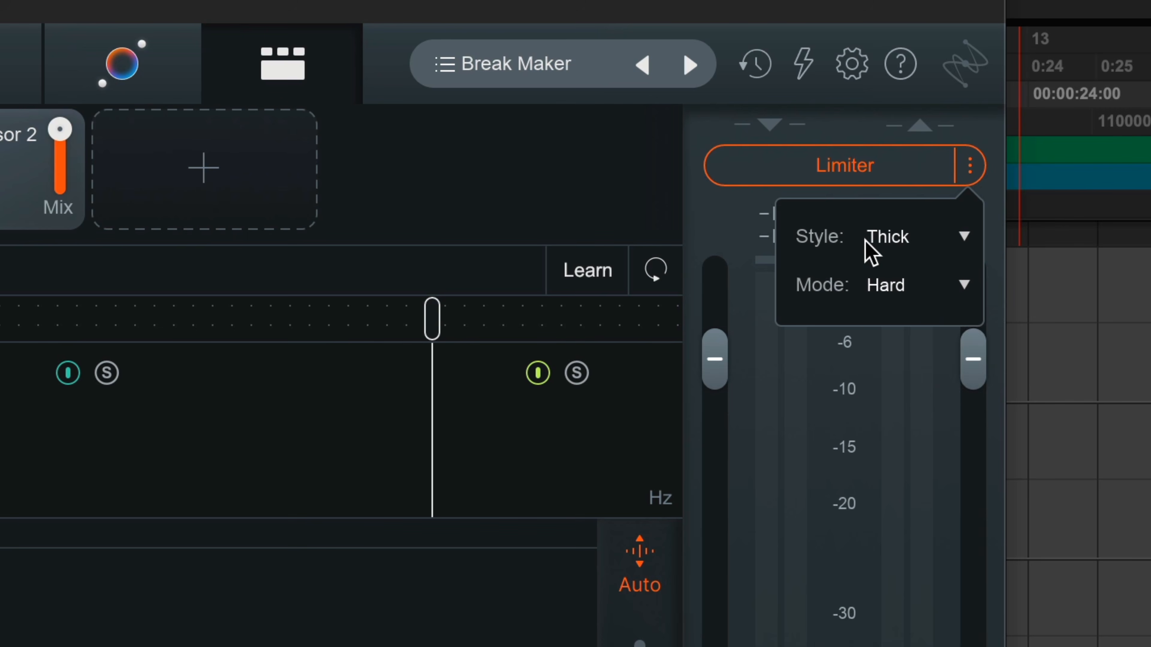
left_click(936, 286)
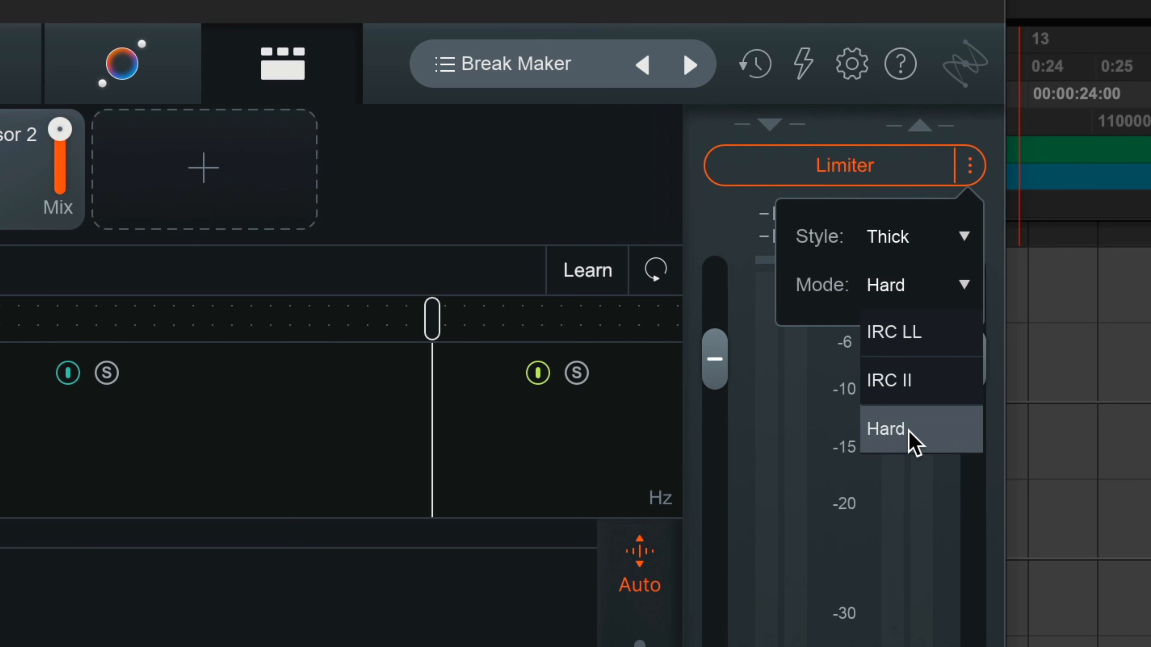
left_click(993, 241)
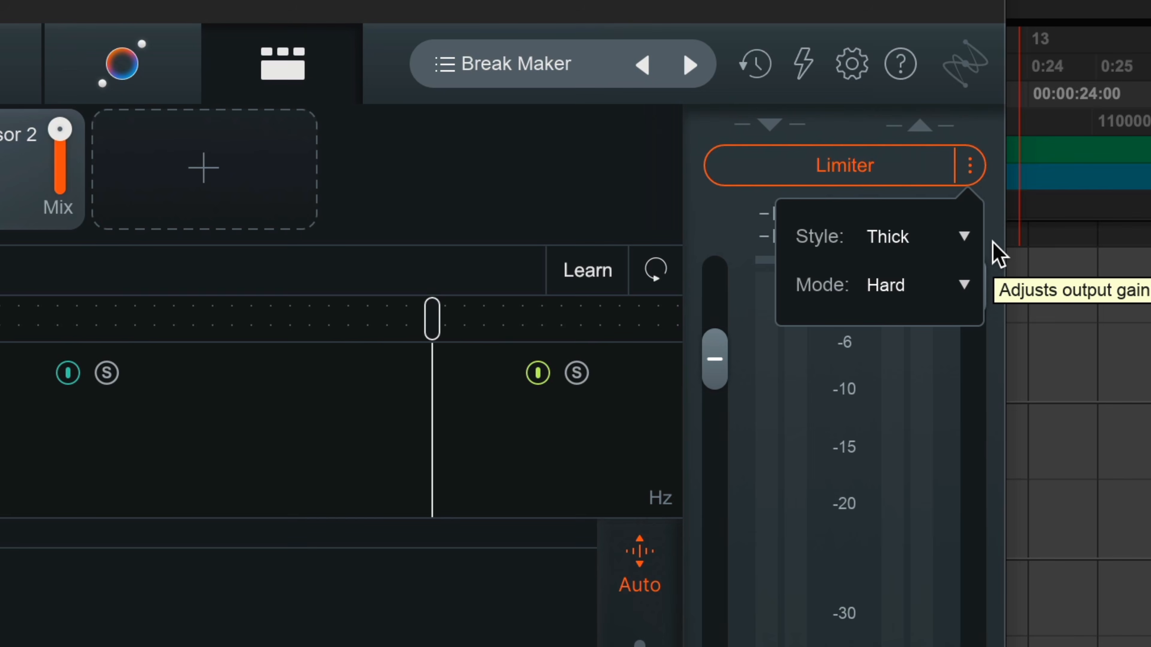
left_click(807, 73)
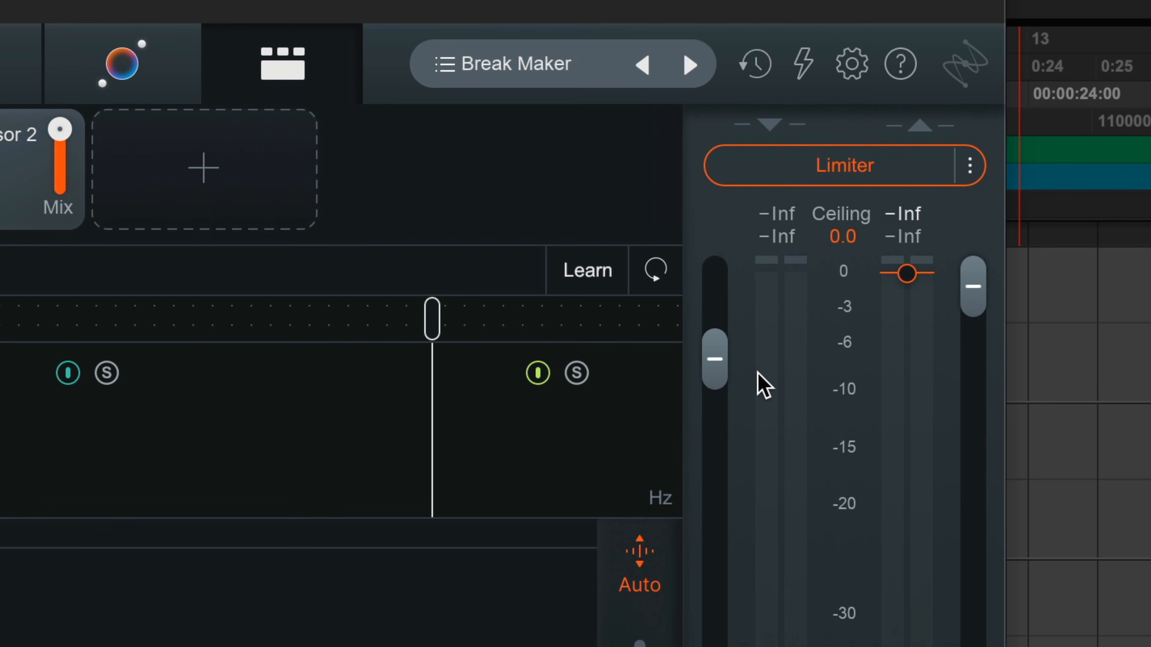
Try raising the input gain and lowering the output gain, and reset both to 0.0.
left_click_drag(712, 376, 702, 295)
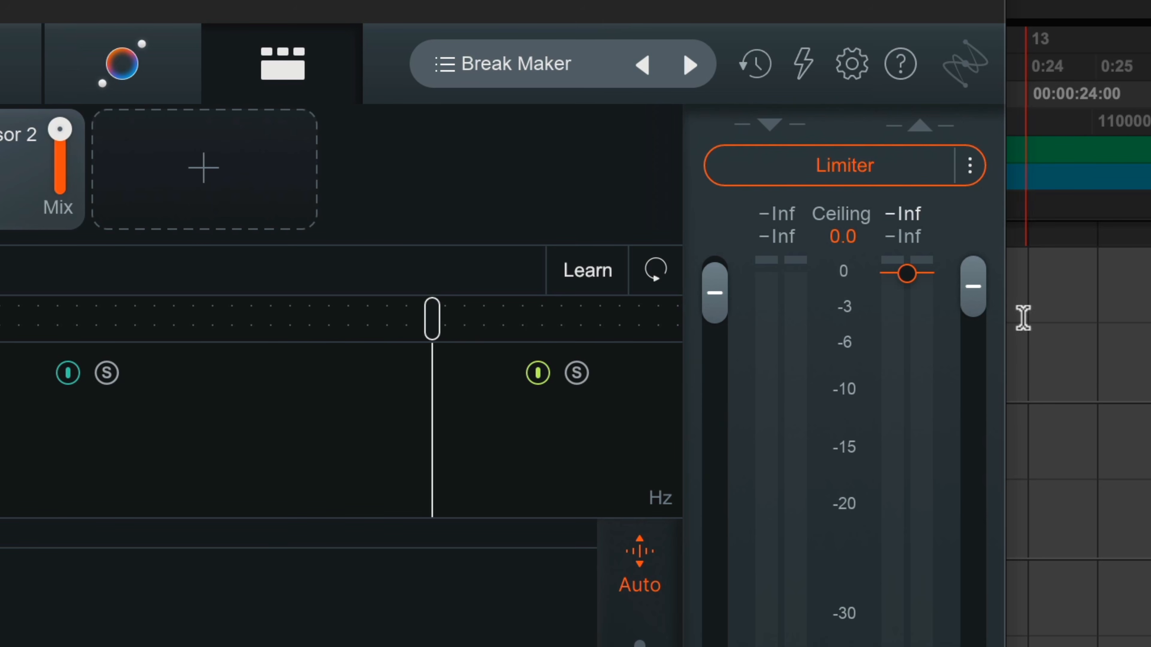
left_click_drag(972, 292, 973, 564)
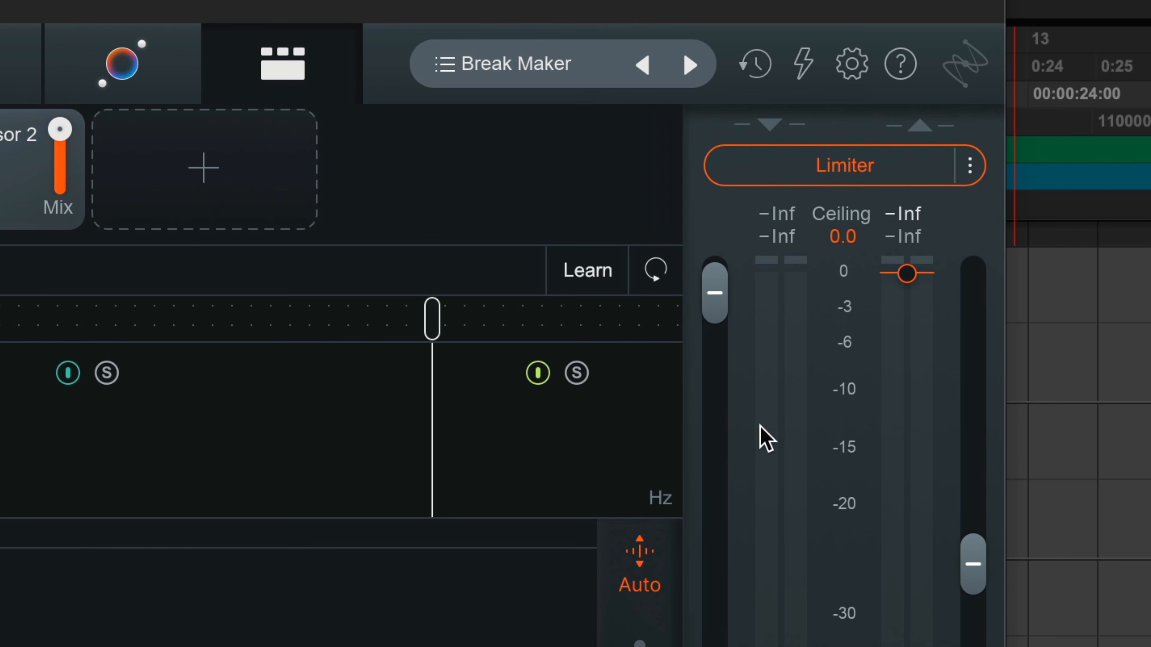
double_click(975, 547)
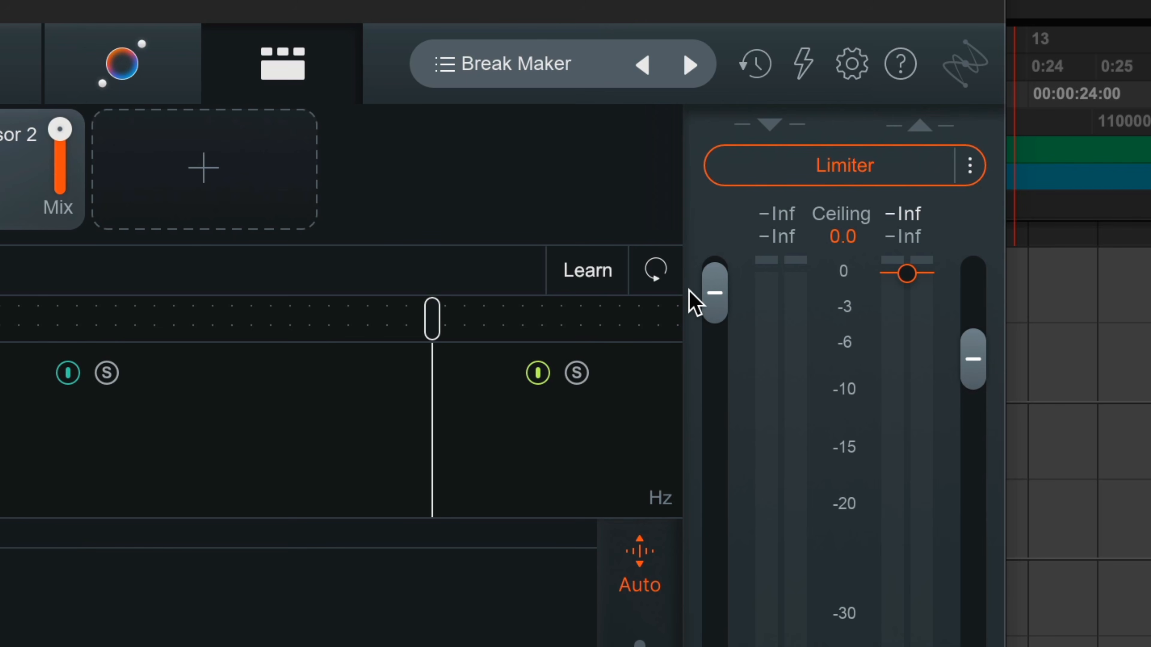
double_click(712, 299)
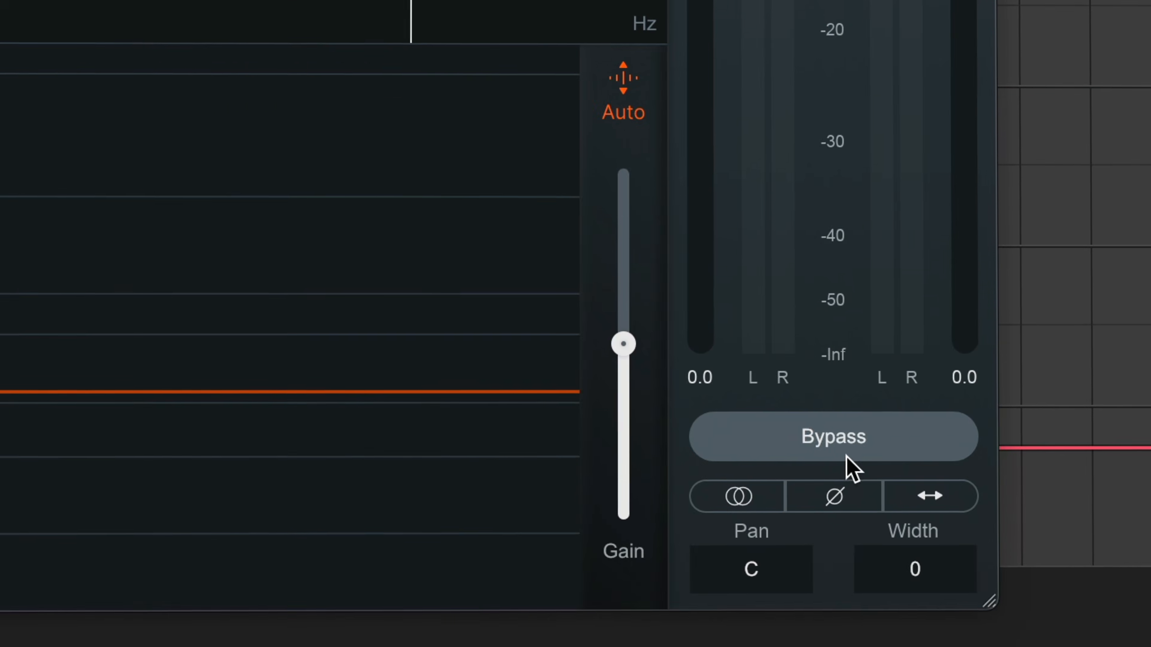
Toggle the global Bypass on and off, and try the mono-sum, phase-invert and channel-swap switches, leaving them all off.
left_click(852, 467)
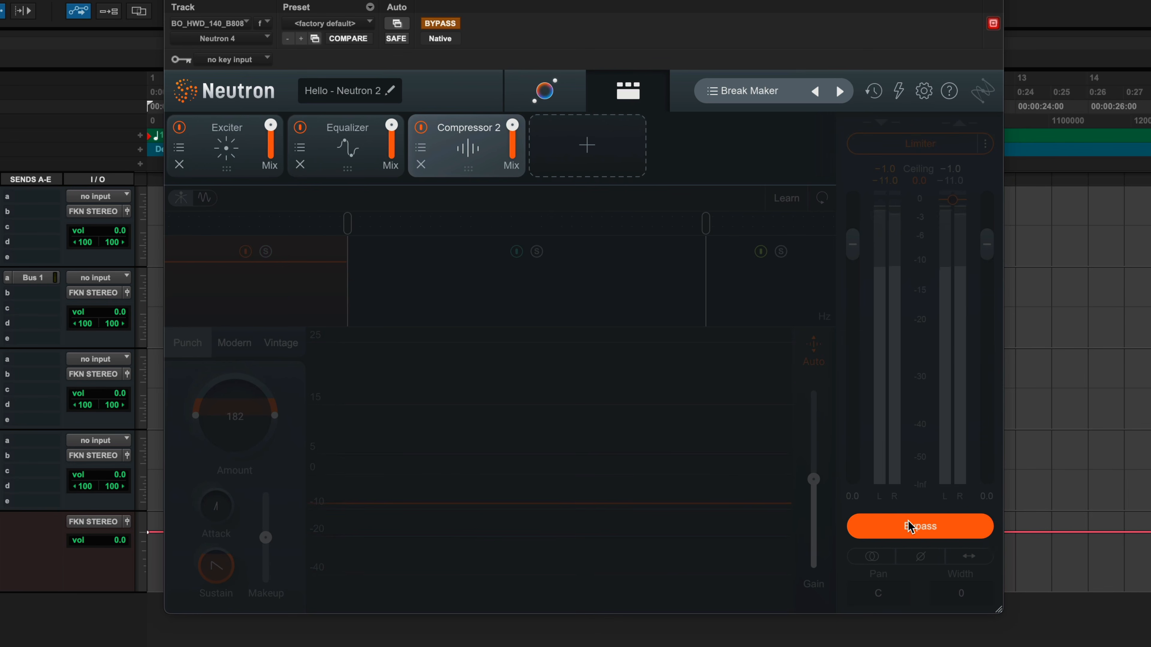
left_click(909, 527)
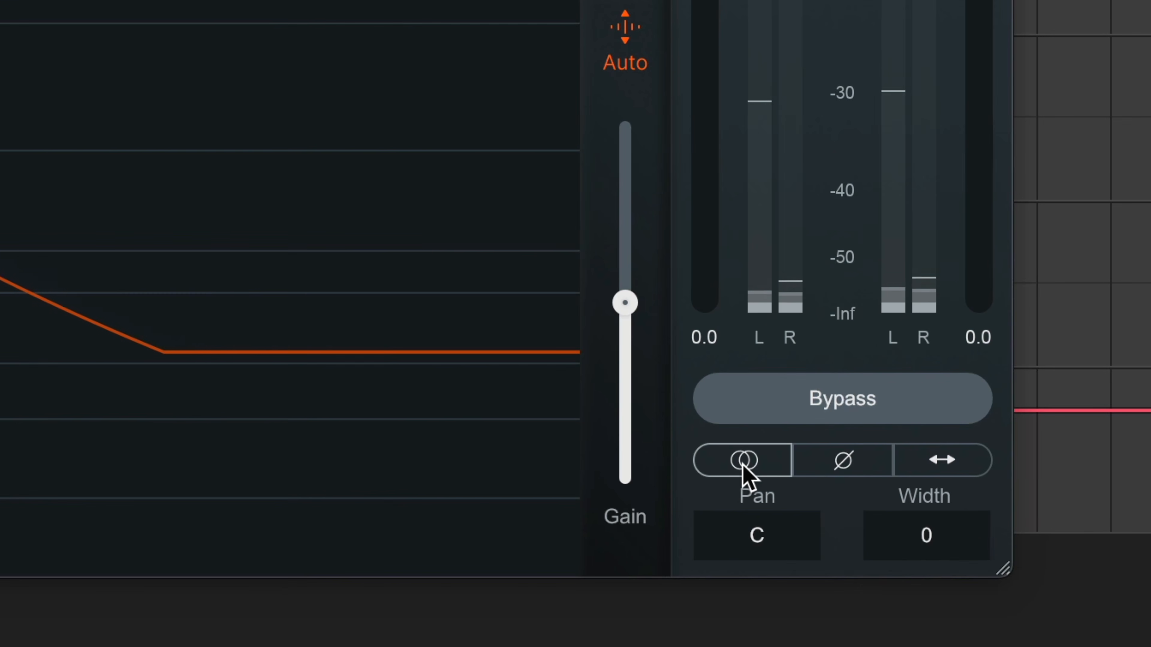
left_click(743, 466)
left_click(744, 465)
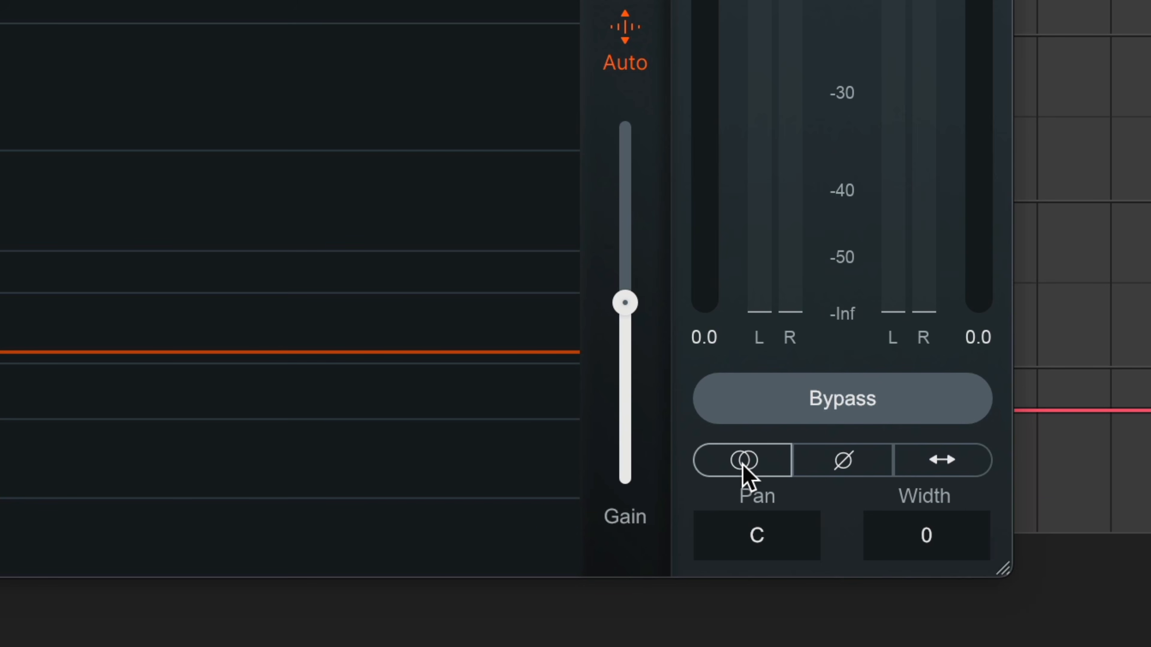
left_click(839, 461)
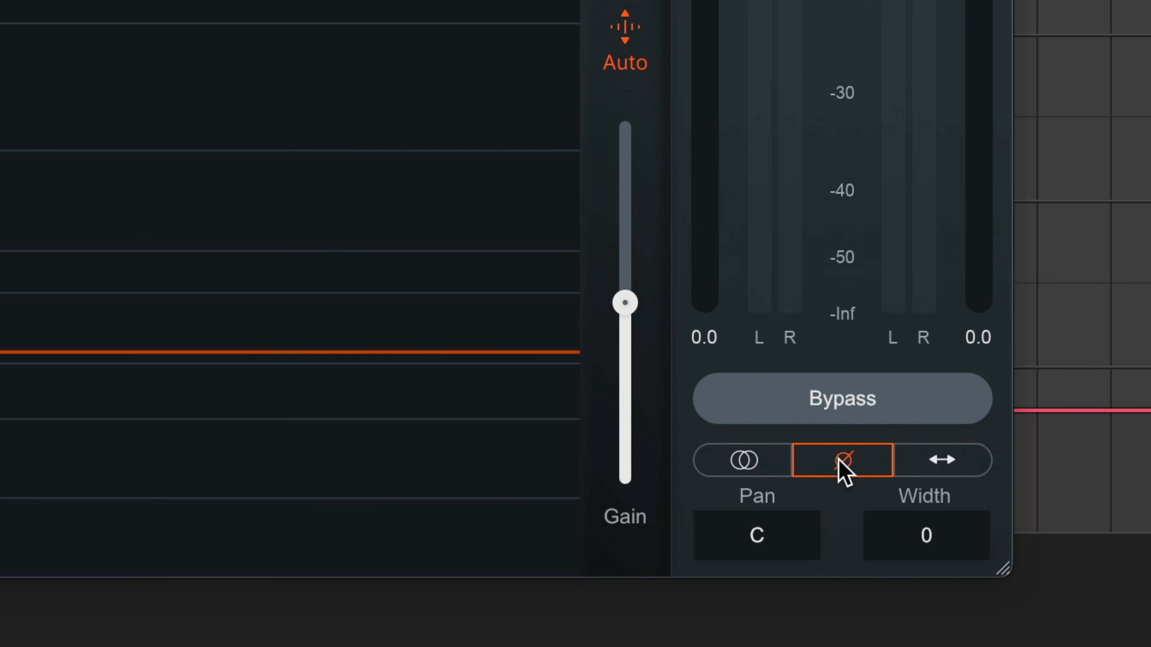
left_click(944, 469)
left_click(945, 467)
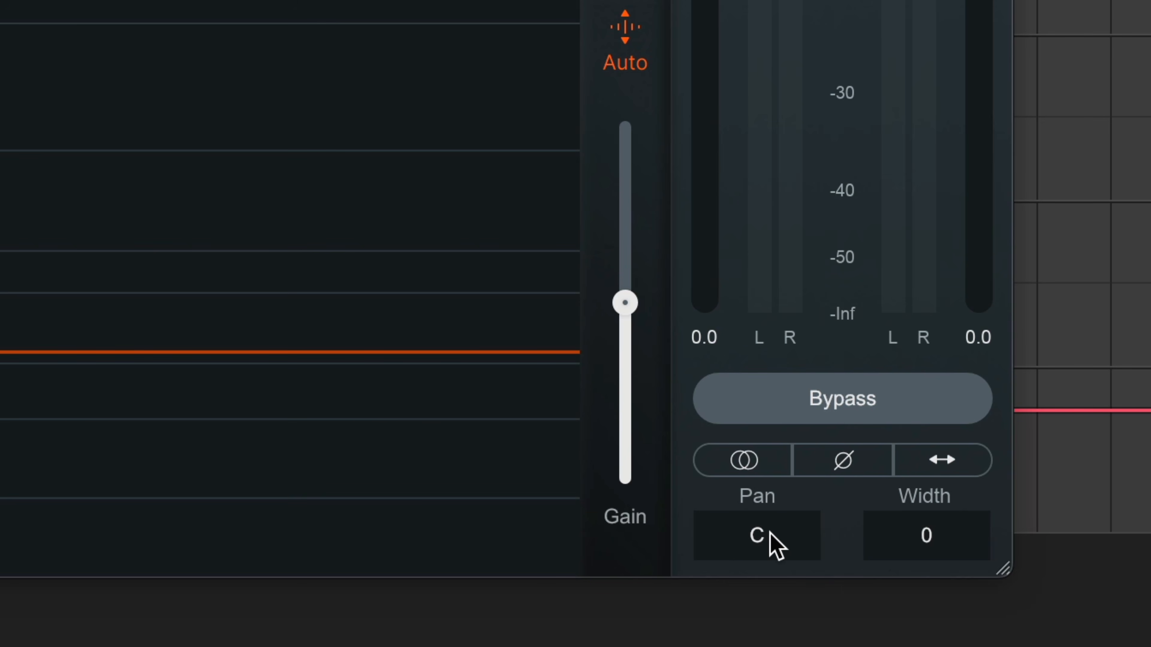
Pan the output far to the left channel during playback, and reset Pan to 0.
key("space")
left_click(757, 540)
left_click_drag(763, 553, 737, 579)
double_click(744, 540)
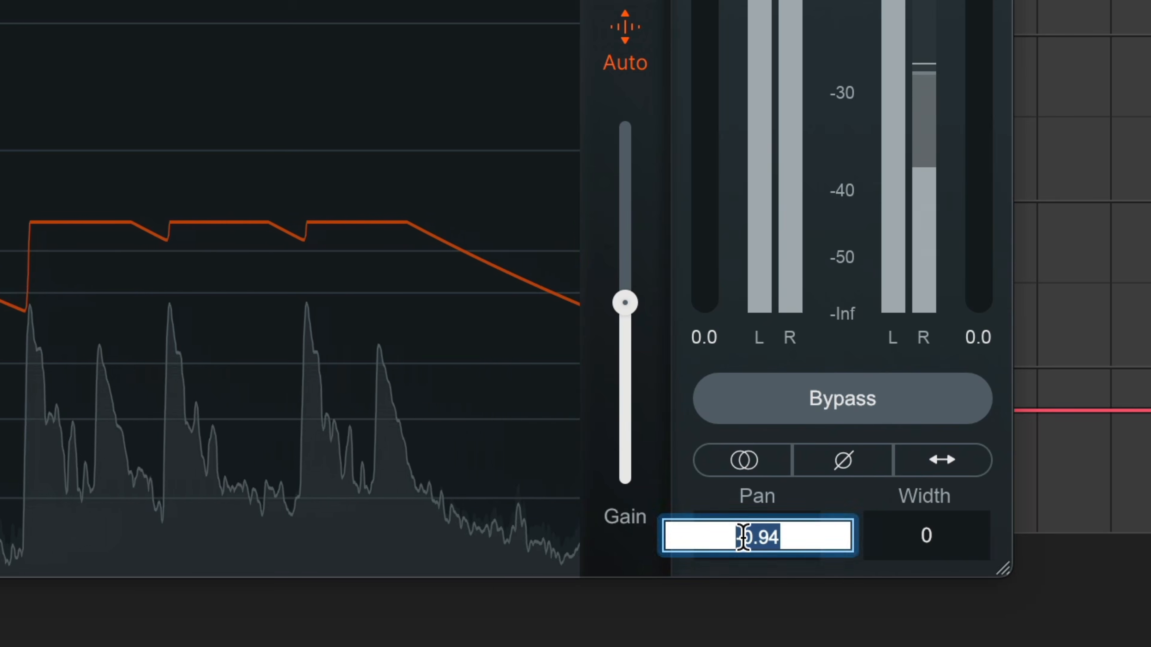
type("0")
key("Return")
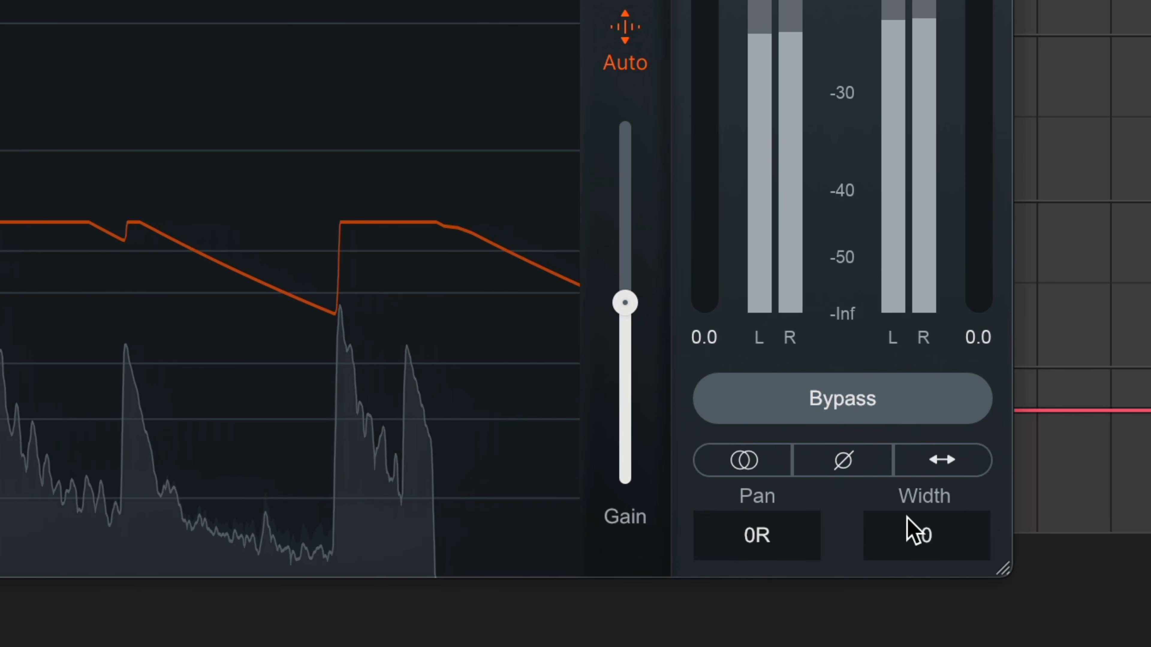
Try a narrower output Width of about -12 during playback, and reset it to 0.
mouse_move(911, 531)
left_mouse_down()
mouse_move(937, 462)
mouse_move(912, 249)
mouse_move(927, 533)
left_mouse_up()
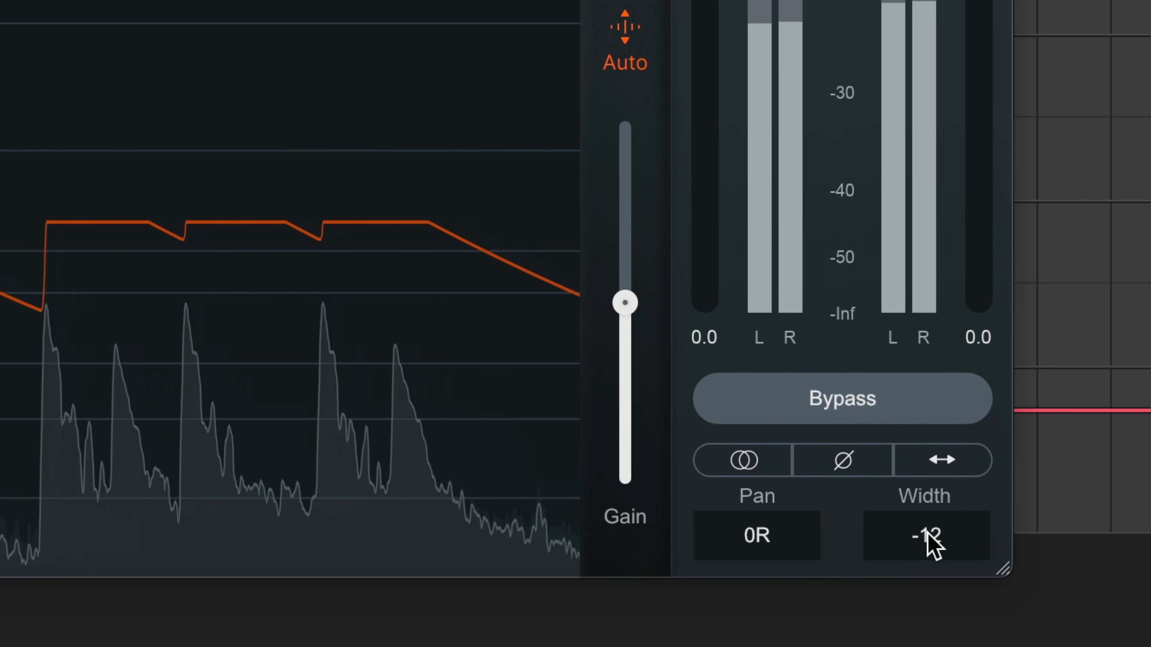
double_click(928, 534)
type("0")
key("Return")
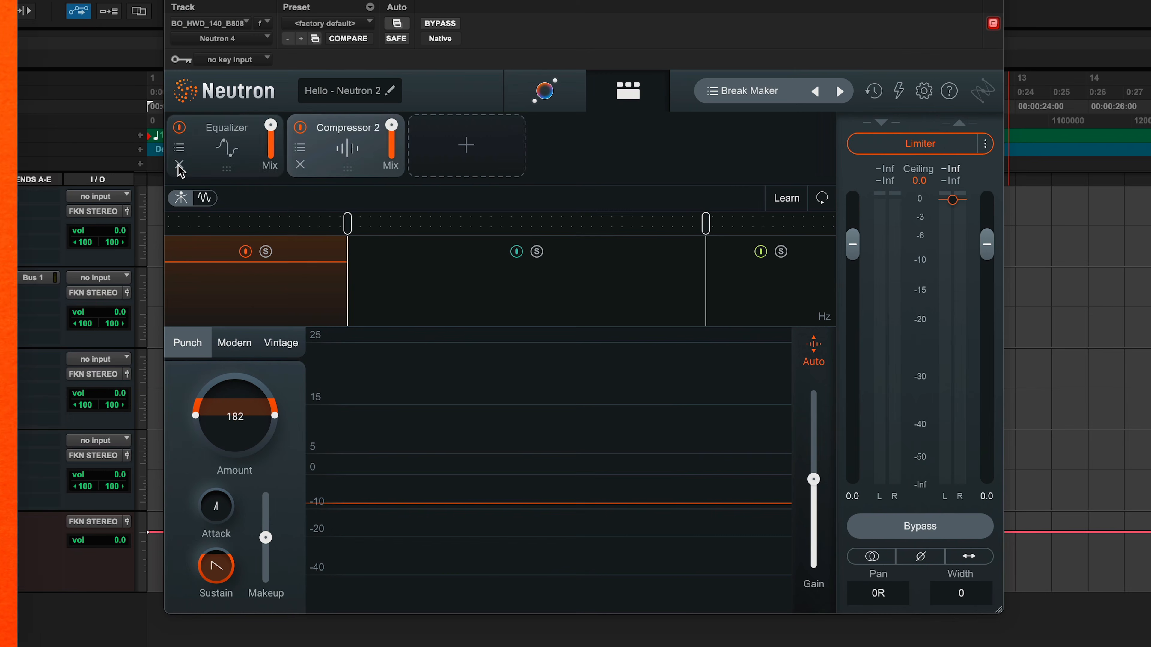
Remove the remaining modules from the signal chain, and run the Assistant on the playing audio.
key("Delete")
key("Delete")
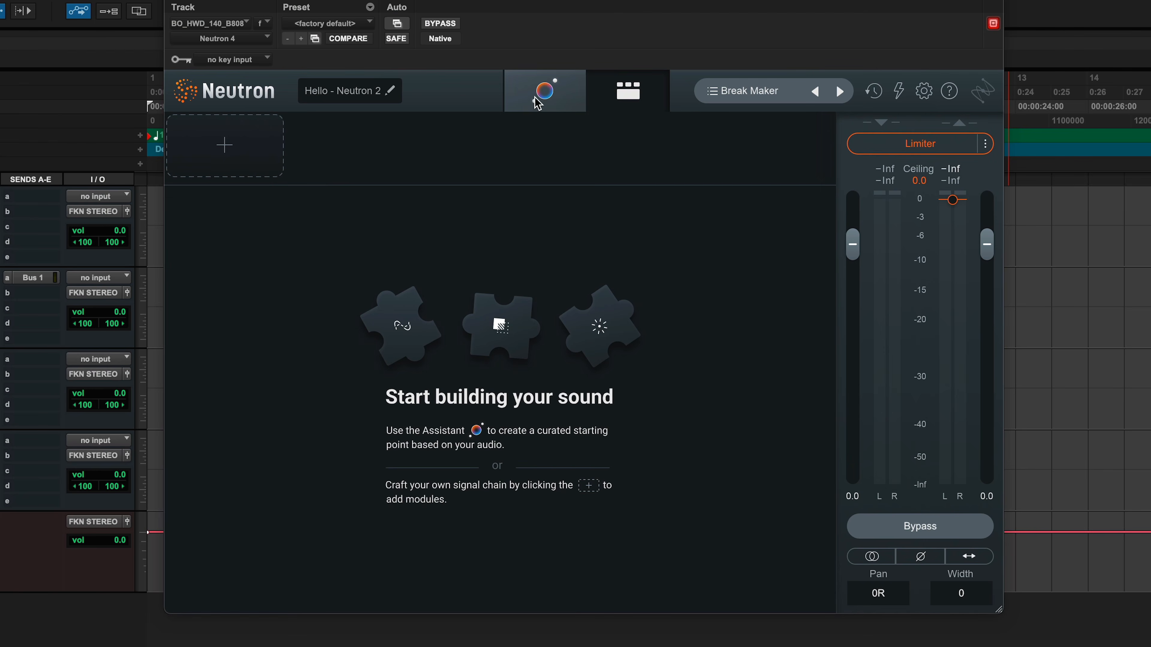
left_click(539, 97)
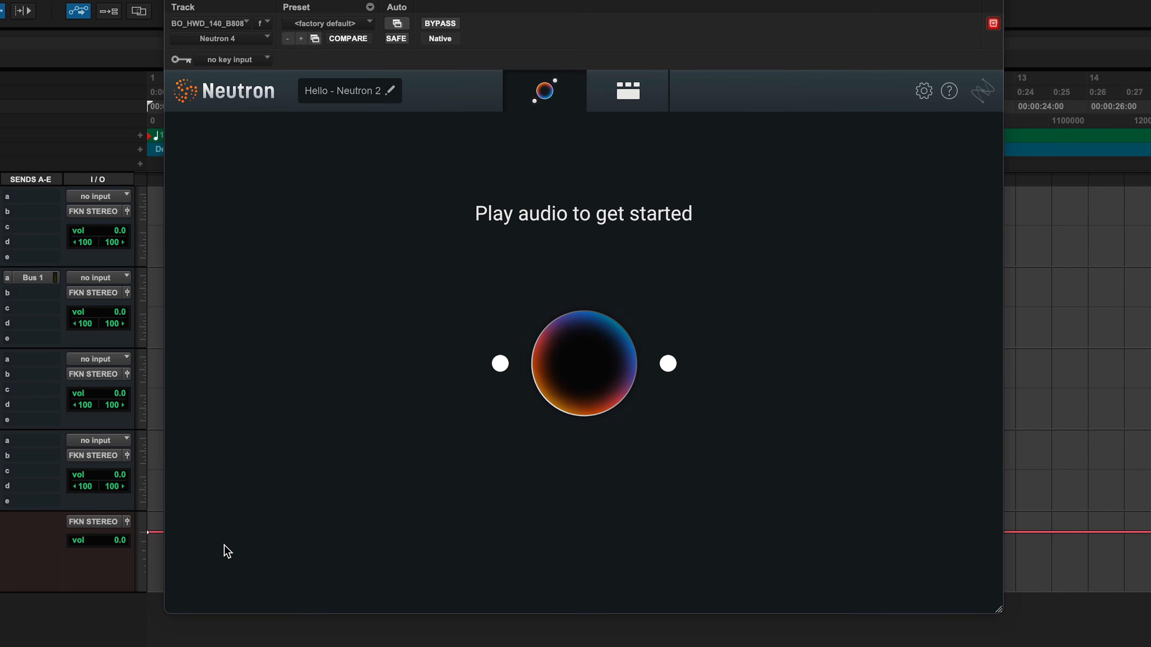
key("space")
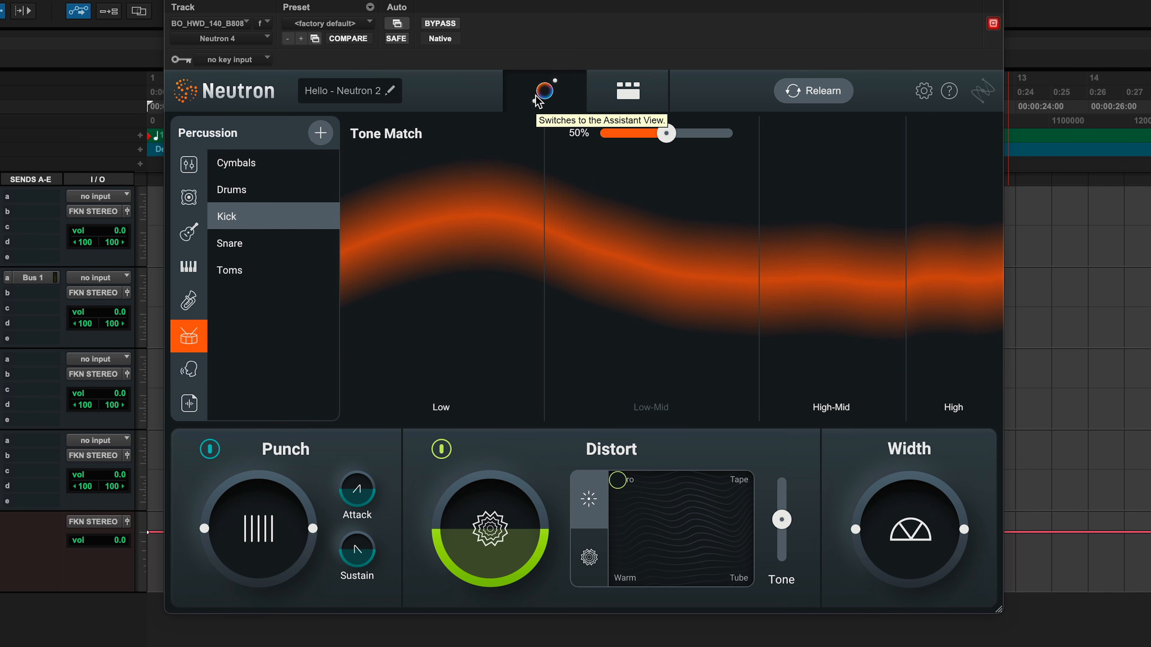
Compare the Assistant View's macro controls with the module chain generated in the Detailed View, finishing in the Assistant View.
left_click(616, 96)
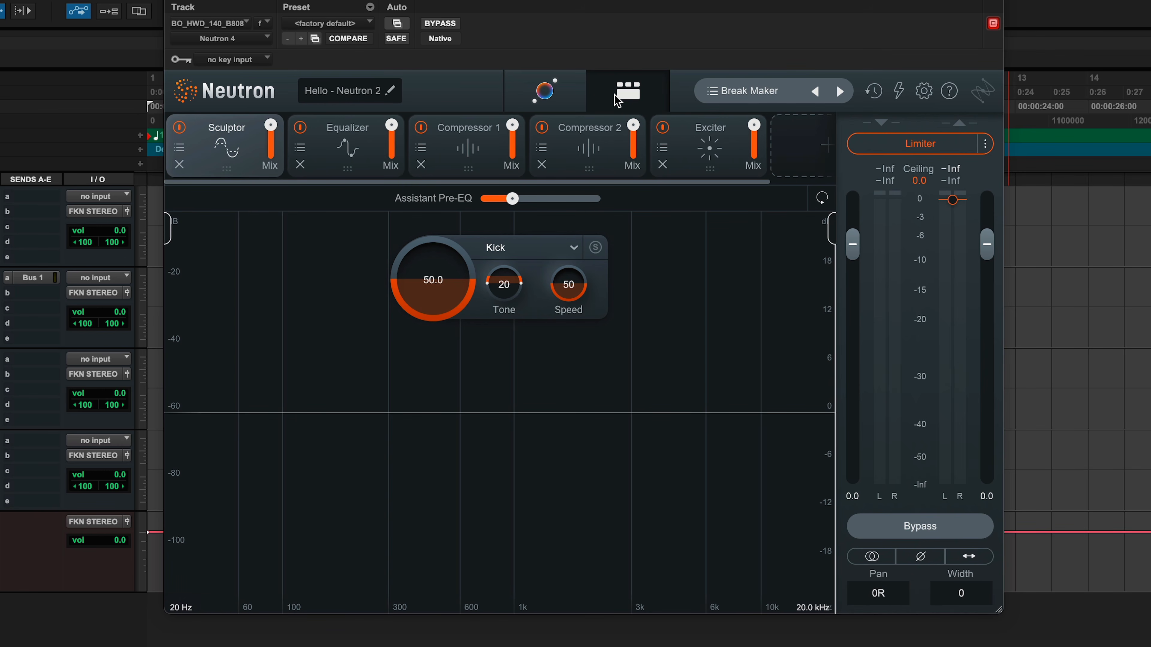
left_click(523, 99)
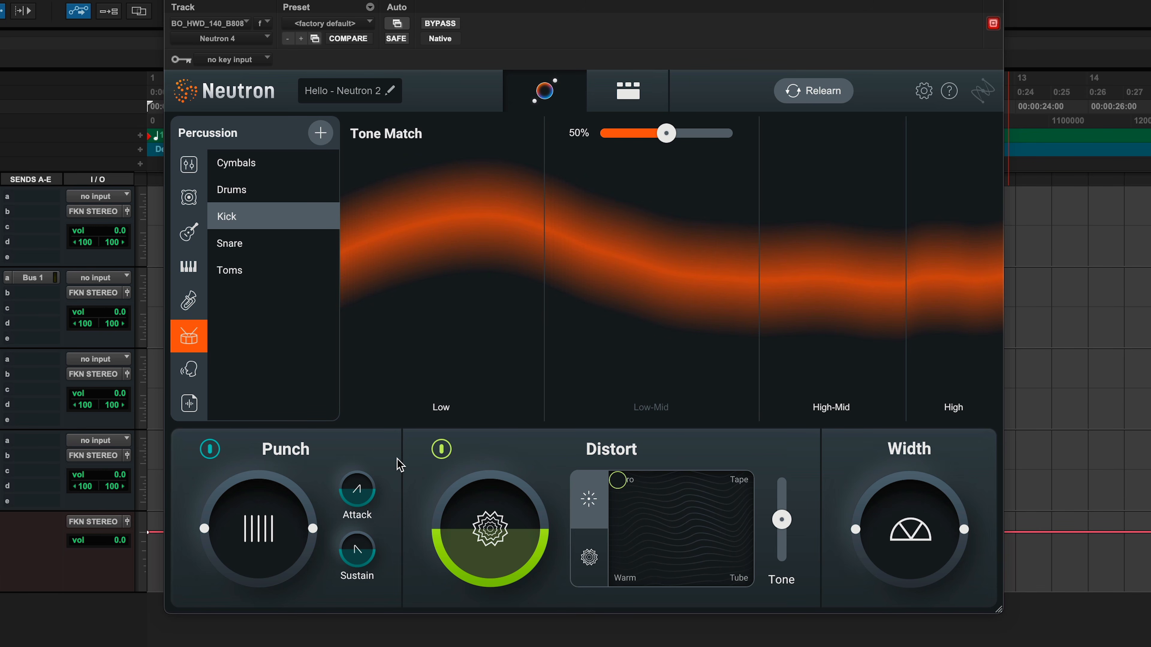
left_click(634, 93)
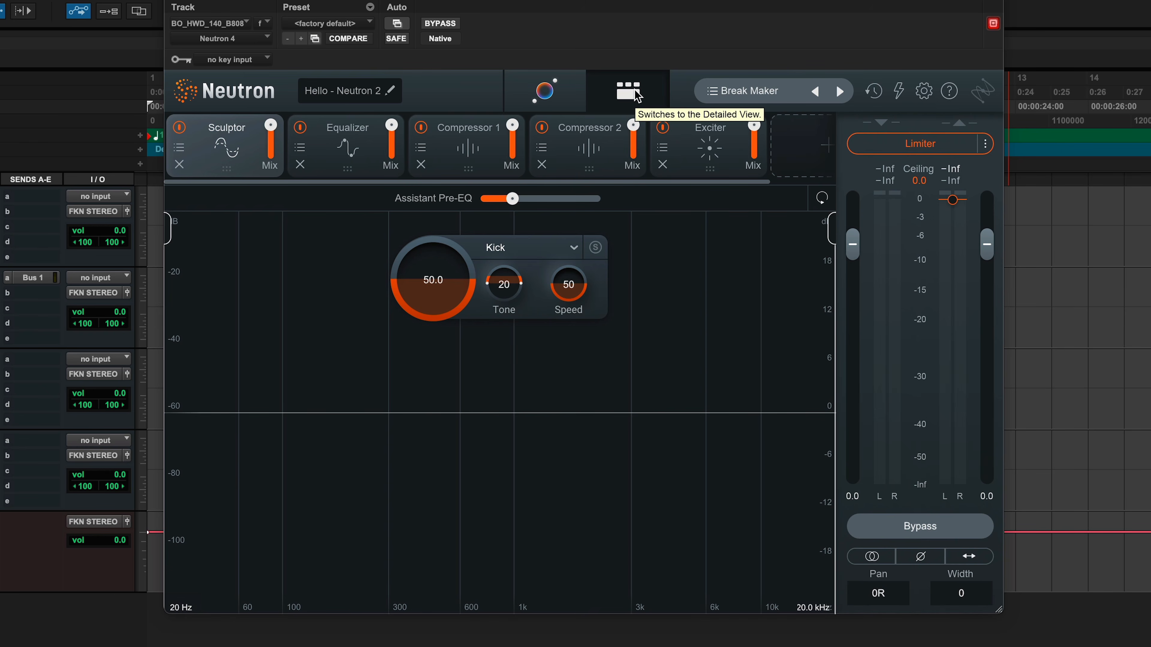
left_click(535, 90)
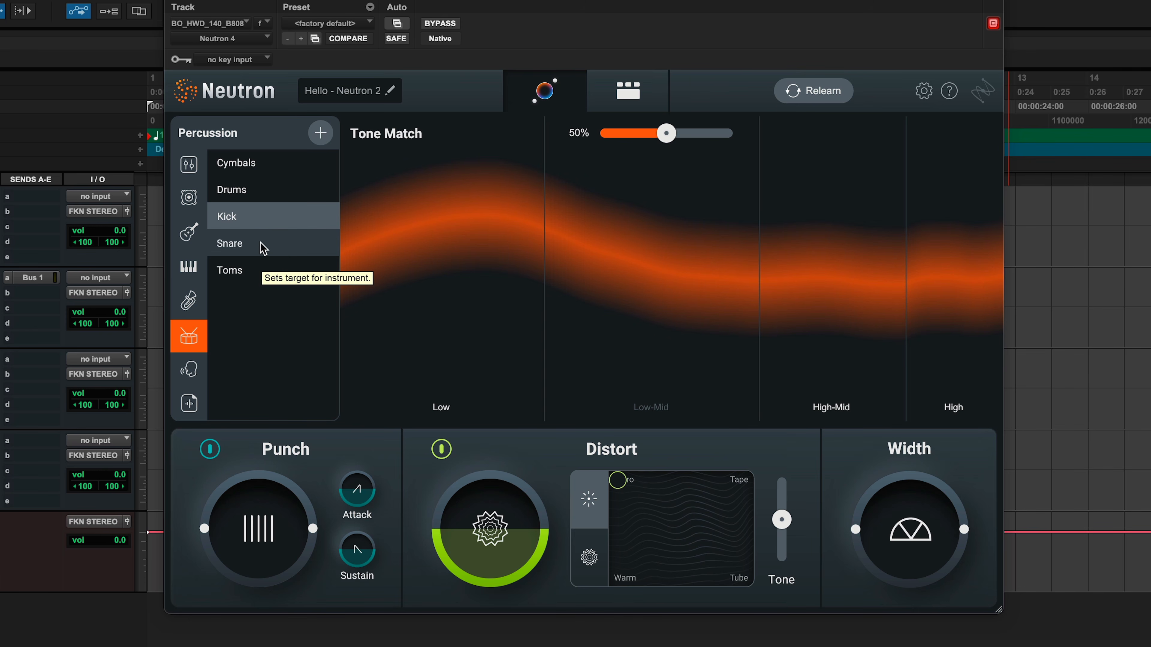
Compare the Drums, Kick, Snare and Toms targets of the Percussion category in Tone Match.
left_click(256, 195)
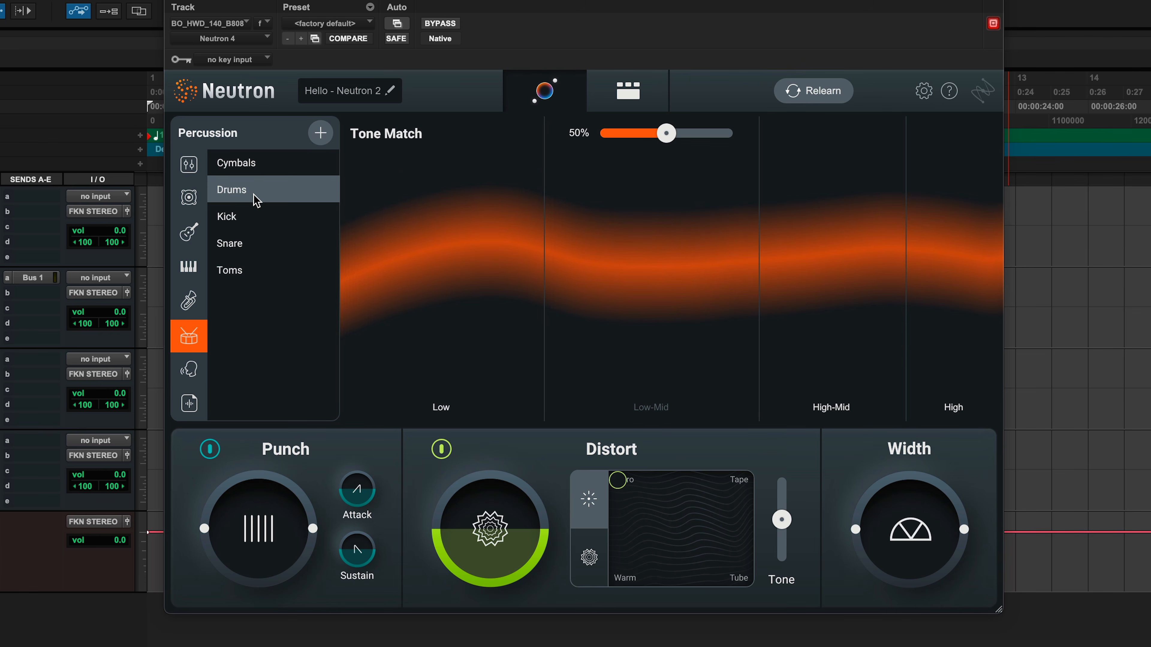
left_click(255, 220)
left_click(257, 243)
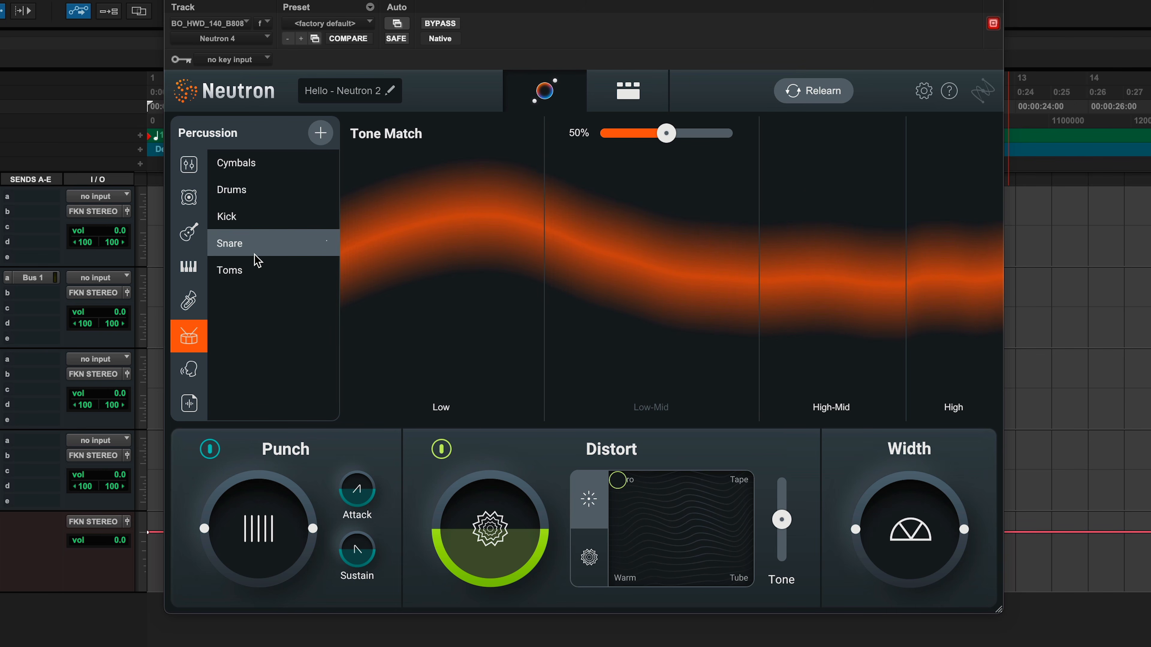
left_click(259, 268)
left_click(252, 249)
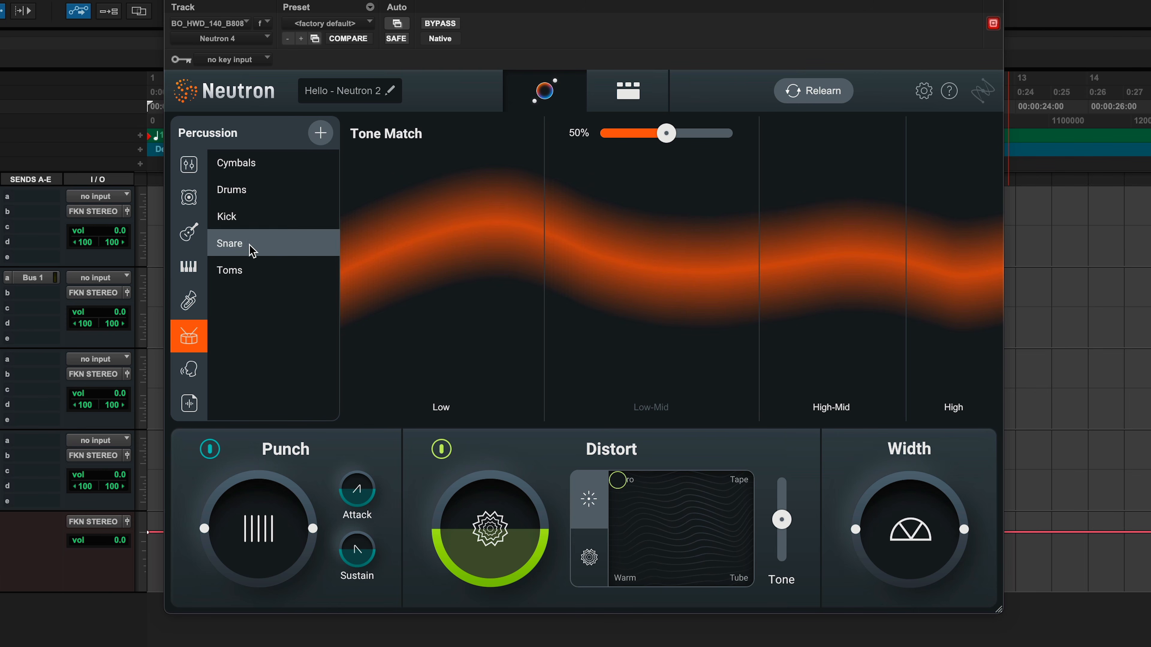
left_click(244, 221)
left_click(236, 195)
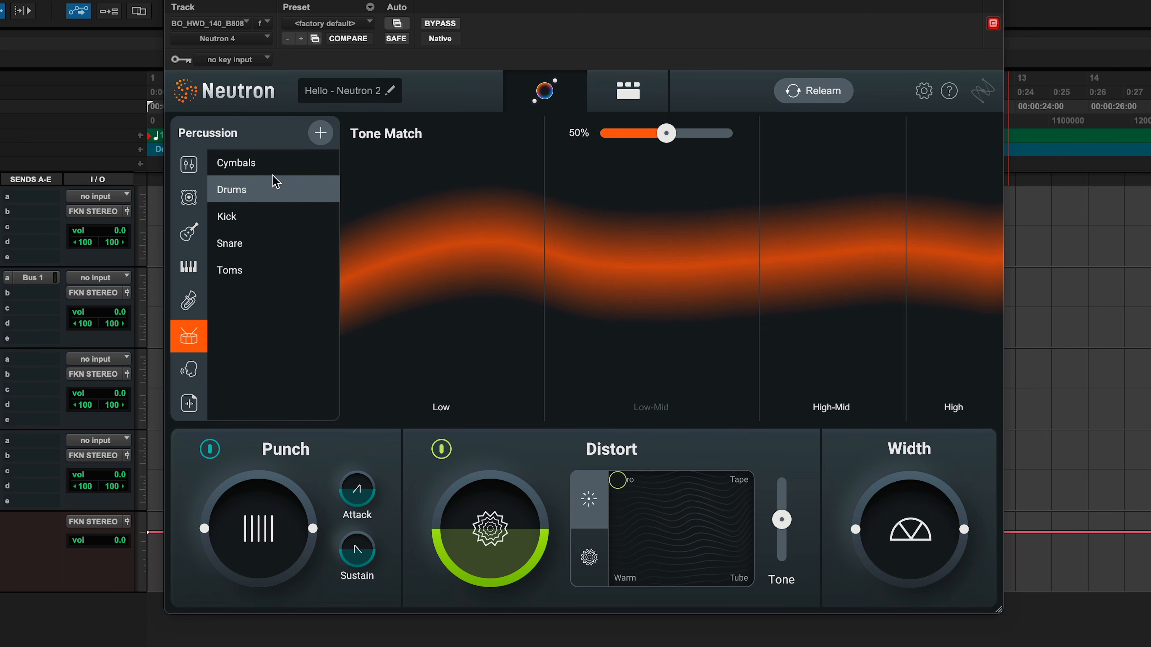
left_click(254, 217)
left_click(252, 242)
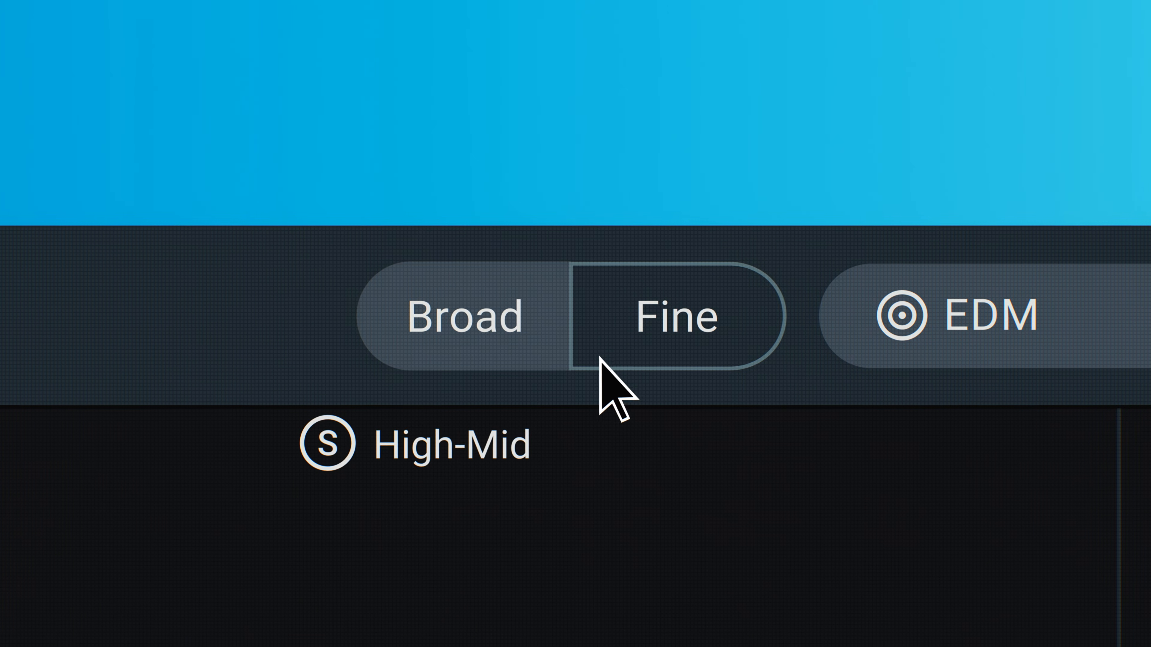
left_click(600, 358)
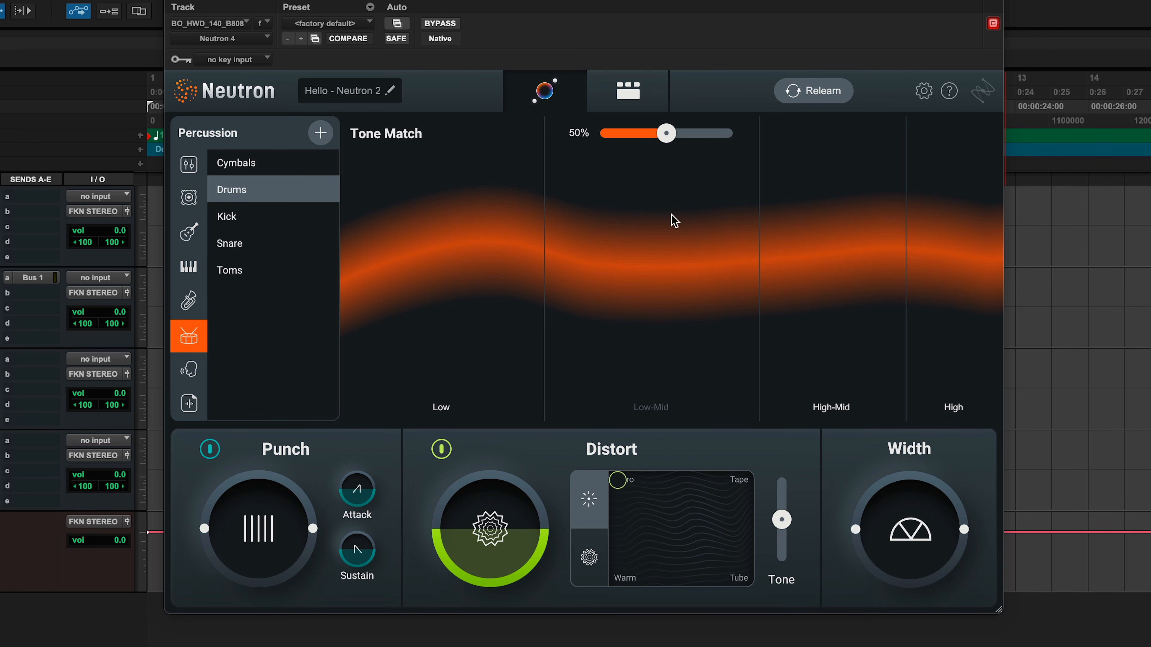
Try the Snare target, and set the Percussion Tone Match target to Toms.
left_click(268, 257)
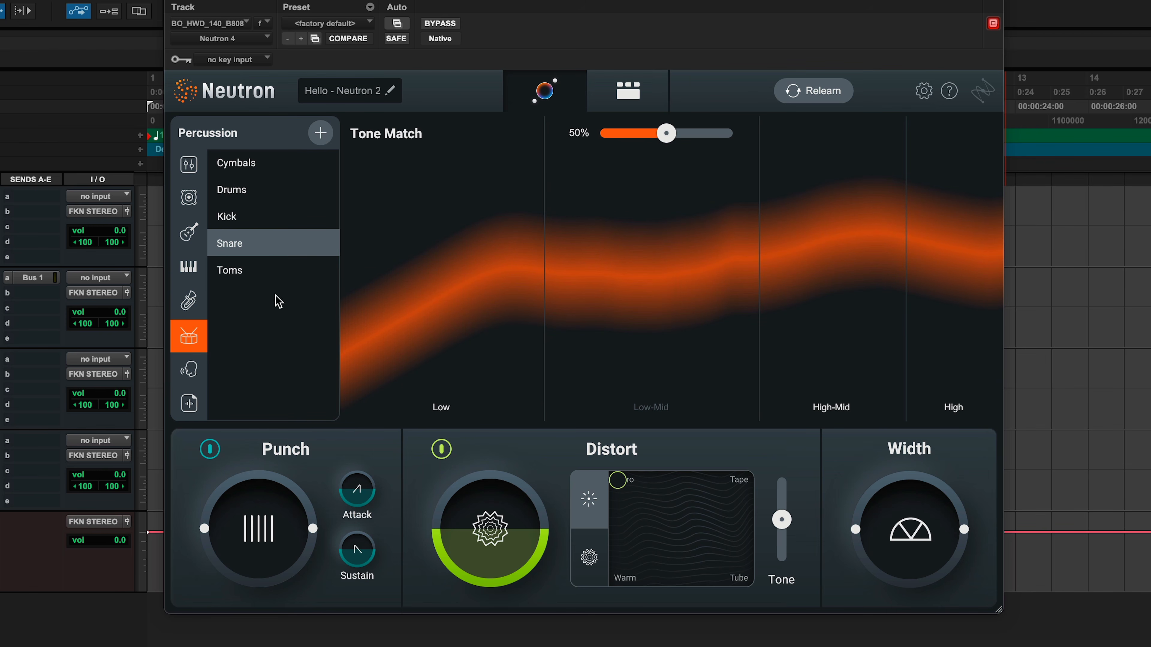
left_click(248, 278)
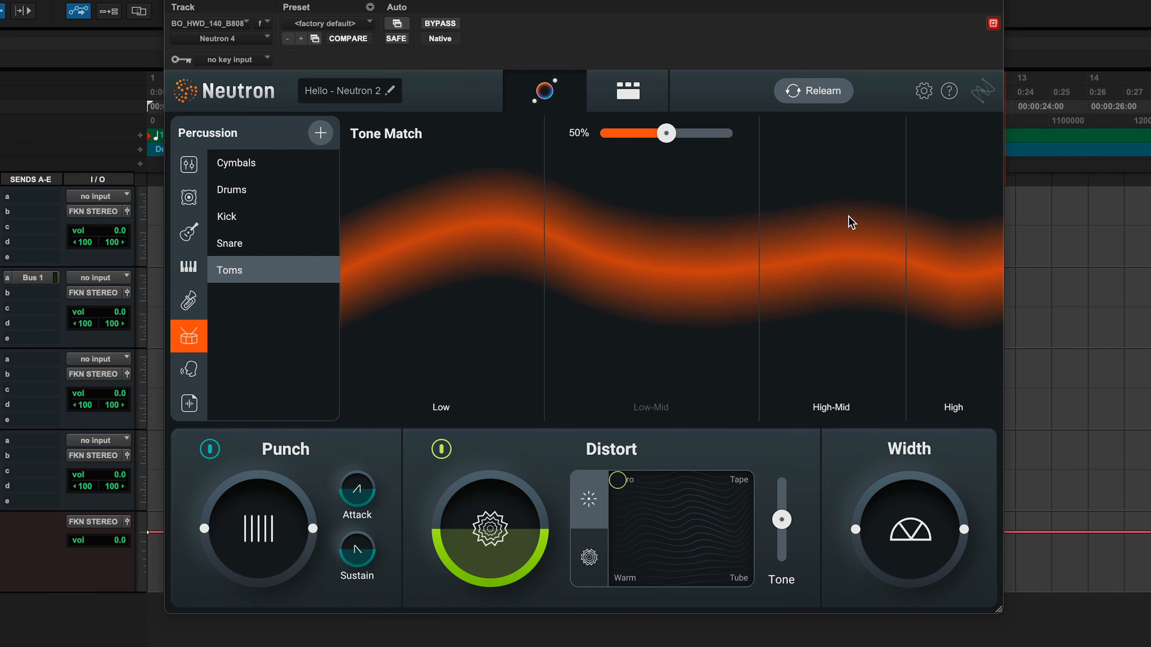
Set the Tone Match target to Drums and sweep its amount between 0% and 100%, ending at 0% and checking Sculptor in the Detailed View.
left_click(293, 190)
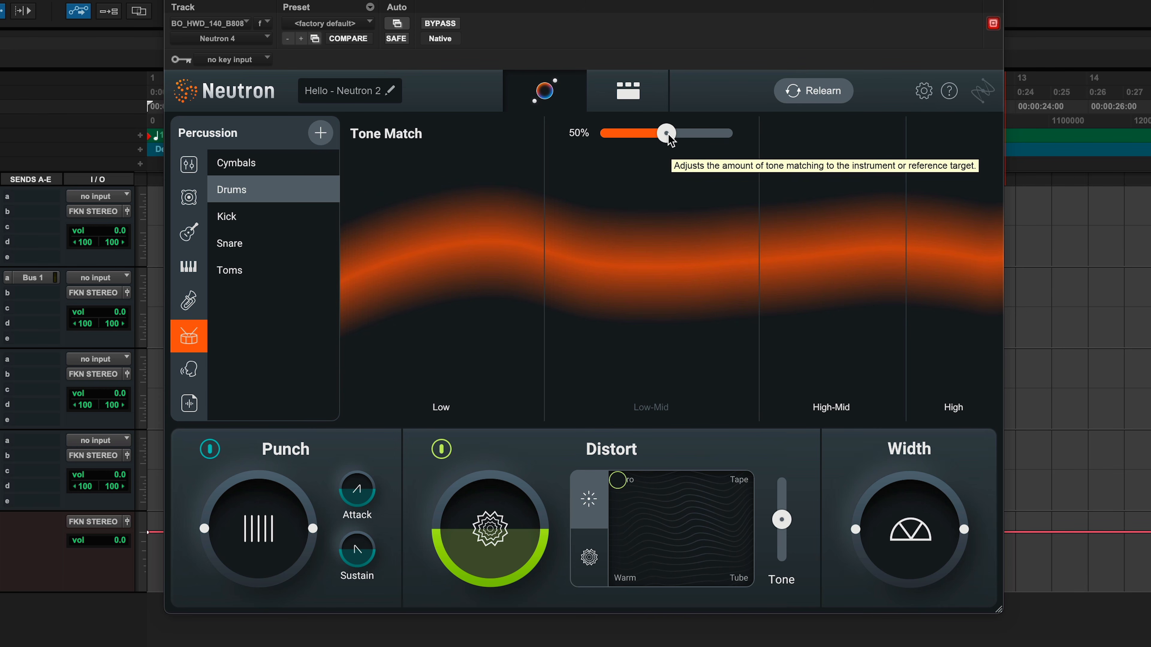
left_click_drag(668, 136, 592, 142)
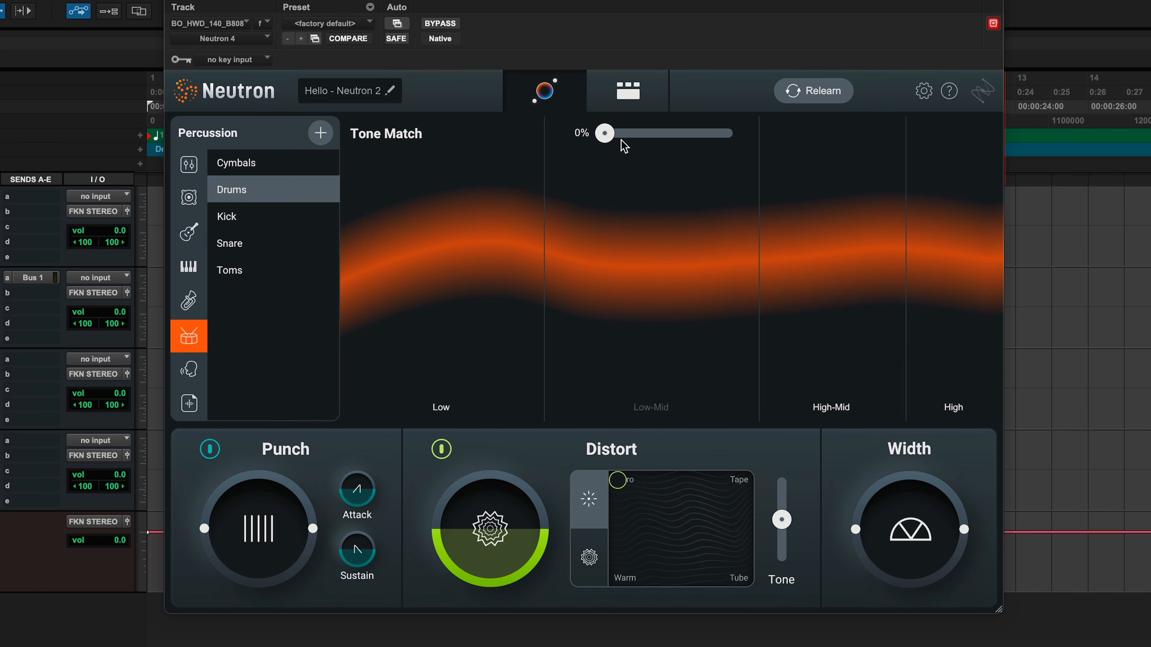
left_click_drag(607, 133, 739, 133)
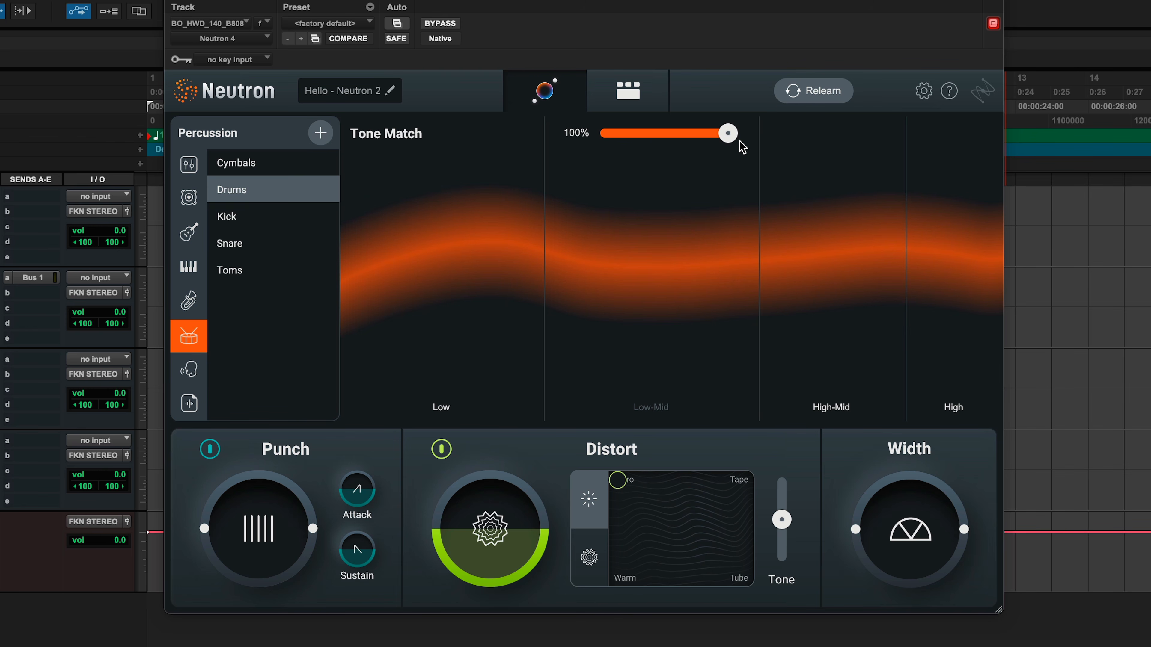
left_click_drag(728, 133, 600, 135)
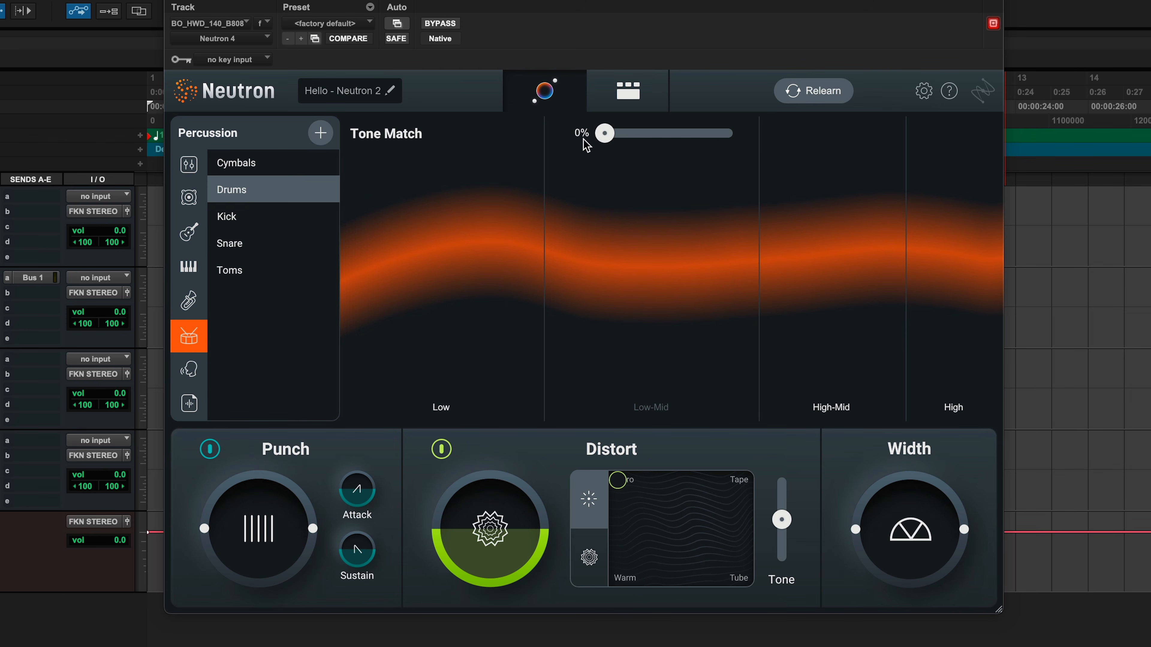
left_click(625, 98)
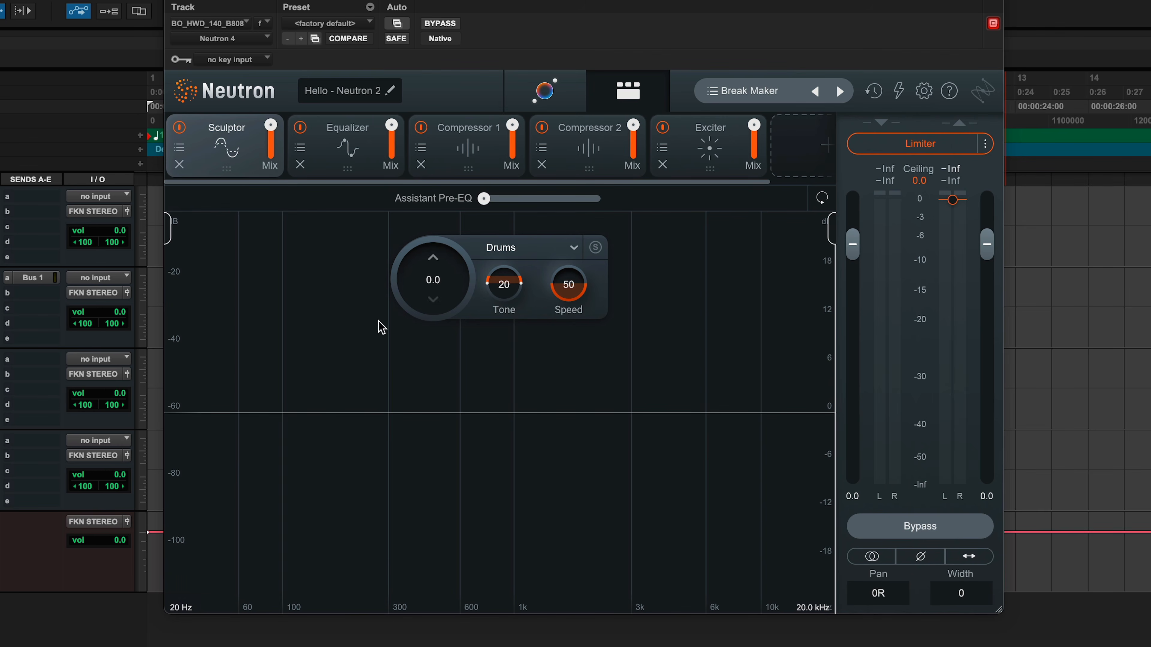
left_click(575, 97)
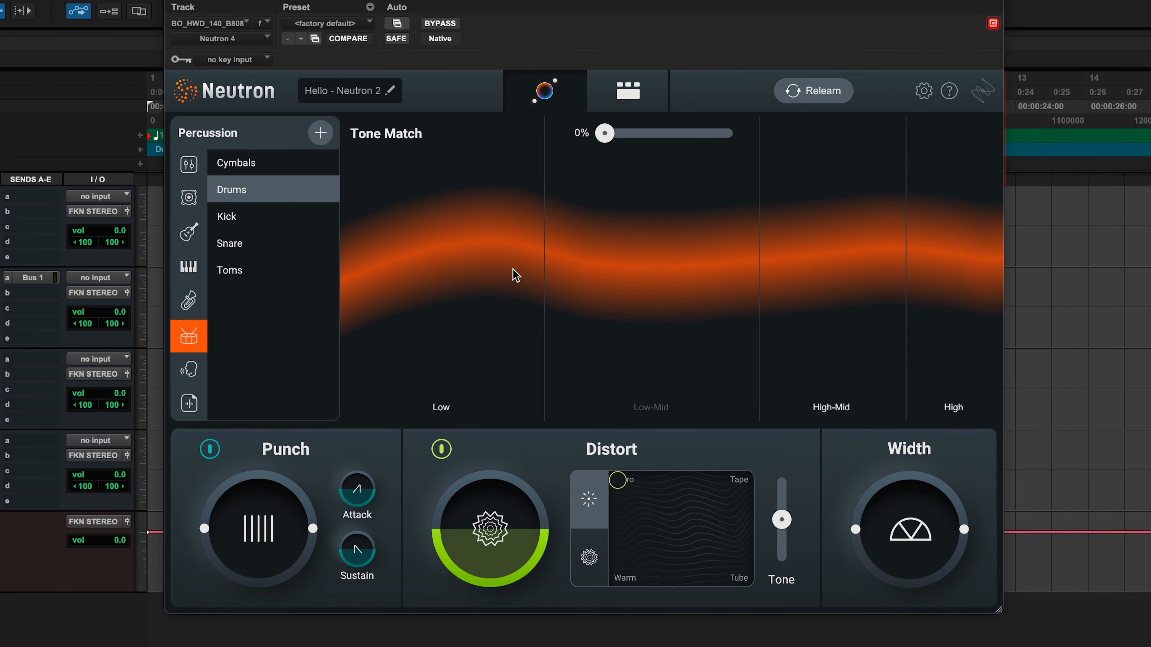
Play the audio and compare the Tone Match amount at 100% and 0%, resetting it to 50% at the end.
key("space")
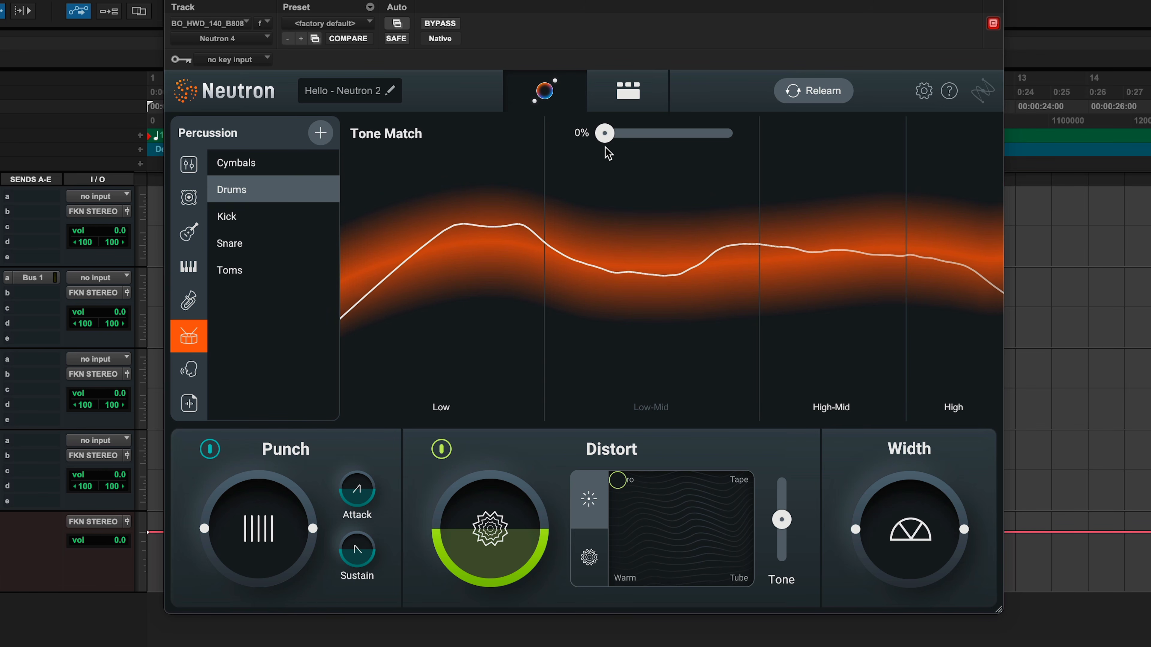
left_click_drag(605, 142, 786, 145)
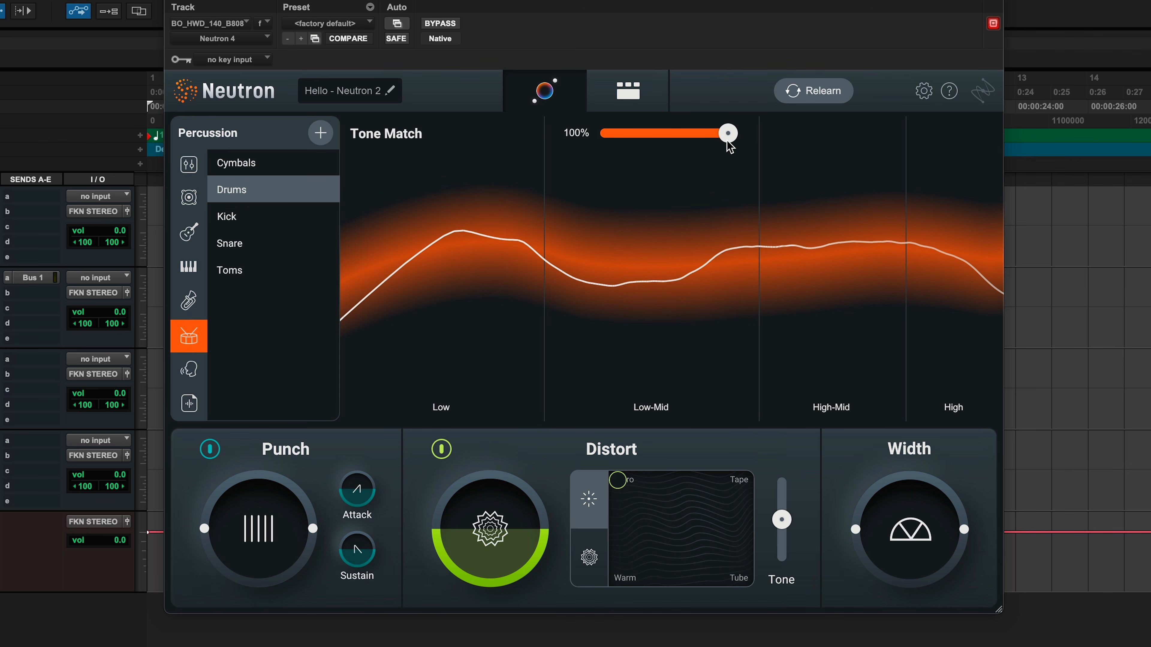
left_click_drag(728, 134, 561, 156)
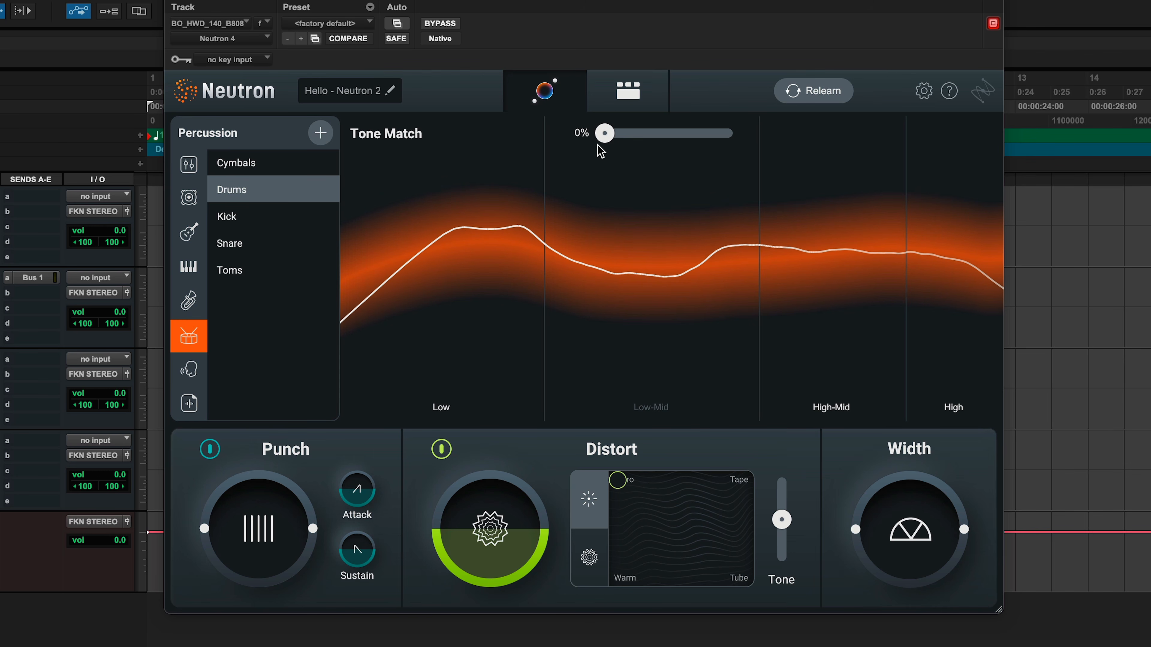
left_click_drag(606, 139, 810, 137)
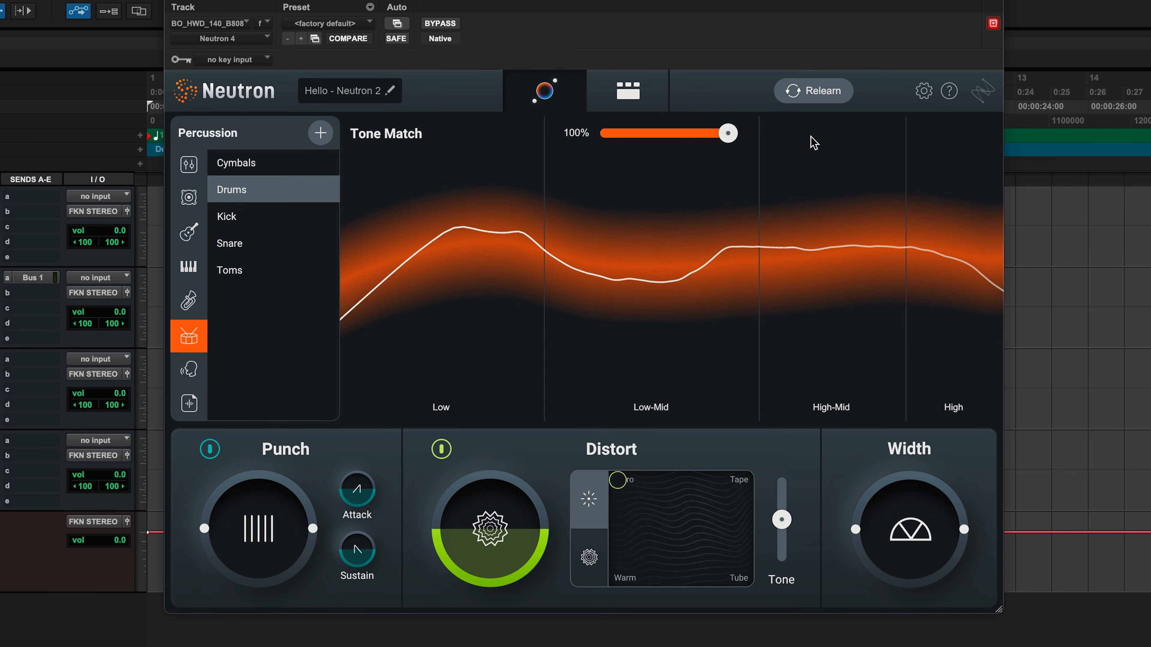
double_click(732, 132)
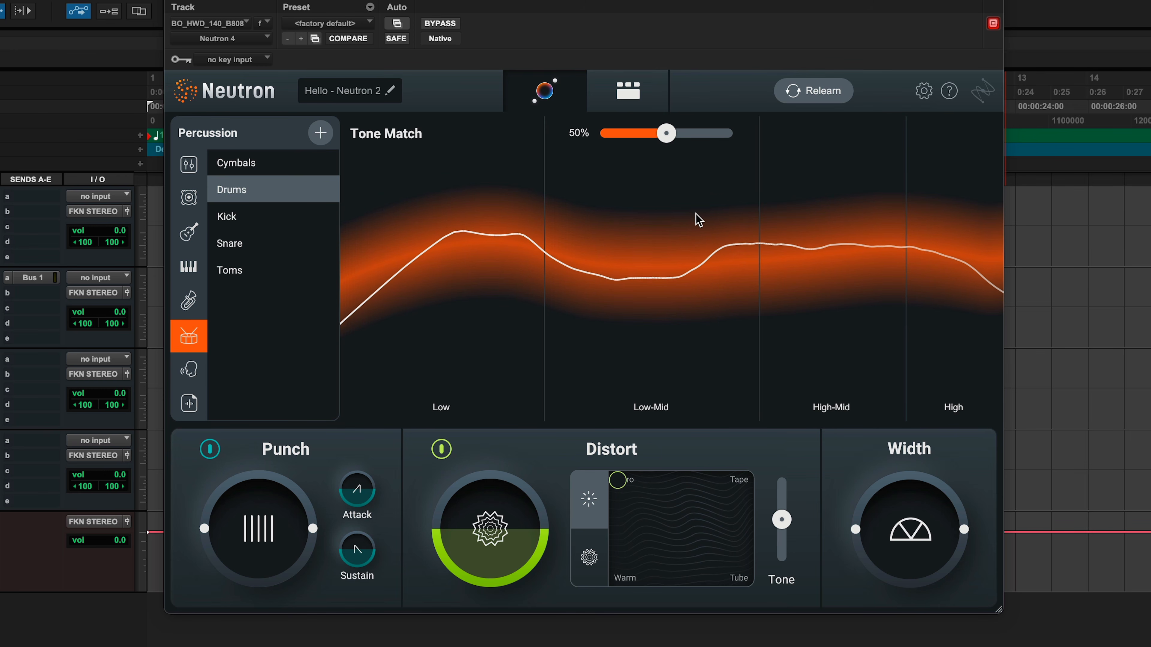
Try Tone Match amounts of 37%, 100% and 0%, comparing the last two with the Sculptor amount and Assistant Pre-EQ in the Detailed View.
mouse_move(664, 136)
left_mouse_down()
mouse_move(632, 137)
mouse_move(791, 144)
mouse_move(639, 149)
mouse_move(650, 150)
left_mouse_up()
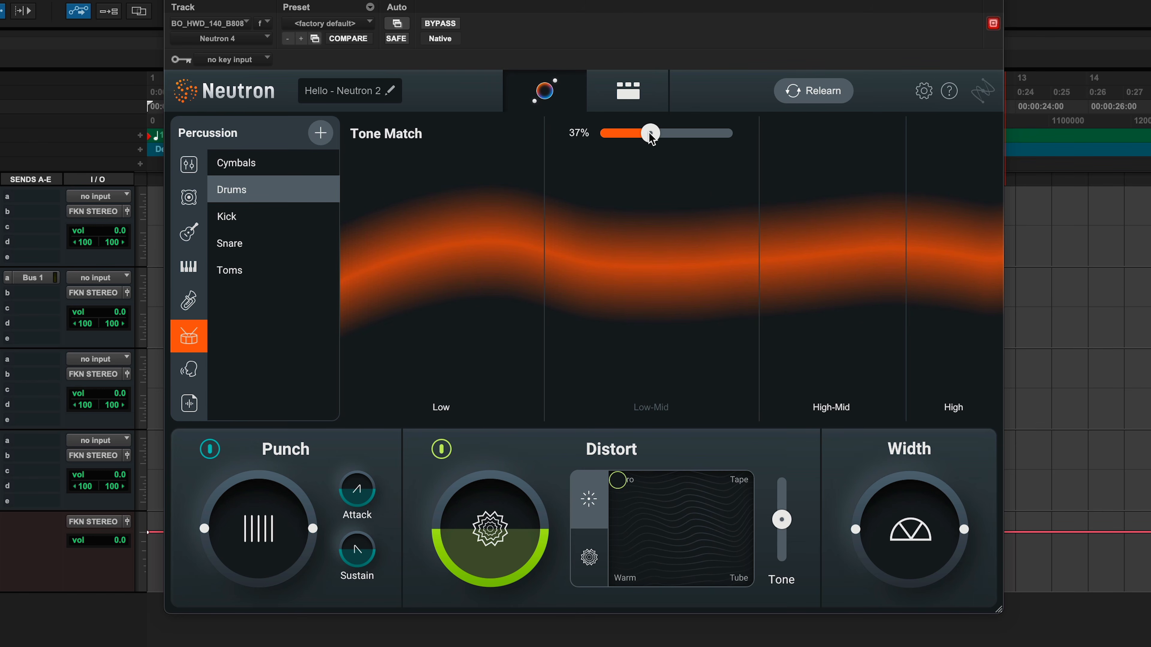
left_click_drag(649, 132, 737, 133)
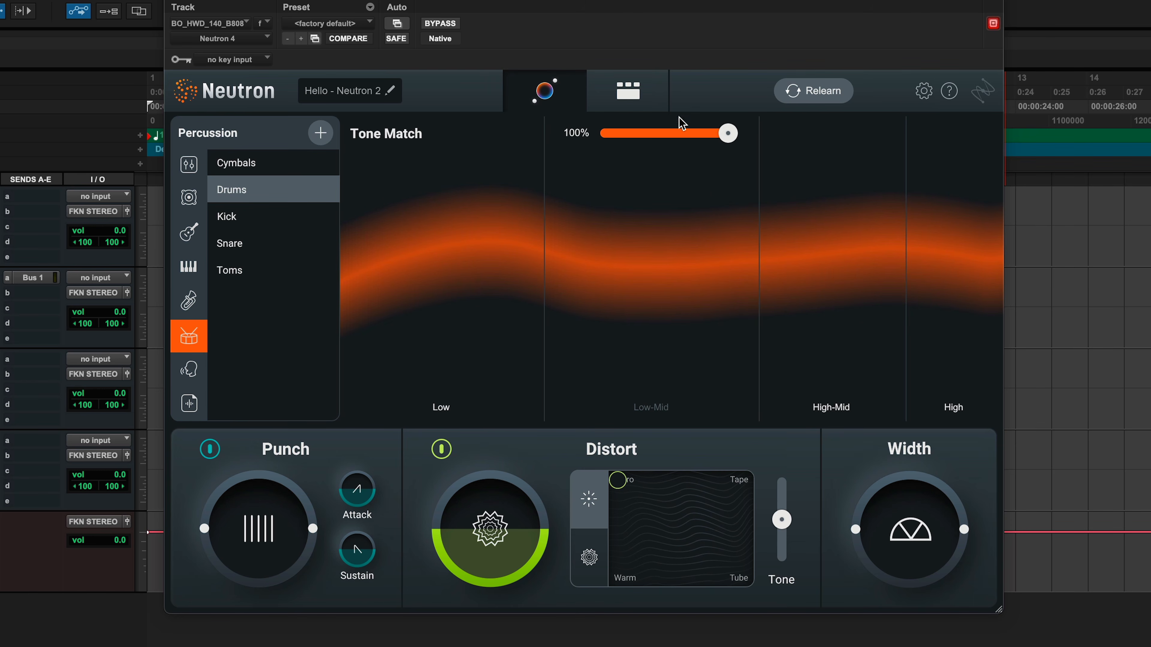
left_click(650, 103)
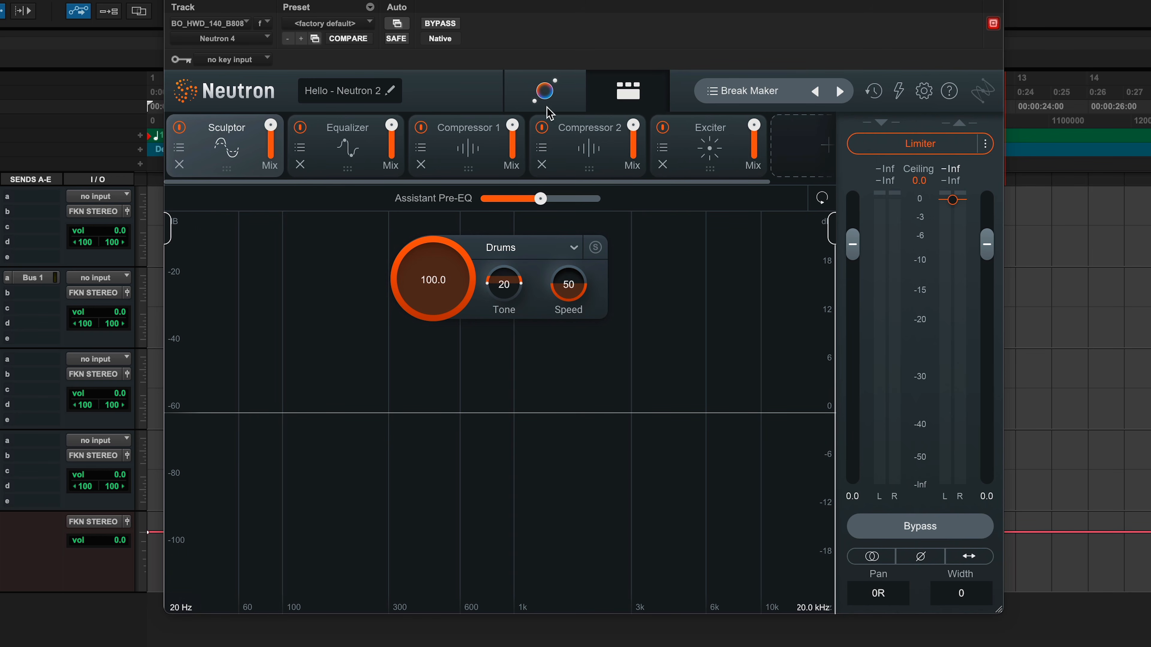
left_click(545, 92)
left_click_drag(710, 135, 514, 120)
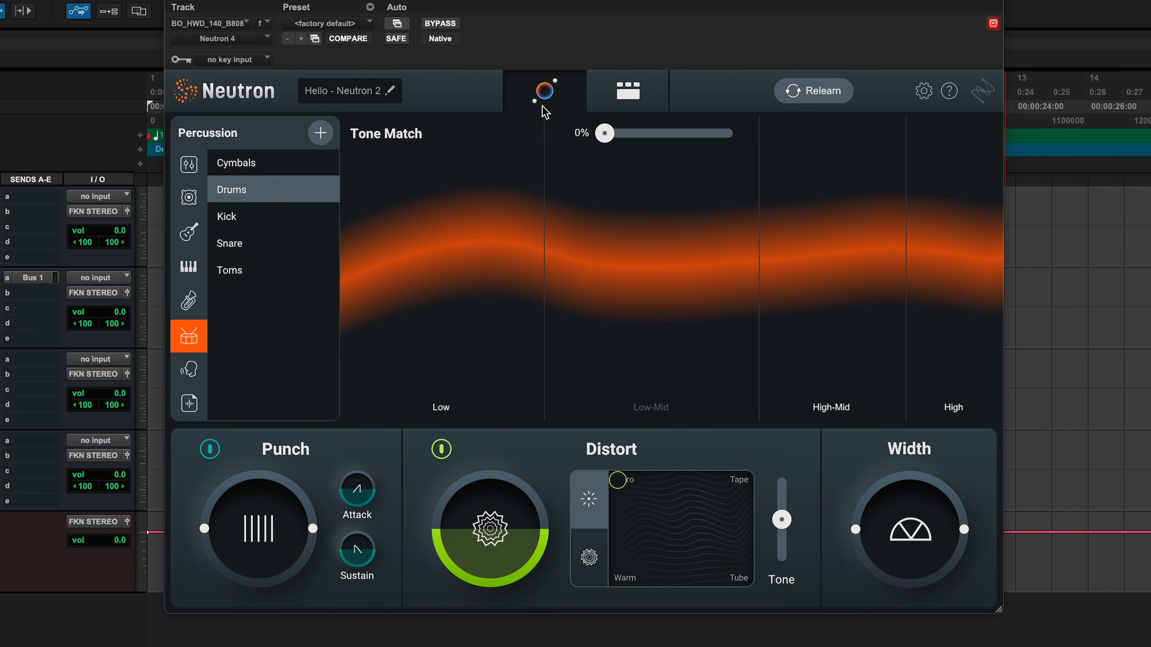
left_click(623, 90)
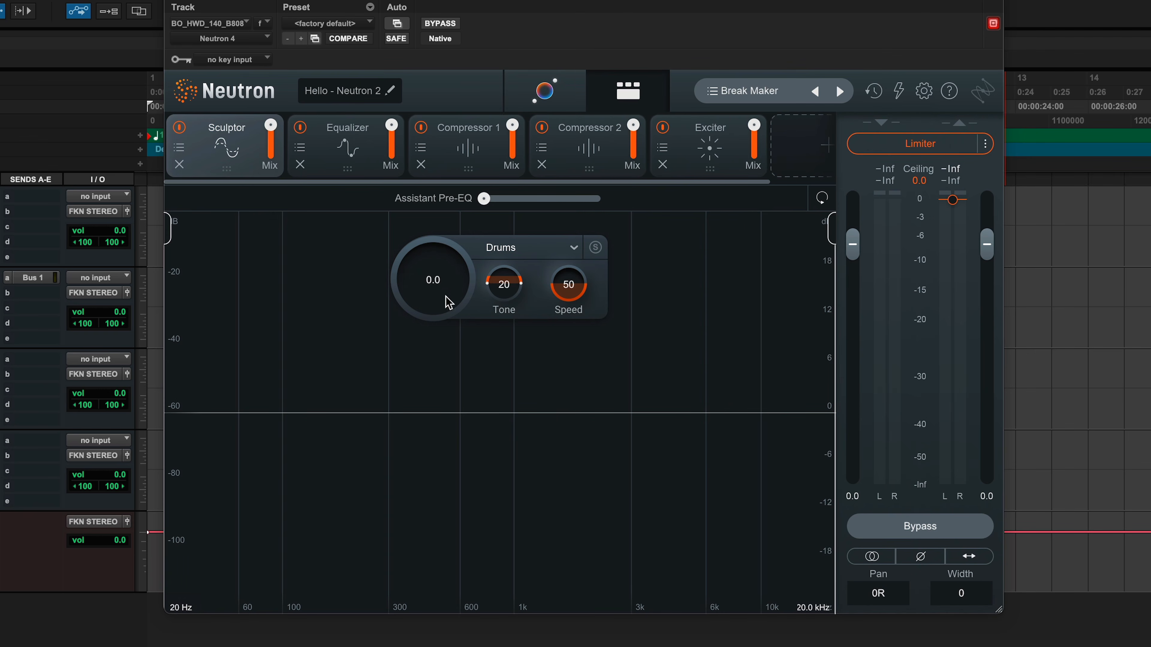
left_click(557, 87)
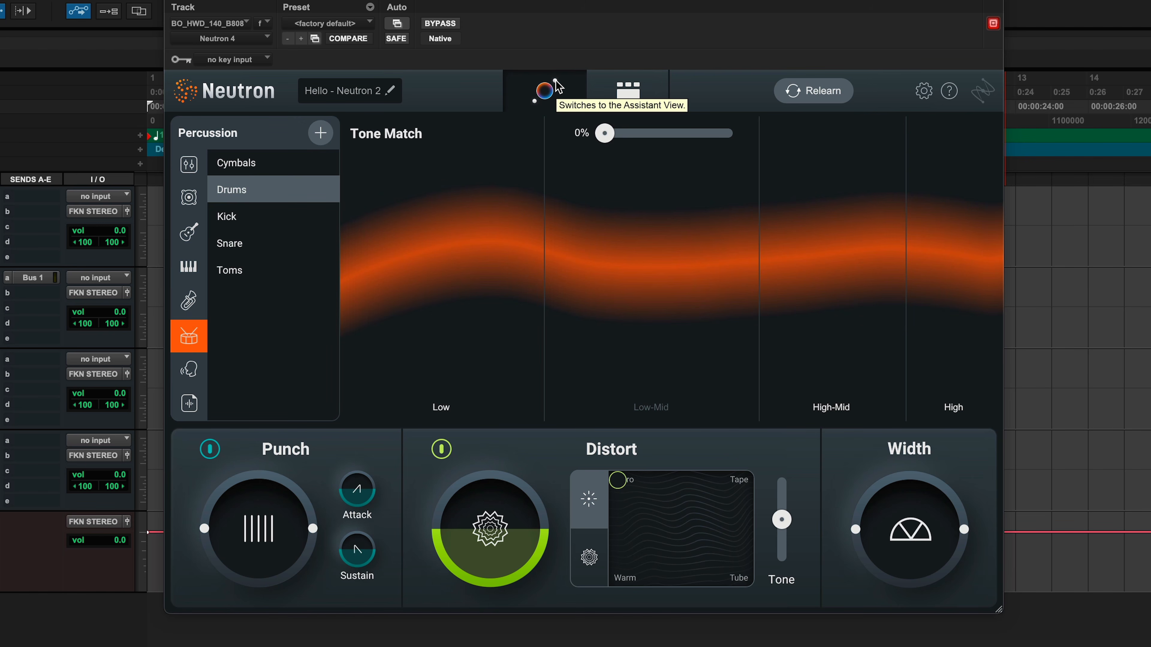
Set the Tone Match amount to 64%, and check the corresponding Sculptor amount in the Detailed View before returning to the Assistant View.
left_click_drag(600, 140, 683, 138)
left_click(629, 104)
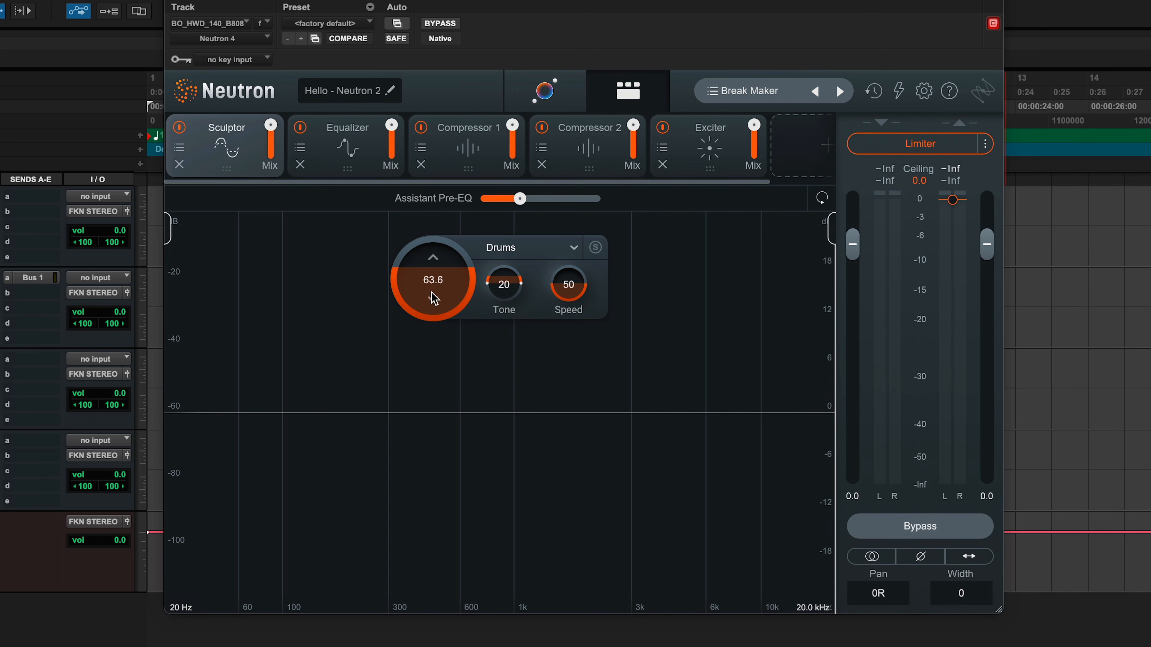
left_click(550, 96)
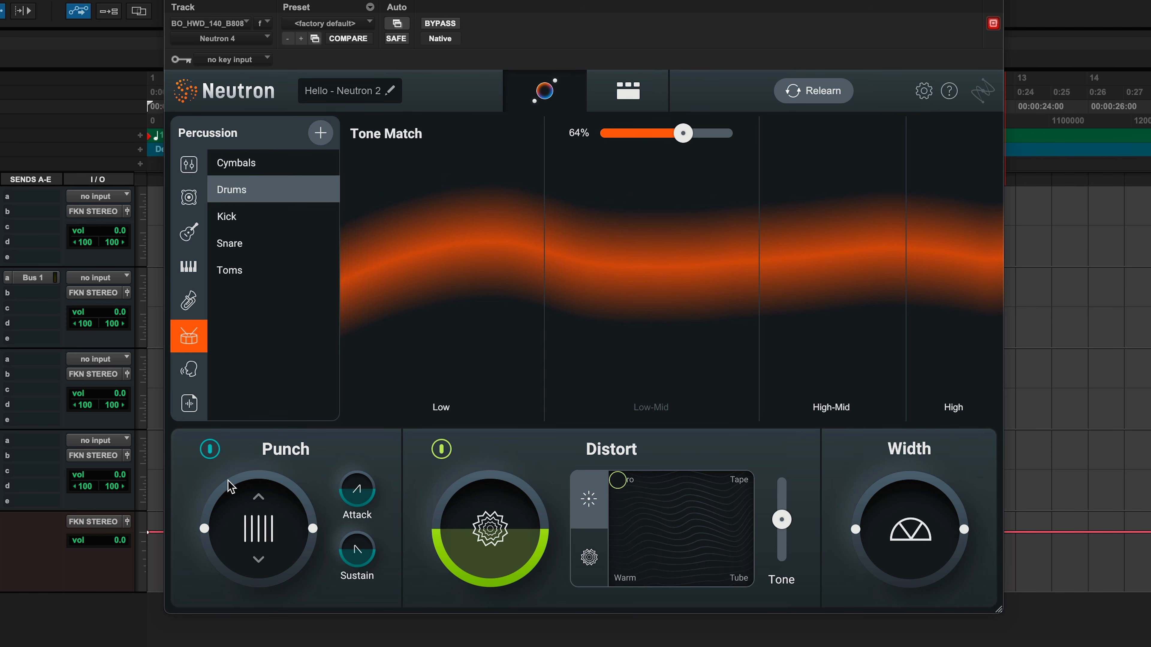
Bypass and re-enable the Punch section and the Distort section.
left_click(211, 455)
left_click(210, 450)
left_click(442, 449)
left_click(442, 450)
Sweep the main Punch amount below and above its centre, and bring it back close to the centre.
left_click_drag(275, 511, 285, 590)
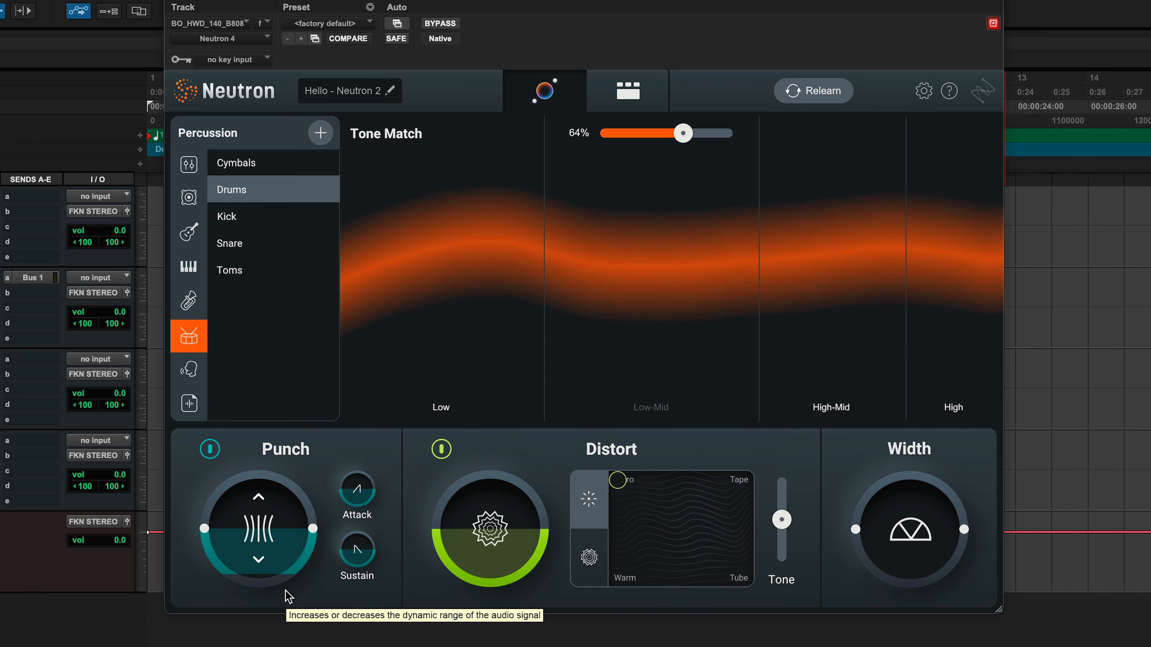
left_click_drag(285, 590, 285, 508)
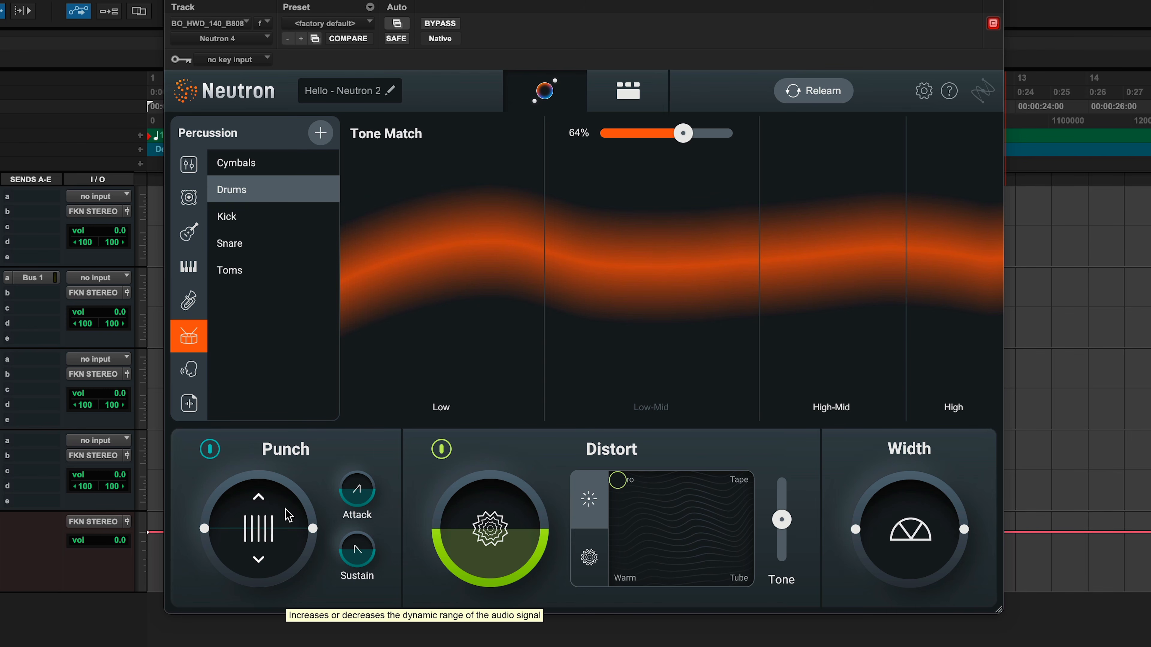
left_click_drag(288, 515, 283, 427)
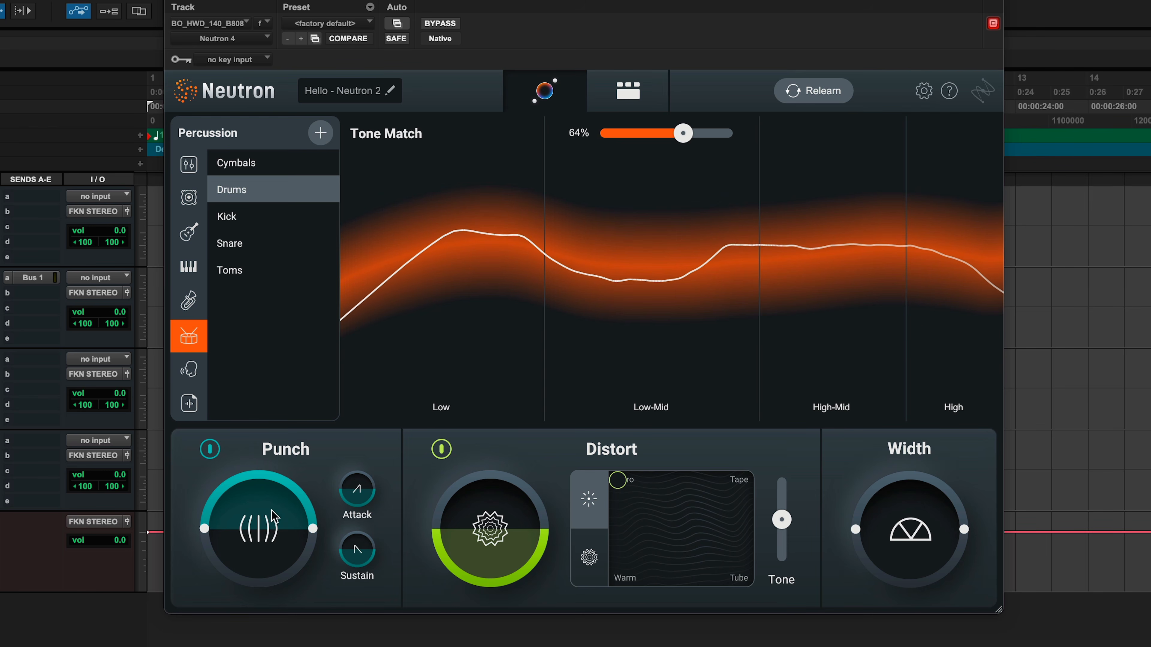
left_click_drag(268, 513, 269, 646)
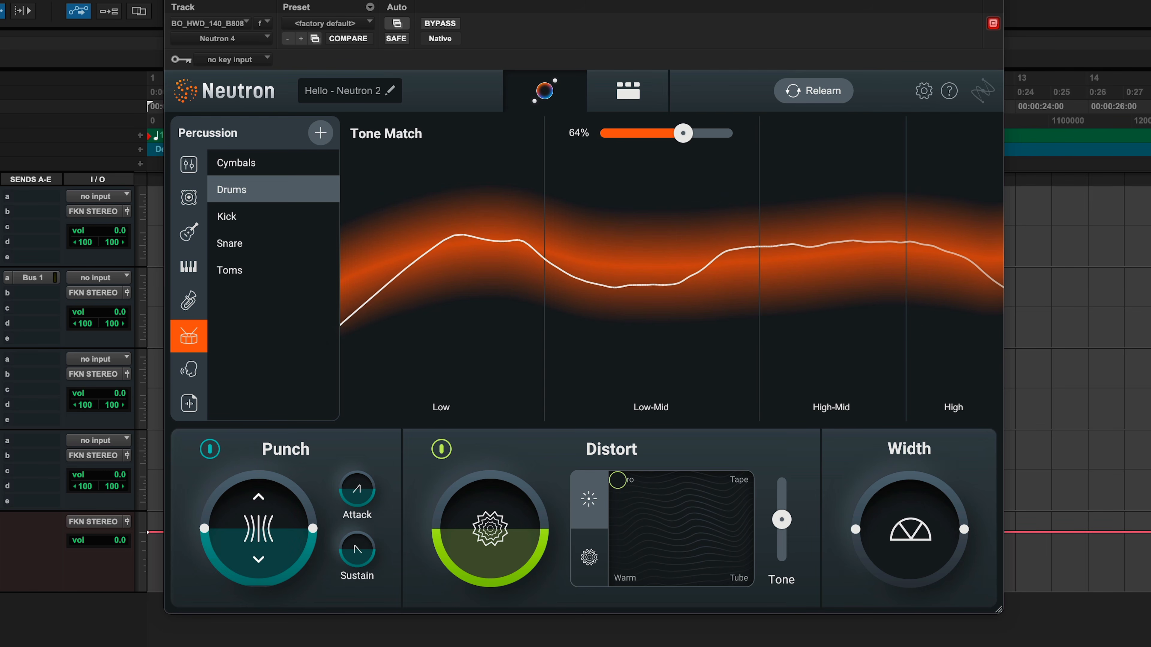
left_click_drag(269, 646, 270, 641)
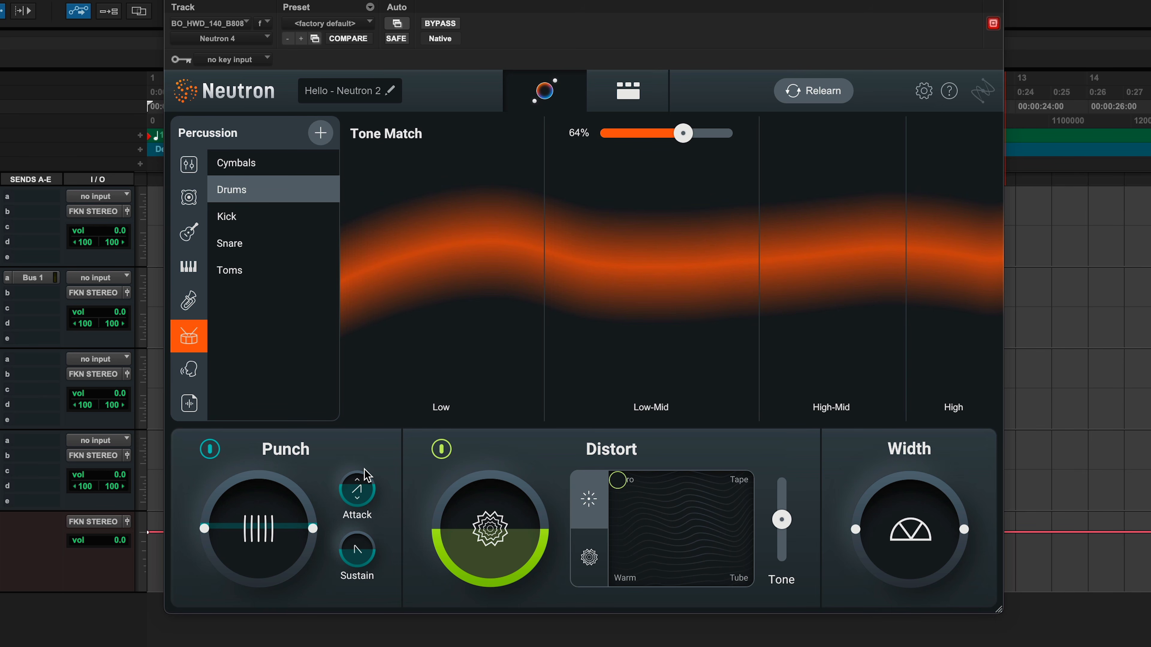
Raise the main Punch amount well above centre, and try its Attack at high and low settings, leaving Attack near minimum.
left_click_drag(365, 469, 377, 542)
left_click_drag(379, 551, 359, 347)
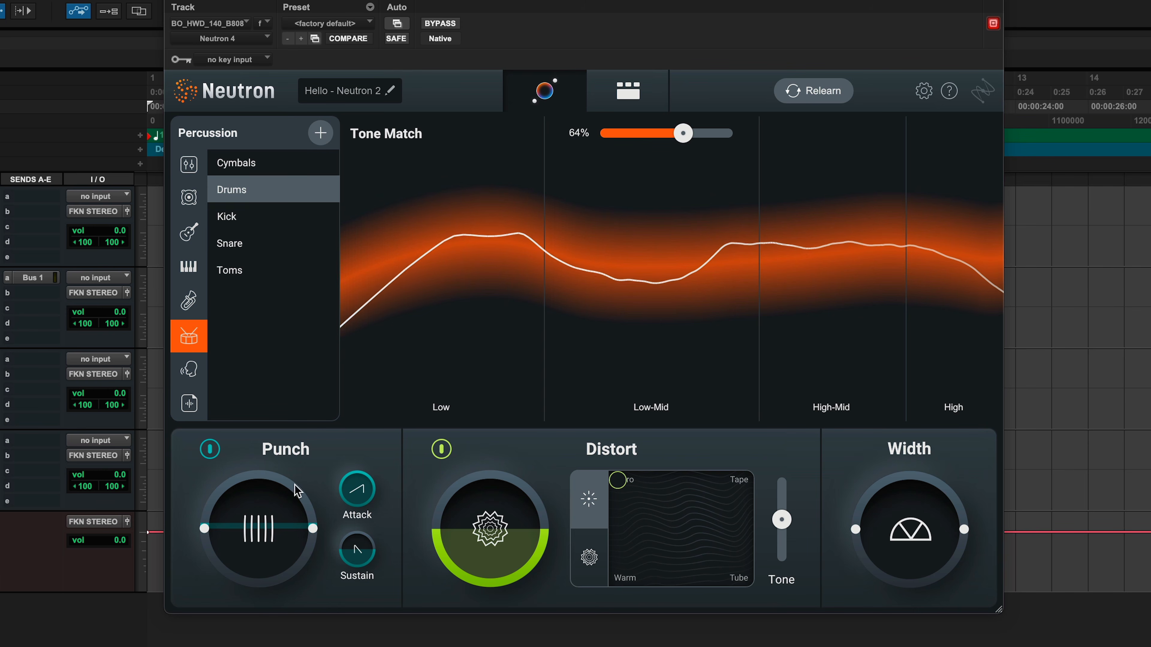
left_click_drag(283, 514, 284, 431)
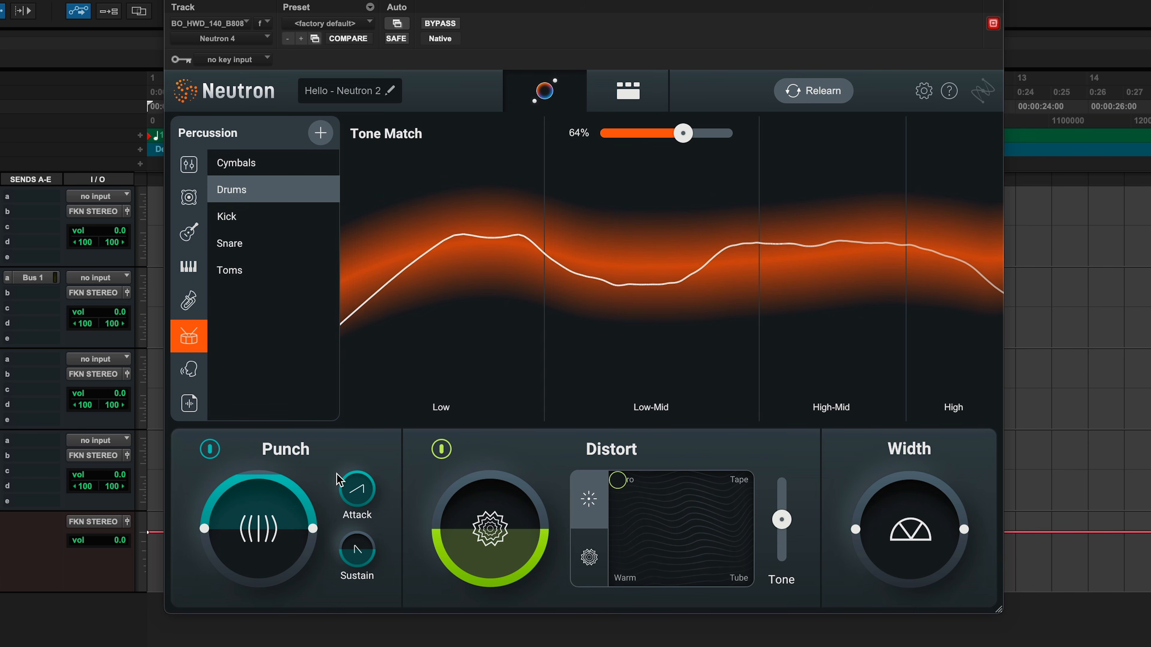
left_click_drag(371, 485, 373, 643)
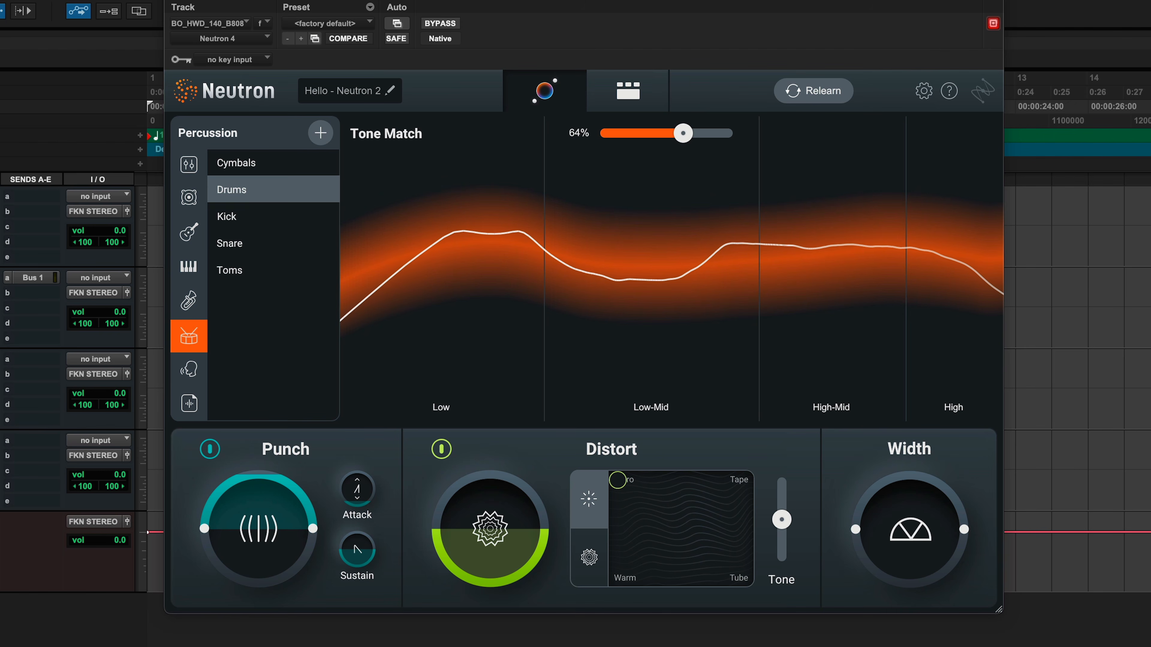
mouse_move(372, 643)
left_mouse_down()
mouse_move(363, 474)
mouse_move(375, 645)
left_mouse_up()
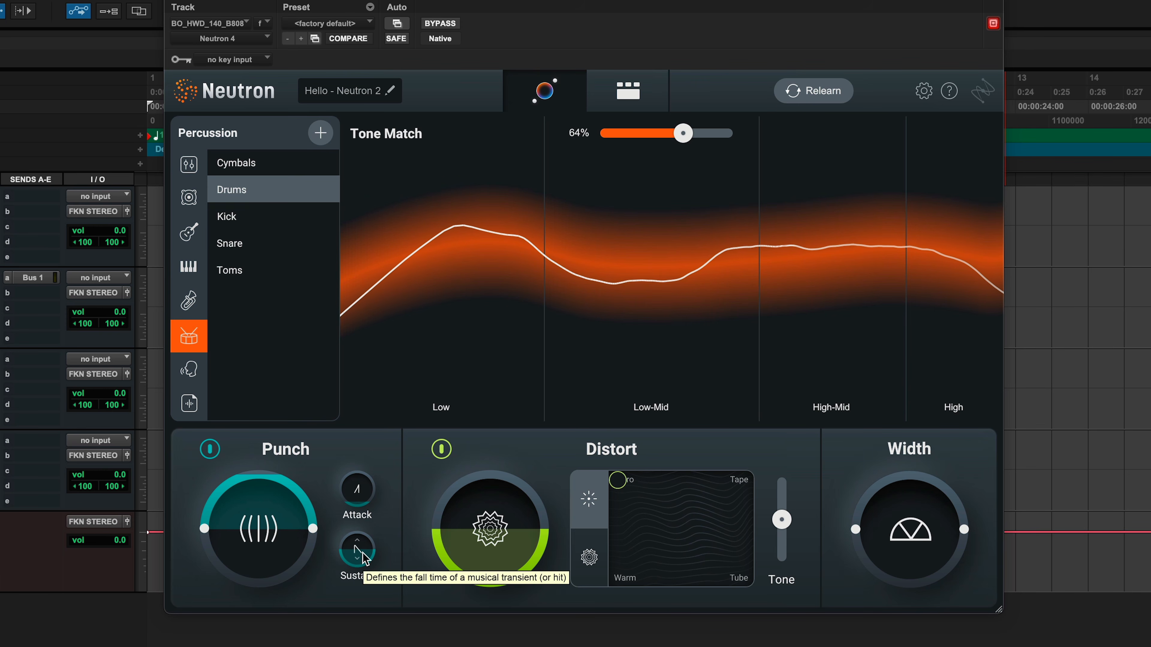
Audition the Punch Sustain near its minimum and maximum during playback, and return it to about the middle.
left_click_drag(365, 582, 365, 630)
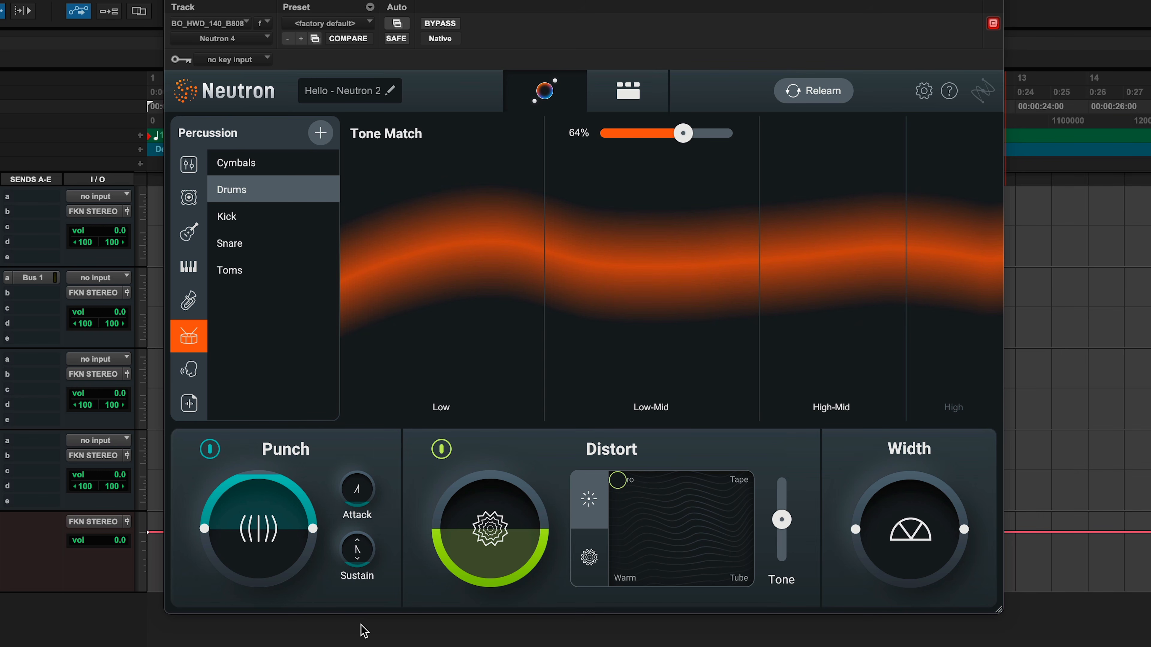
left_click_drag(364, 630, 350, 513)
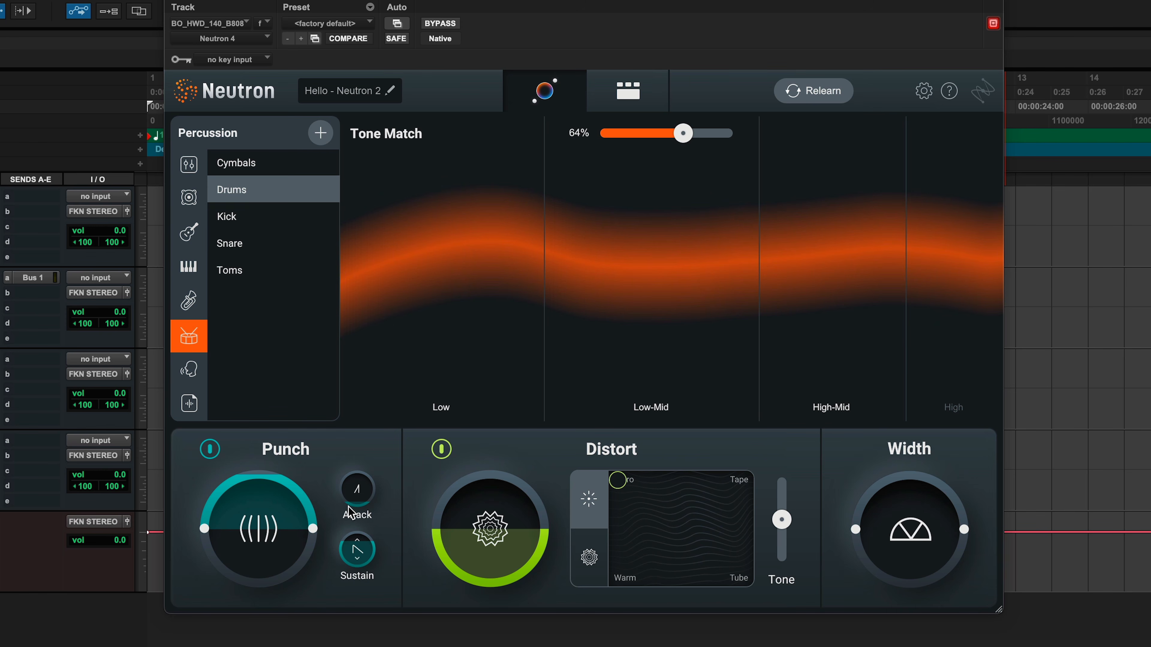
left_click_drag(348, 506, 332, 423)
key("space")
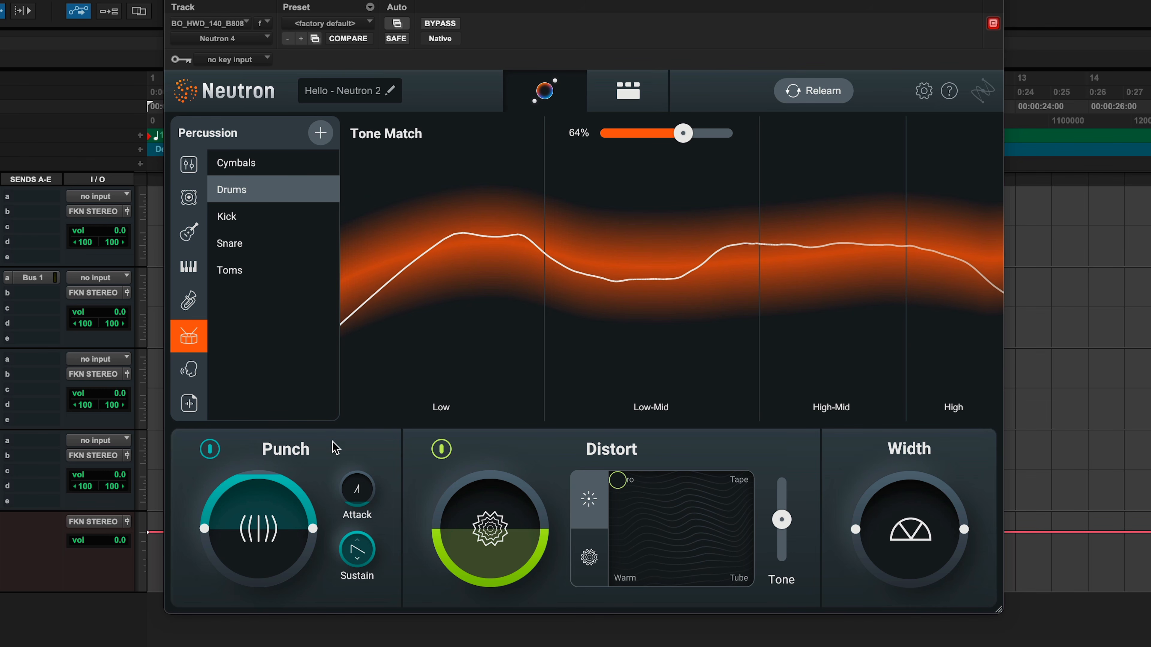
left_click_drag(332, 535, 329, 627)
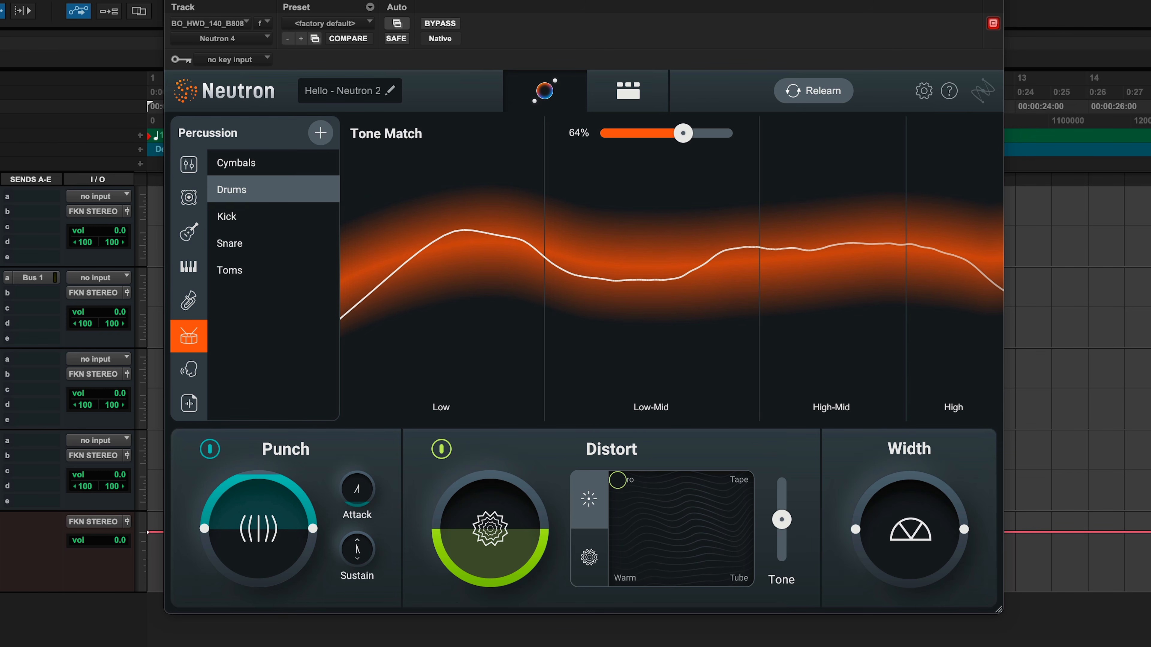
left_click_drag(329, 646, 319, 538)
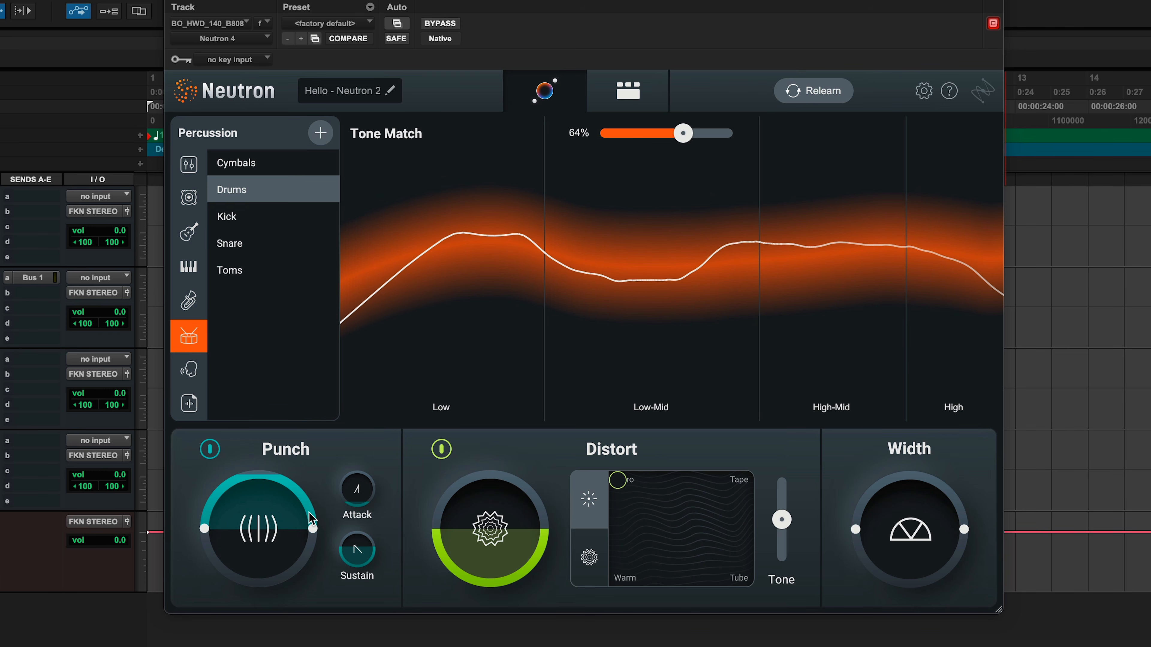
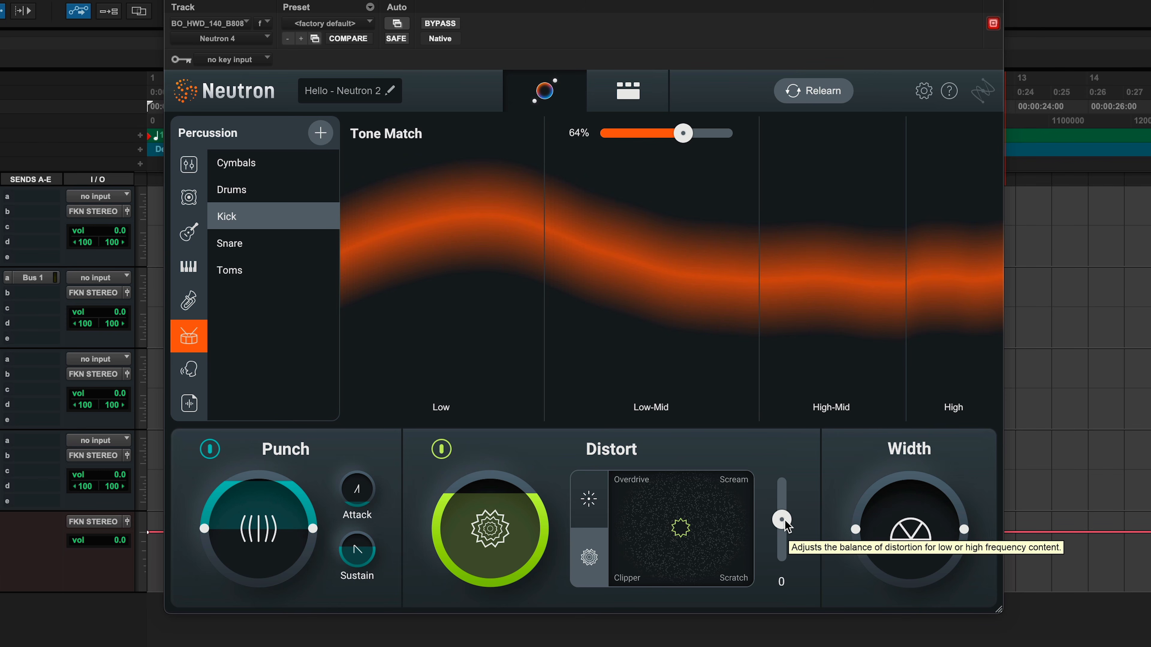
Set the Distort section's Tone to -100.
left_click_drag(782, 520, 779, 550)
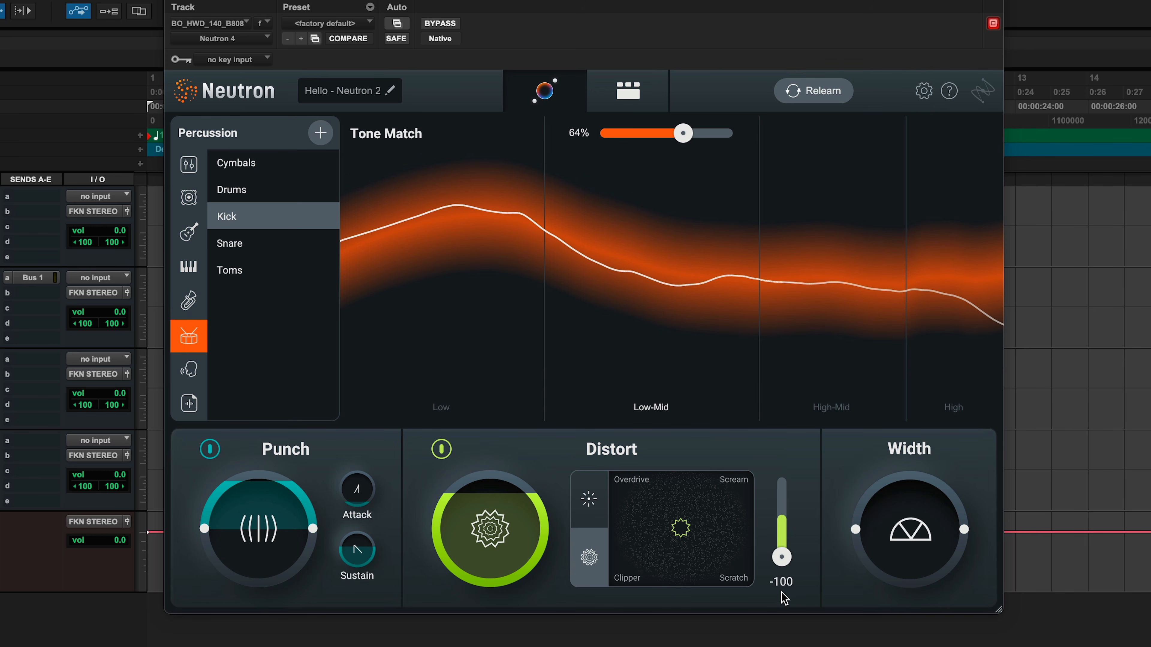
Soften the Distort section by setting Tone to 13, lowering the amount to about a quarter and moving its character point toward Clipper.
left_click_drag(781, 557, 783, 516)
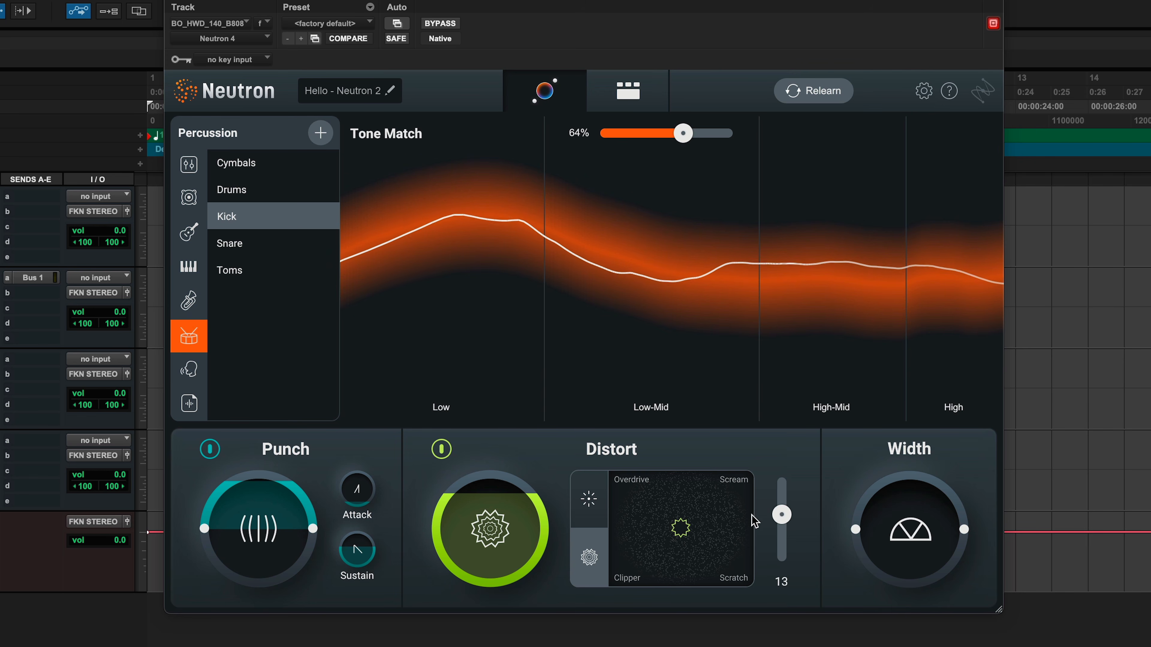
left_click_drag(514, 521, 522, 615)
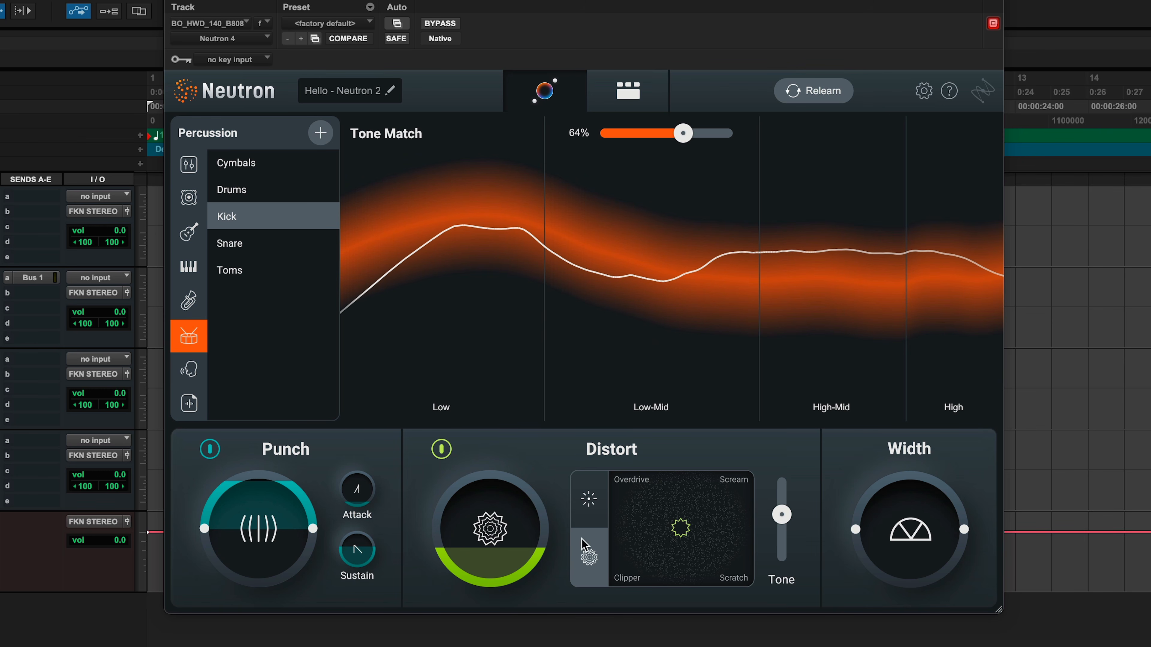
left_click_drag(678, 529, 658, 552)
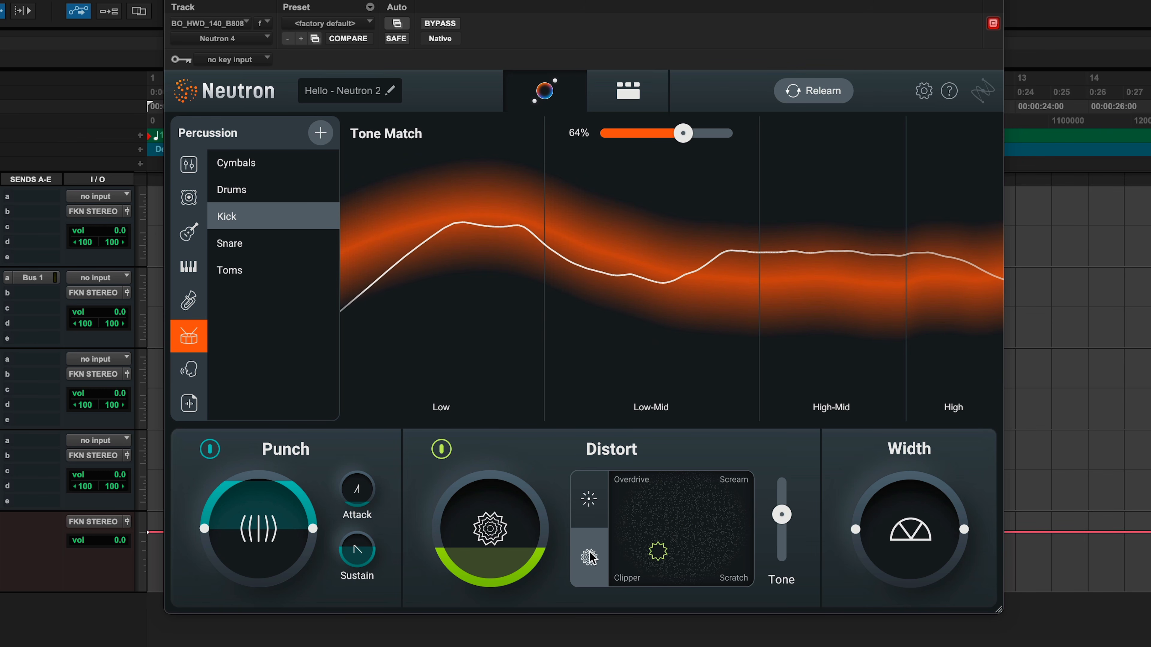
left_click_drag(543, 556, 543, 571)
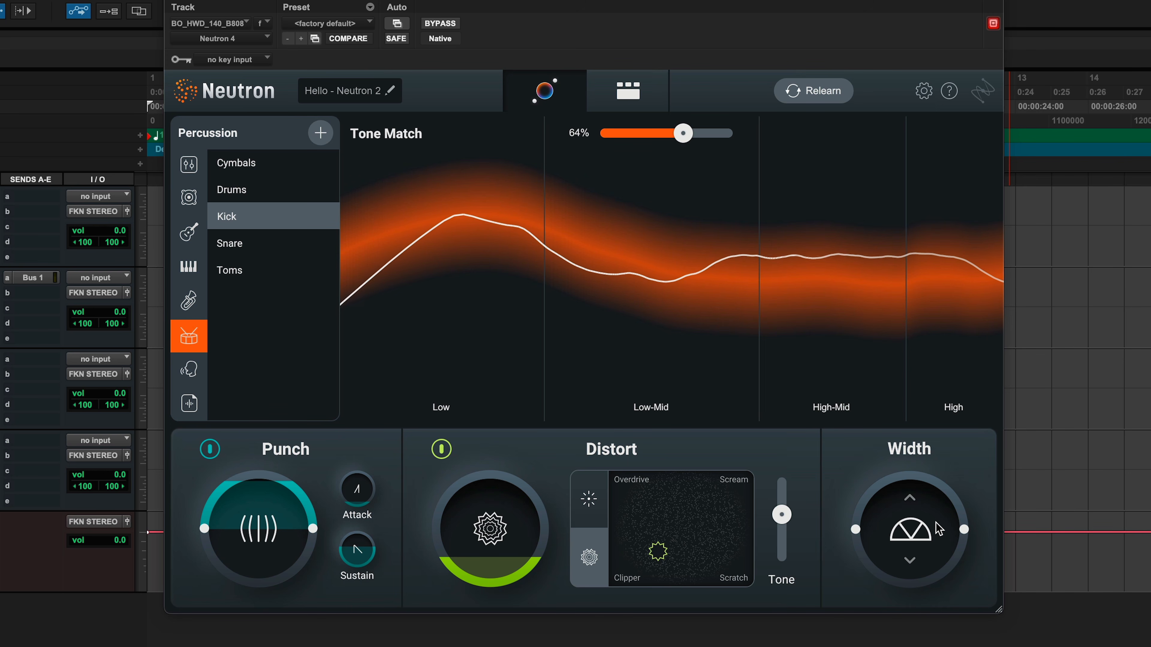
Nudge the Width slightly above centre and set the Tone Match amount to 100%.
mouse_move(939, 528)
left_mouse_down()
mouse_move(935, 452)
mouse_move(946, 602)
mouse_move(939, 517)
left_mouse_up()
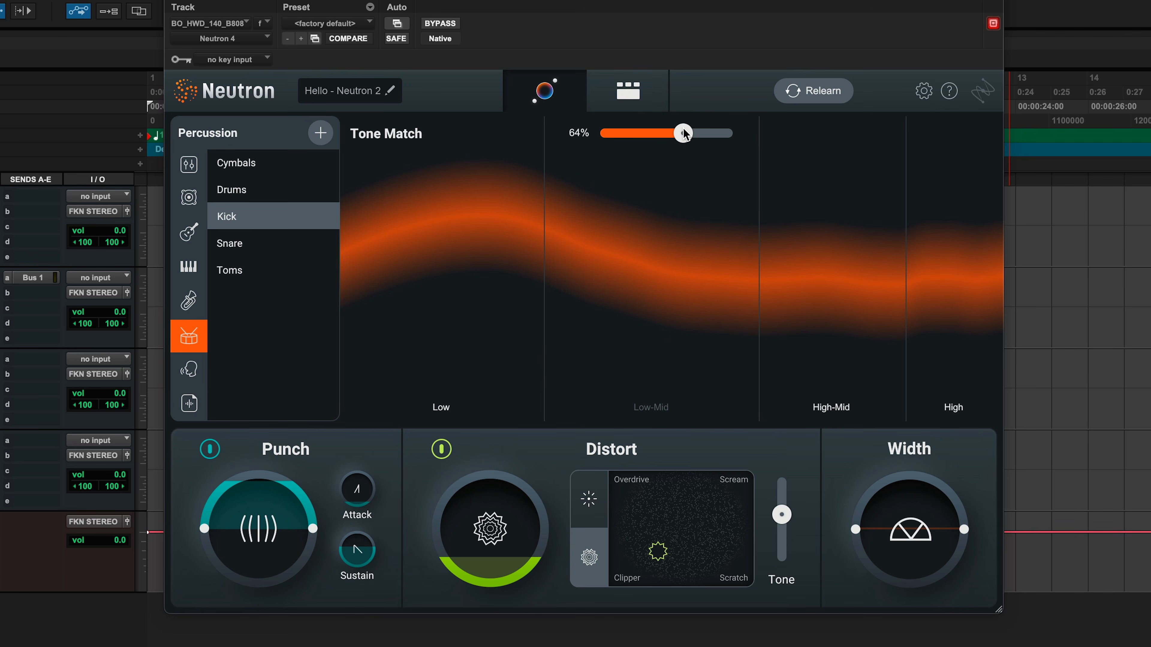
left_click_drag(684, 134, 757, 135)
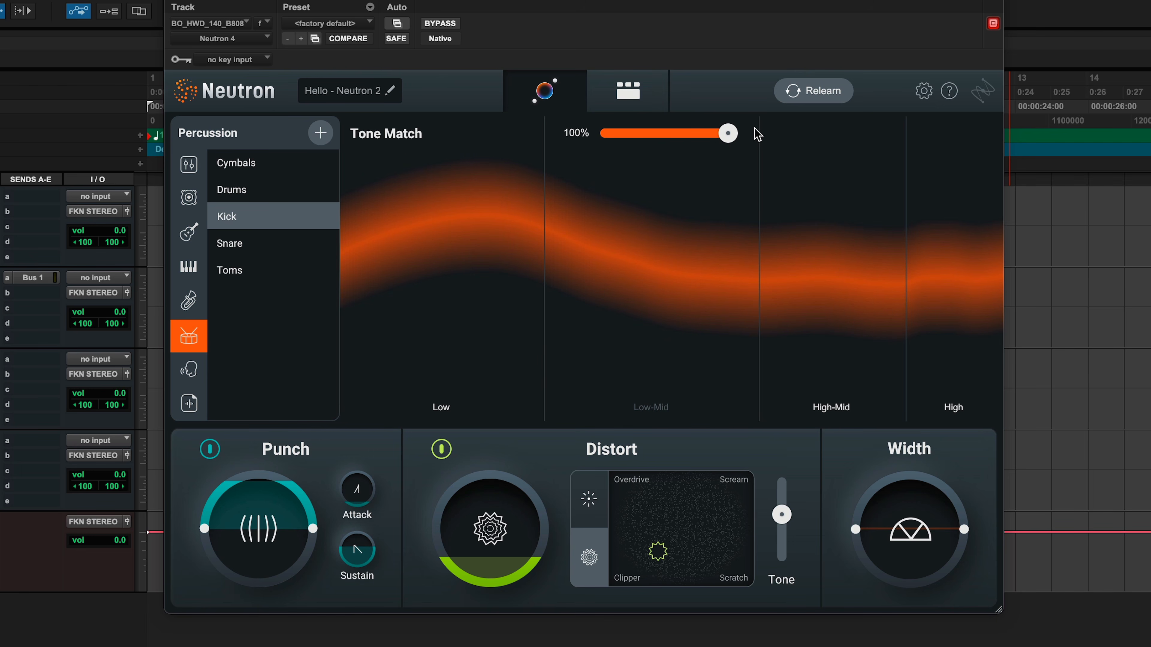
Compare Compressor 2's band Amounts in the Detailed View before and after lowering the Assistant's main Punch to near minimum.
left_click(631, 98)
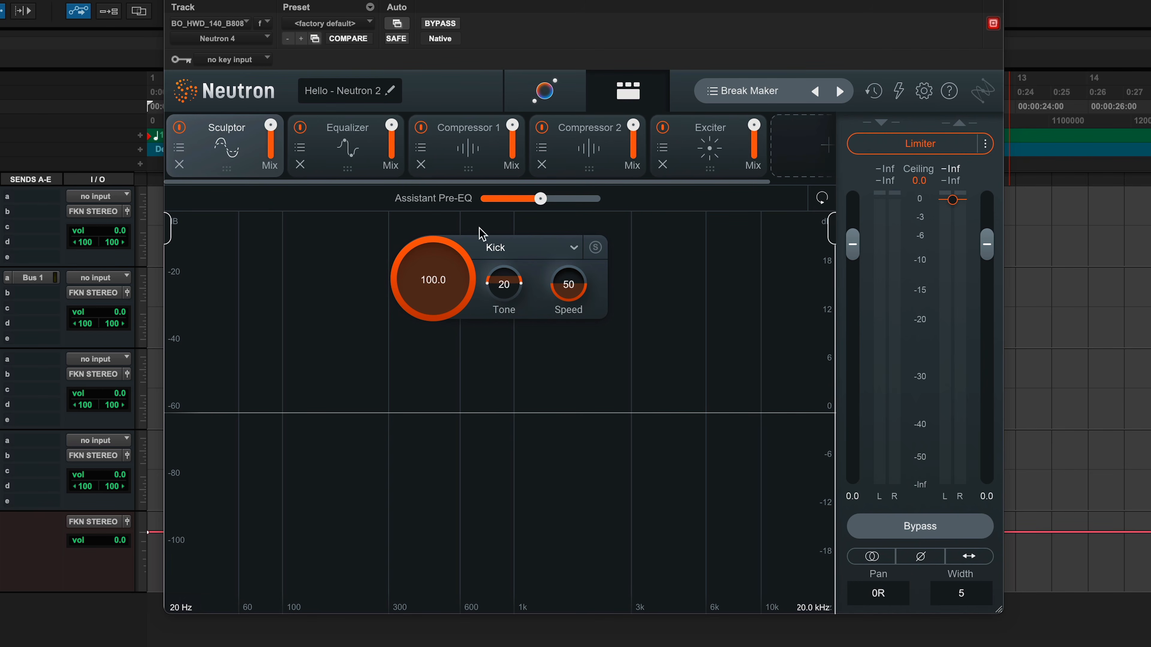
left_click(580, 149)
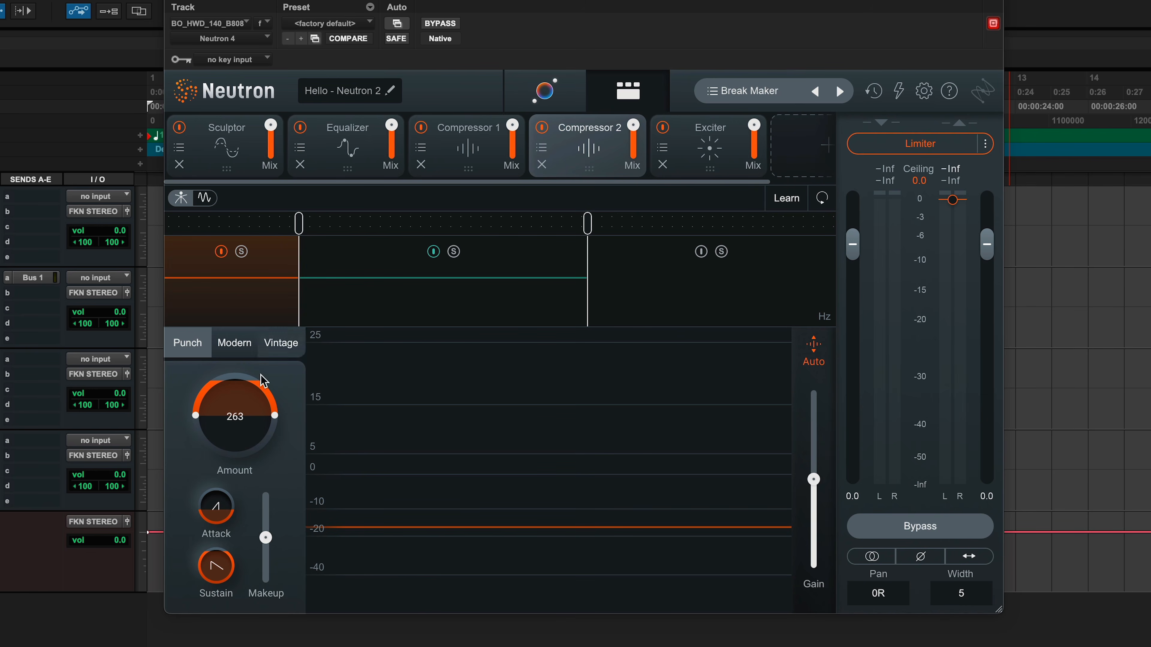
left_click(545, 97)
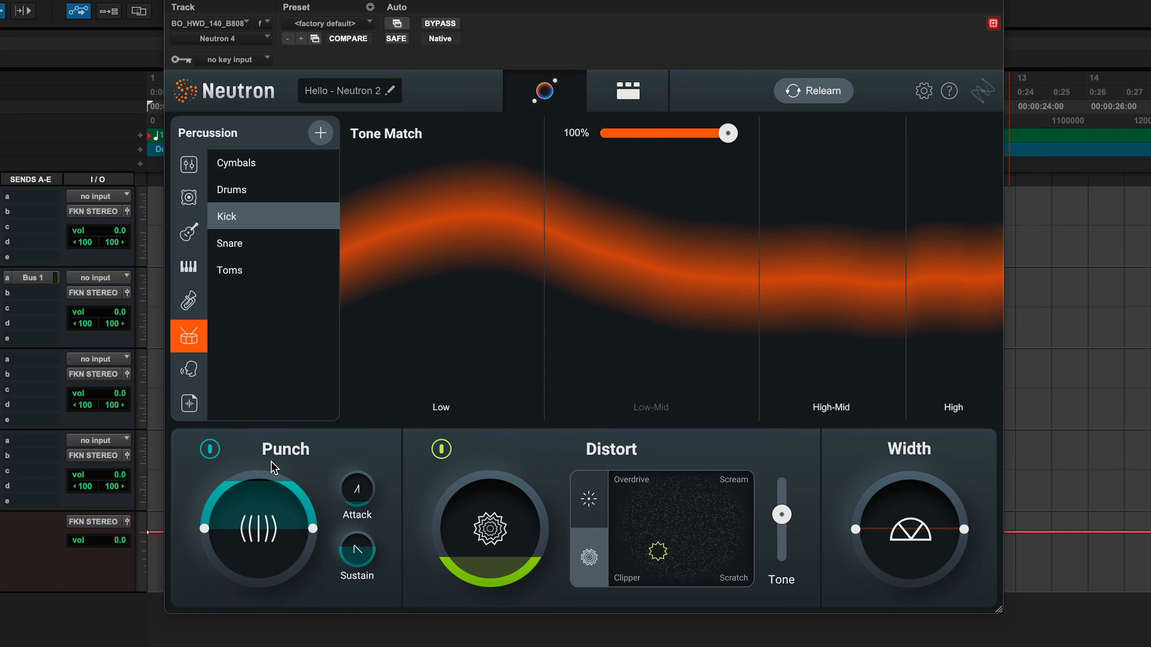
left_click_drag(269, 503, 269, 588)
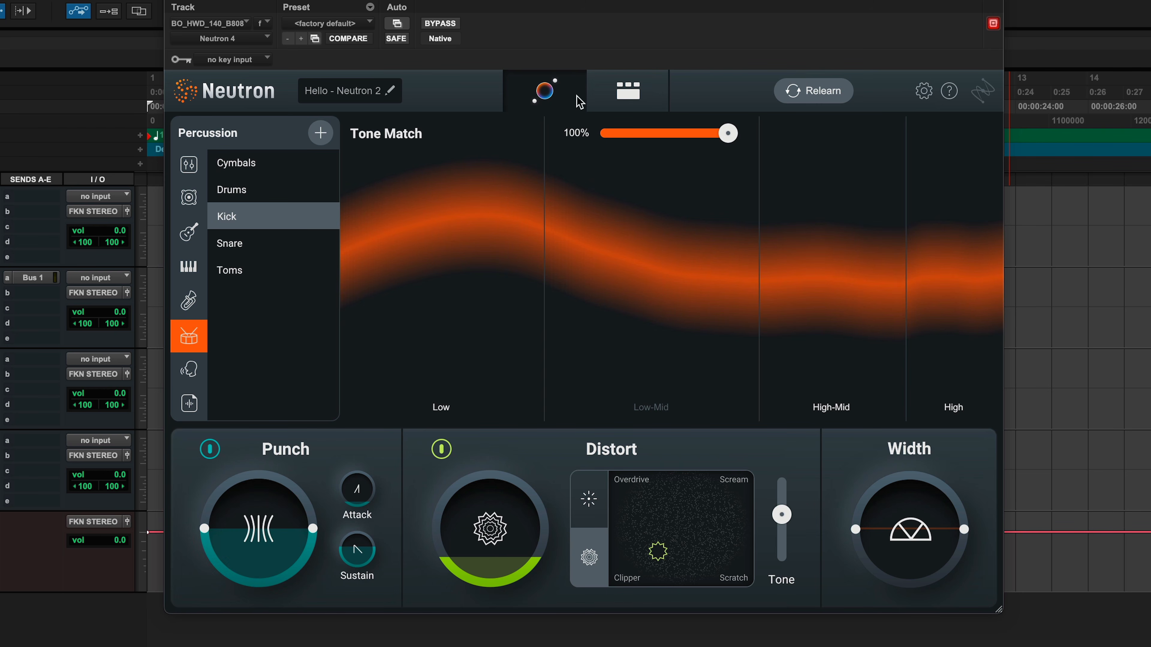
left_click(628, 91)
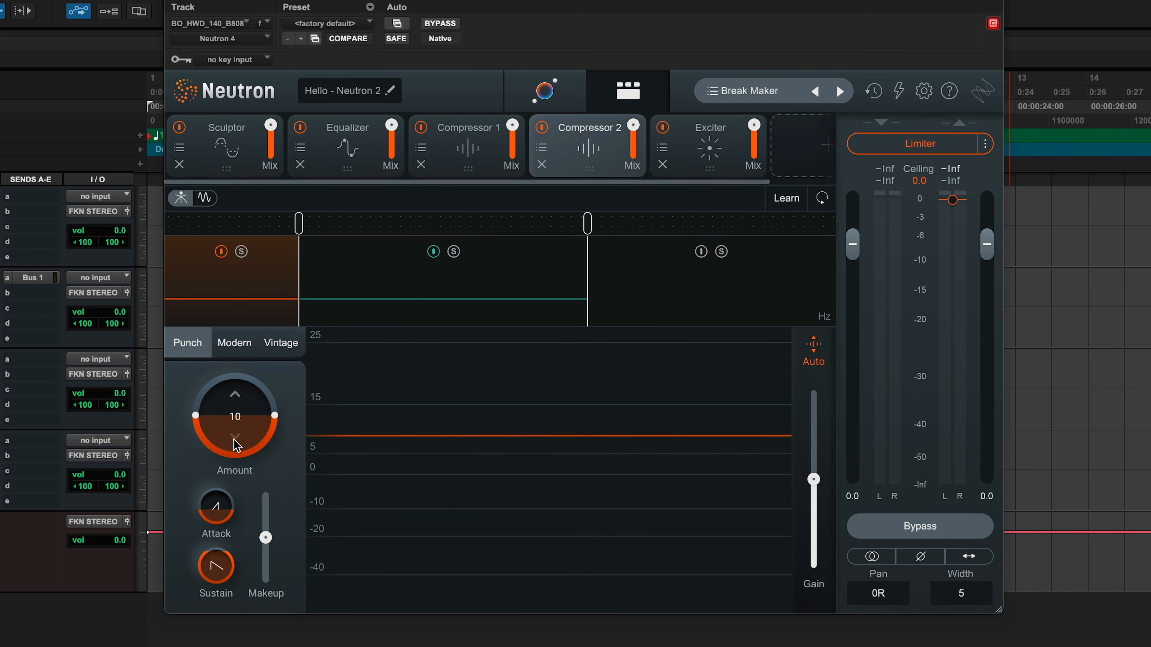
left_click(368, 289)
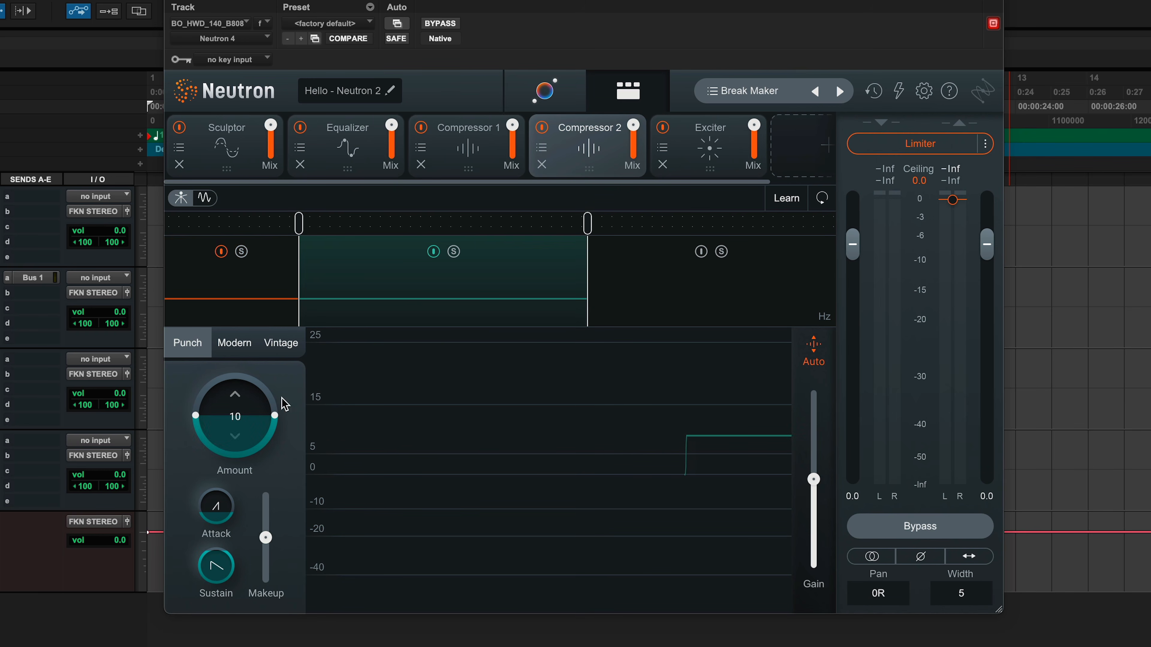
Raise the Assistant's main Punch to just below centre and inspect the individual bands of Compressor 2 in the Detailed View.
left_click(564, 80)
left_click_drag(277, 526, 277, 438)
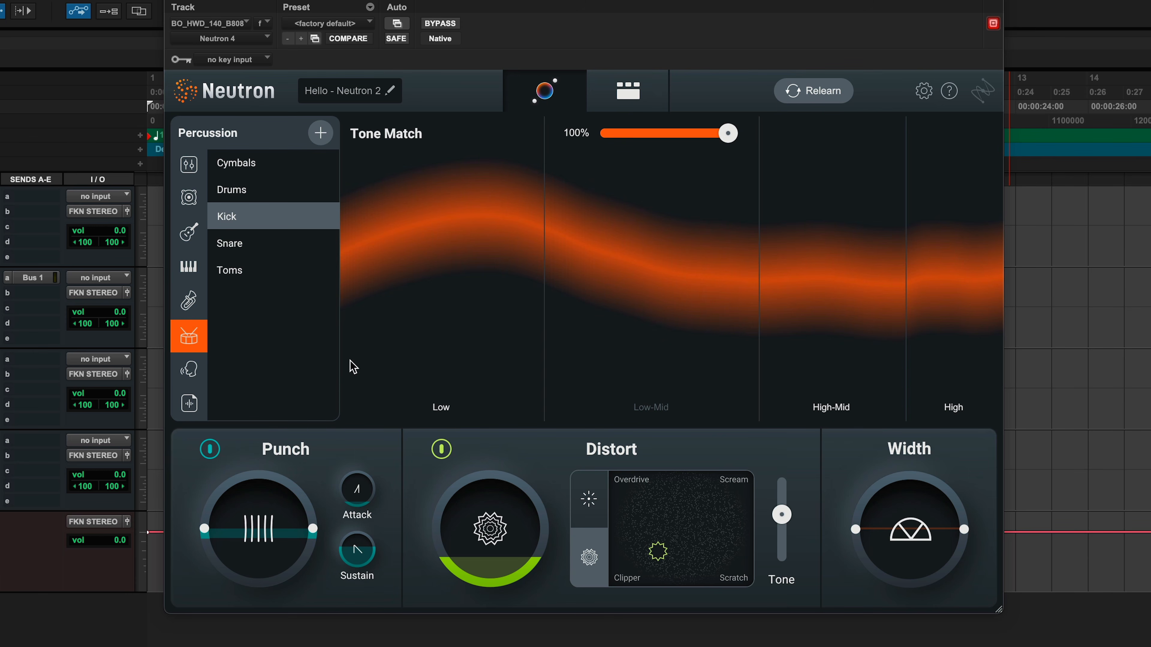
left_click(628, 91)
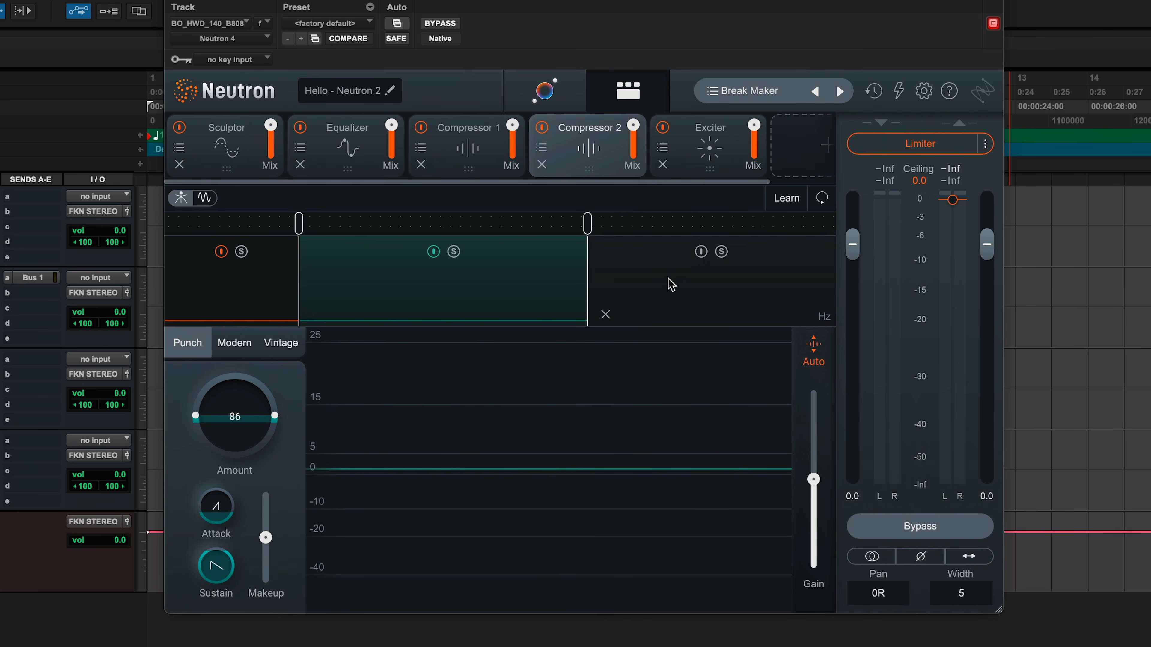
left_click(208, 300)
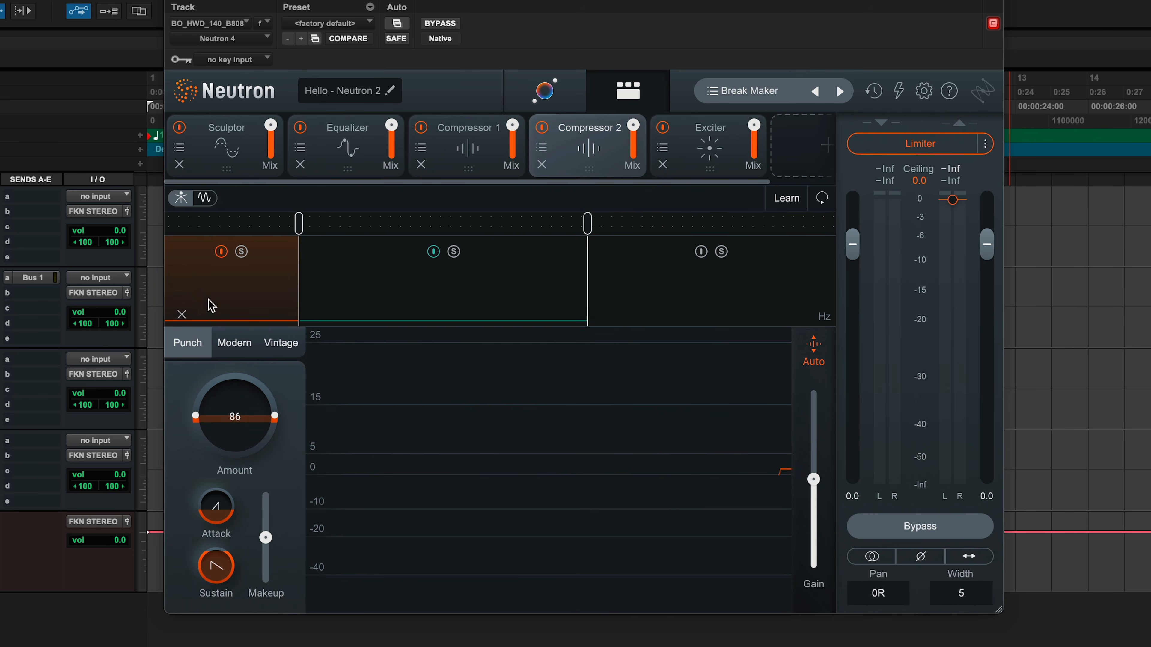
left_click(659, 289)
left_click(280, 301)
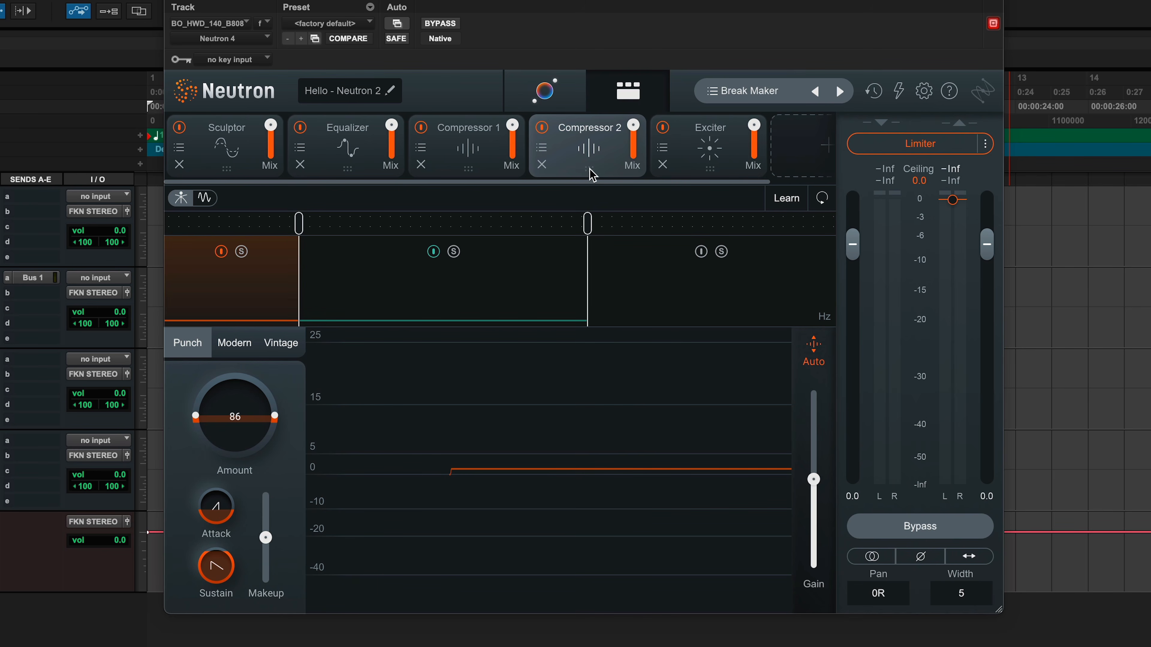
Try to rearrange the modules within the Detailed View's signal chain.
left_click_drag(500, 174, 384, 174)
left_click_drag(231, 171, 593, 170)
left_click_drag(703, 170, 550, 168)
left_click_drag(455, 162, 347, 162)
Reset the Kick target's settings in the Assistant View and check the module chain in the Detailed View.
left_click(562, 105)
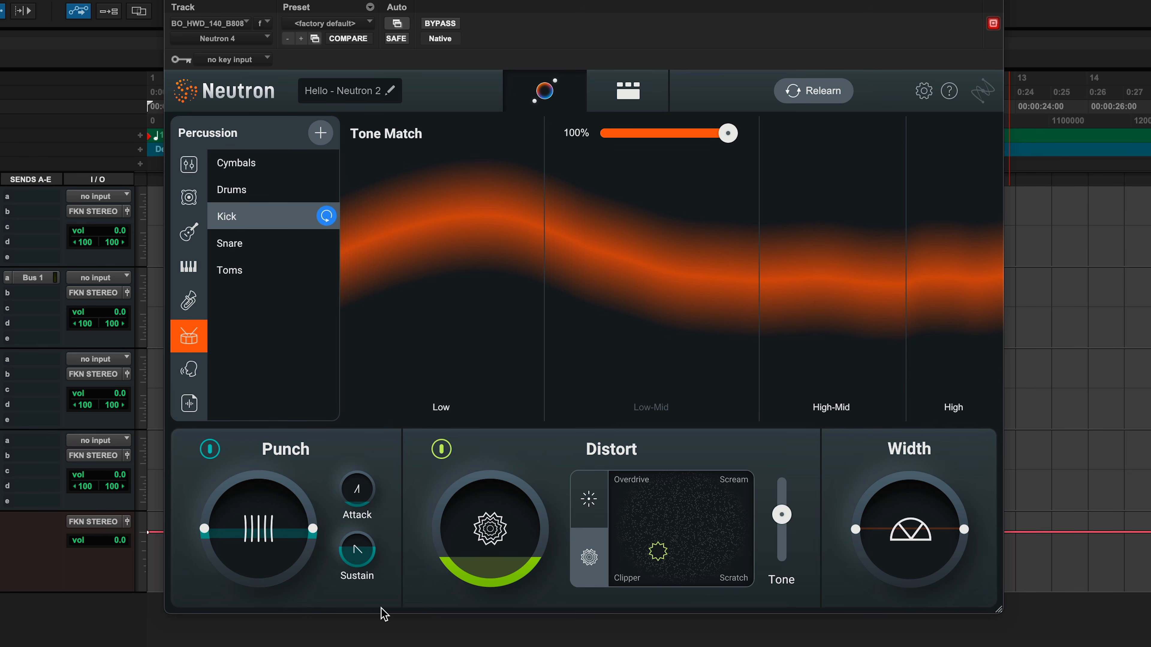
left_click(327, 216)
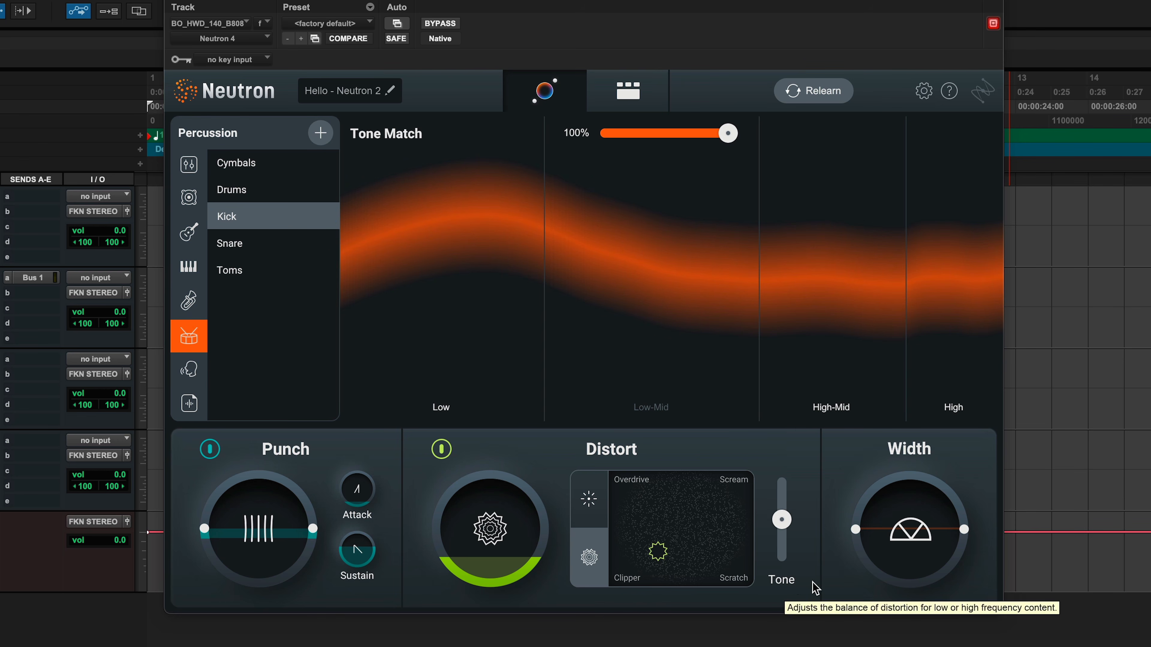
left_click(627, 91)
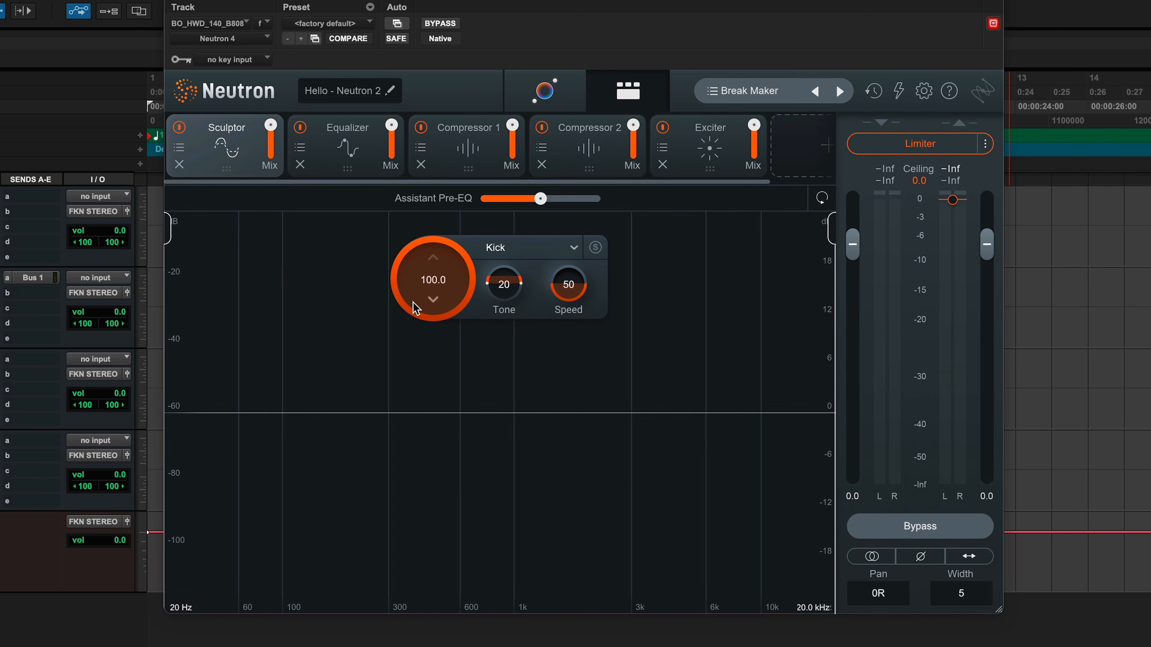
Start relearning the kick track from the Assistant View and play audio for the analysis.
left_click(545, 90)
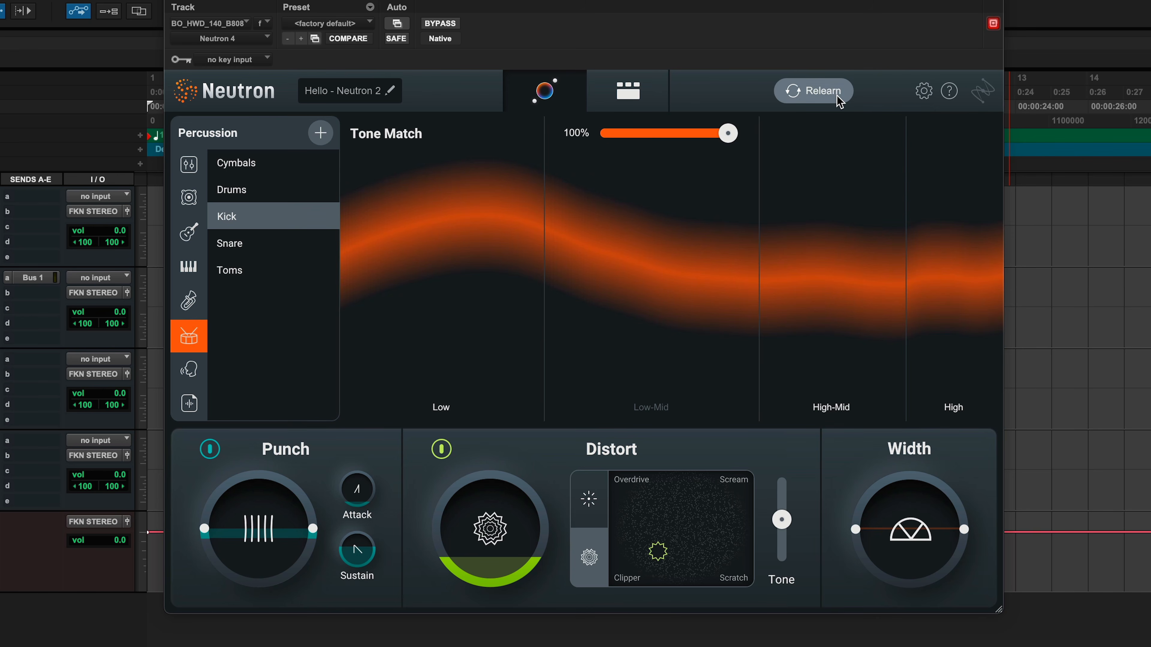
left_click(815, 91)
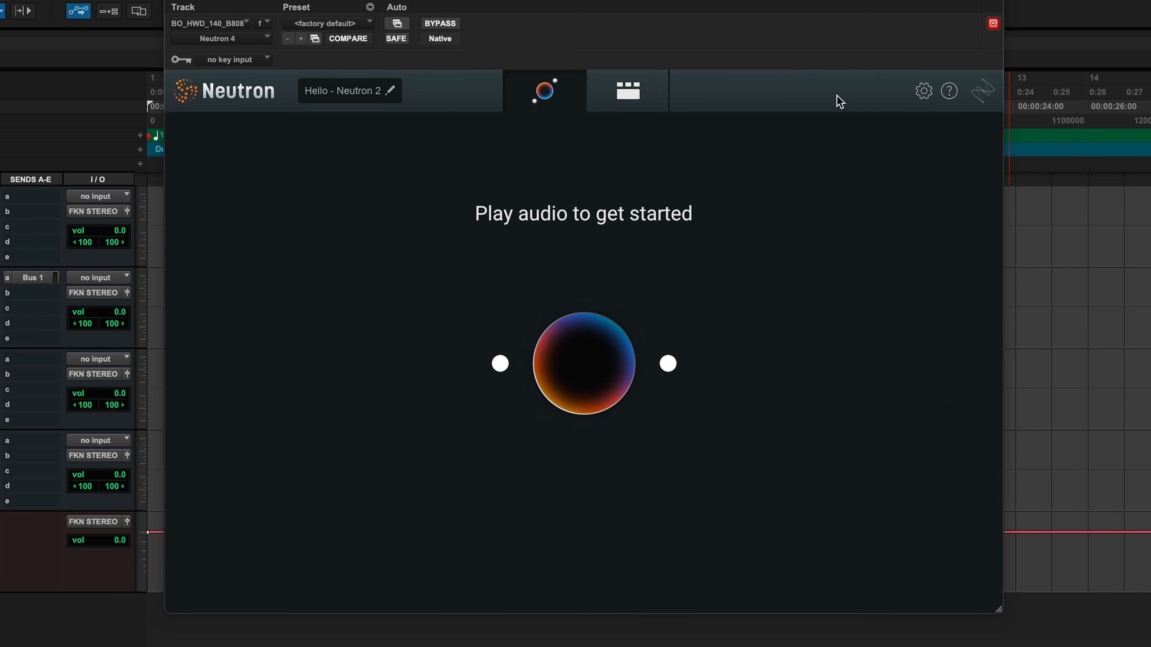
key("space")
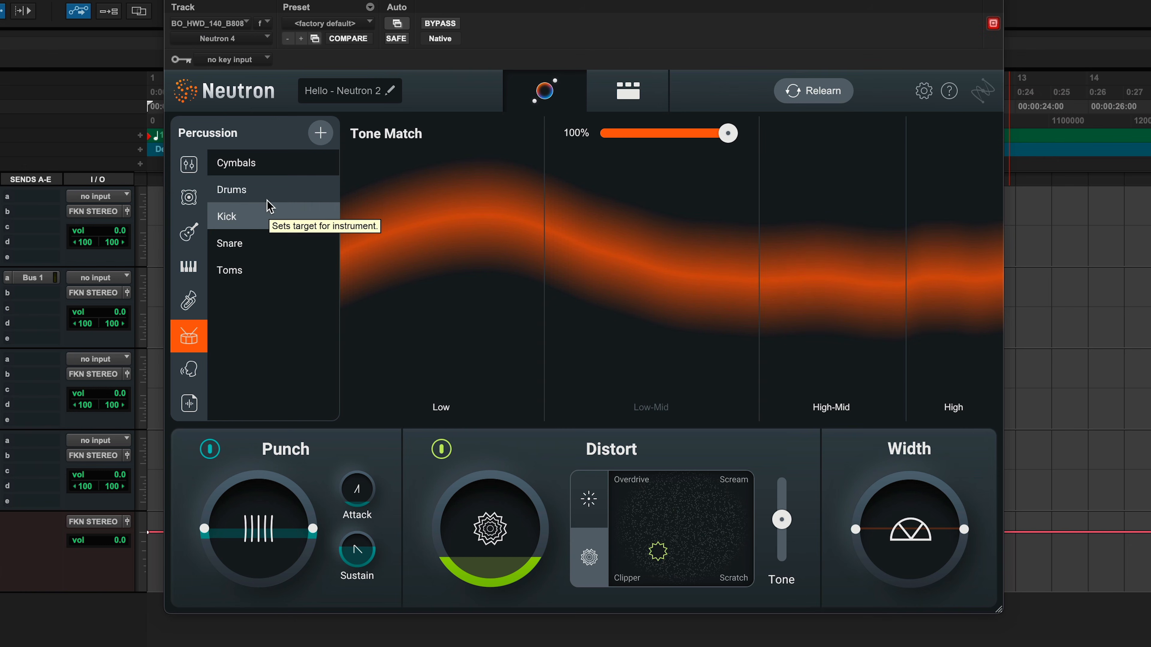
Browse the Bass, guitar and Keys target categories in the Assistant View.
left_click(190, 199)
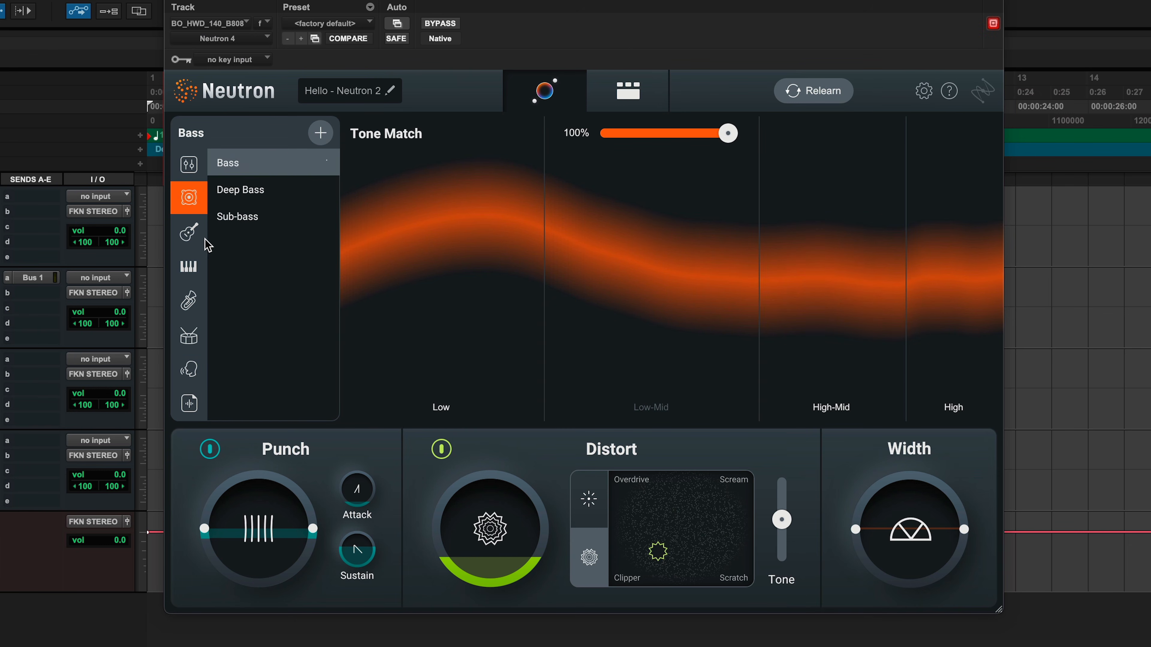
left_click(189, 232)
left_click(189, 266)
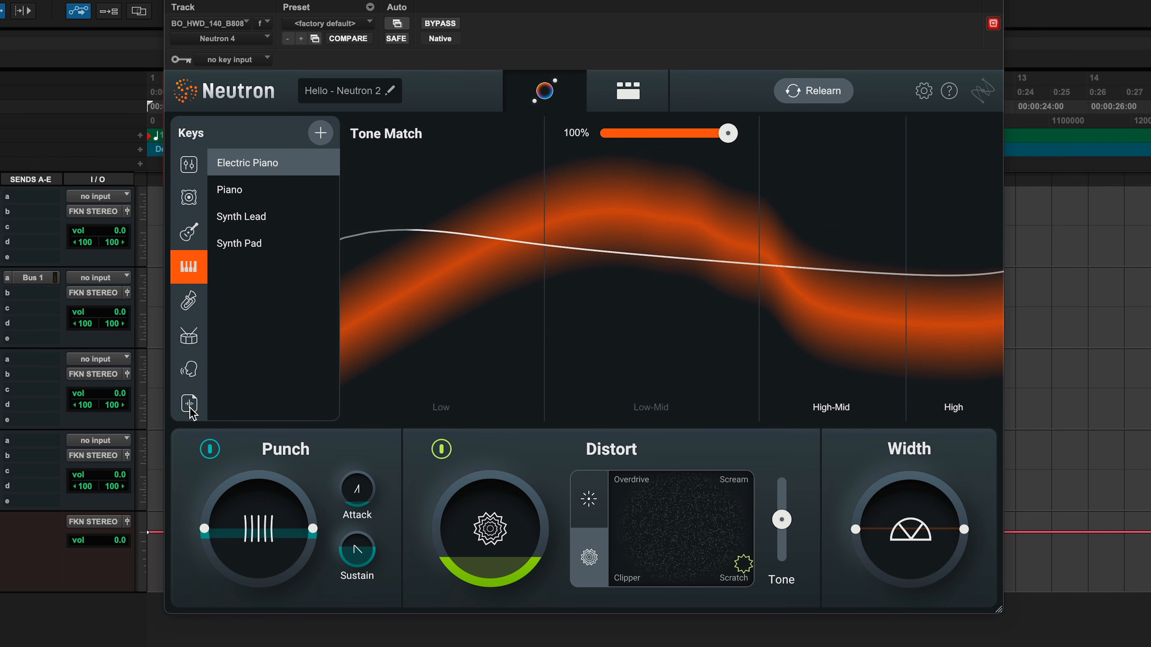
Delete the BO_HWD_142_Drums_L... target from the Custom category and reopen that category.
left_click(190, 405)
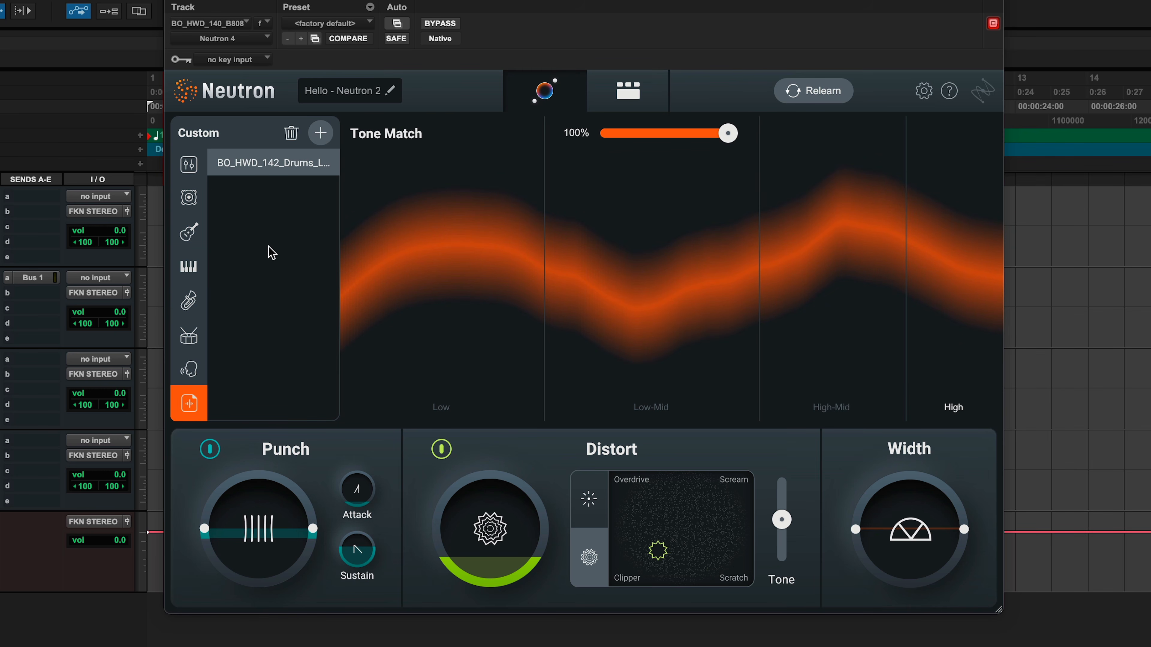
left_click(284, 134)
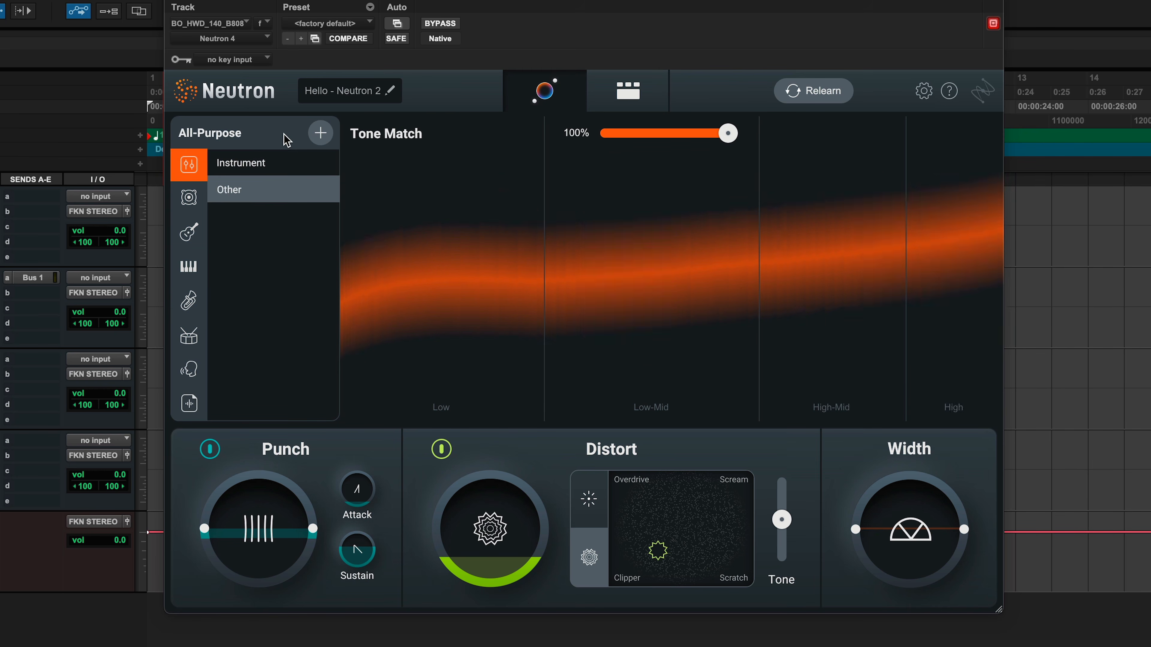
left_click(188, 404)
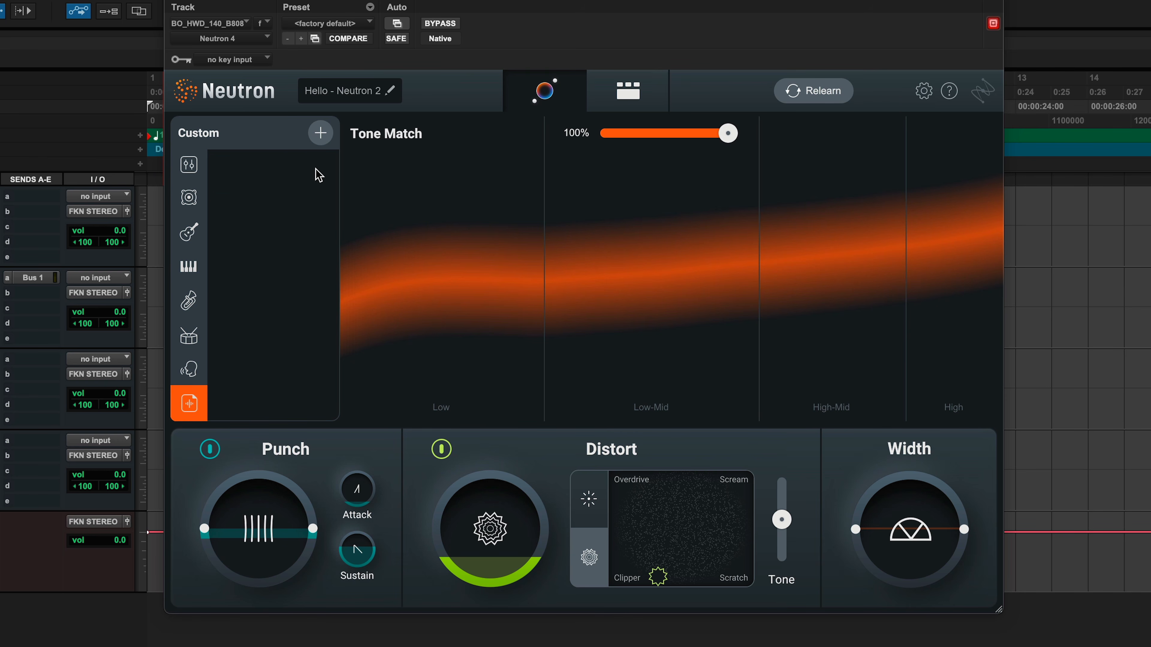
Open the file chooser for a new custom target and preview BO_HWD_142_Drums_Loop_Grooves_Tight.wav from Great Samples.
left_click(320, 133)
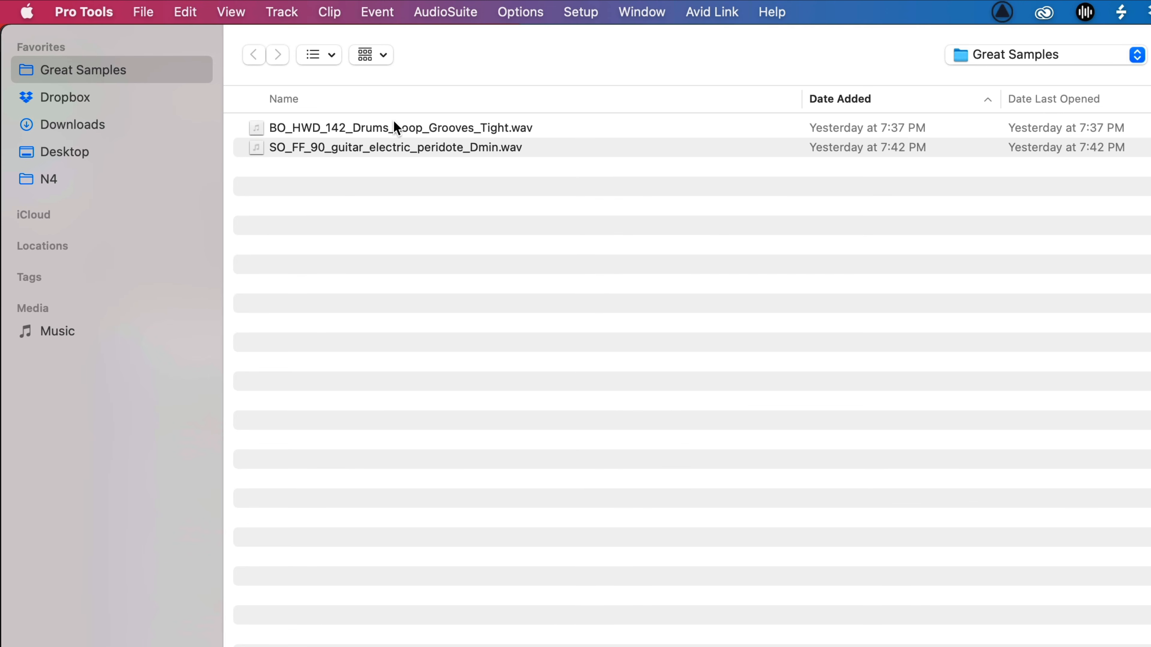
left_click(424, 130)
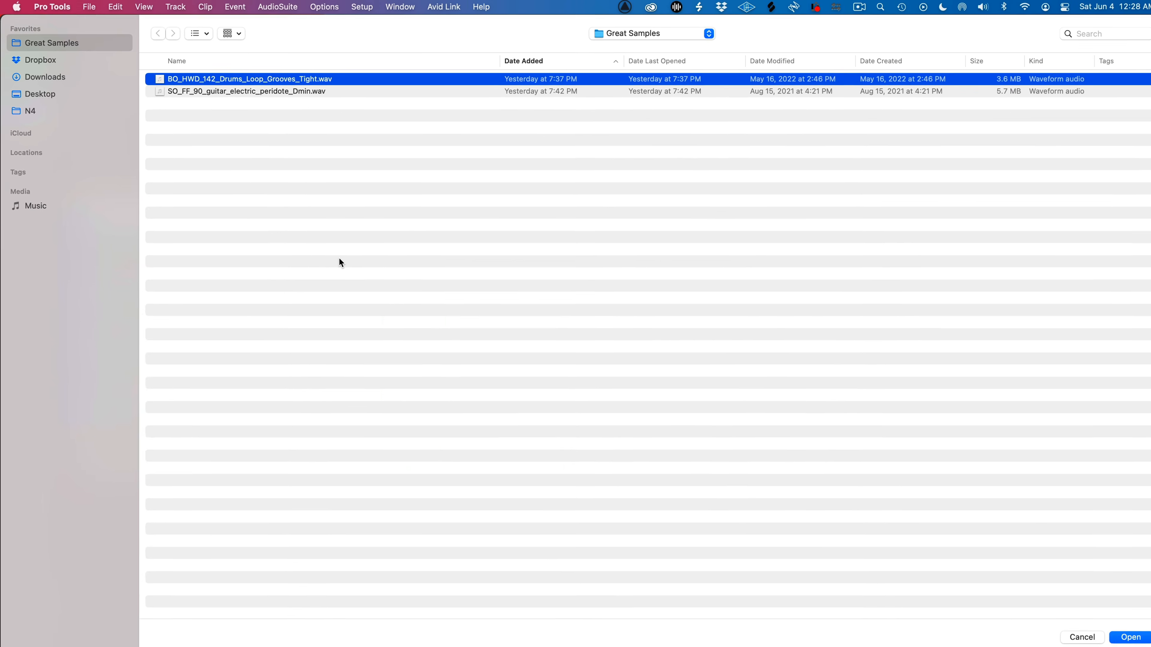
key("space")
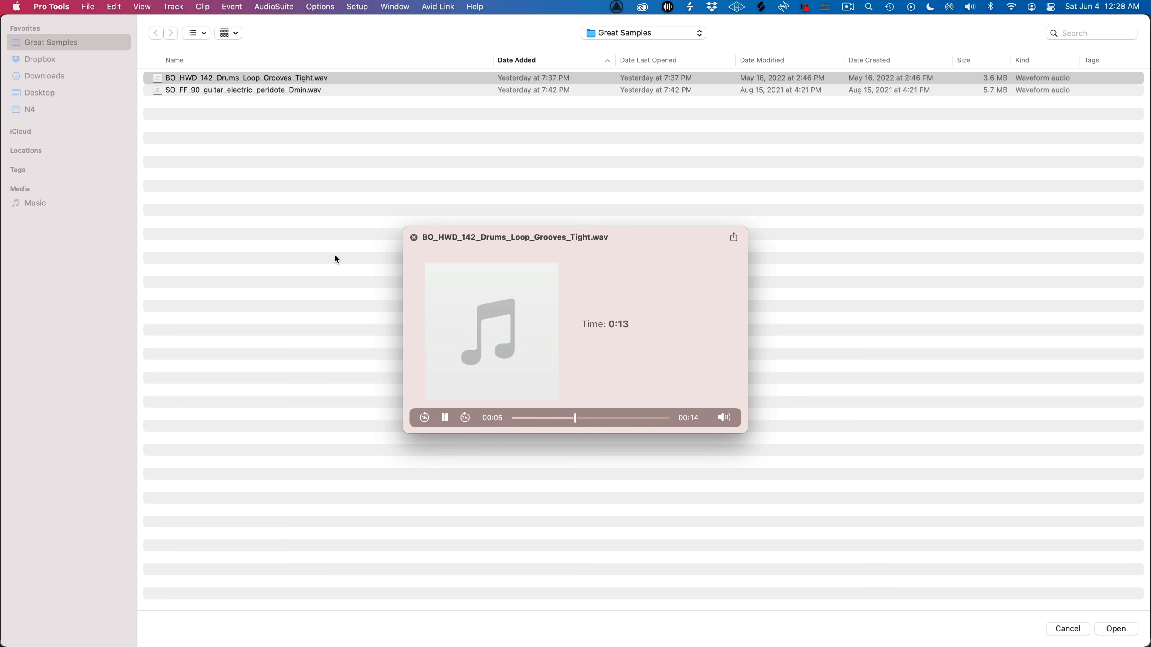
key("space")
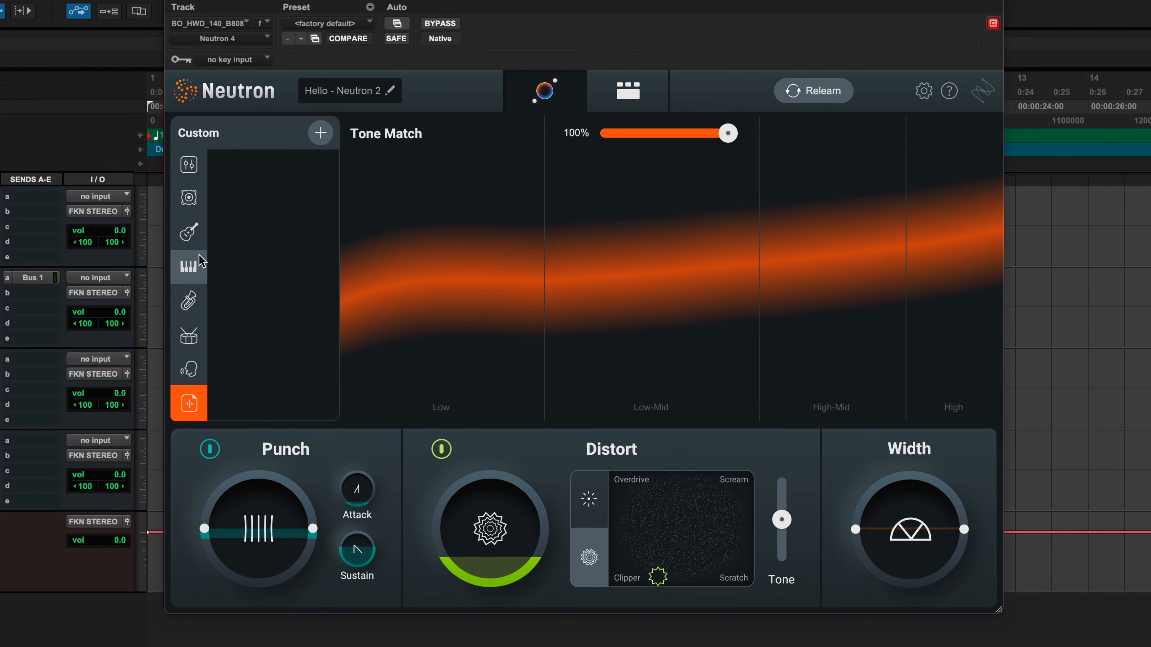
Select the Drums target in the Percussion category.
left_click(190, 336)
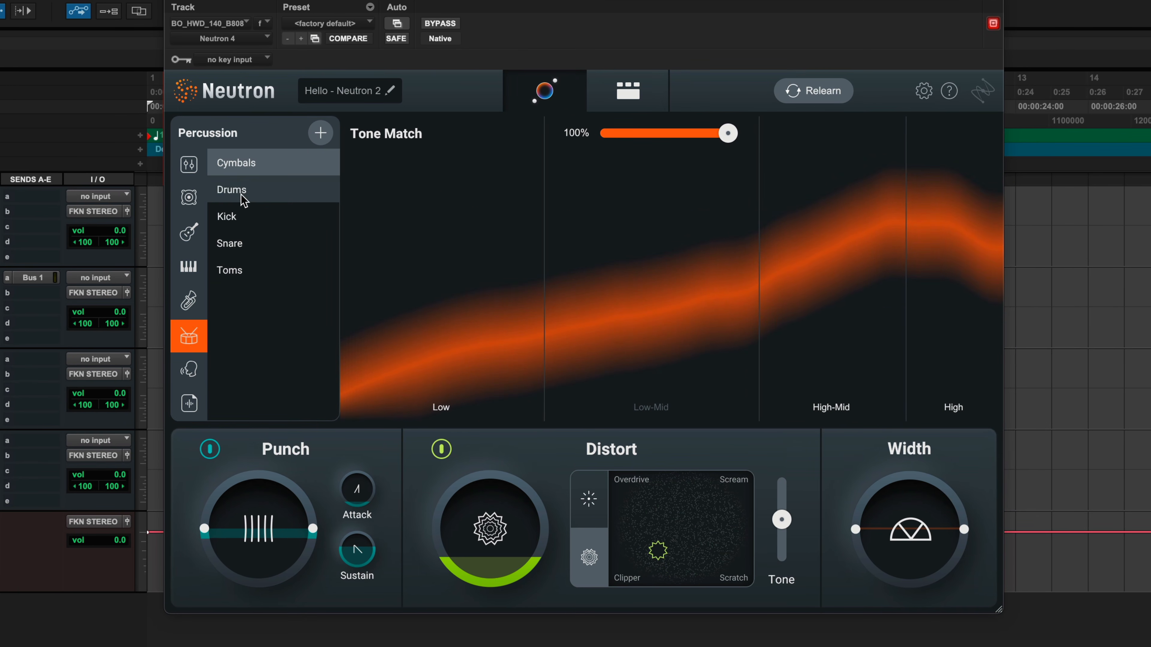
left_click(236, 190)
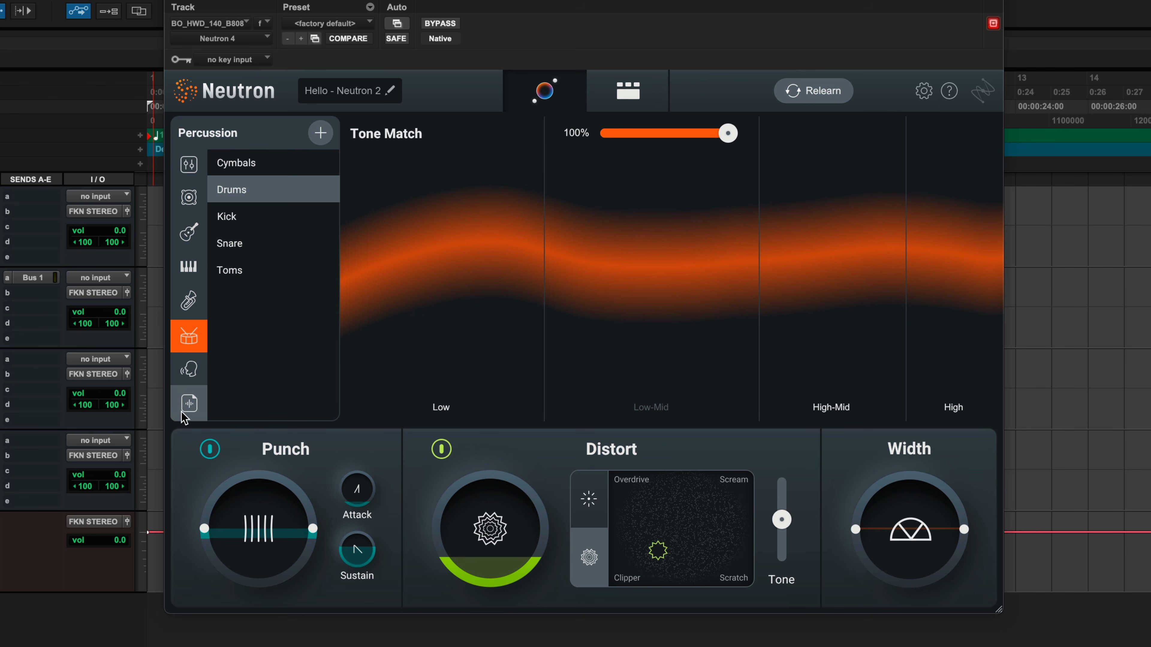
Preview BO_HWD_142_Drums_Loop_Grooves_Tight.wav from Great Samples and load it as a new target in the Custom category.
left_click(188, 403)
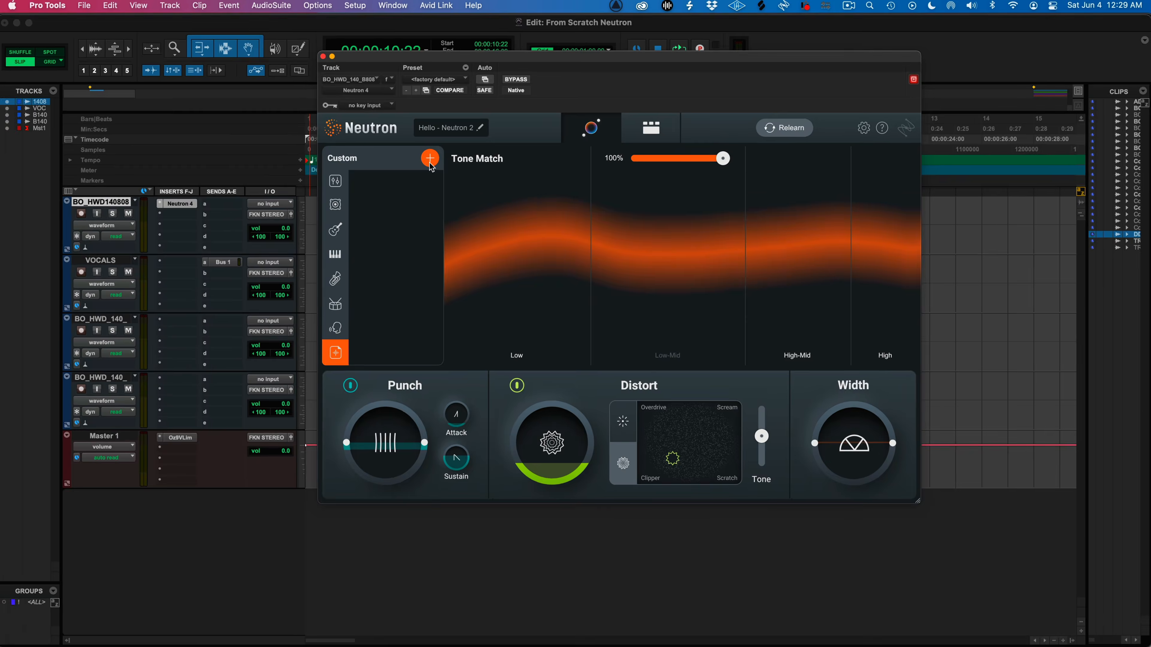
left_click(382, 147)
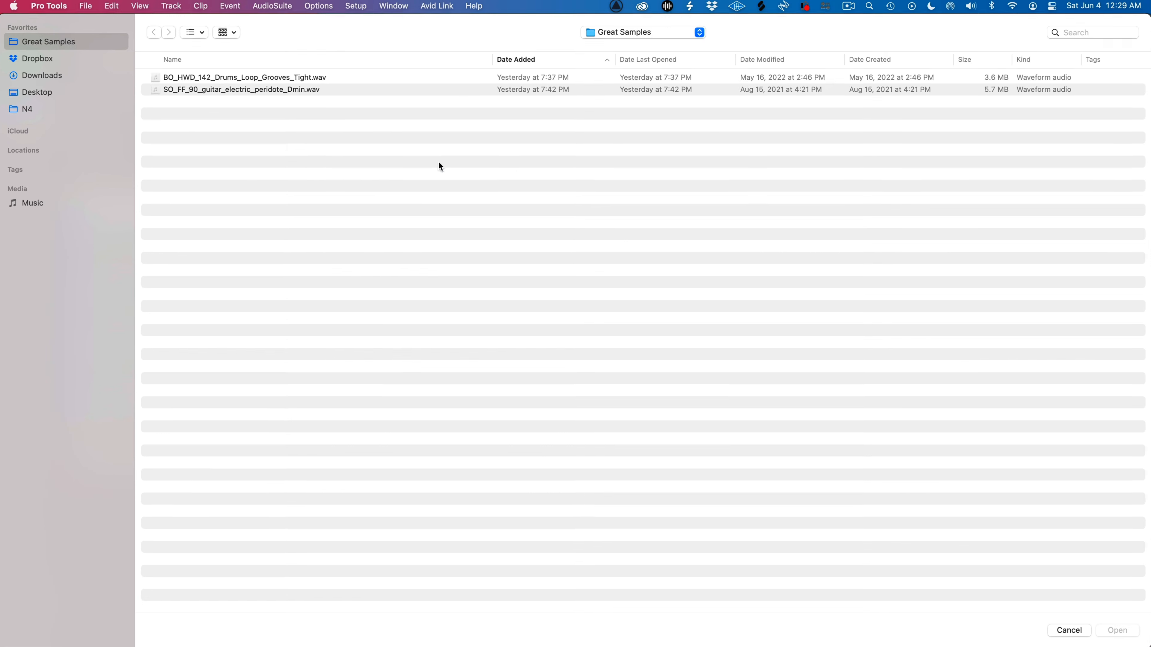
left_click(417, 52)
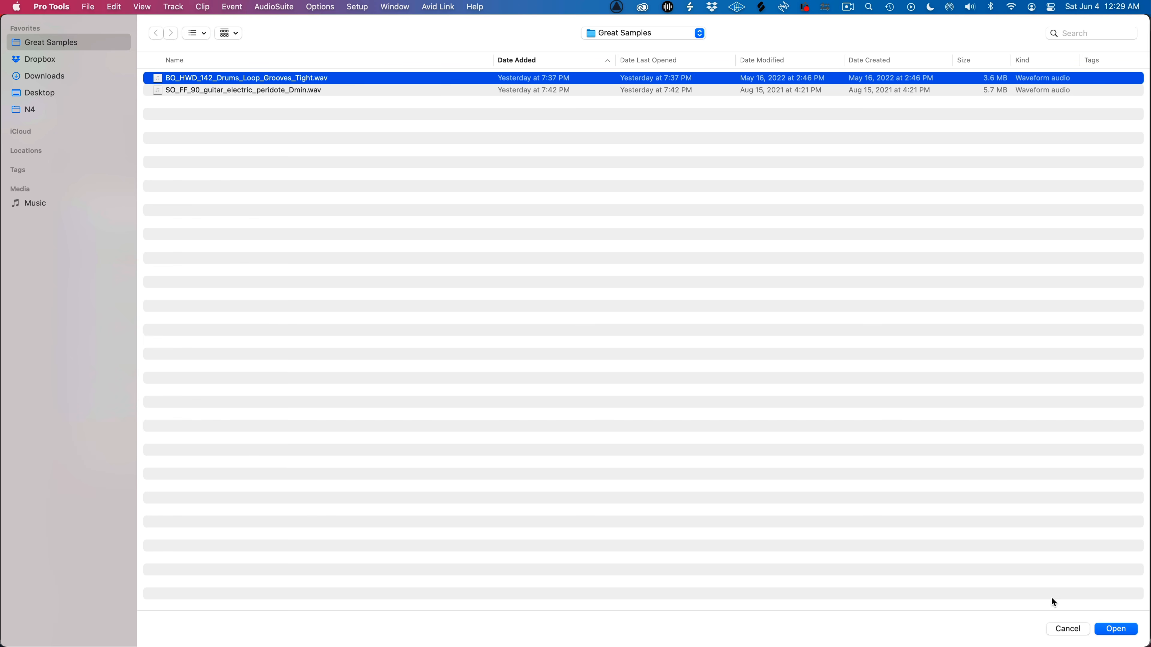
key("space")
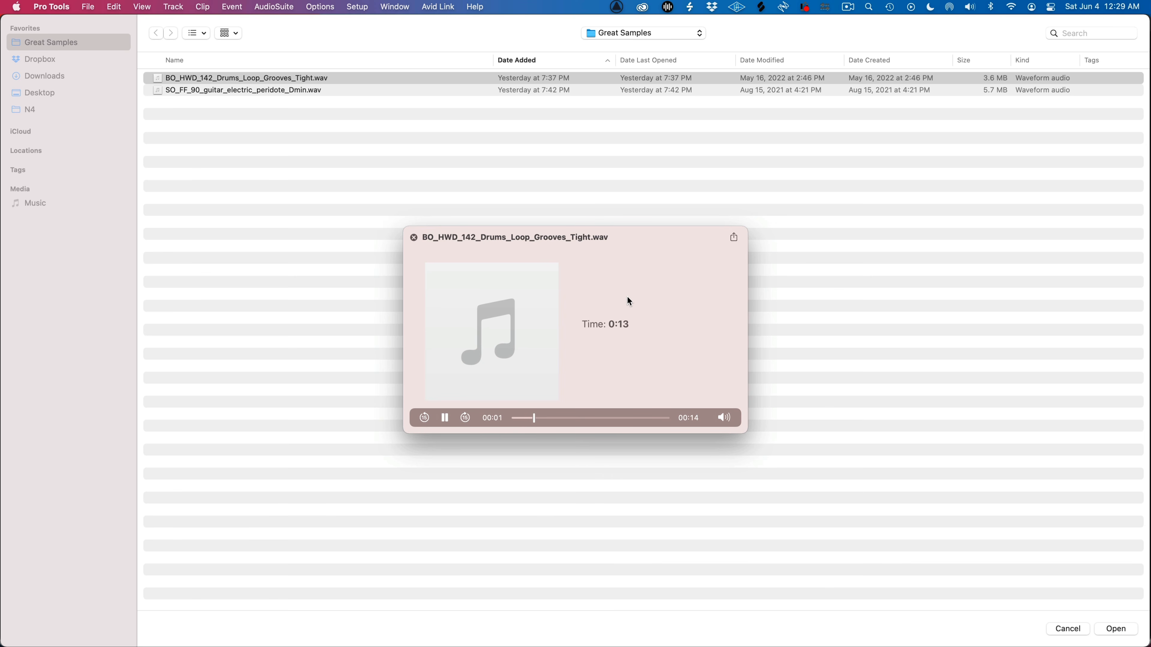
left_click(1115, 629)
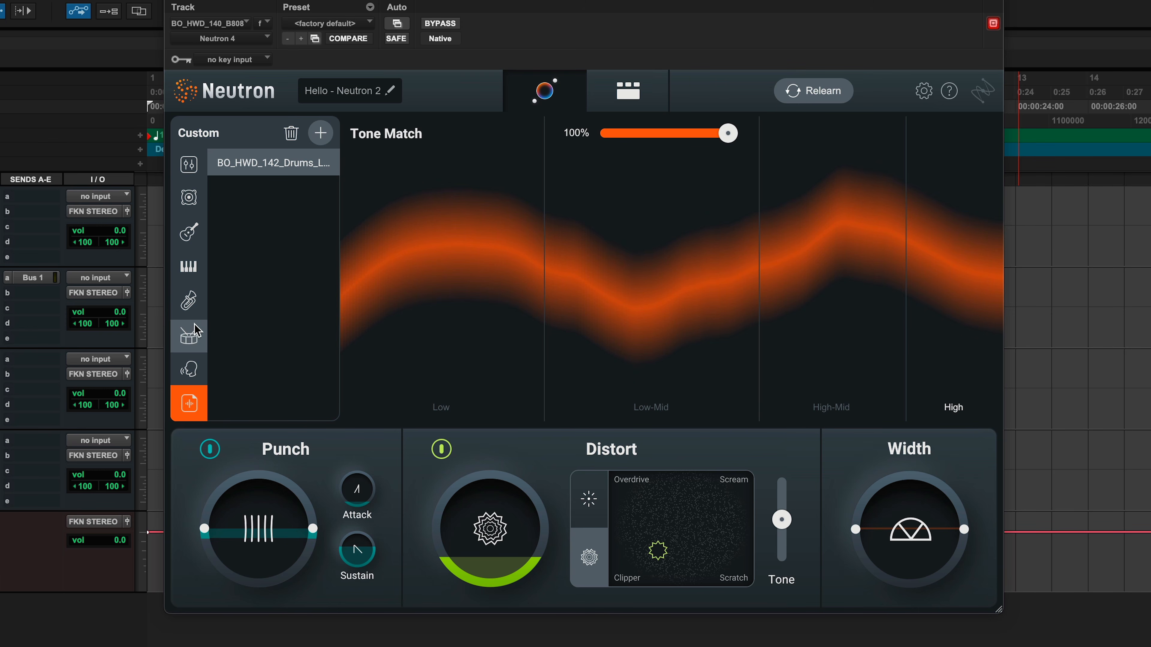
Compare the Percussion category's Drums target curve with the custom BO_HWD_142 drum loop target, returning to the custom one.
left_click(188, 336)
left_click(257, 216)
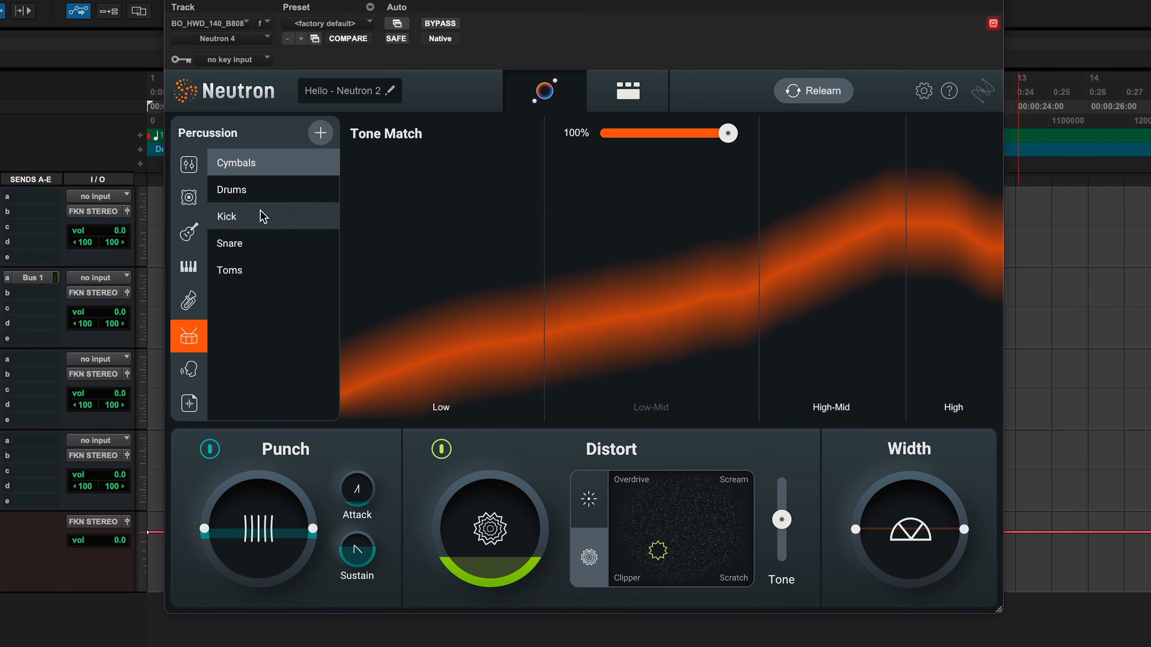
left_click(257, 189)
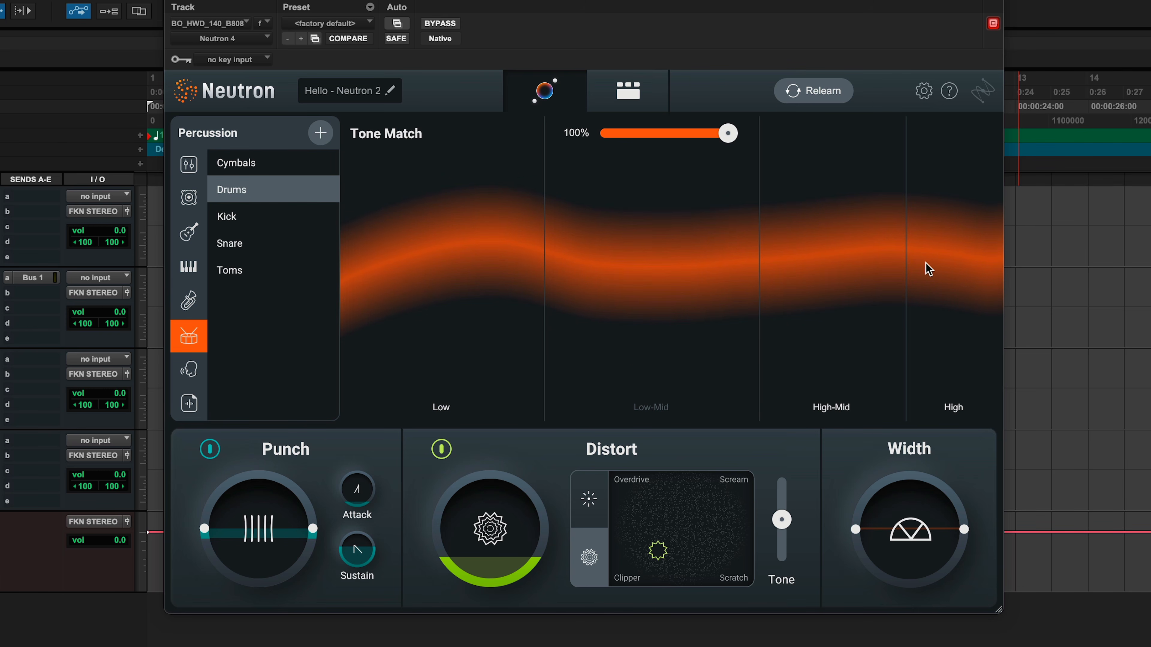
left_click(193, 403)
left_click(264, 180)
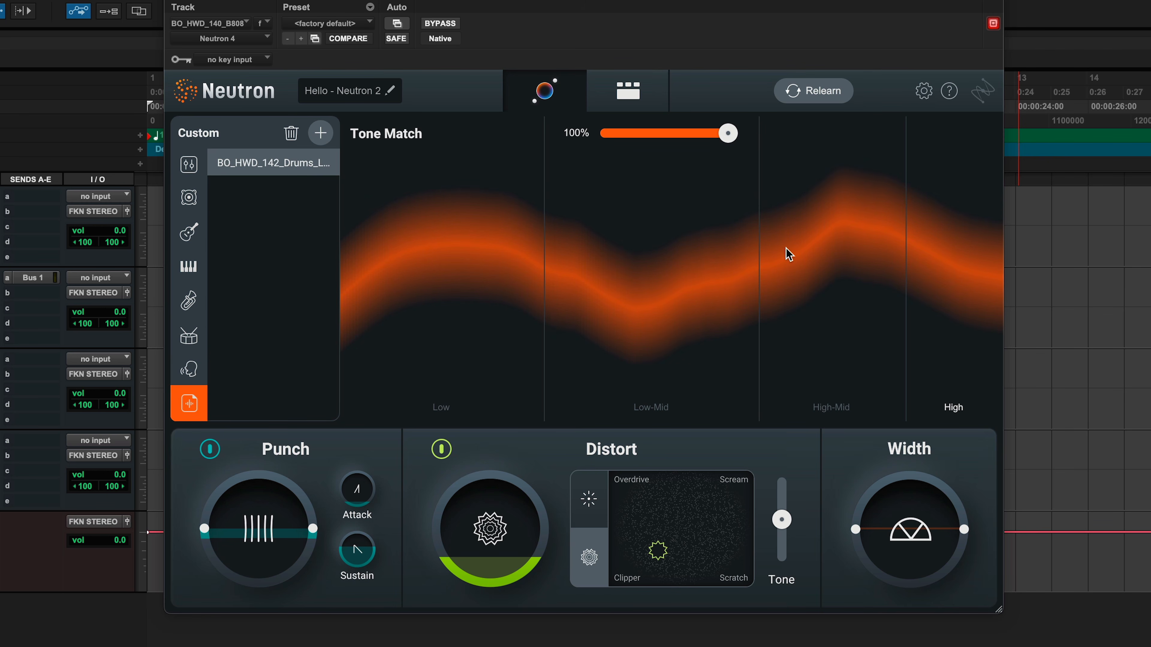
Lower the Tone Match amount to 0%, raise it through 71%, and settle on 46% for the custom target.
left_click_drag(680, 134, 571, 134)
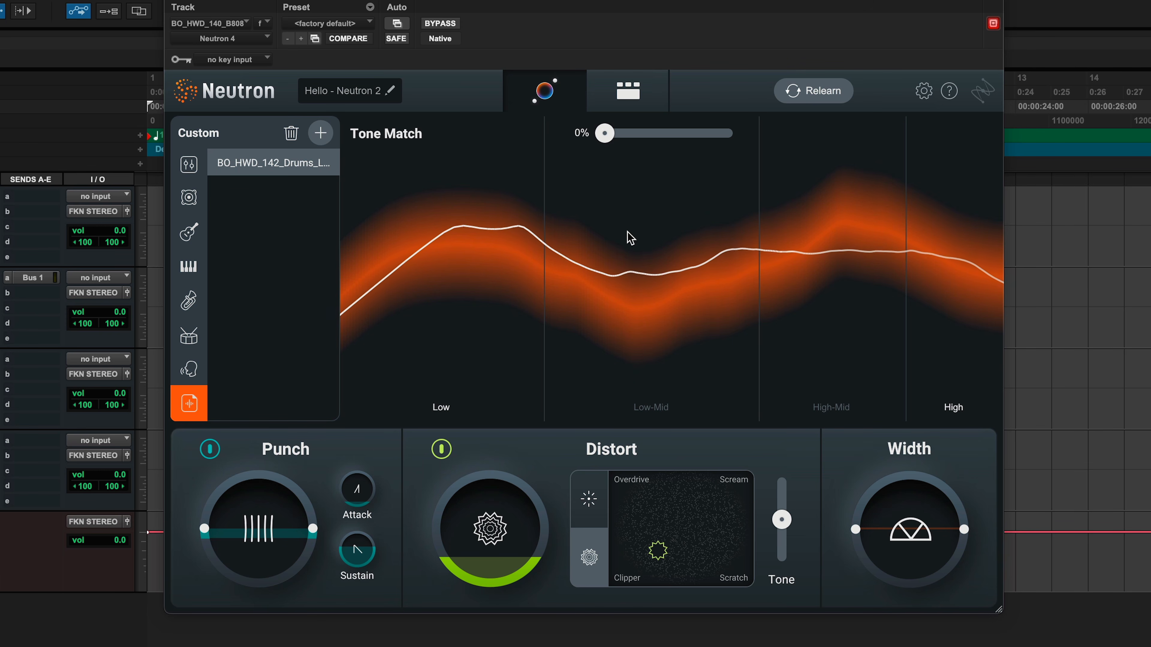
left_click_drag(603, 142, 663, 145)
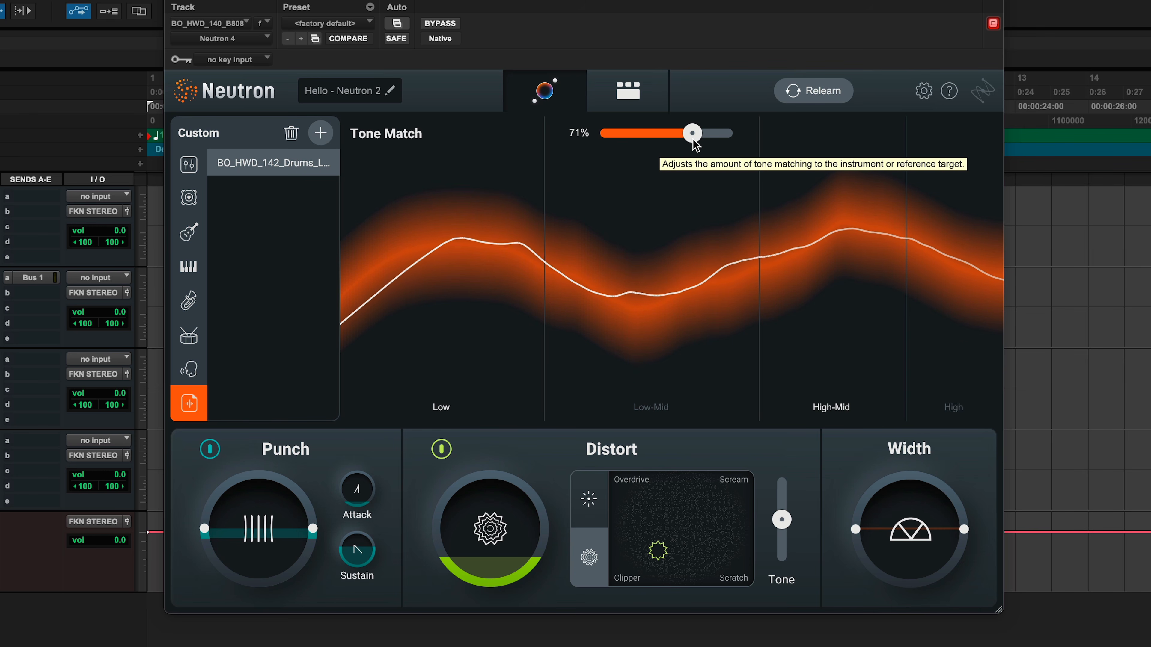
left_click_drag(730, 145, 756, 145)
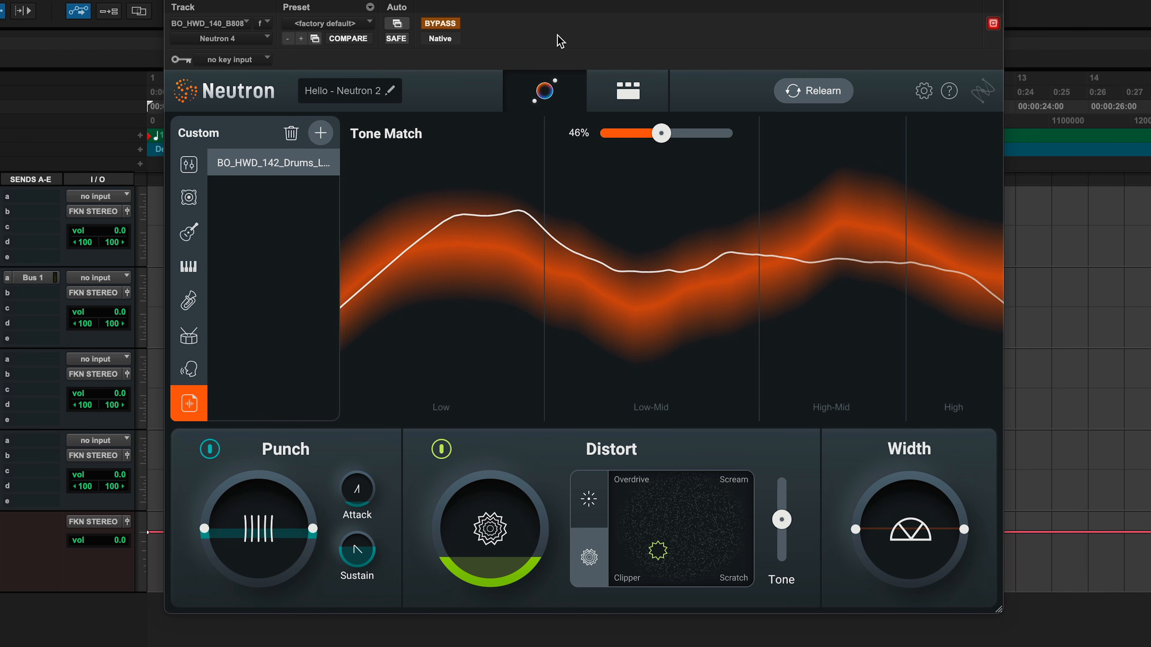
Switch off the Punch and Distort sections and compare the plug-in bypassed and active with only Tone Match shaping the sound.
left_click(457, 26)
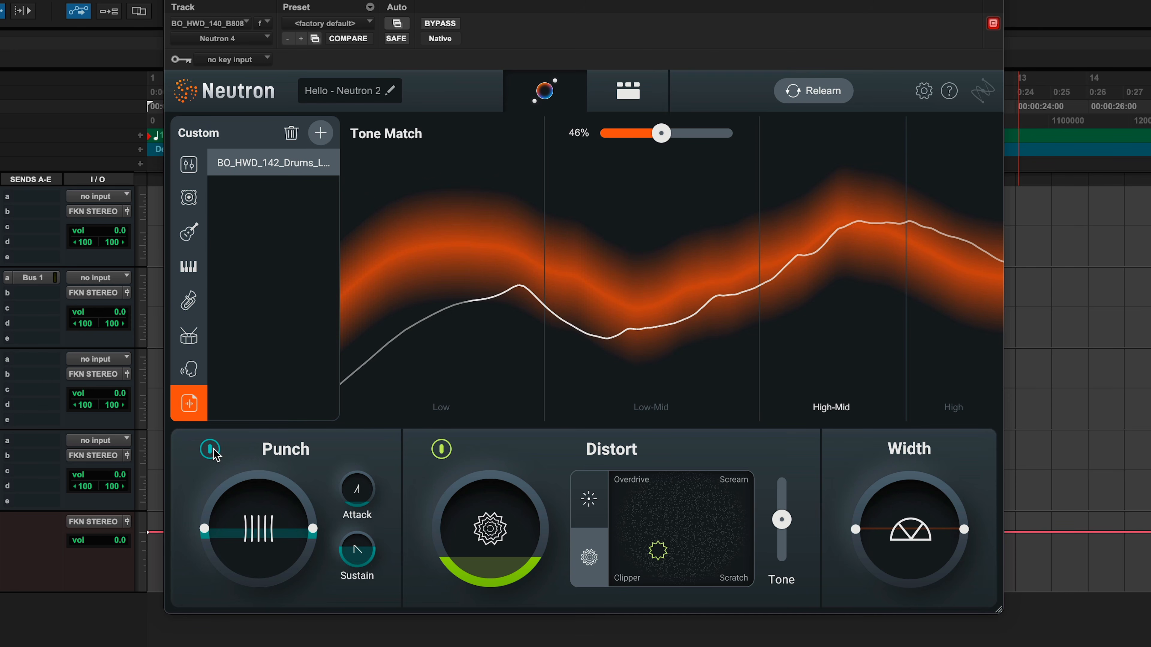
left_click(212, 450)
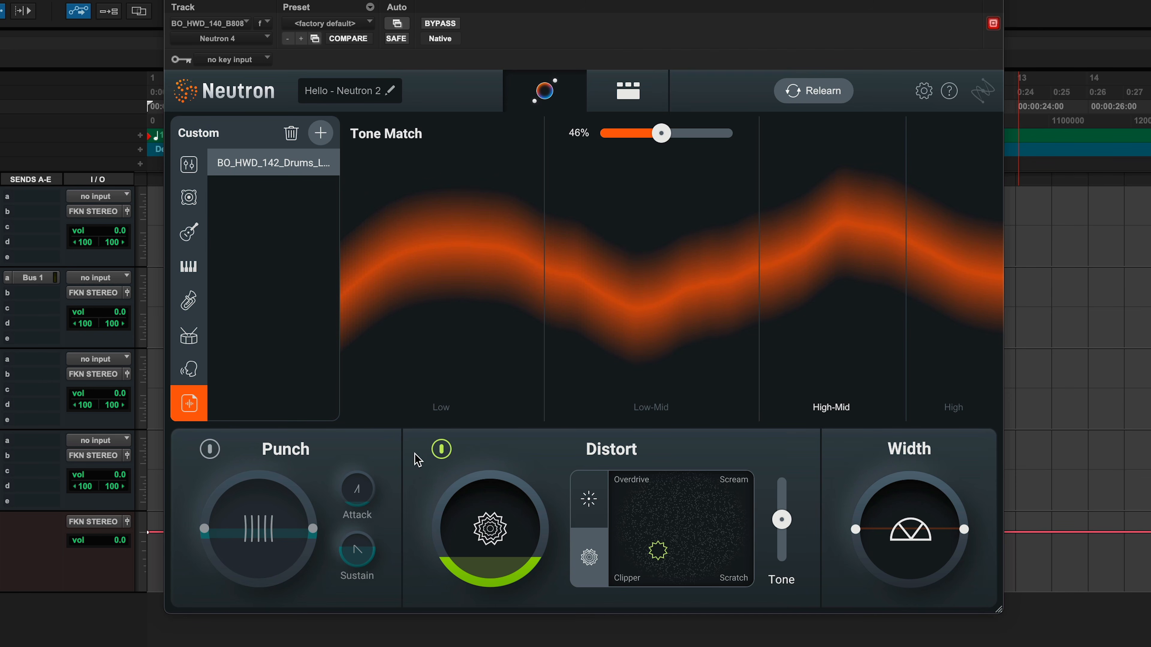
left_click(442, 449)
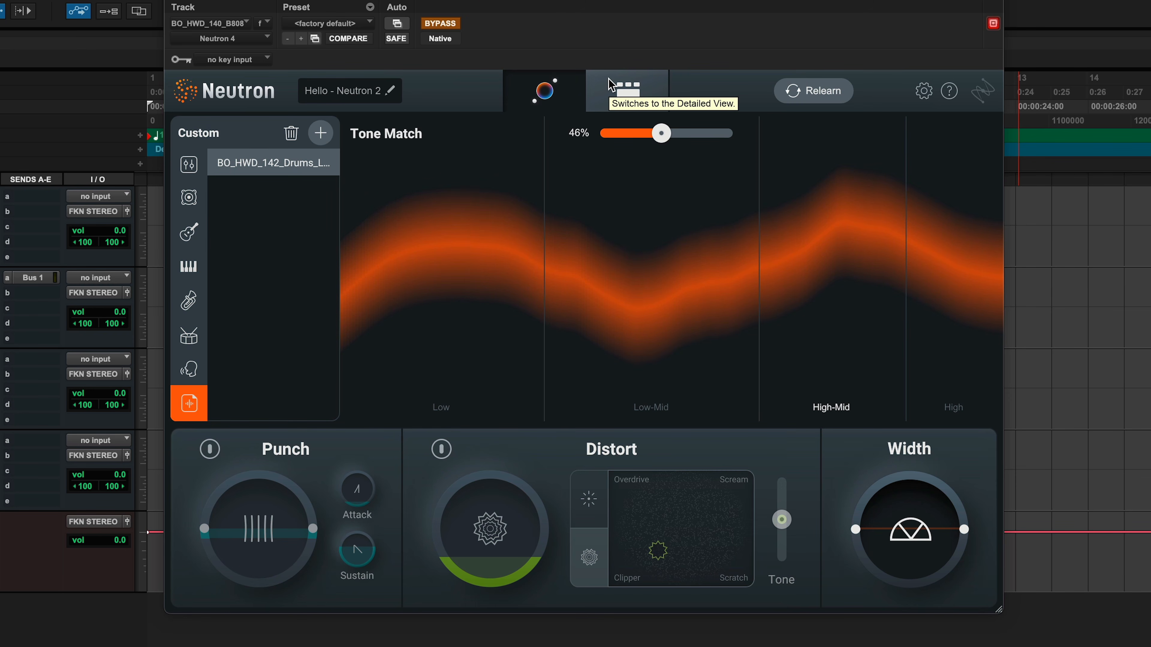
left_click(449, 23)
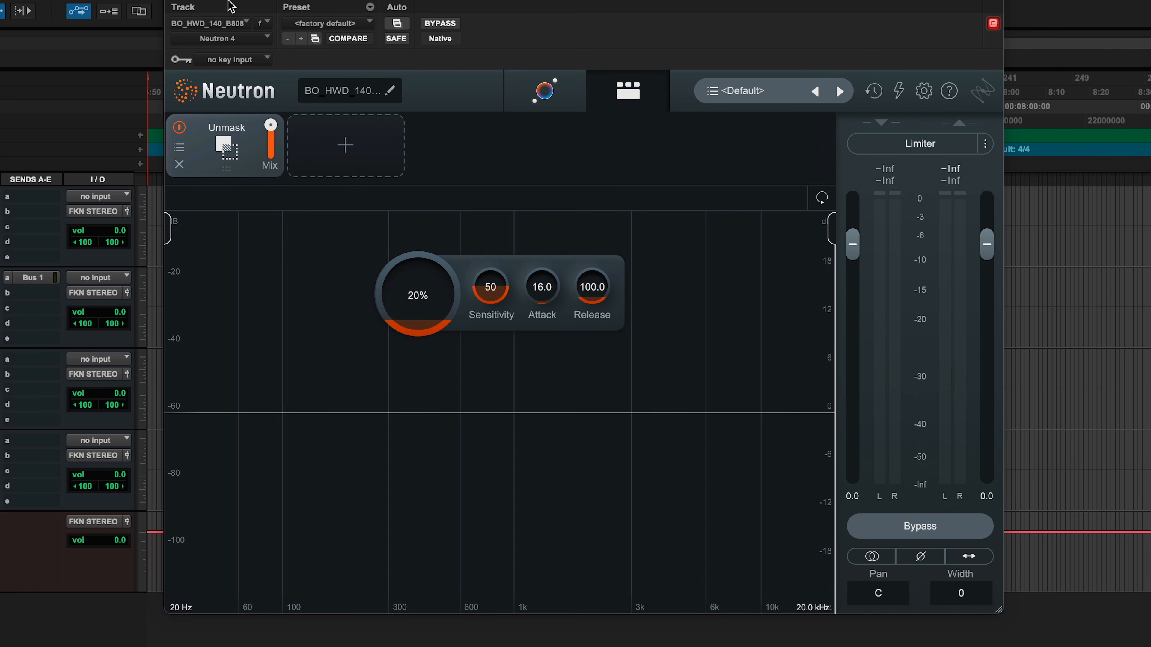
Bypass Neutron 4, hide its window and play the Coronation strings and vocal clips at the Unmask marker.
left_click(447, 25)
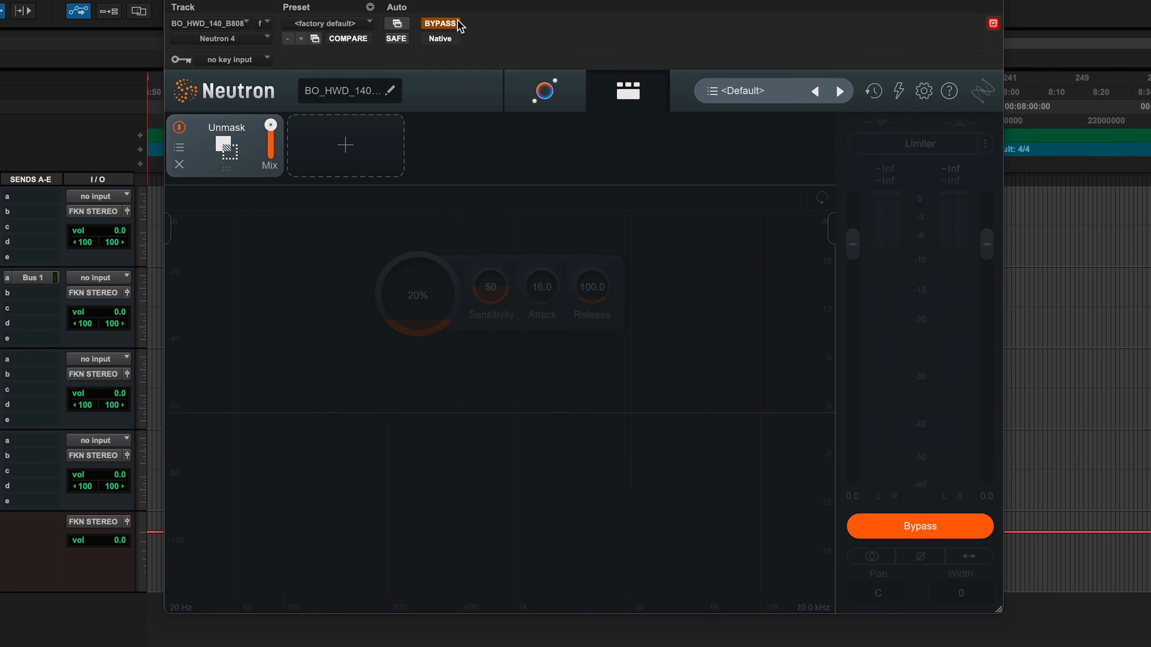
left_click(177, 2)
left_click(337, 332)
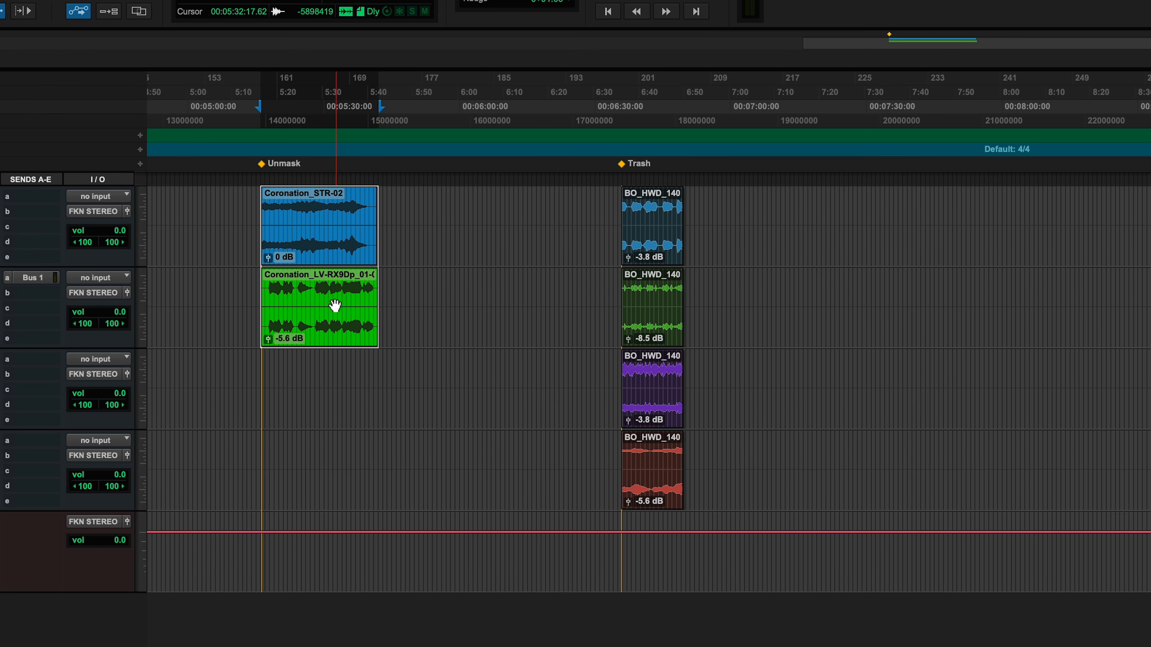
key("space")
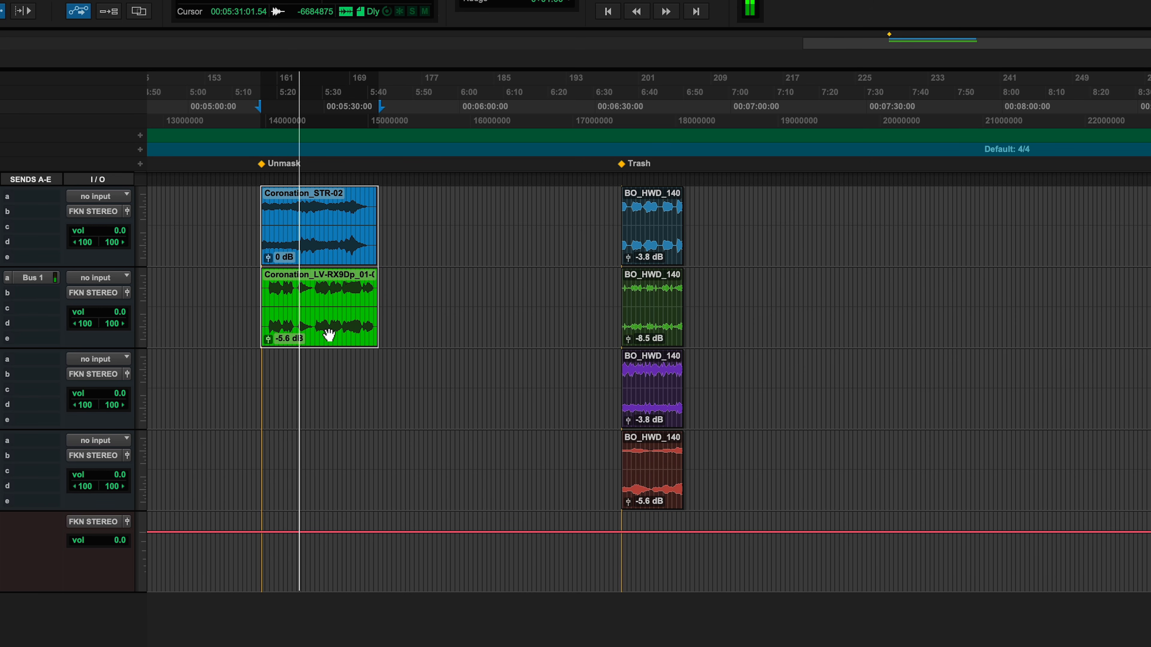
key("t")
scroll(329, 335, "right", 5)
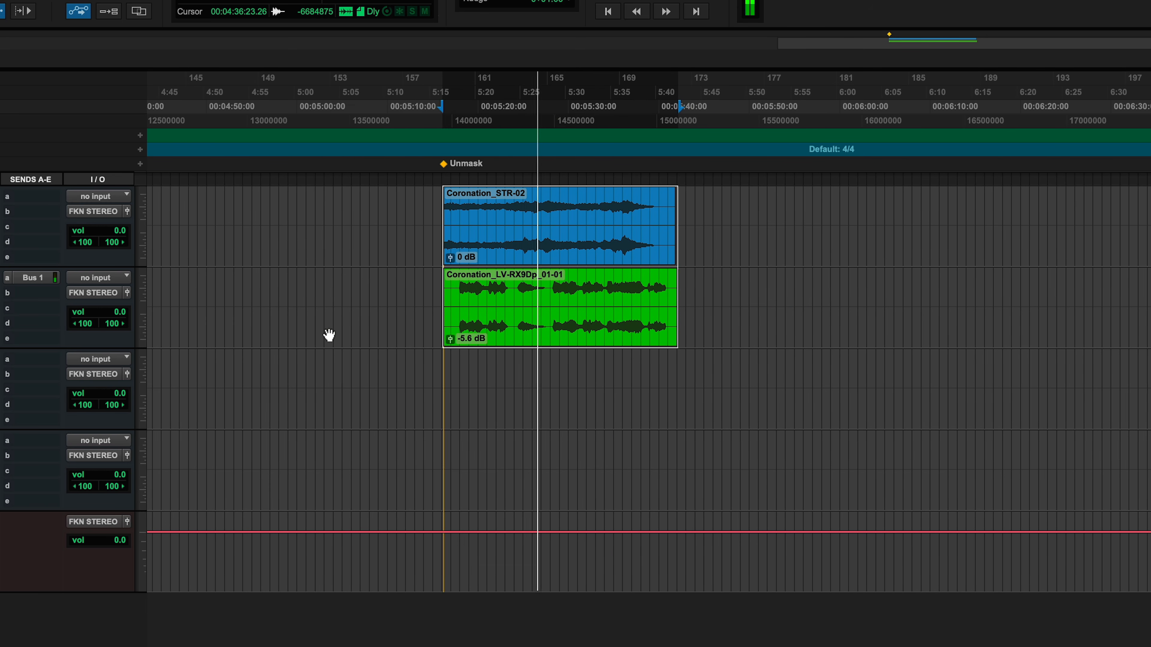
scroll(329, 335, "right", 3)
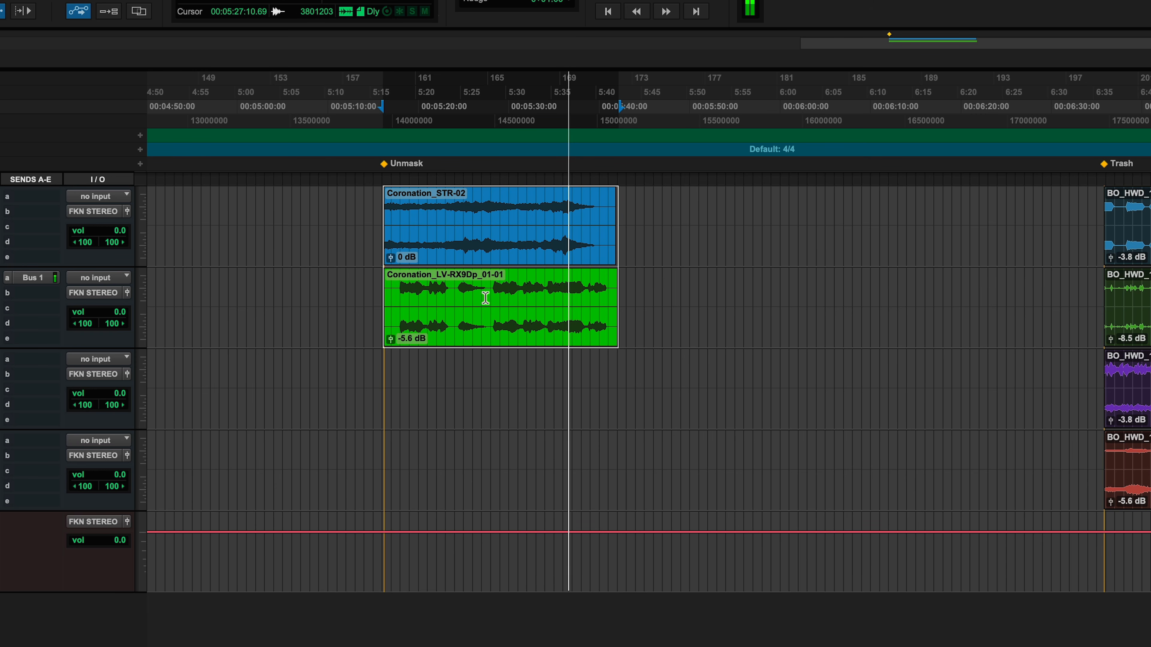
Select the latter part of both Coronation clips, from about 00:05:28 to 00:05:41, and play it.
left_click_drag(493, 289, 612, 234)
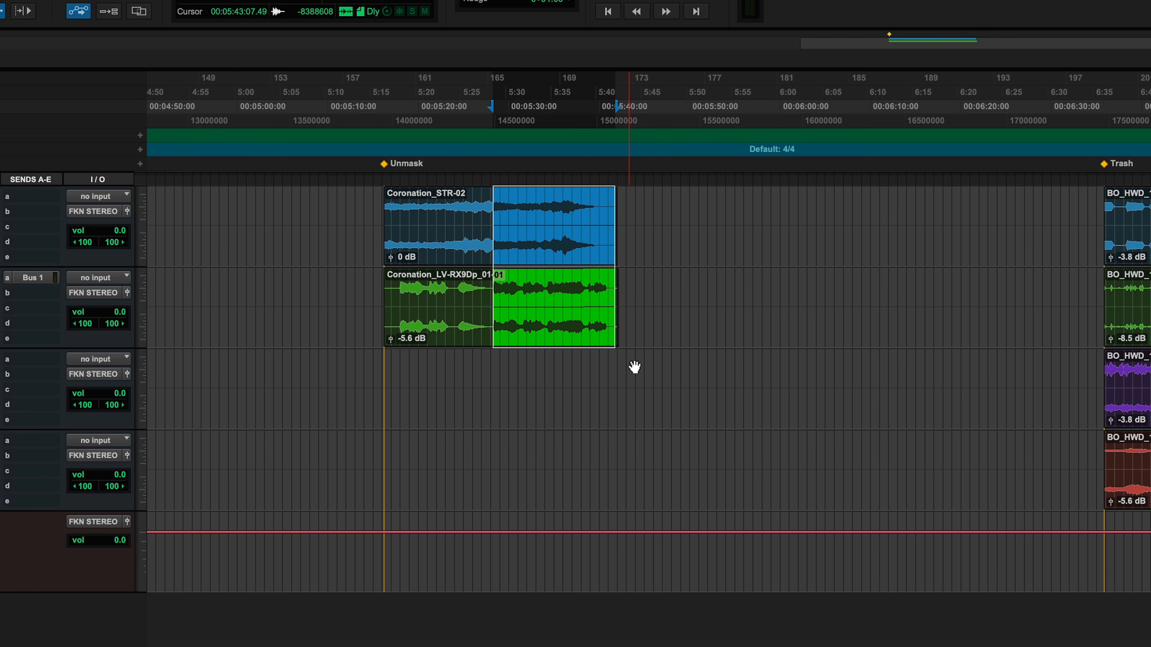
key("space")
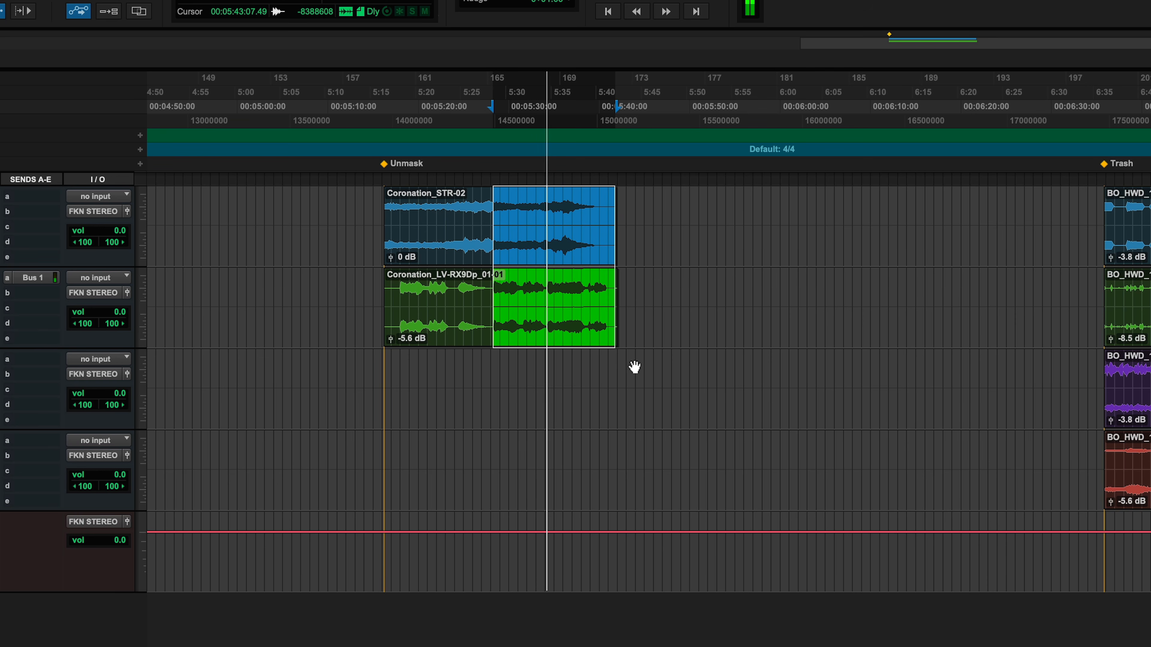
key("space")
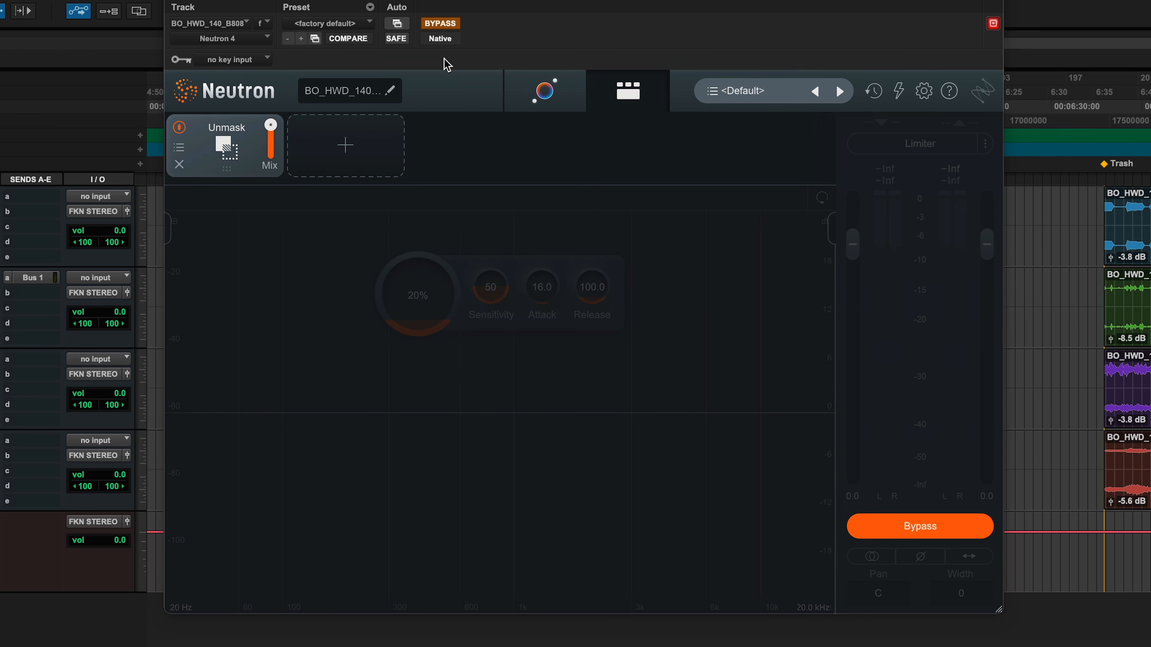
Take Neutron 4 out of bypass and set its key input to Bus 1 (Mono), fed by the vocal track.
left_click(439, 23)
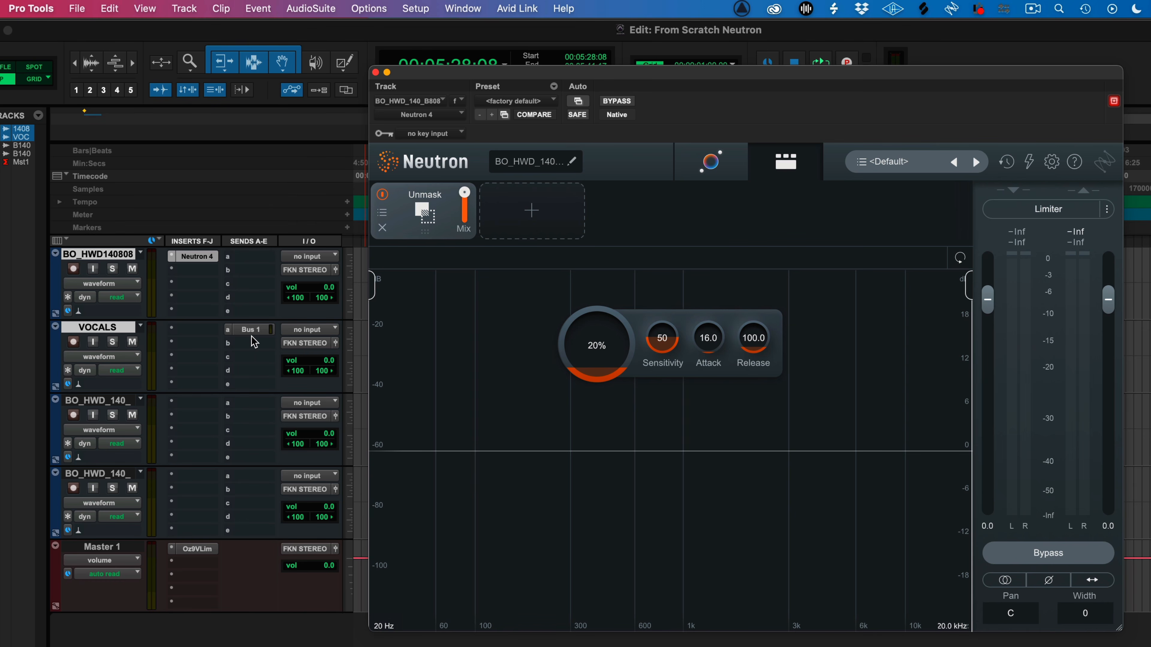
left_click(459, 136)
mouse_move(458, 134)
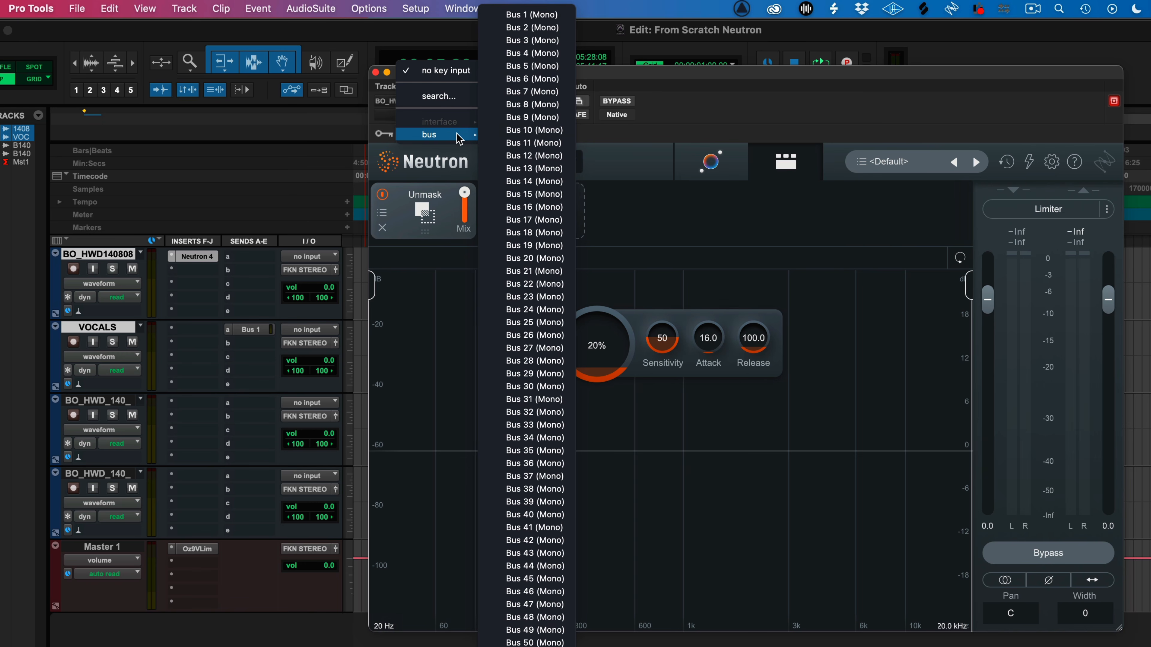
left_click(535, 16)
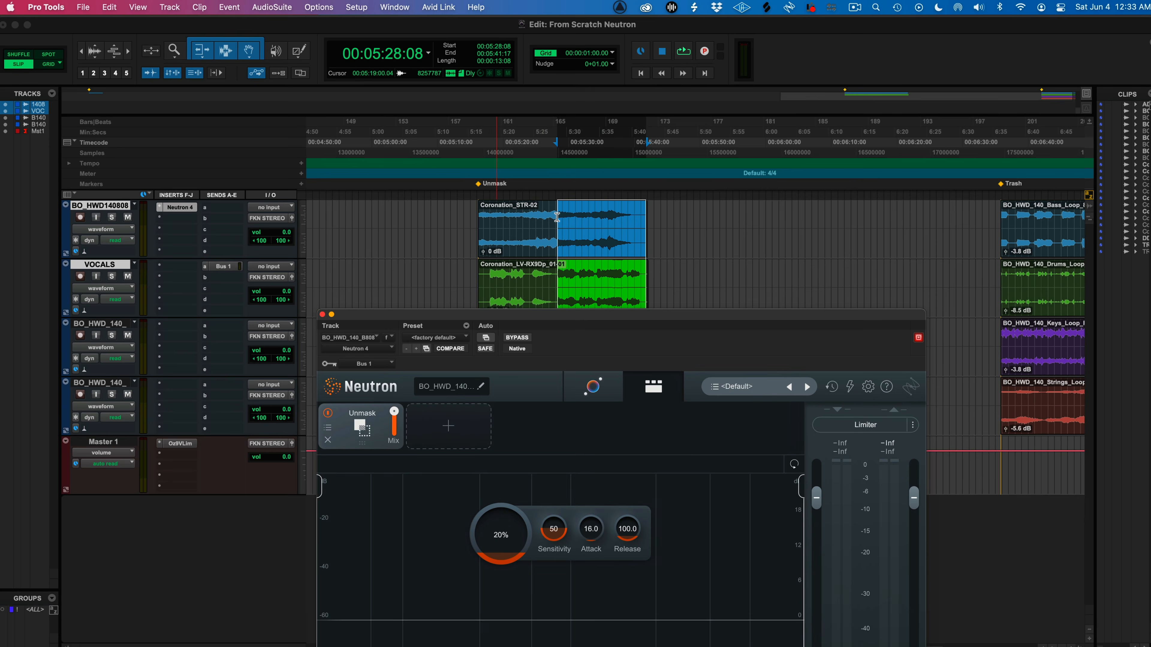
Reposition the Neutron window, set the Unmask amount to 0% and start playback of the selected section.
left_click_drag(464, 318, 461, 139)
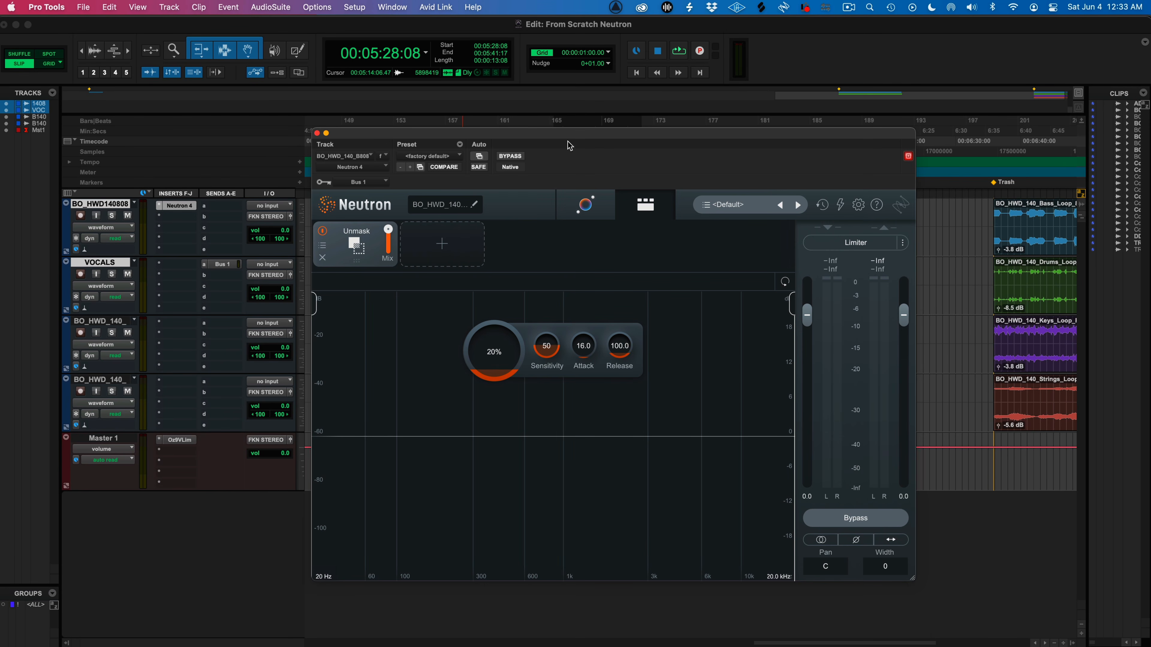
left_click_drag(538, 133, 538, 108)
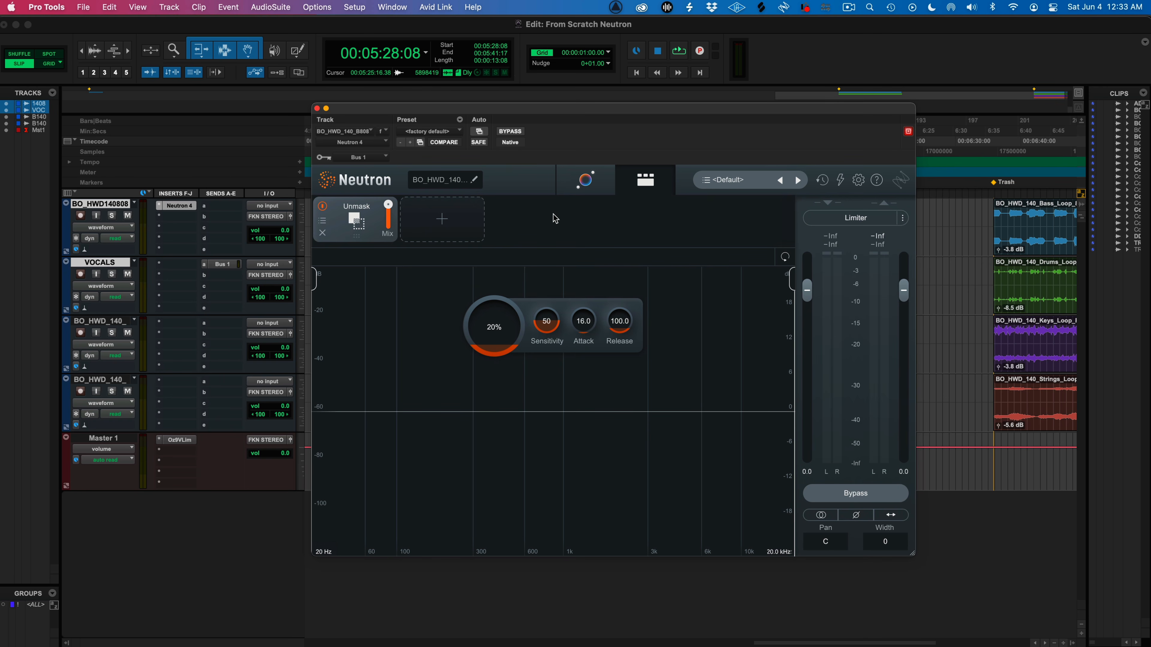
left_click_drag(511, 351, 513, 436)
key("space")
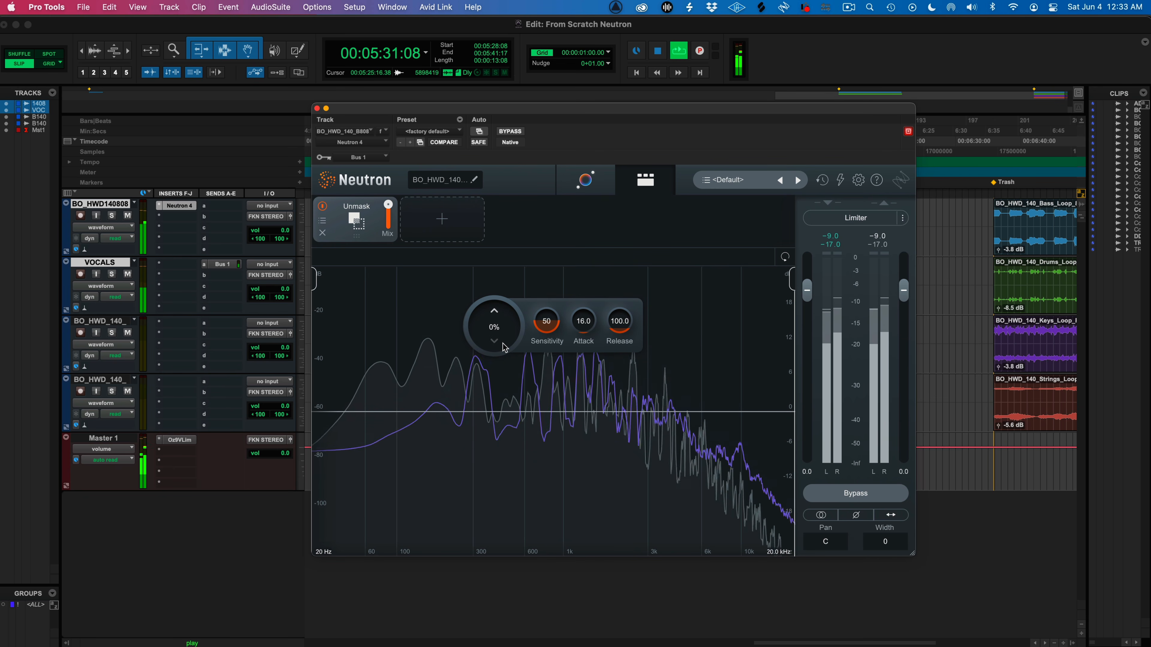
Set the Unmask amount to 14% during playback and limit its range to about 411 Hz through 6.1 kHz.
left_click_drag(505, 347, 504, 313)
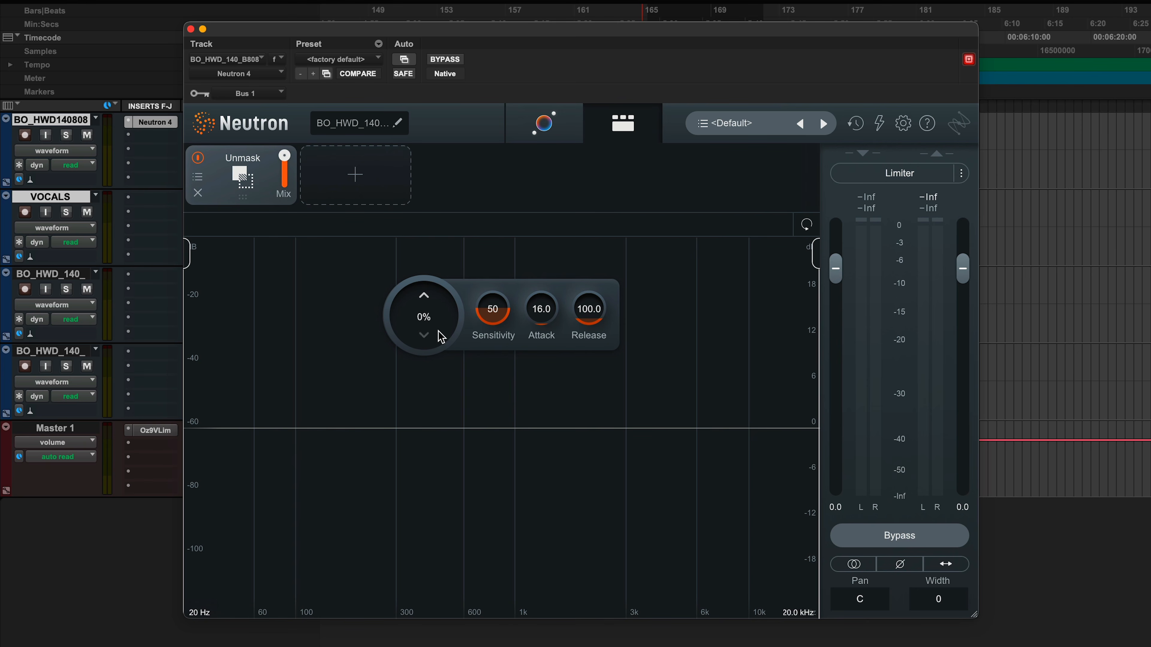
left_click_drag(440, 325, 439, 314)
mouse_move(443, 351)
left_mouse_down()
mouse_move(442, 366)
mouse_move(444, 340)
left_mouse_up()
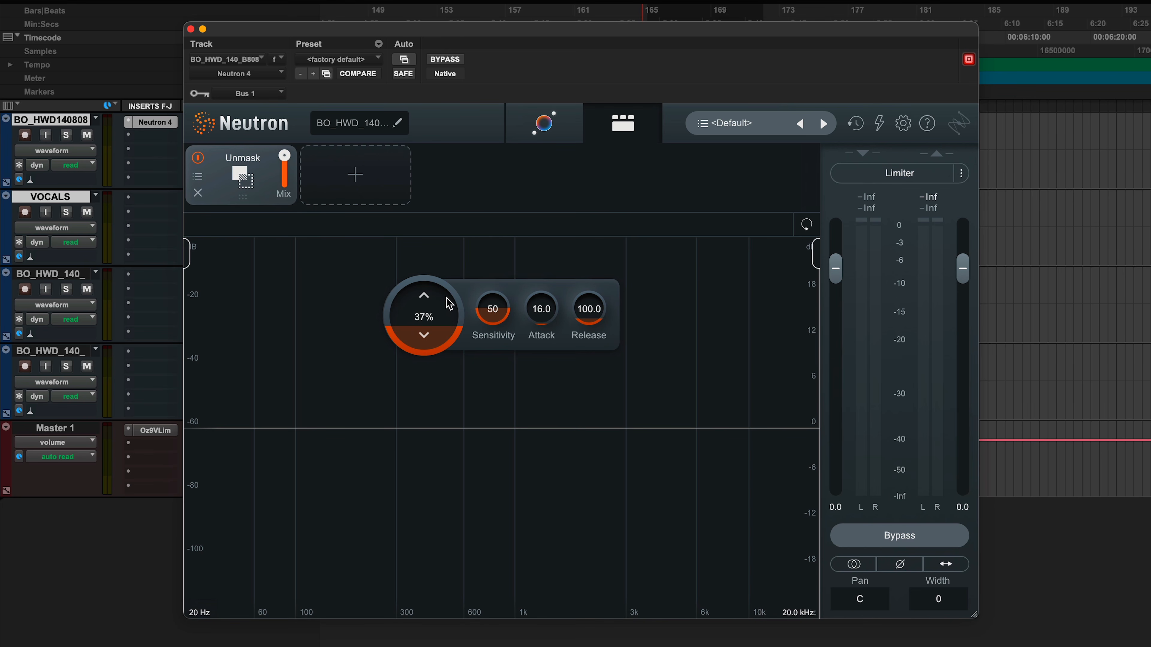
key("space")
mouse_move(448, 363)
left_mouse_down()
mouse_move(450, 391)
mouse_move(452, 351)
left_mouse_up()
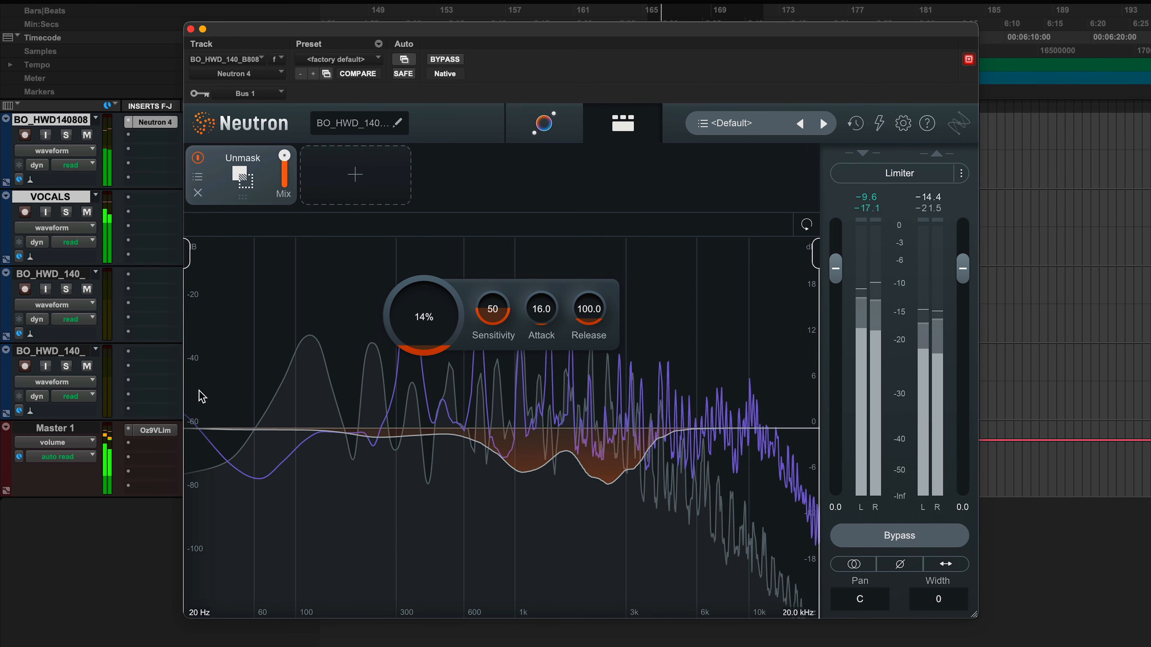
left_click_drag(192, 259, 434, 259)
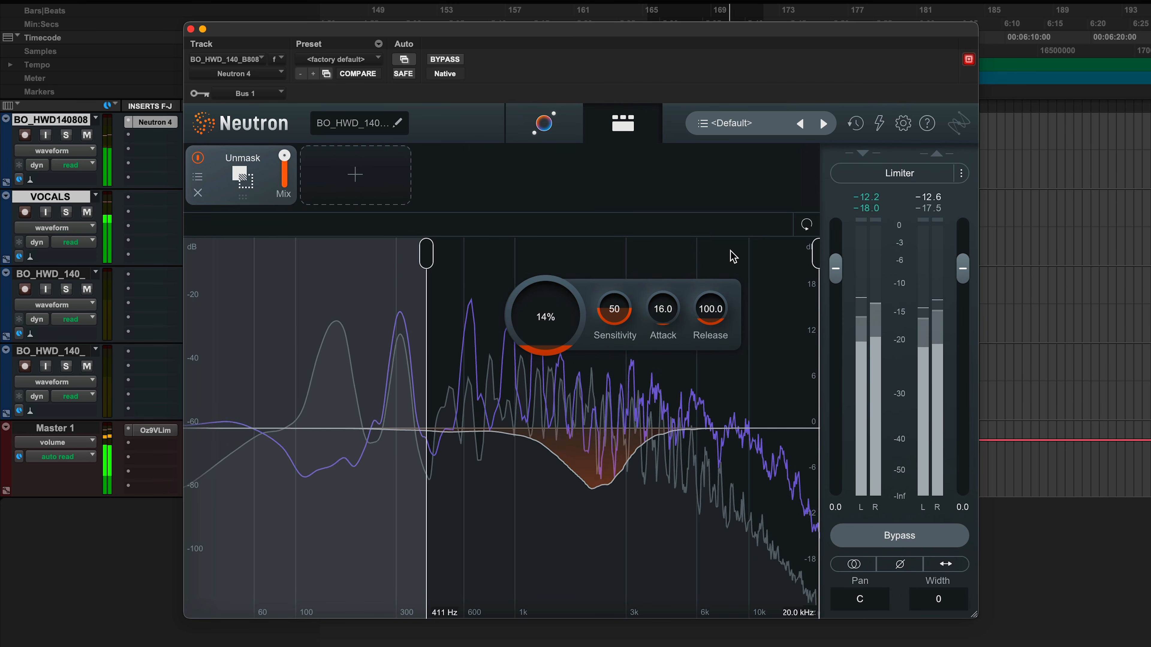
left_click_drag(814, 253, 698, 259)
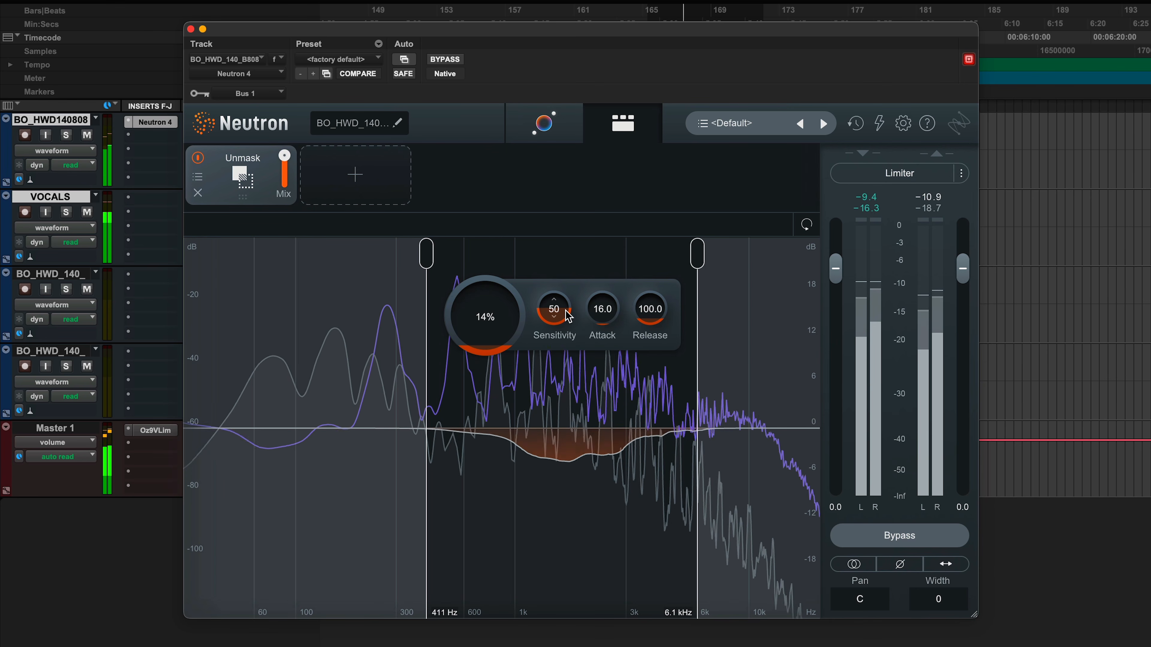
Audition Unmask sensitivity at 38, 80, 94 and 75, and reset it to its default of 50.
left_click_drag(569, 321, 569, 331)
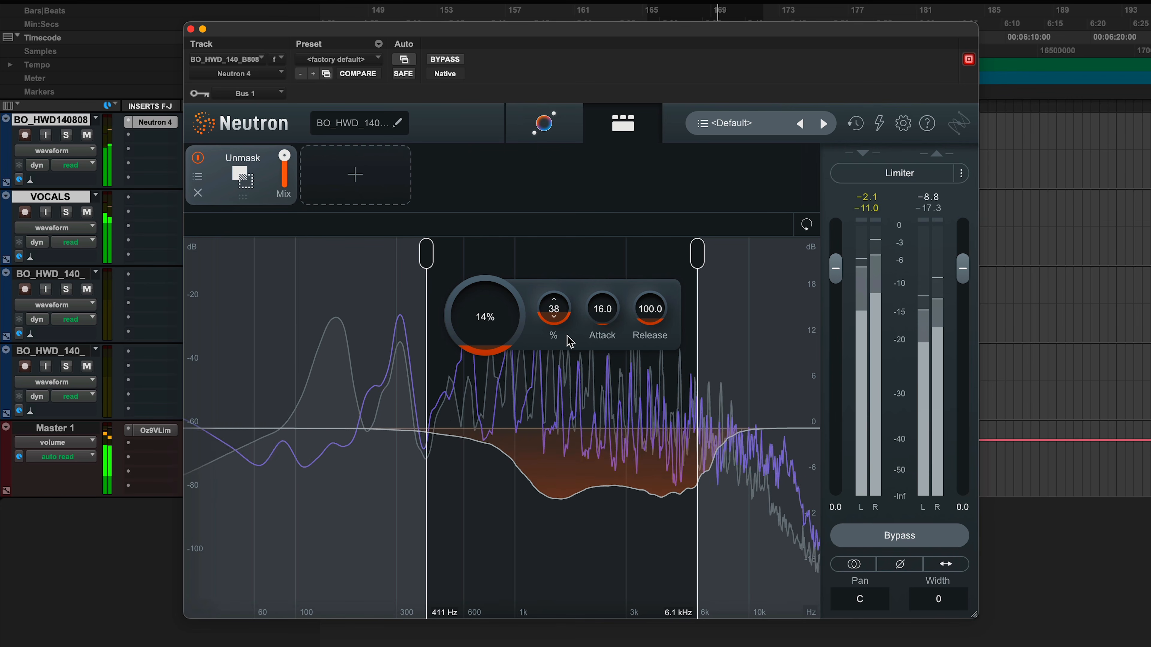
left_click_drag(570, 342, 564, 260)
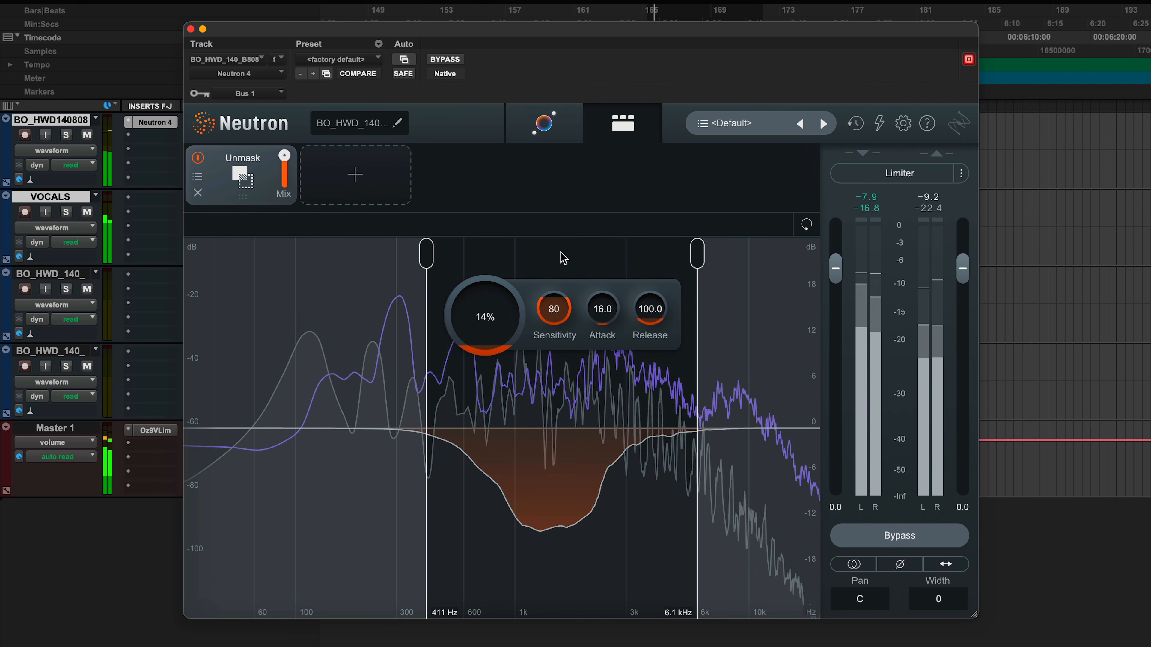
left_click_drag(565, 313, 565, 282)
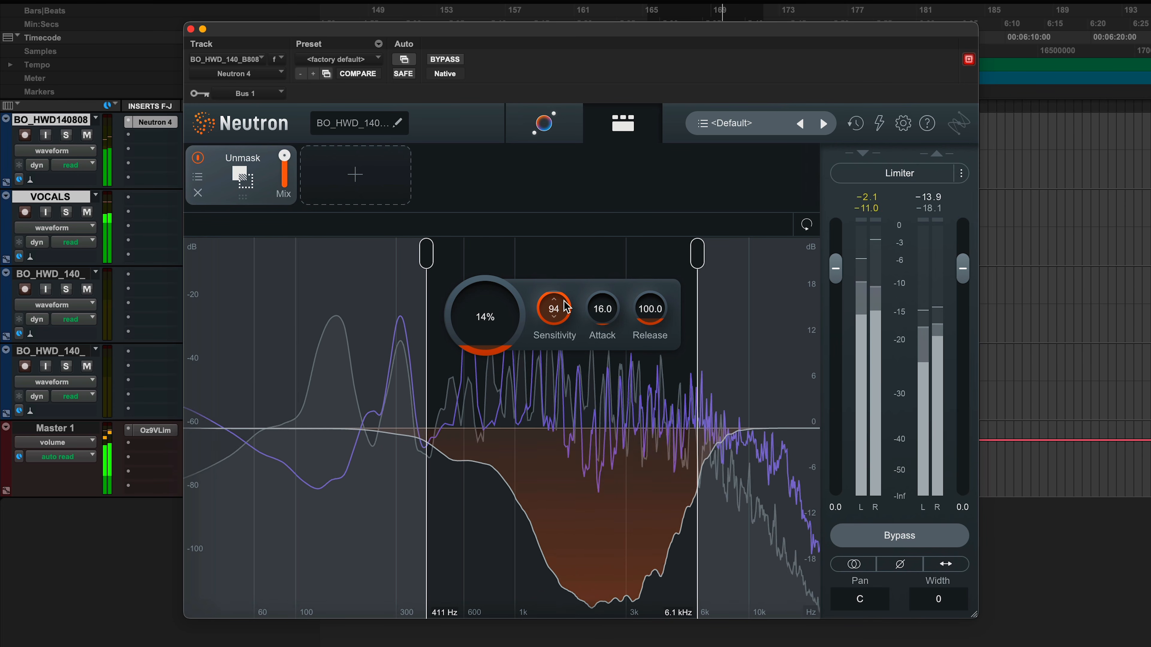
left_click_drag(567, 307, 567, 345)
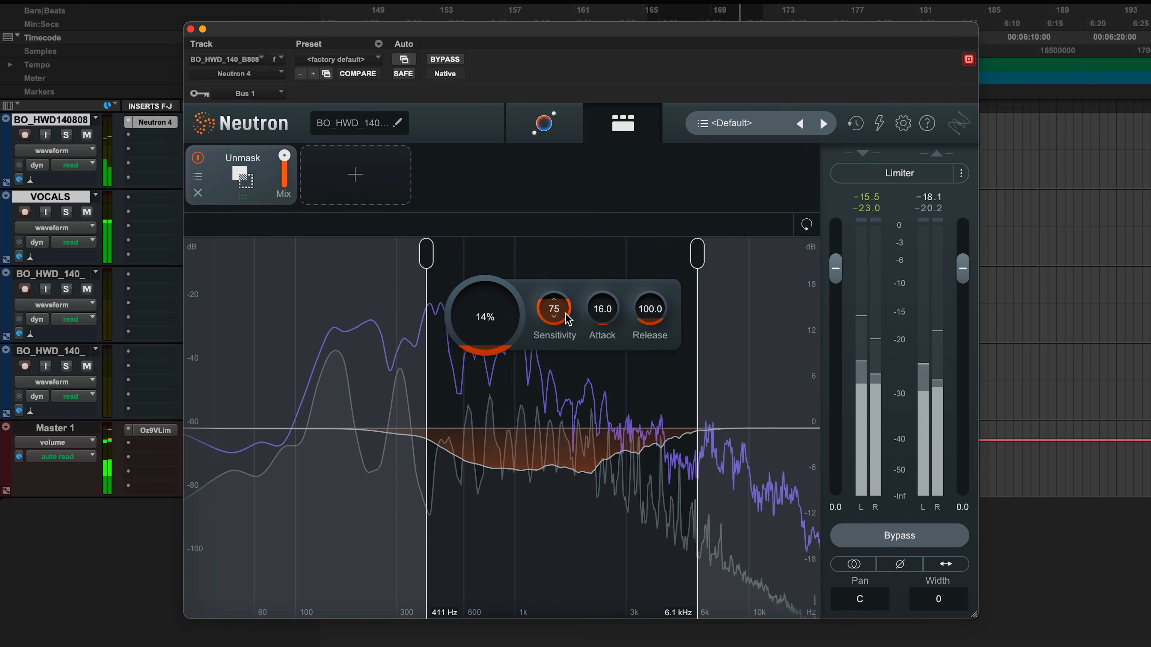
double_click(566, 313)
left_click(556, 326)
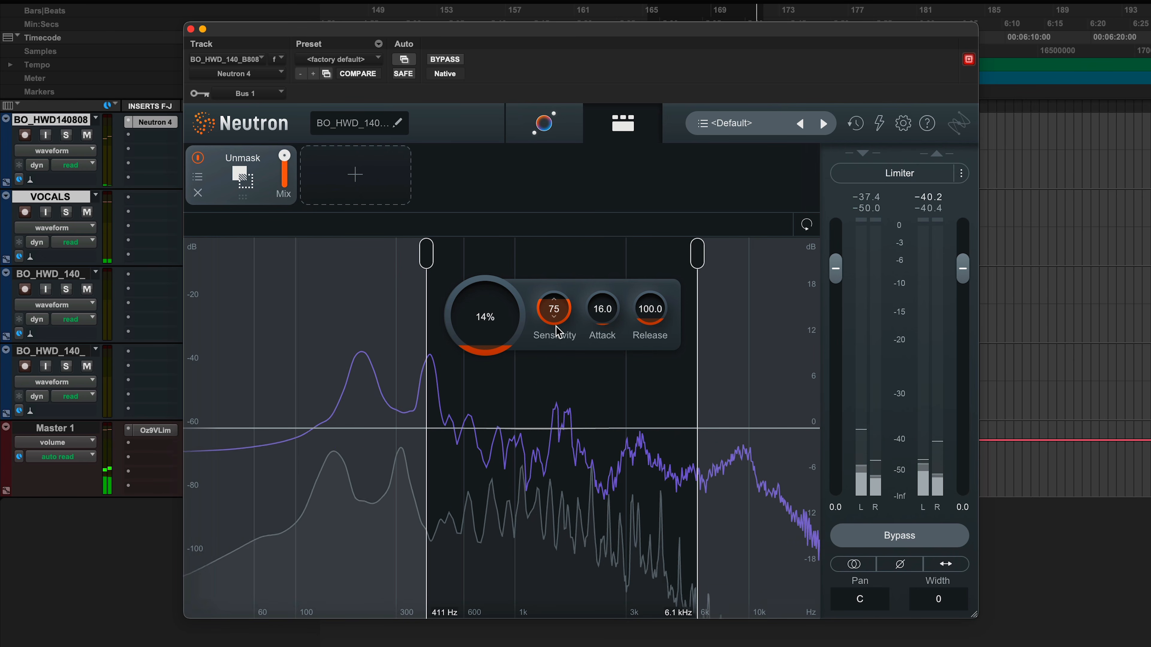
double_click(550, 325)
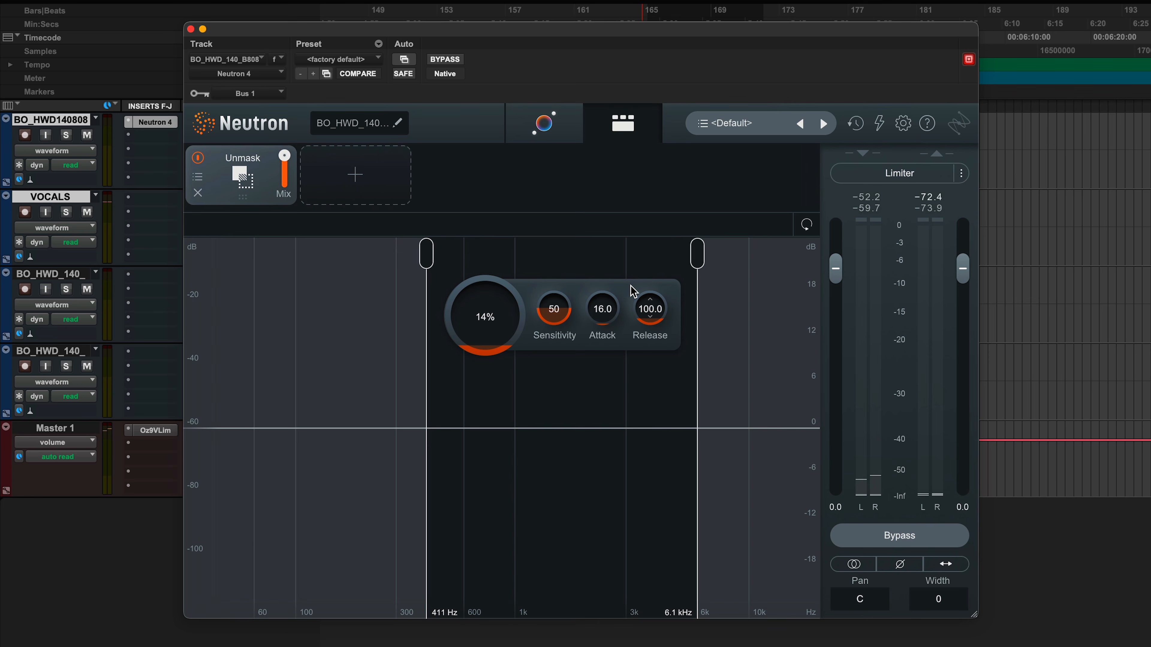
Set Unmask to 18% with attack 88.5 and release 178.0, and compare the sound with and without bypass.
left_click_drag(607, 313, 611, 249)
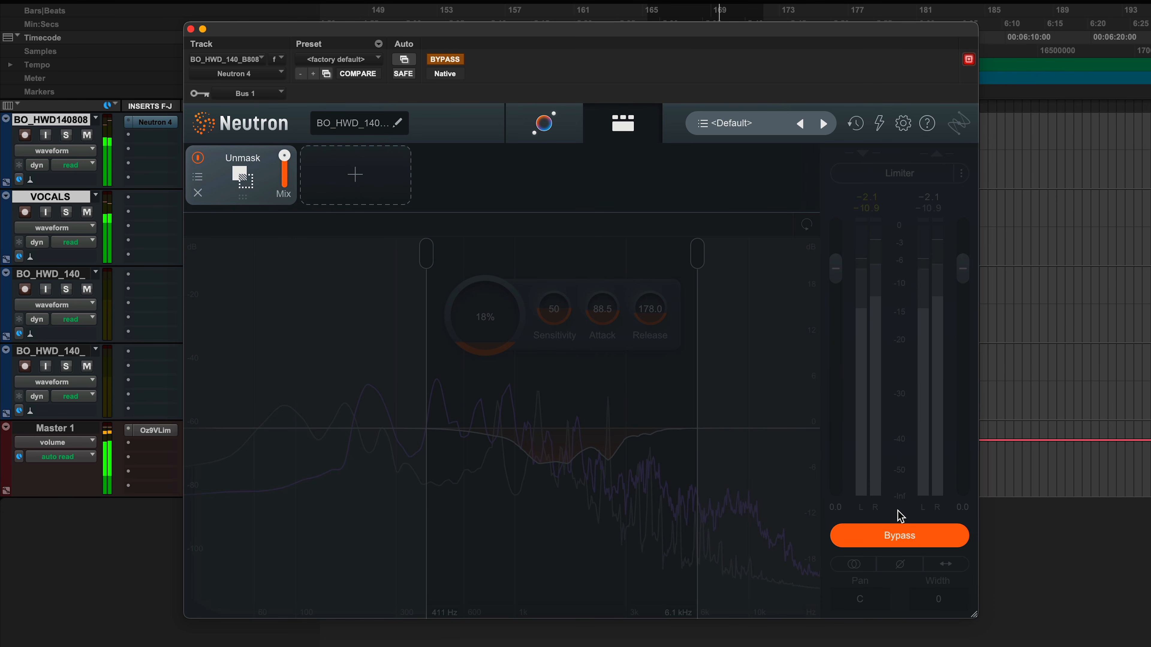
left_click(901, 534)
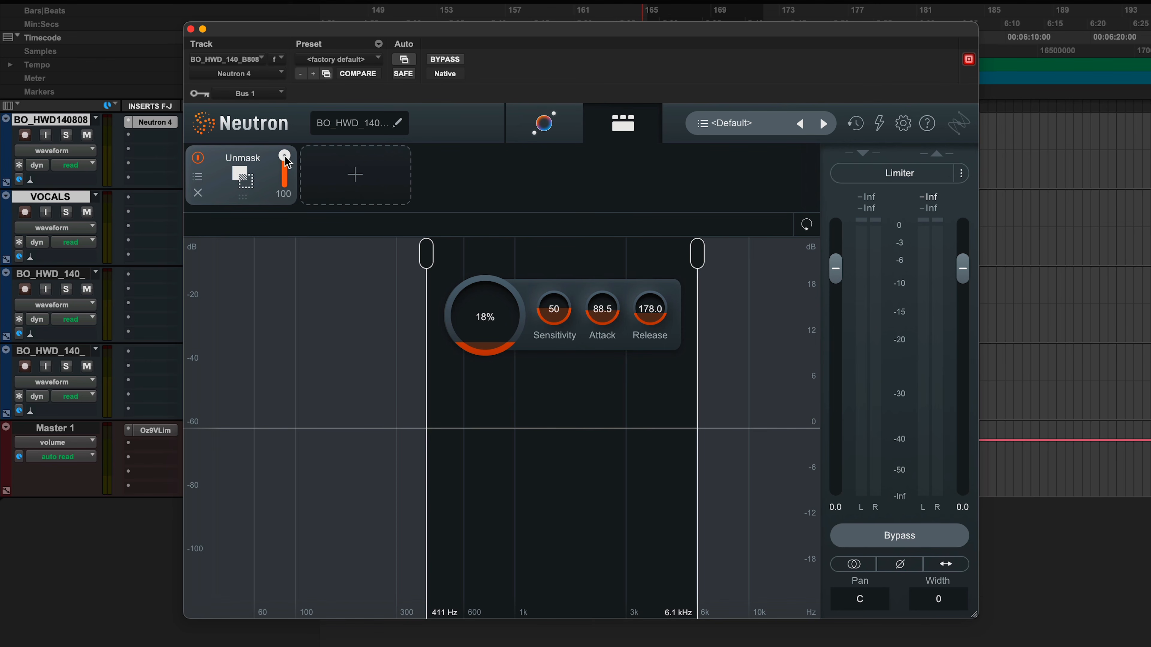
Check the Unmask module's mix control and examine its factory presets, leaving the preset manager without loading one.
left_click(285, 168)
left_click(290, 153)
left_click(284, 169)
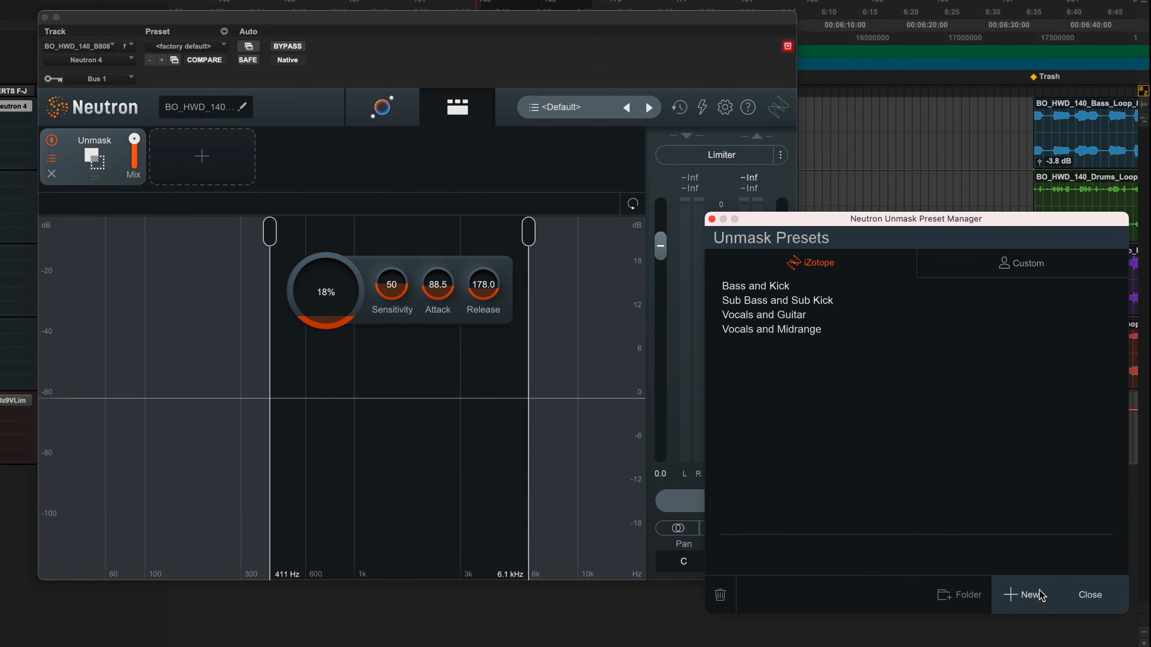
left_click(1092, 603)
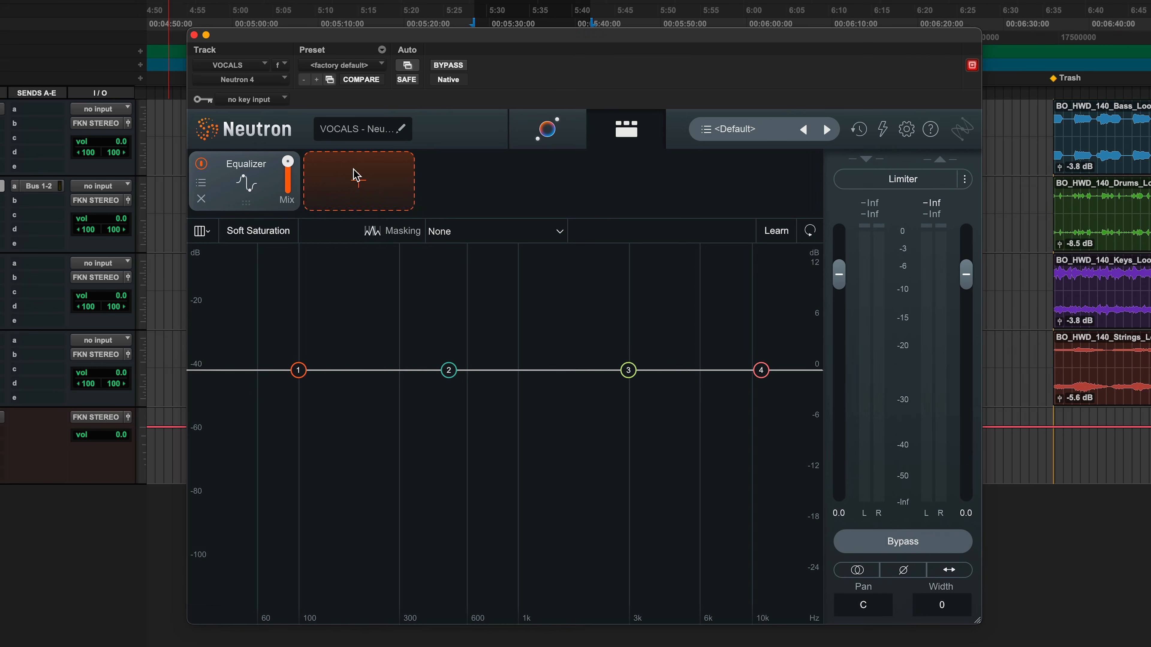
Add eight extra nodes along the VOCALS equalizer curve, moving lowpass node 10 to about 7252 Hz.
left_click(356, 175)
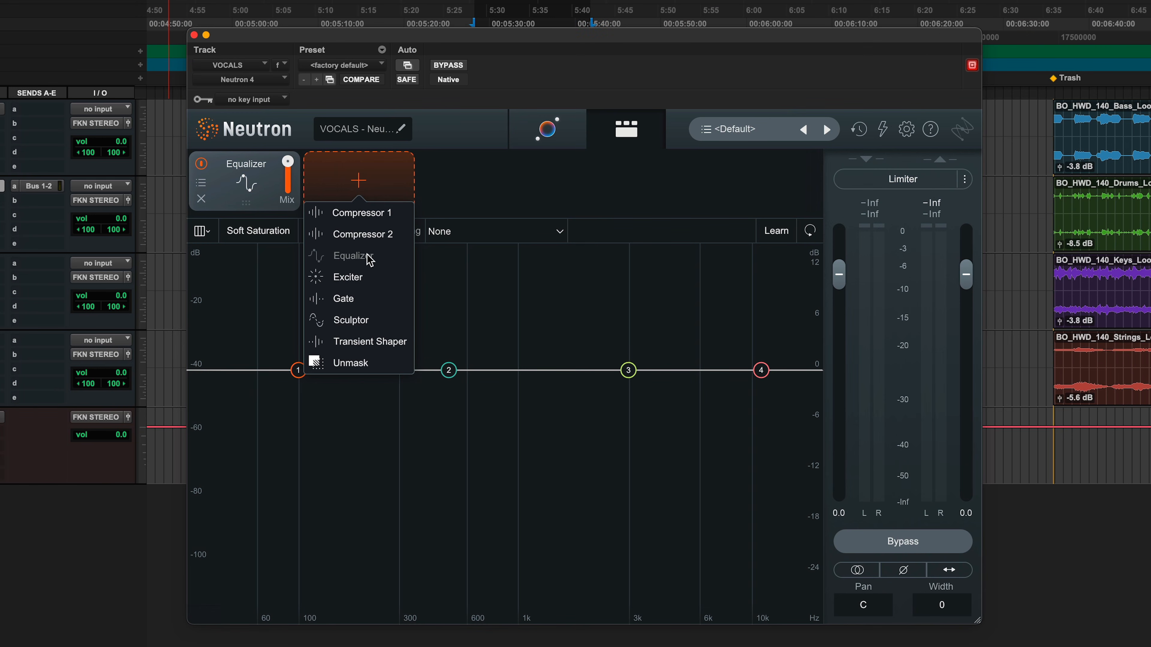
left_click(256, 197)
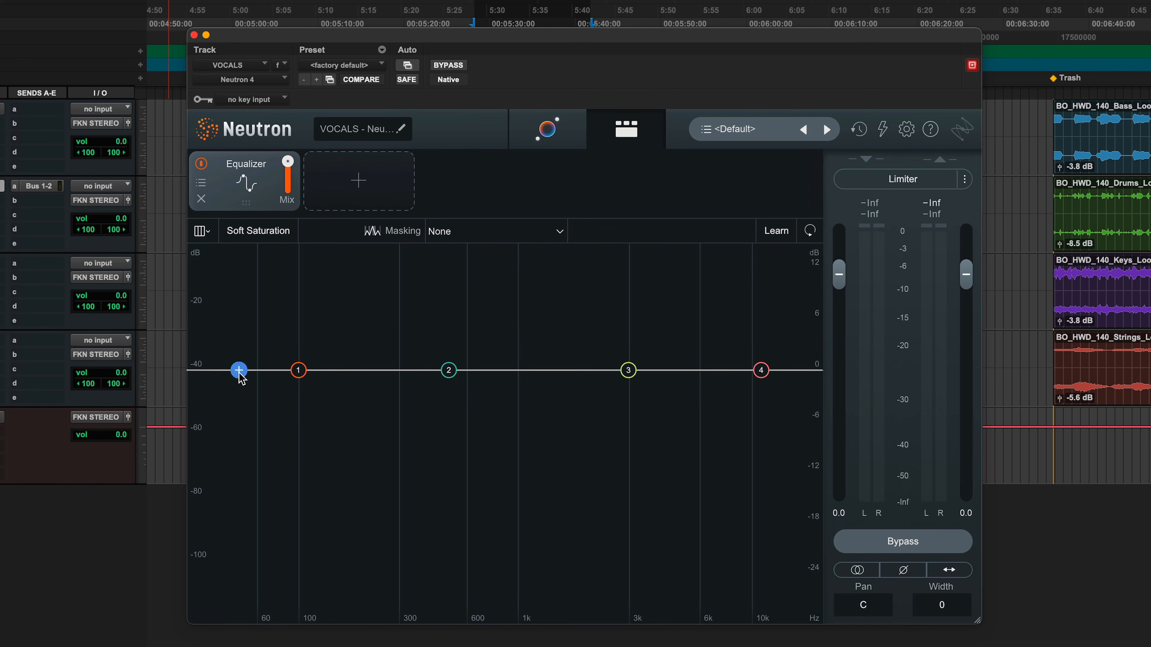
left_click(239, 371)
left_click(370, 370)
left_click(523, 371)
left_click(676, 371)
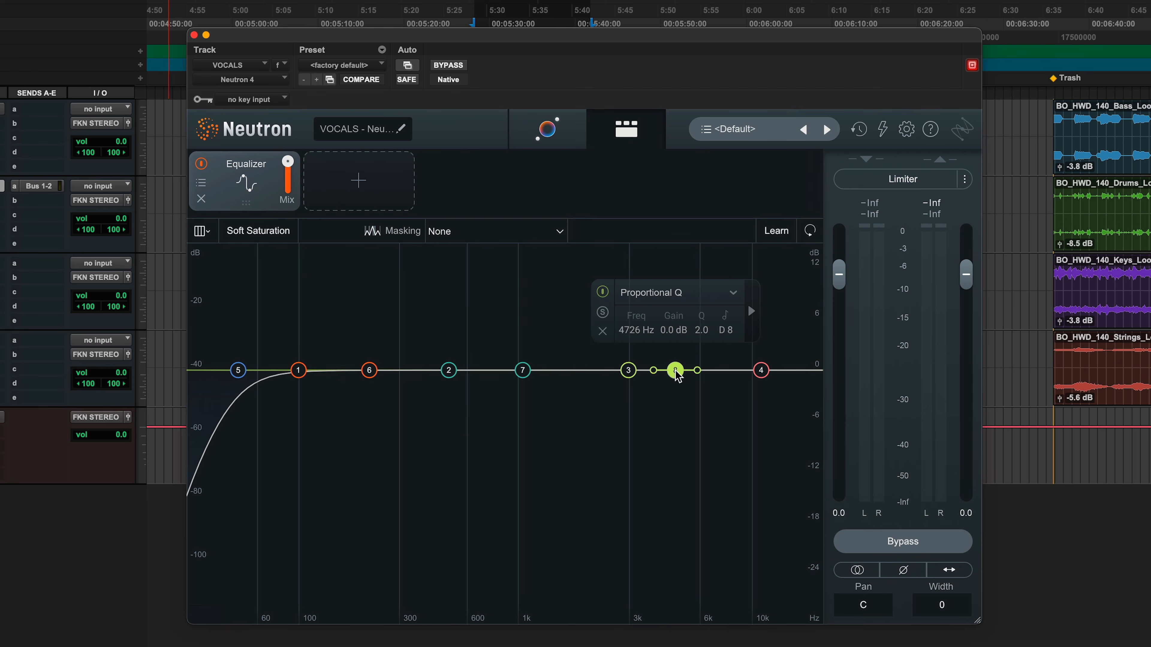
left_click(574, 370)
left_click(736, 370)
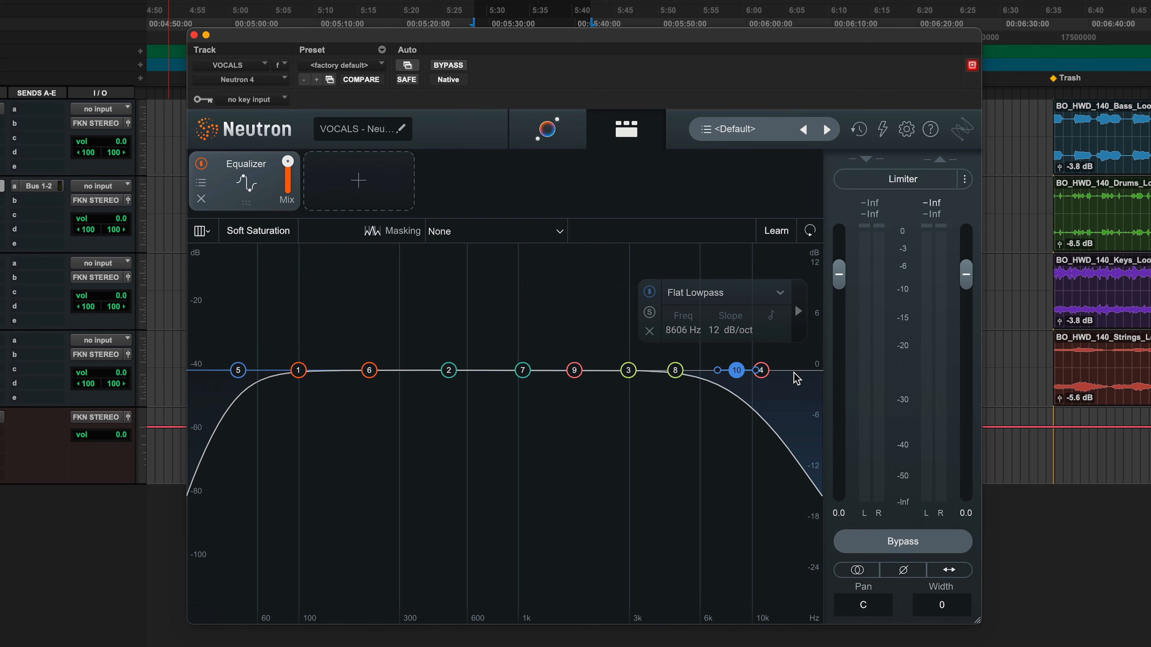
left_click_drag(733, 374, 716, 374)
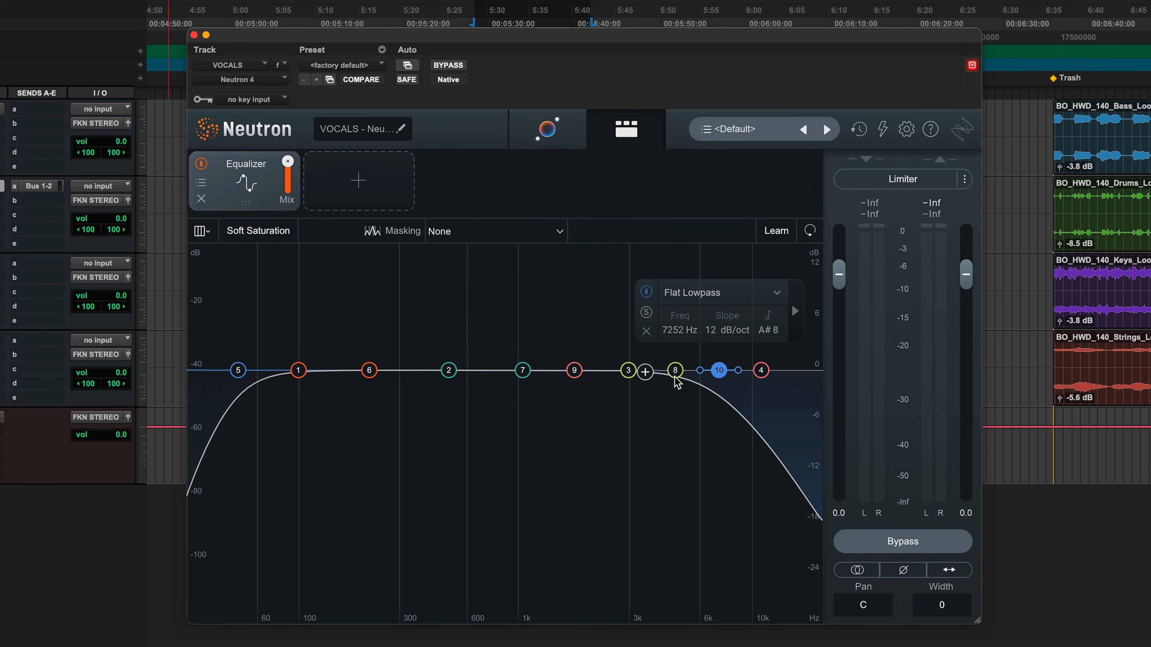
left_click(481, 371)
left_click(416, 371)
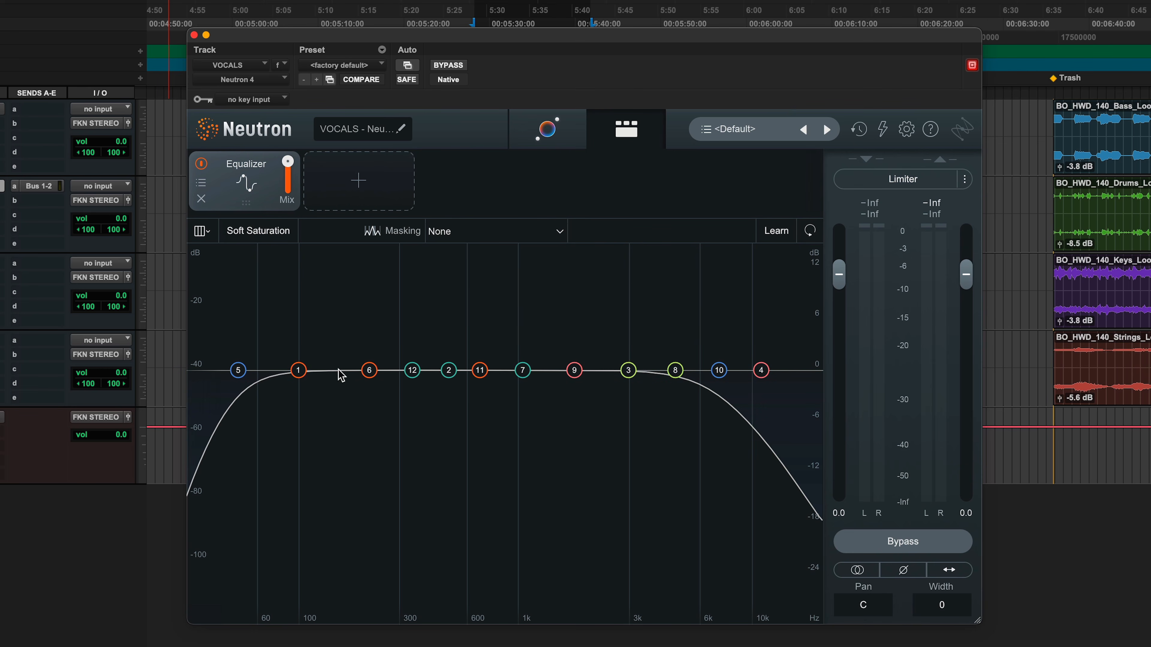
Try a dynamic boost on node 12 of about 9.2 dB at 282 Hz with Q 0.1, and reset the equalizer.
left_click_drag(413, 376, 406, 315)
mouse_move(452, 371)
left_mouse_down()
mouse_move(451, 436)
mouse_move(450, 392)
left_mouse_up()
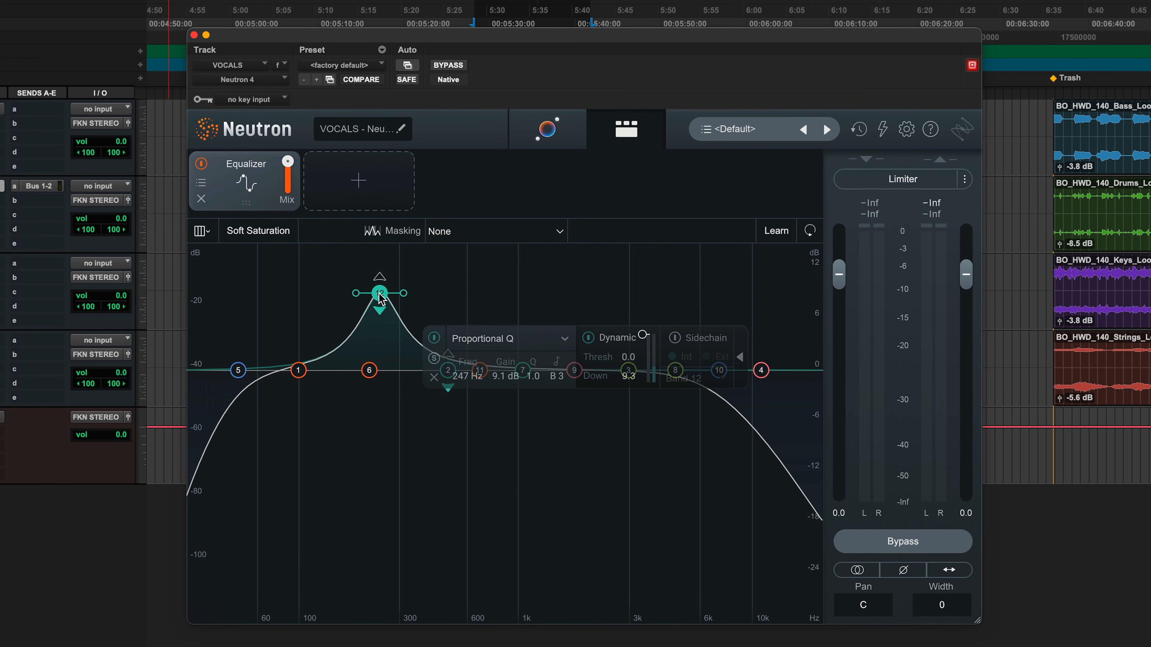
left_click_drag(398, 303, 452, 296)
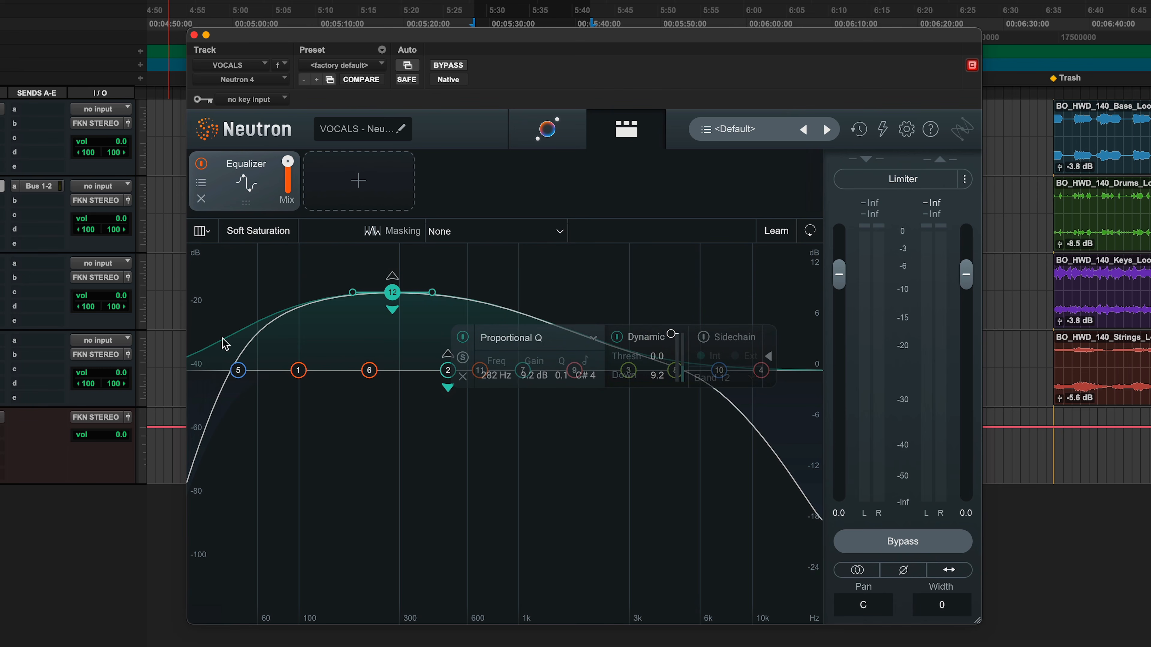
left_click(811, 234)
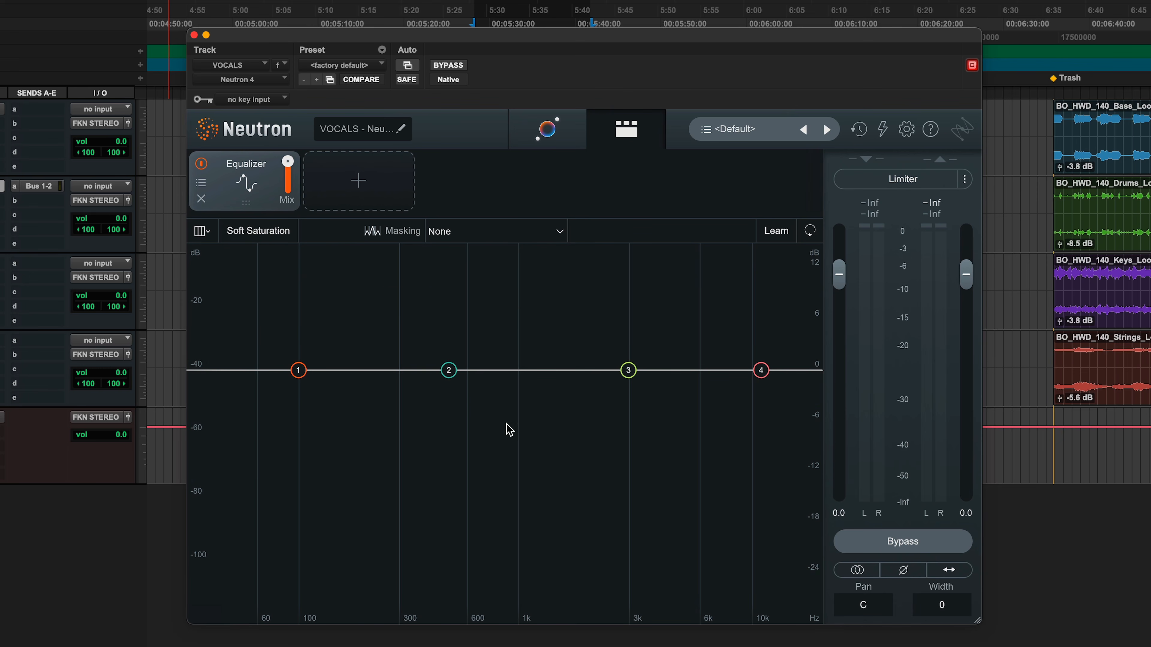
Add outer nodes 5 and 6, boost high-shelf node 4 by about 5.4 dB at 11172 Hz, and raise node 1.
left_click_drag(211, 372, 243, 385)
left_click_drag(809, 372, 764, 324)
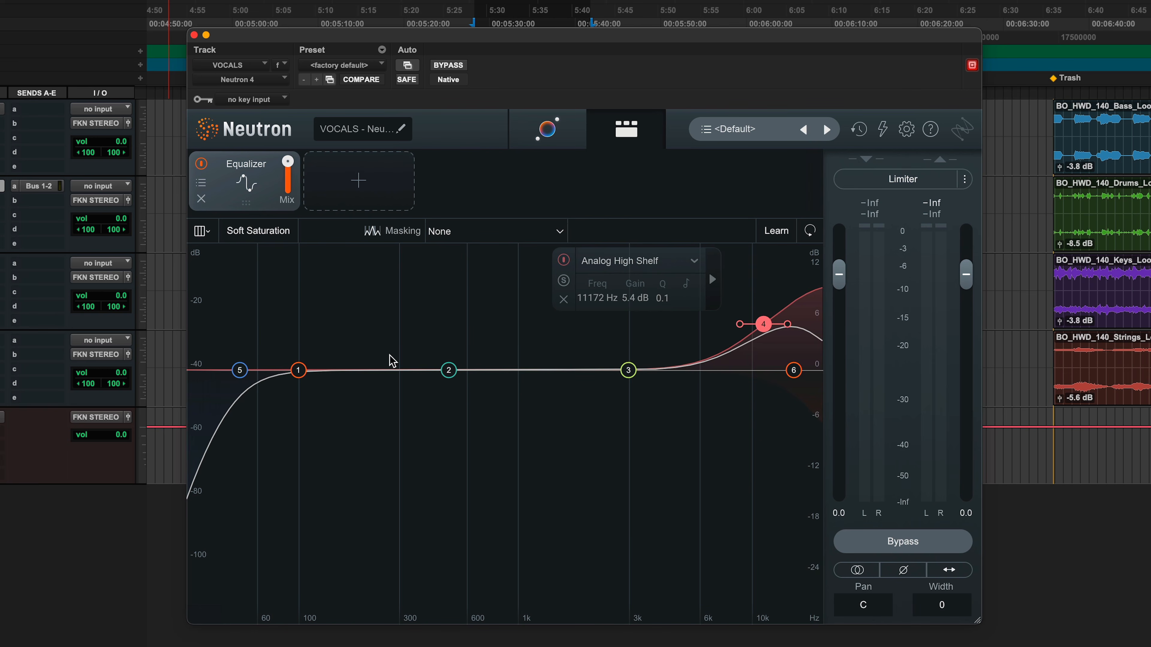
left_click_drag(299, 372, 290, 338)
Cut node 3 by about 9.4 dB at 1107 Hz and boost node 2 by about 10.3 dB at 338 Hz.
left_click_drag(627, 372, 528, 450)
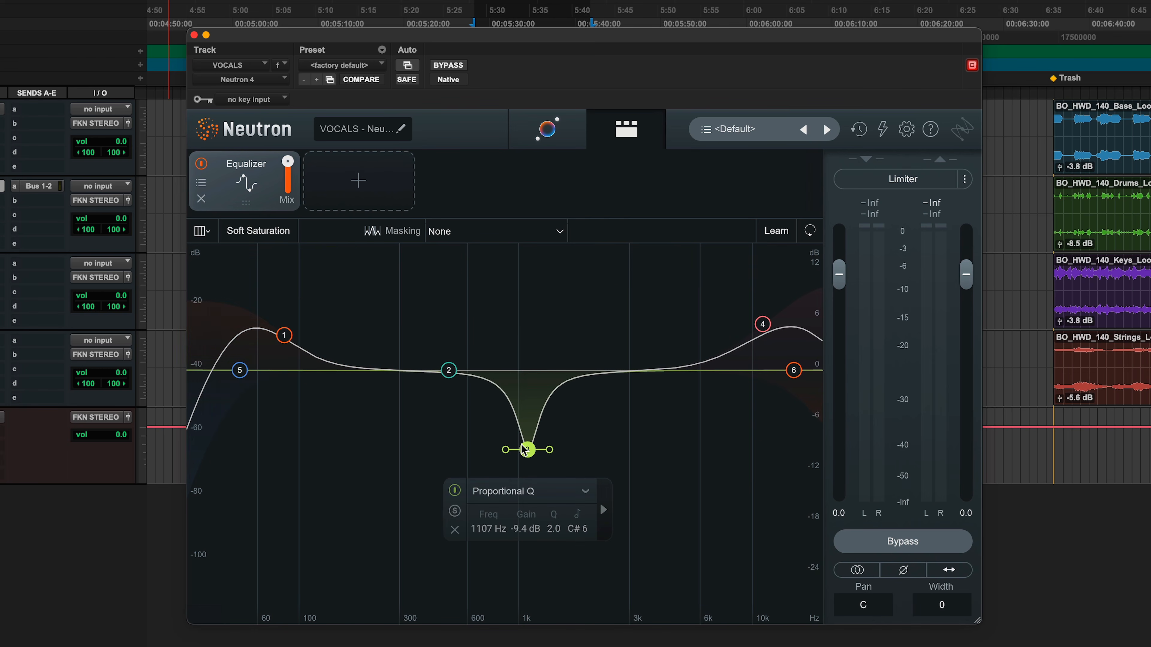
left_click_drag(448, 371, 411, 282)
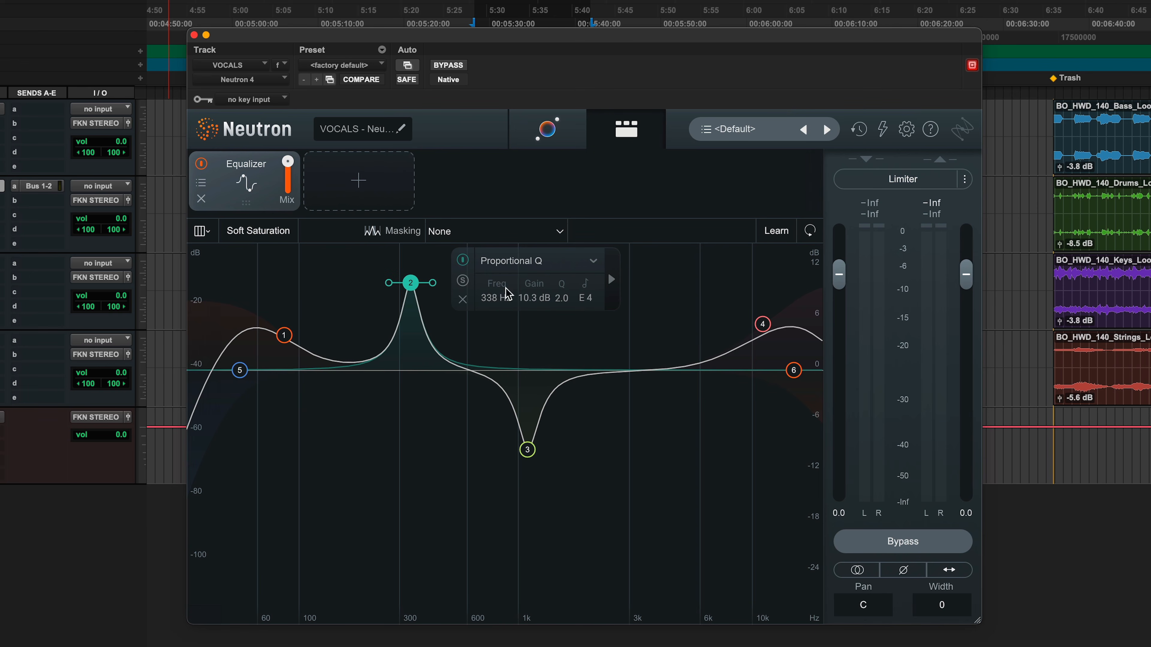
Examine the filter shapes available for node 2, including the low shelf variants, without changing its type.
left_click(519, 263)
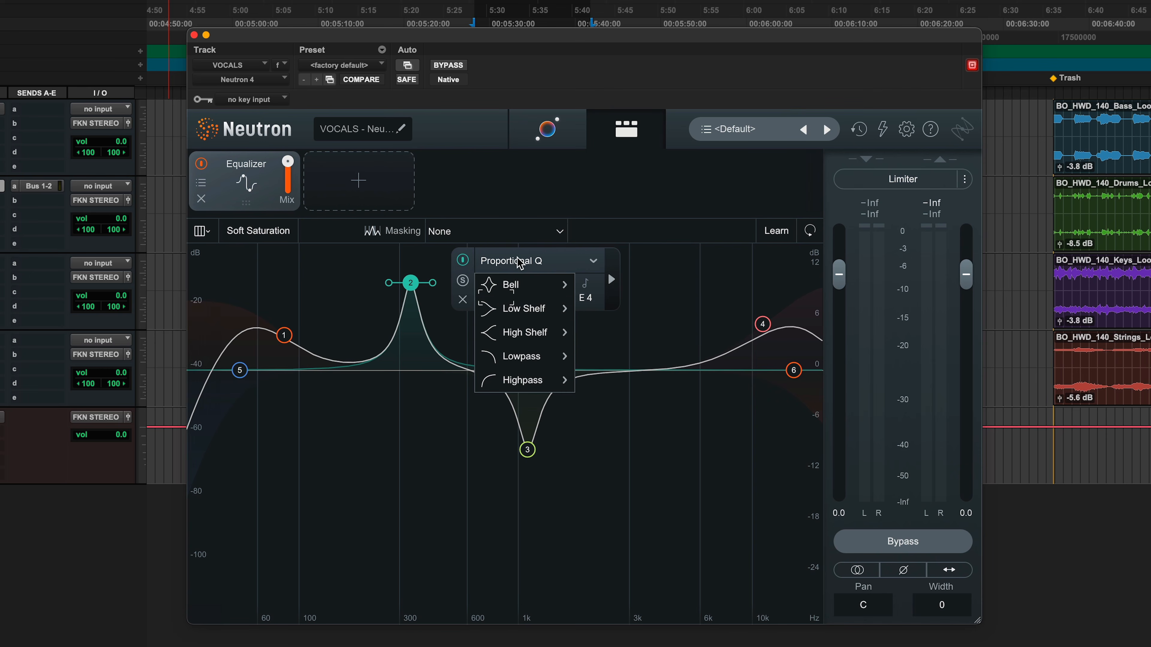
mouse_move(522, 316)
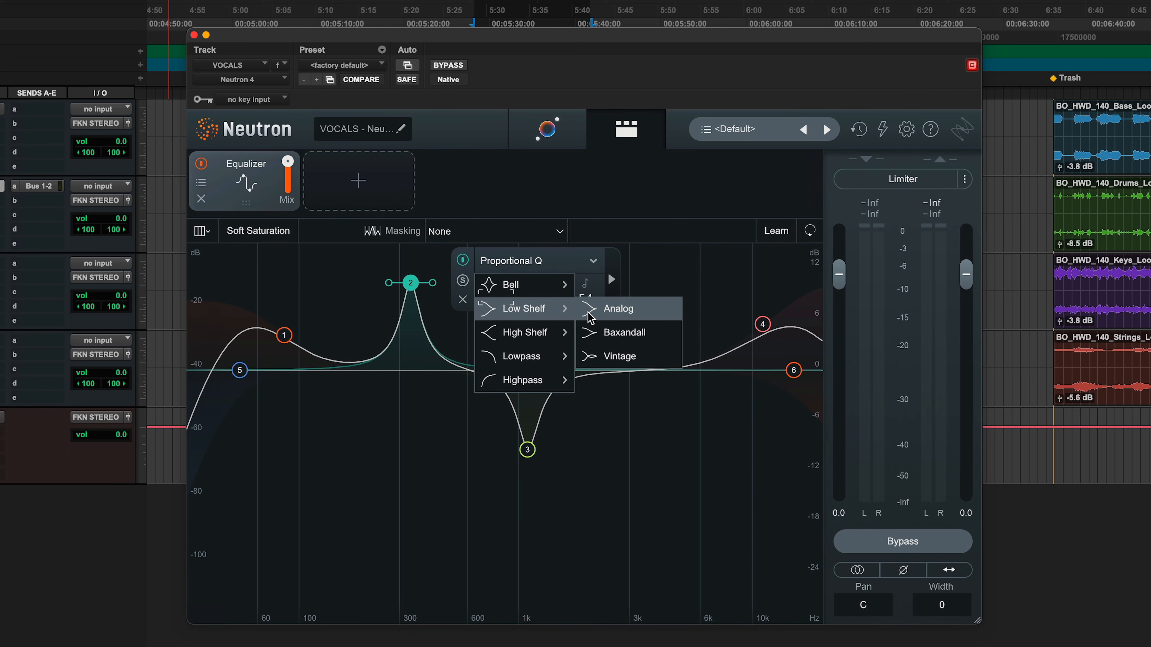
left_click(539, 263)
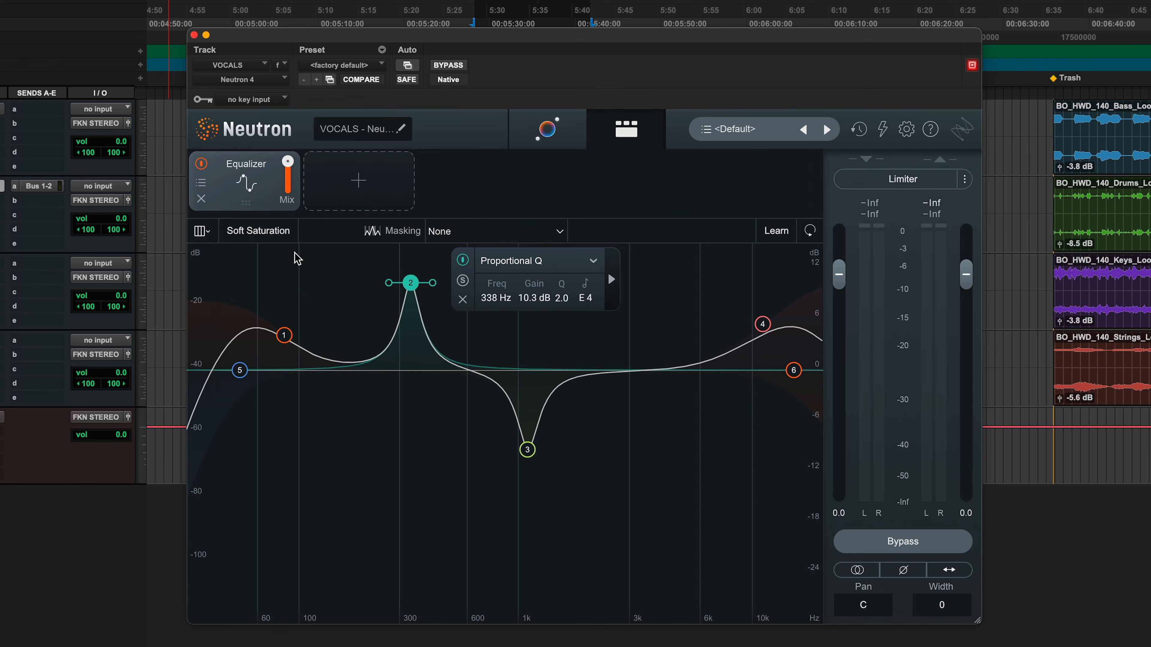
Change the equalizer's frequency scale to Piano Roll and move node 3 to about 1921 Hz at -8.3 dB.
left_click(206, 236)
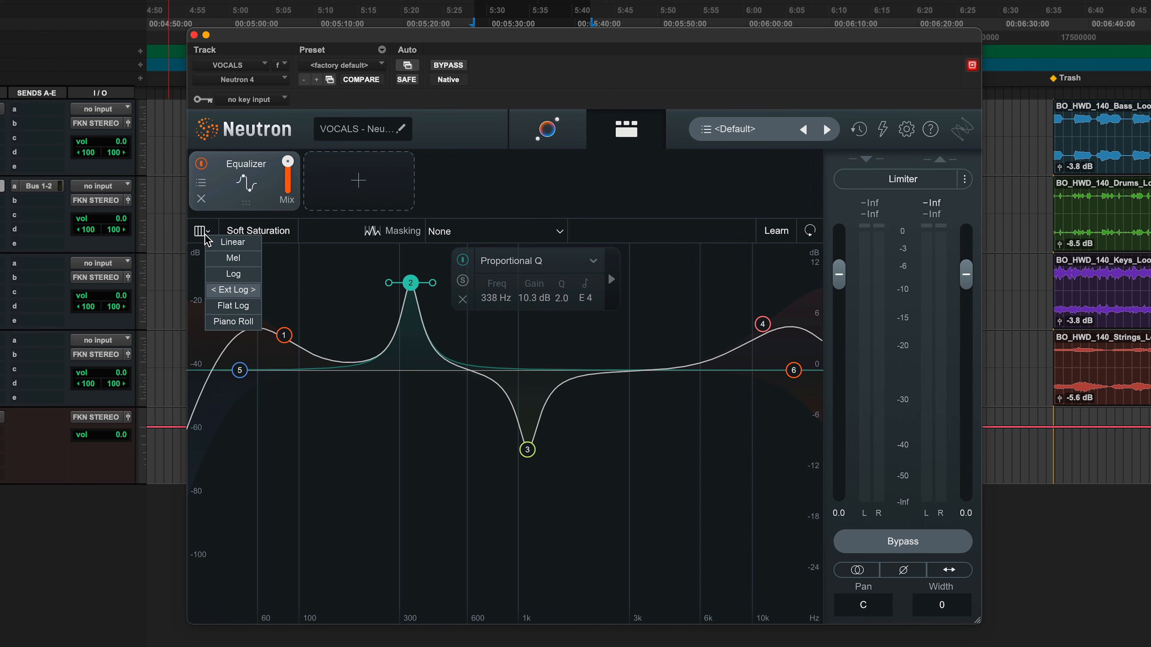
left_click(234, 319)
left_click_drag(528, 451, 584, 441)
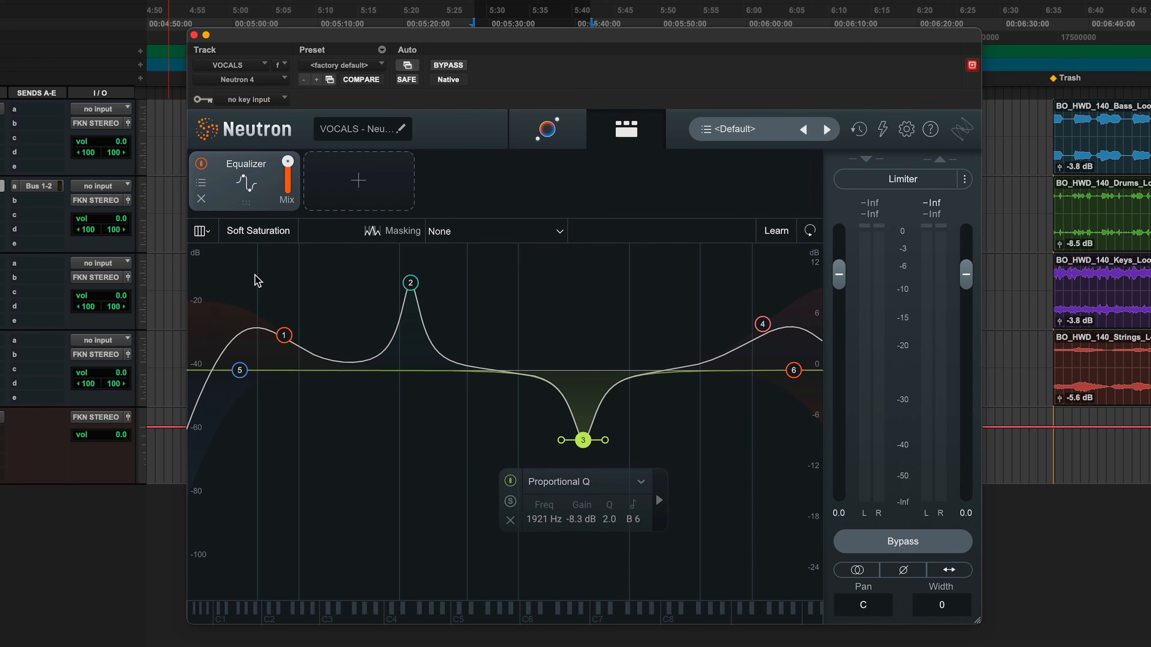
left_click(211, 233)
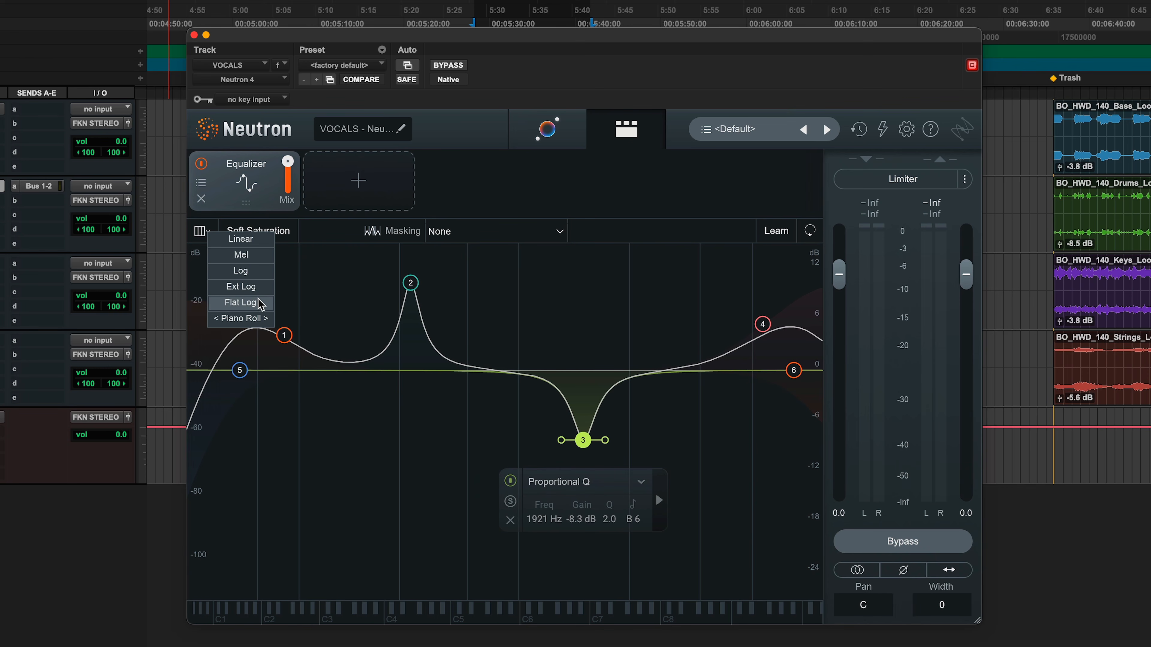
left_click(329, 270)
Retune node 3 to about 968 Hz (B5) at 6.7 dB and node 2 to about 260 Hz (C4) at 9.2 dB.
left_click_drag(580, 448, 511, 323)
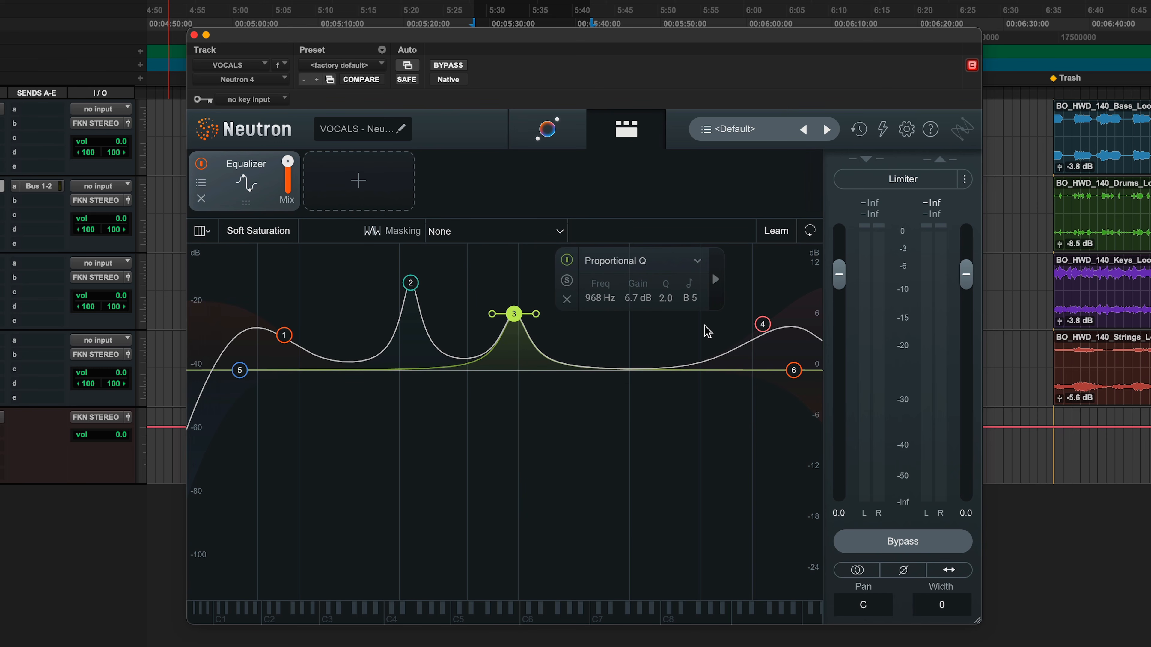
left_click_drag(411, 283, 385, 292)
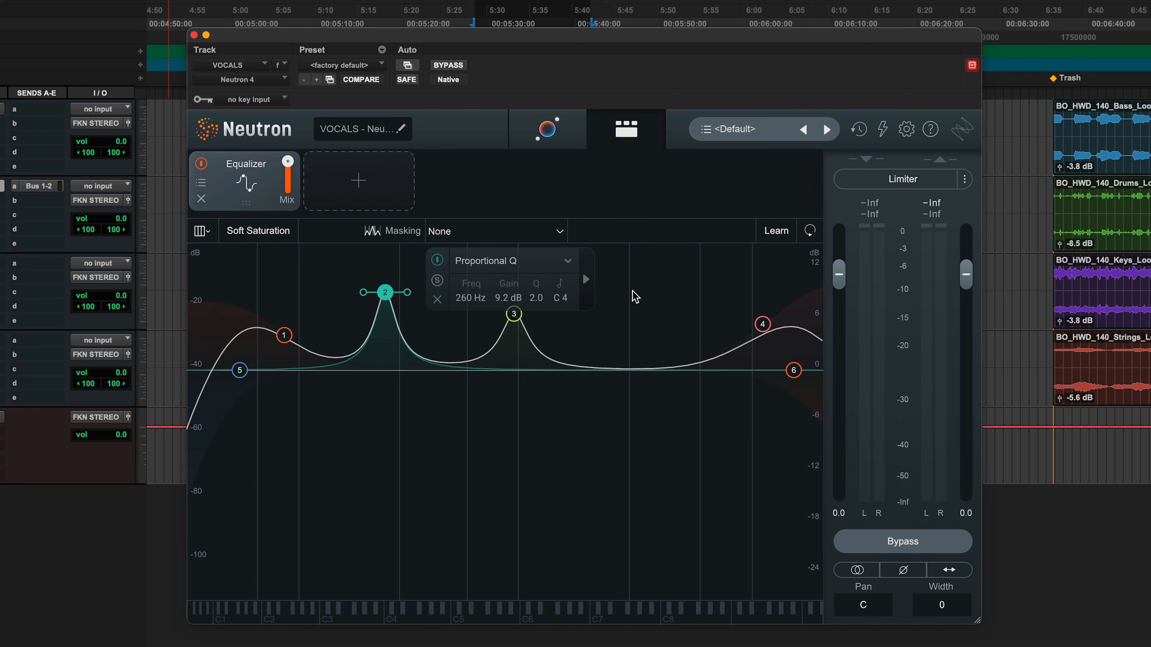
Turn on Dynamic mode for node 2 and move it to about 253 Hz at -9.7 dB.
left_click(587, 281)
left_click(591, 336)
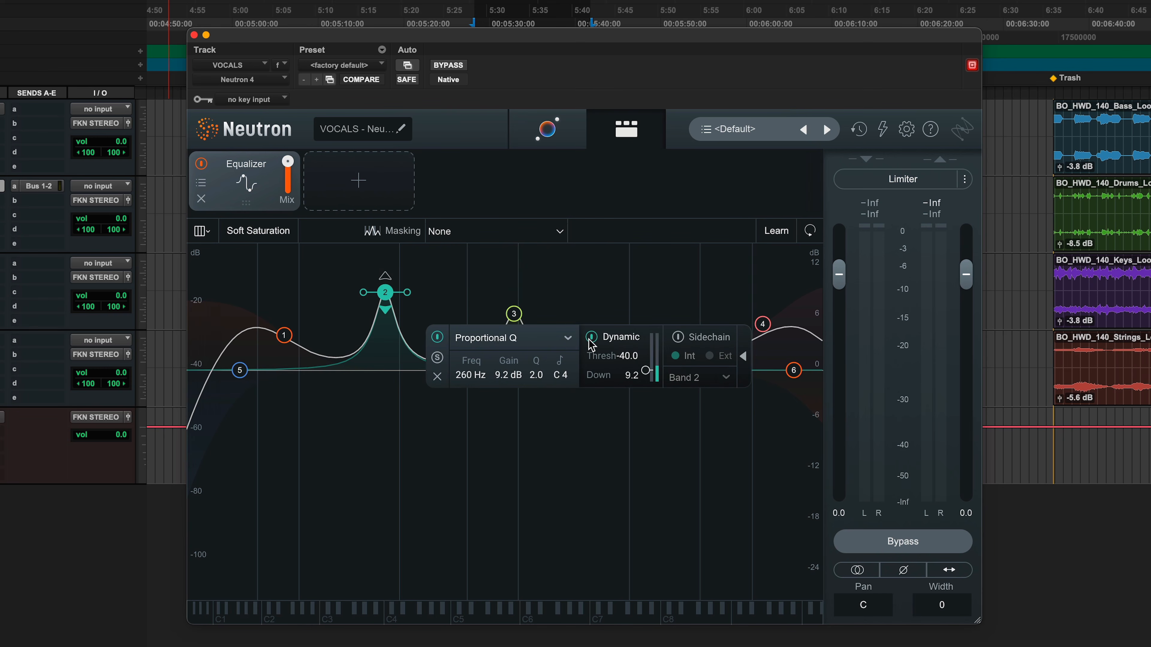
left_click(384, 275)
left_click(384, 276)
left_click_drag(384, 292, 384, 455)
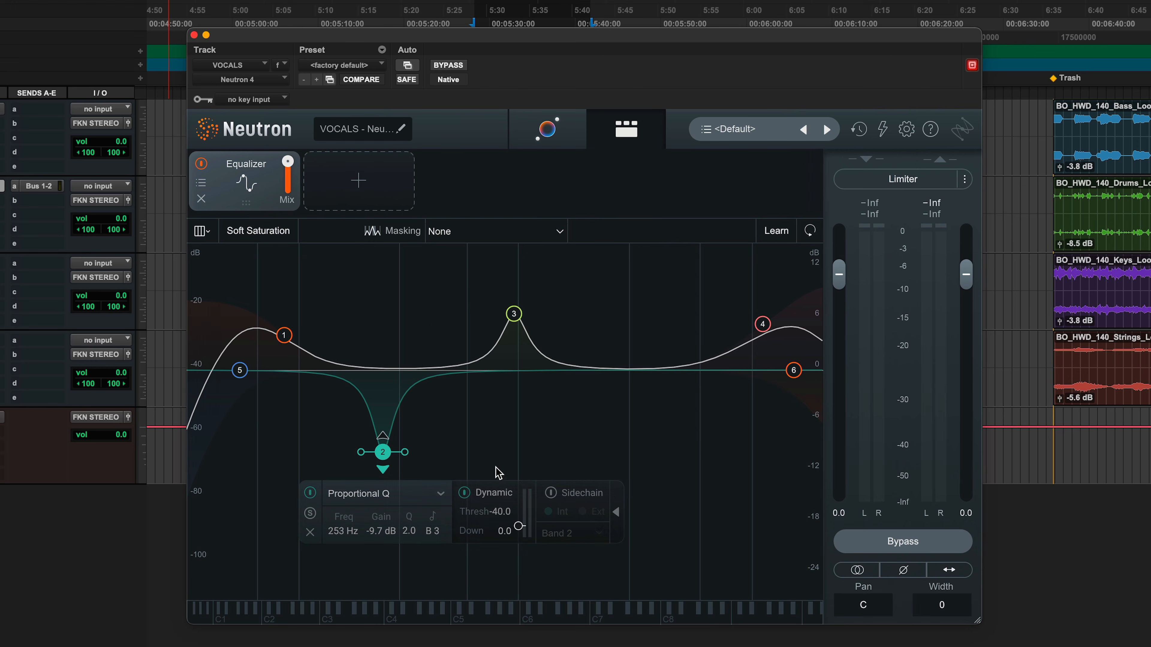
During playback, move node 2 to about 301 Hz at -12.9 dB and set its dynamic threshold to about -46.9.
key("space")
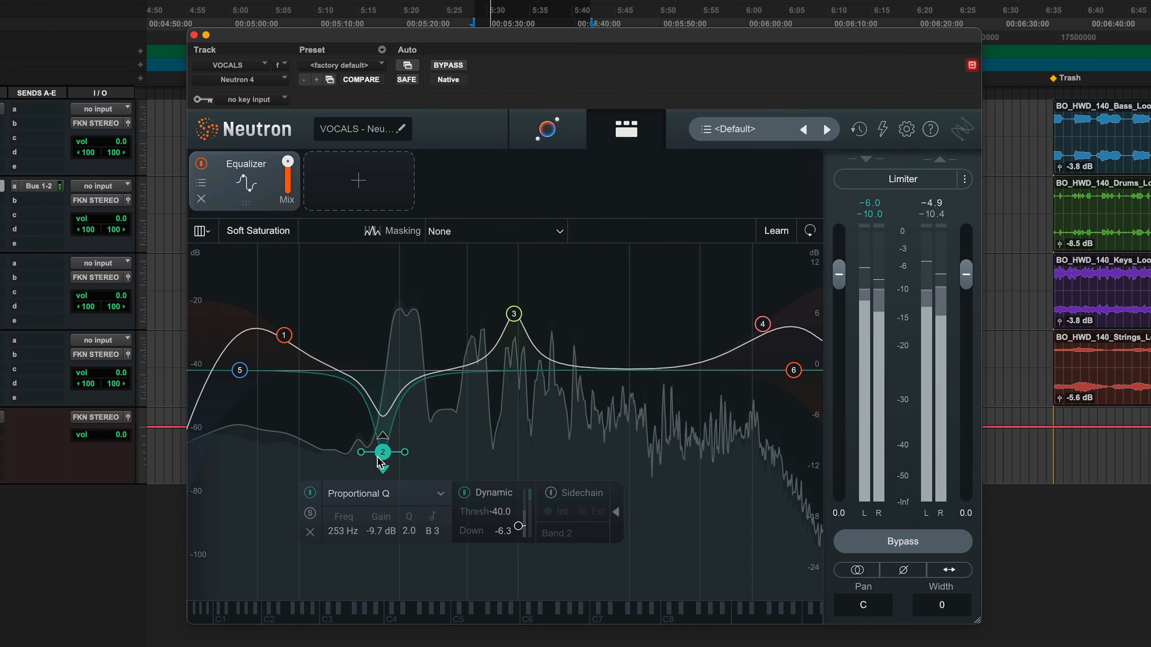
left_click_drag(393, 473, 409, 500)
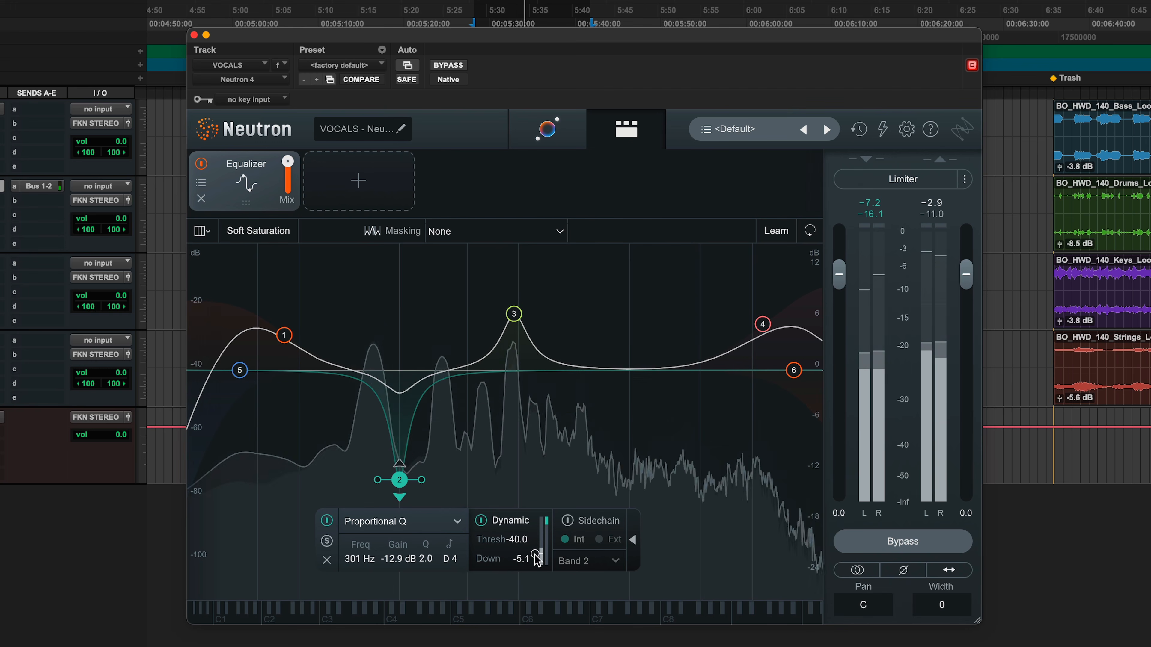
left_click_drag(536, 560, 536, 557)
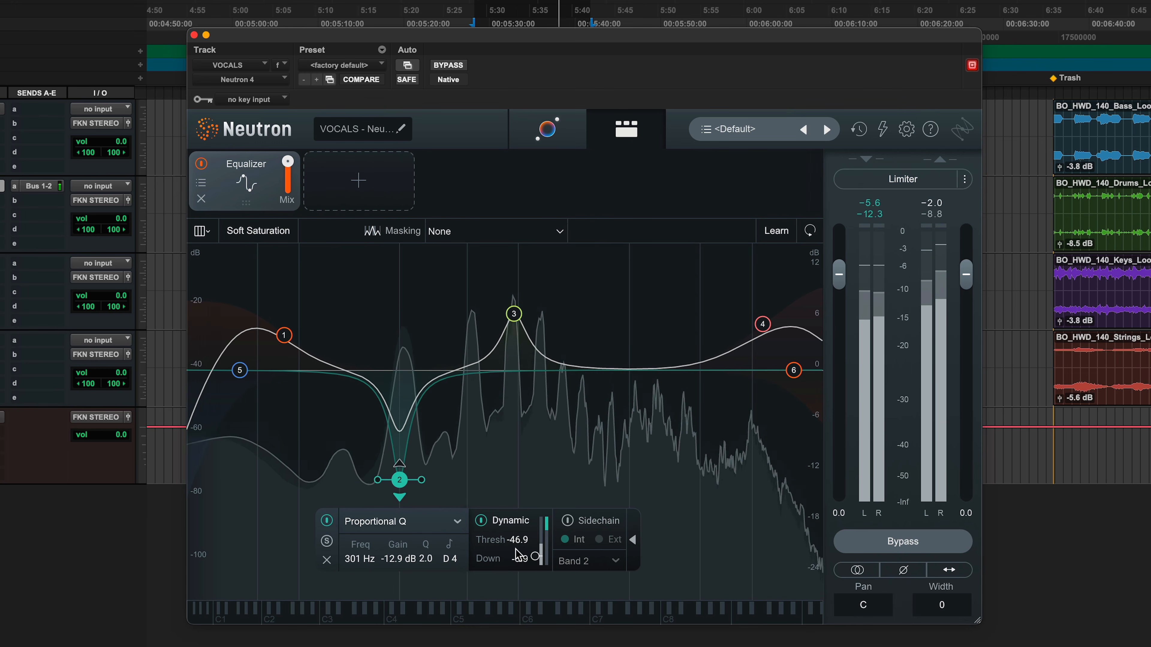
Switch node 2 to upward dynamics, move it to about 289 Hz at 8.4 dB and audition it during playback.
left_click(400, 464)
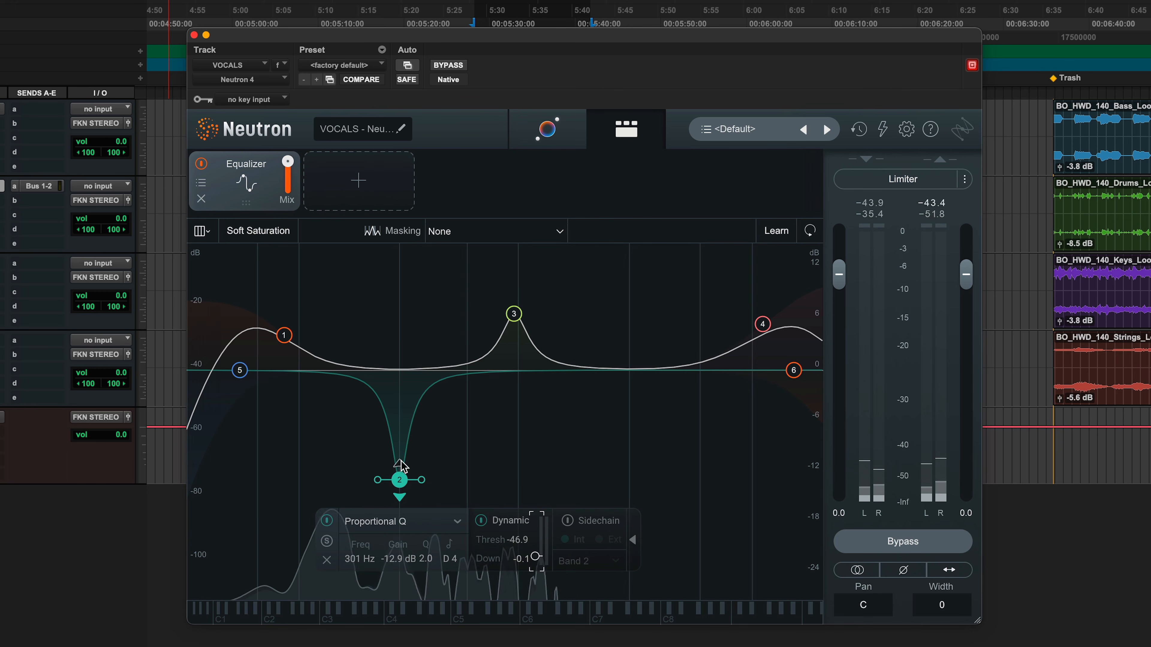
left_click_drag(401, 466, 394, 296)
key("space")
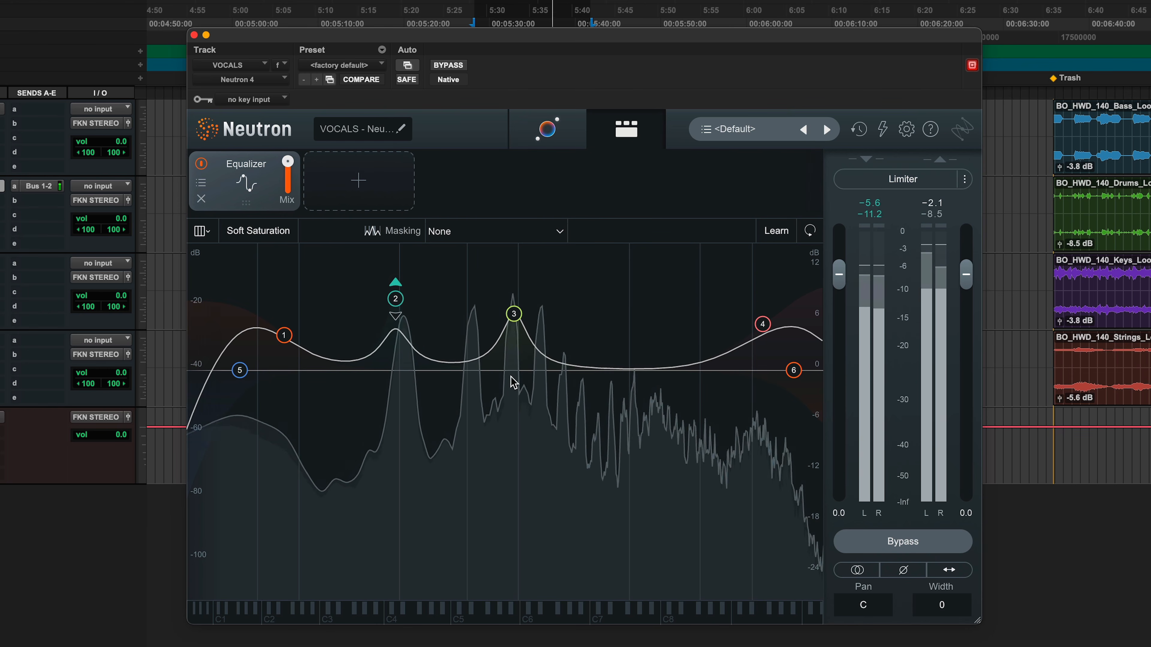
left_click(514, 314)
key("space")
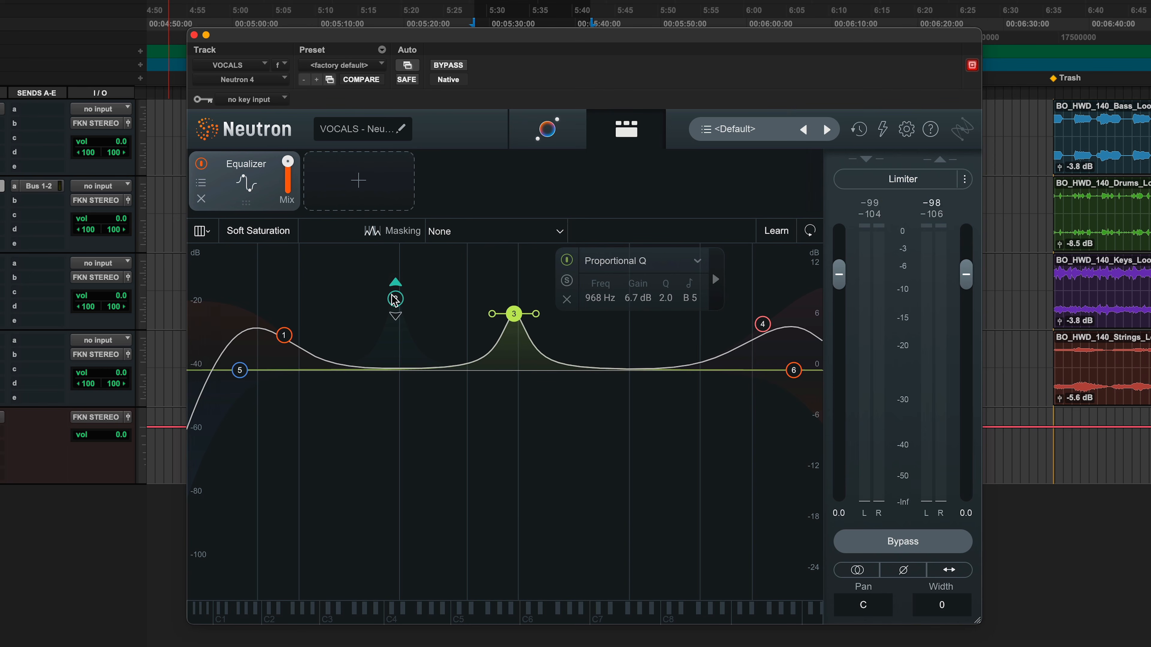
Enable the sidechain on node 2 and set its source to Ext, leaving Band 2 selected.
left_click(394, 298)
left_click(692, 343)
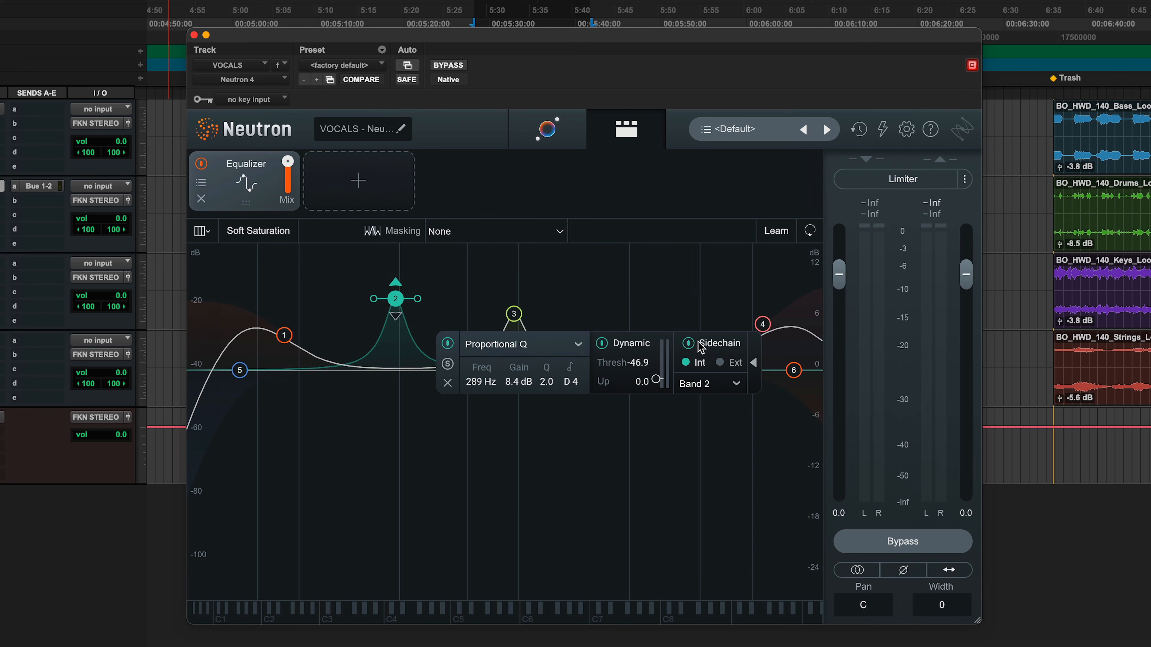
left_click(738, 383)
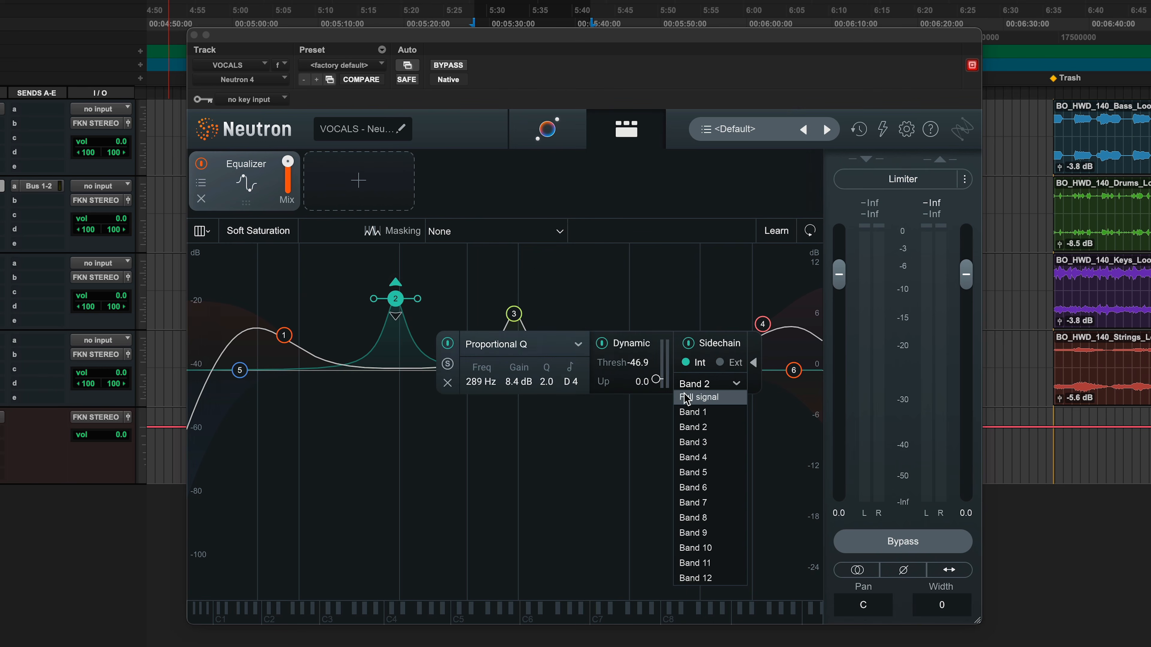
left_click(728, 365)
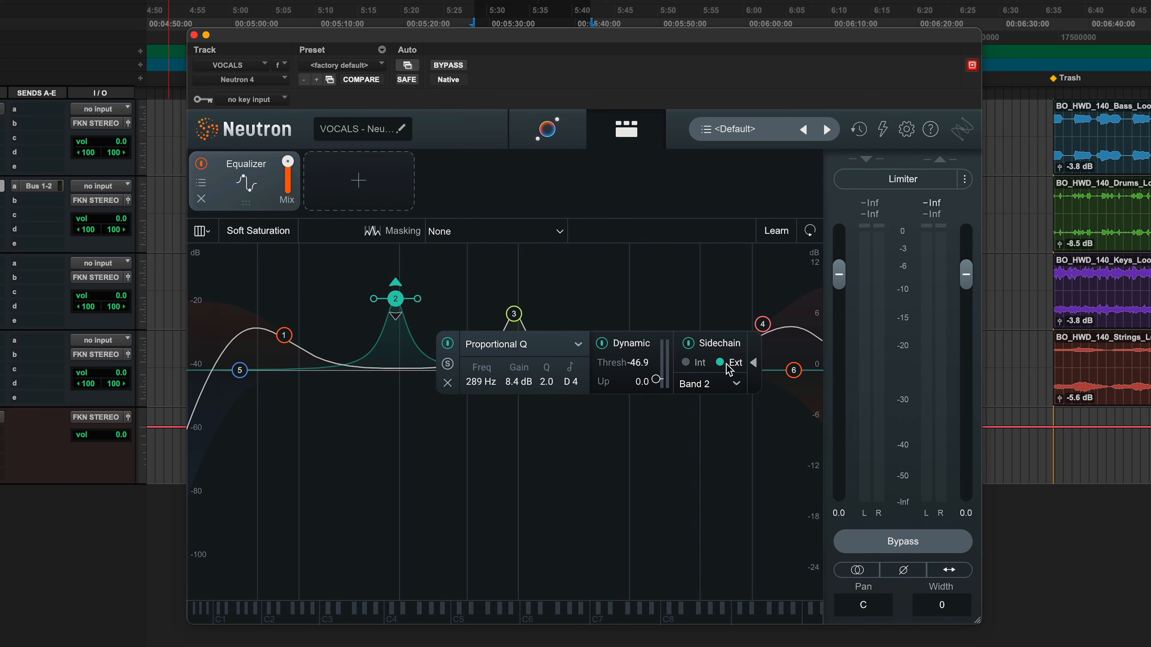
Collapse node 2's dynamic settings and look through the iZotope EQ presets without loading one.
left_click(753, 365)
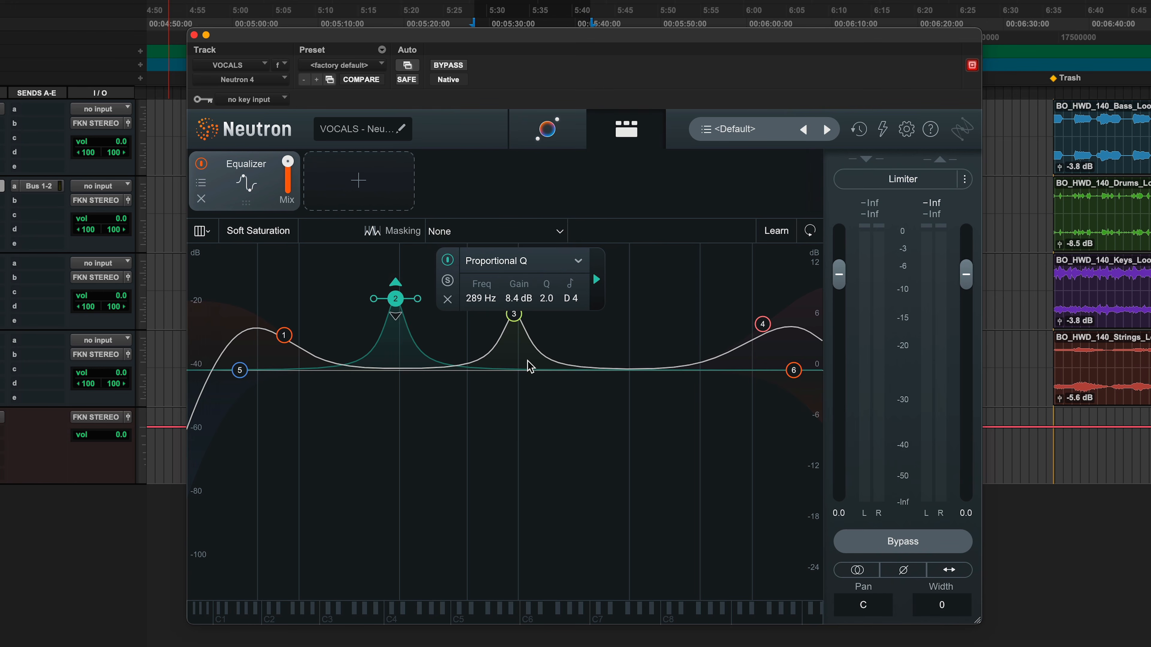
left_click(501, 437)
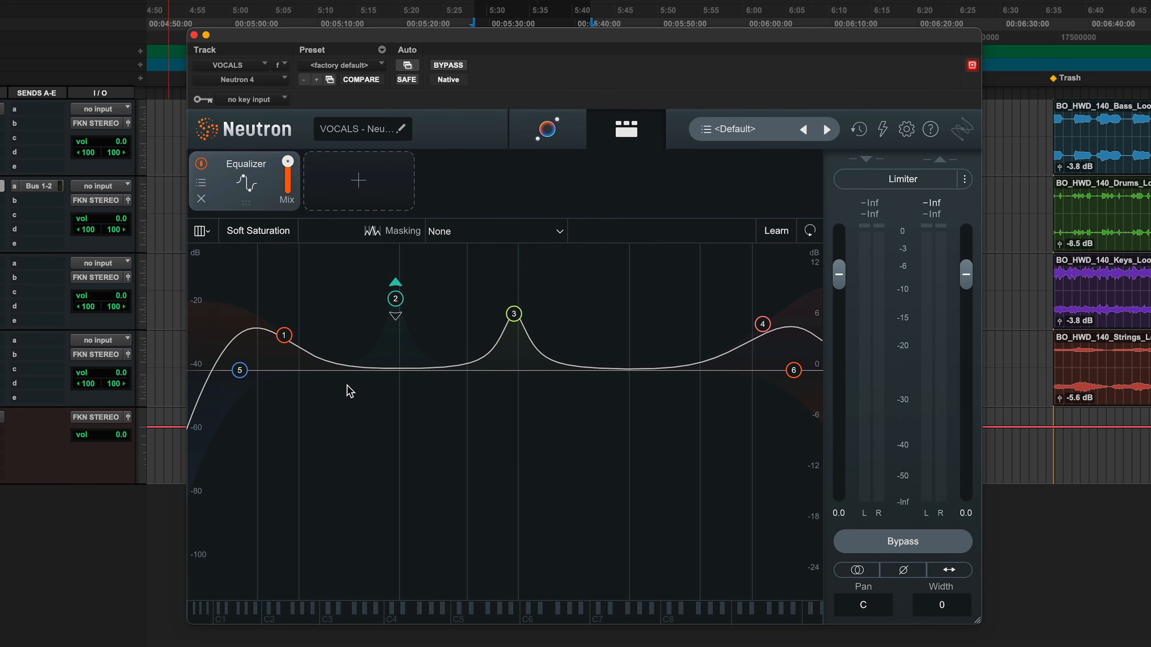
left_click(201, 184)
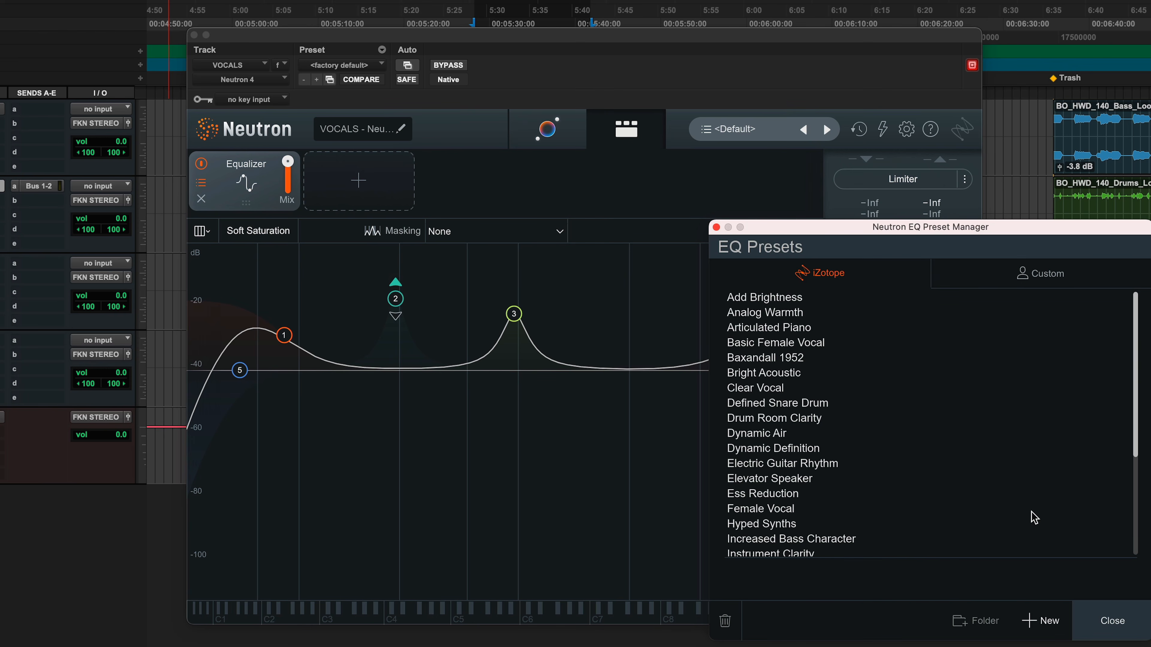
left_click(1111, 626)
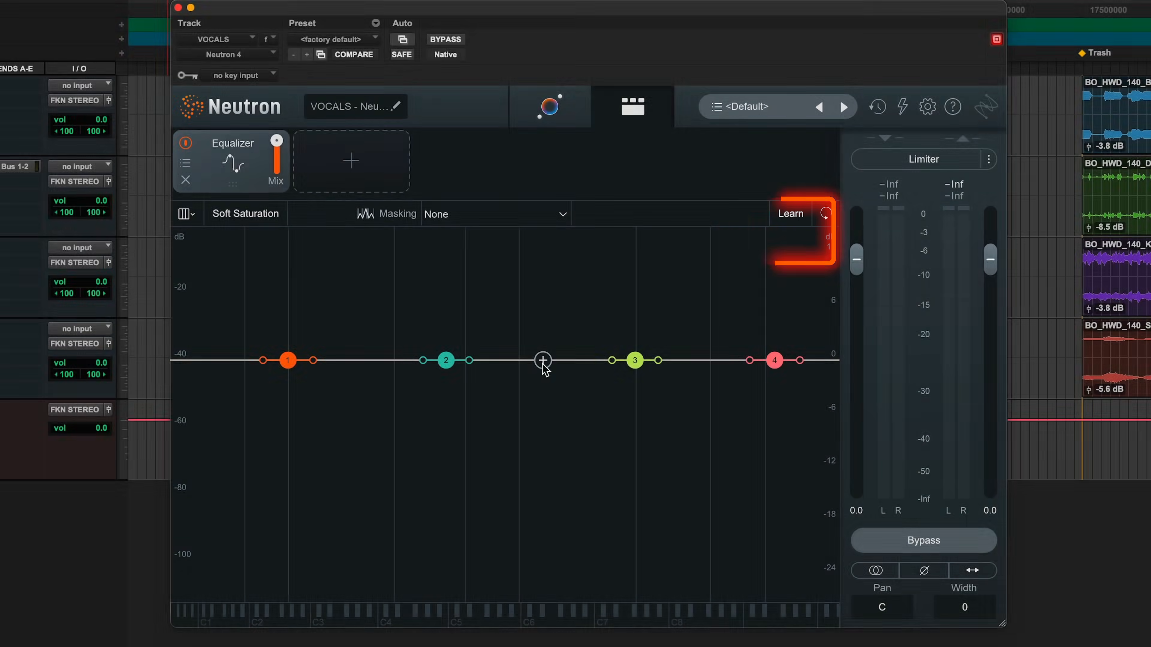
Add three equalizer nodes on the flat line: at about 1249 Hz, between nodes 1 and 2, and at about 7196 Hz.
left_click(541, 360)
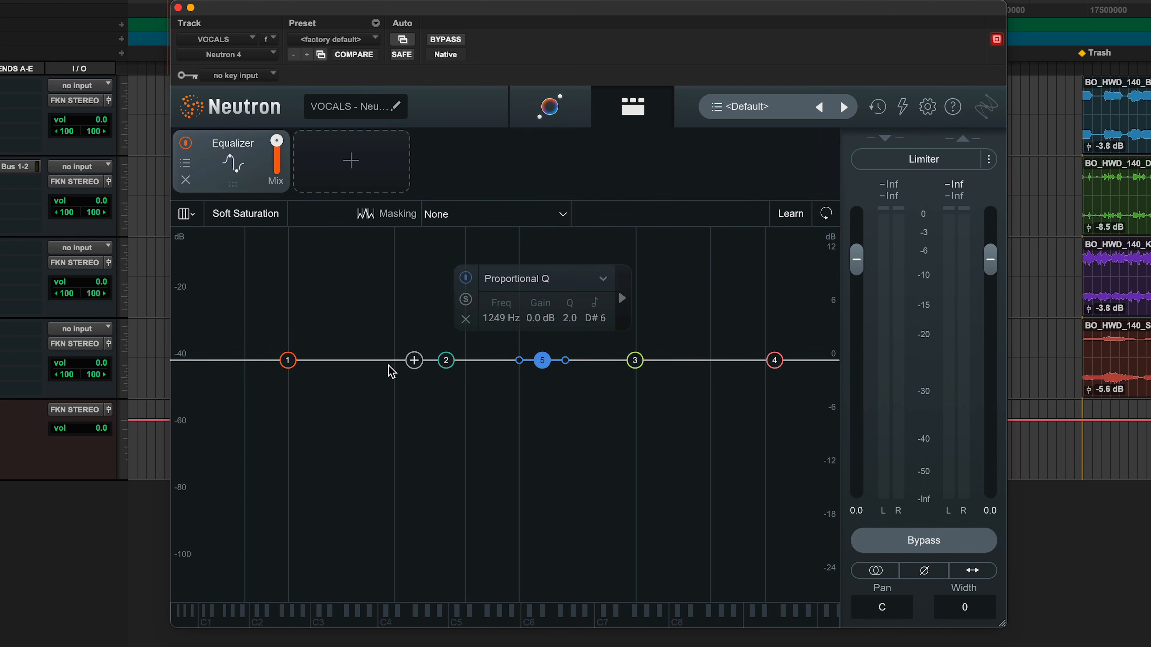
left_click(374, 361)
left_click(729, 362)
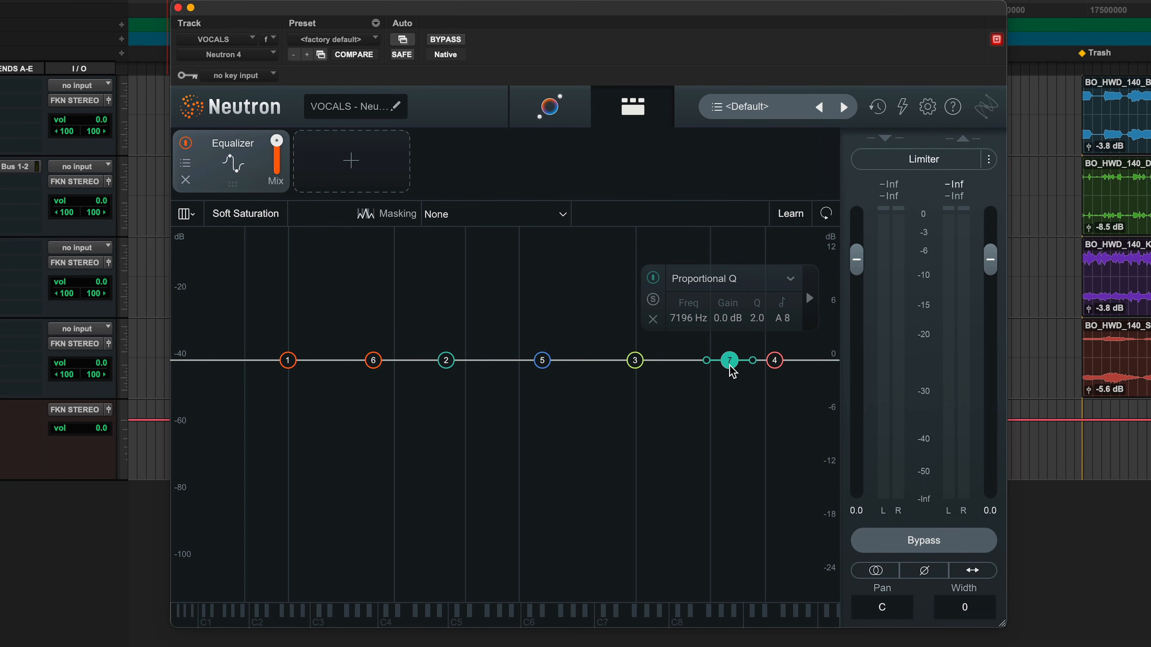
Run Learn on the equalizer while the vocals play to reposition the nodes, and stop playback.
key("space")
left_click(788, 214)
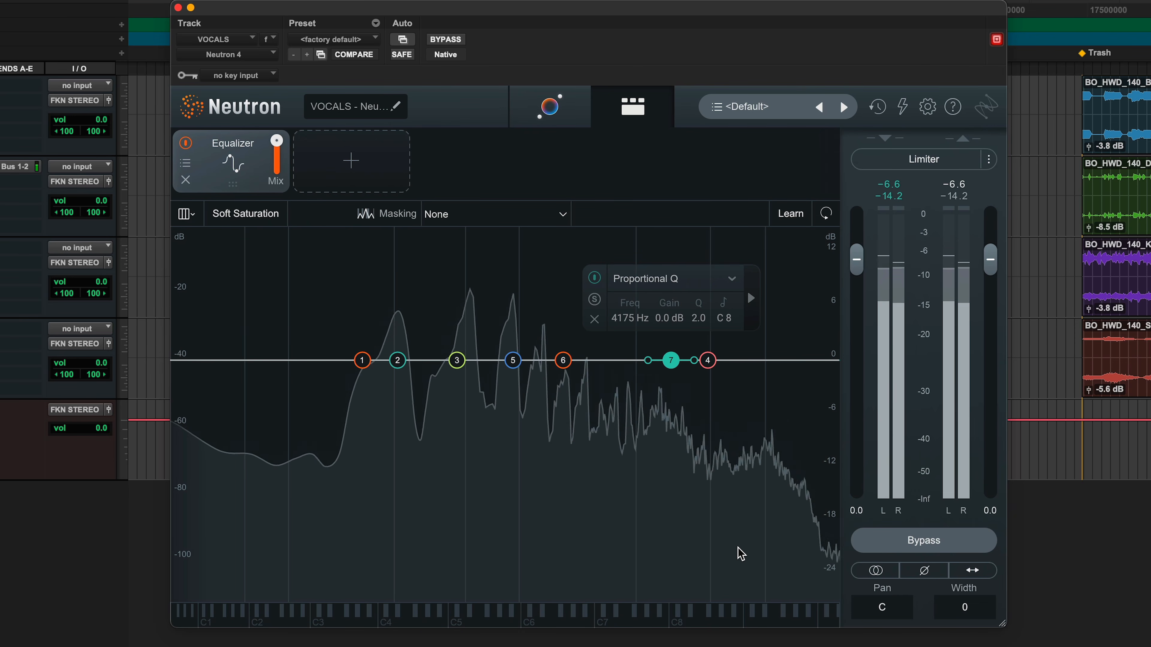
left_click(657, 542)
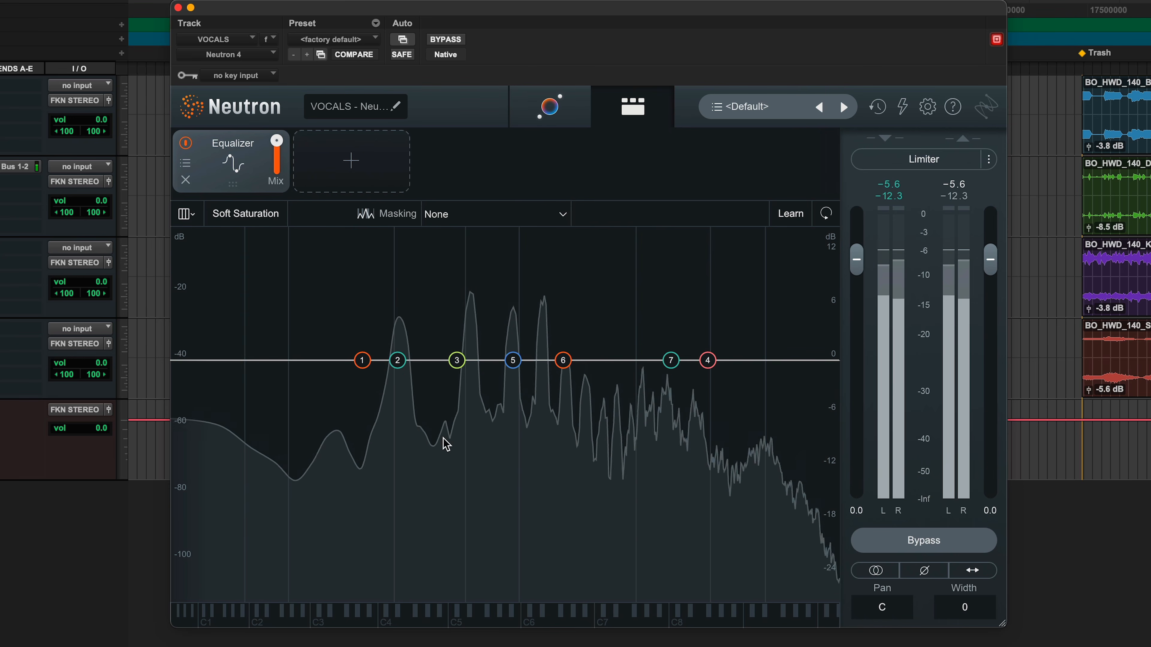
key("space")
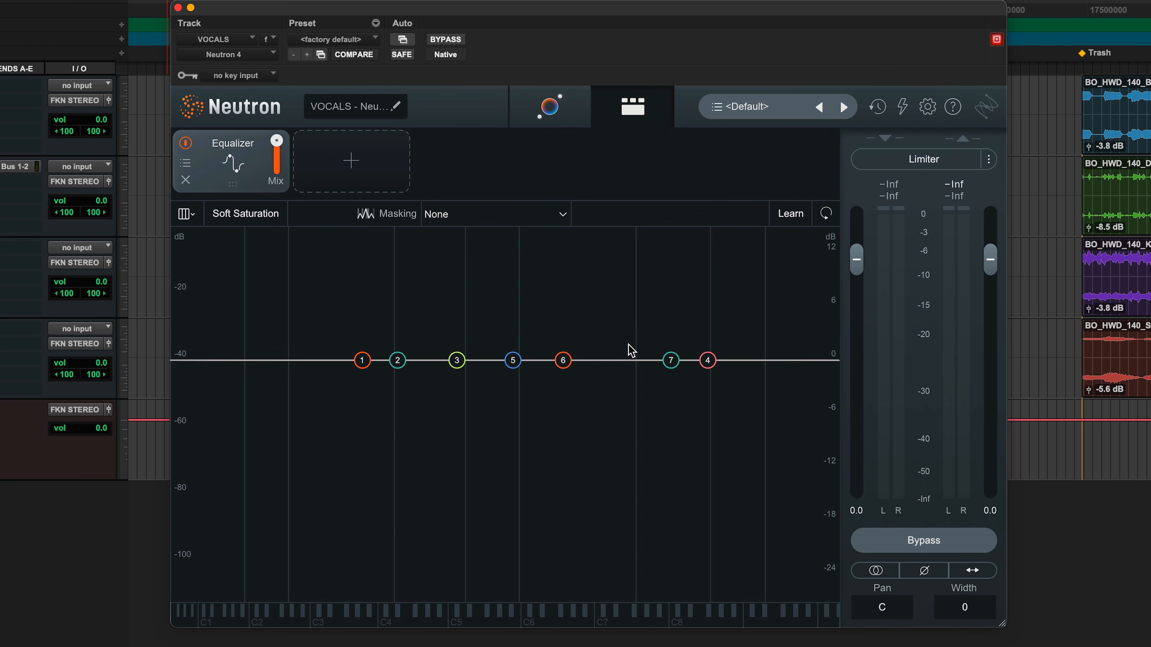
Turn on Soft Saturation, boost node 3, and boost node 2 to about 8.8 dB at 267 Hz.
left_click(238, 220)
left_click_drag(457, 361, 451, 286)
left_click_drag(398, 360, 379, 284)
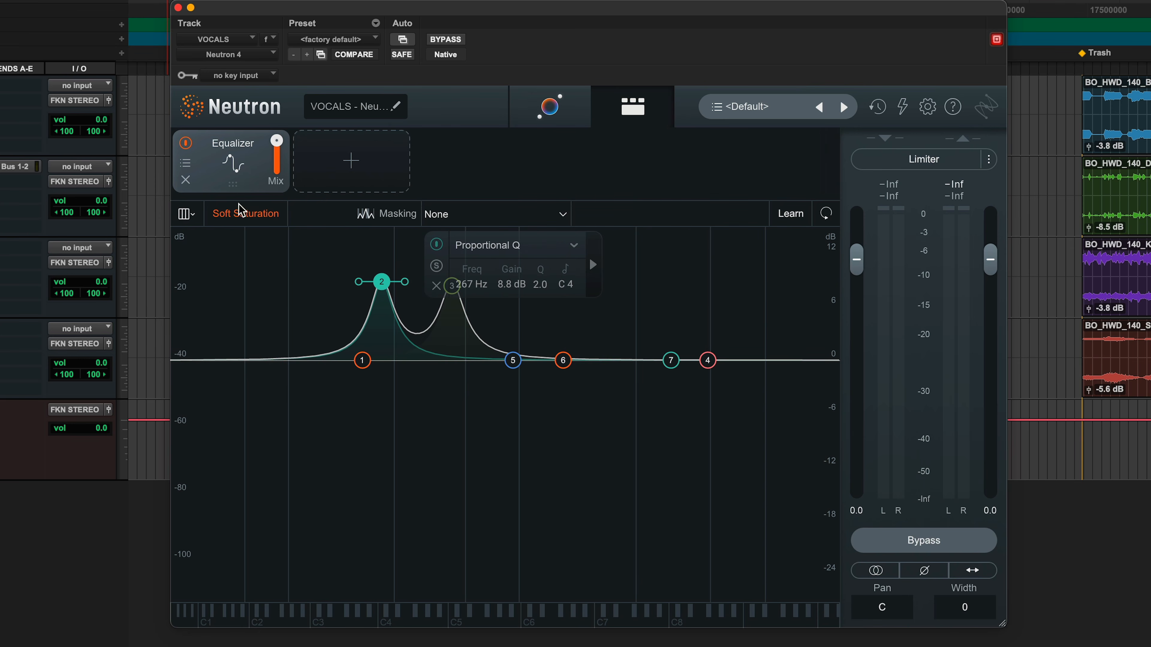
Lower node 2 to about 0.9 dB at 396 Hz and reset node 3's gain to 0.0 dB.
left_click_drag(382, 282, 422, 352)
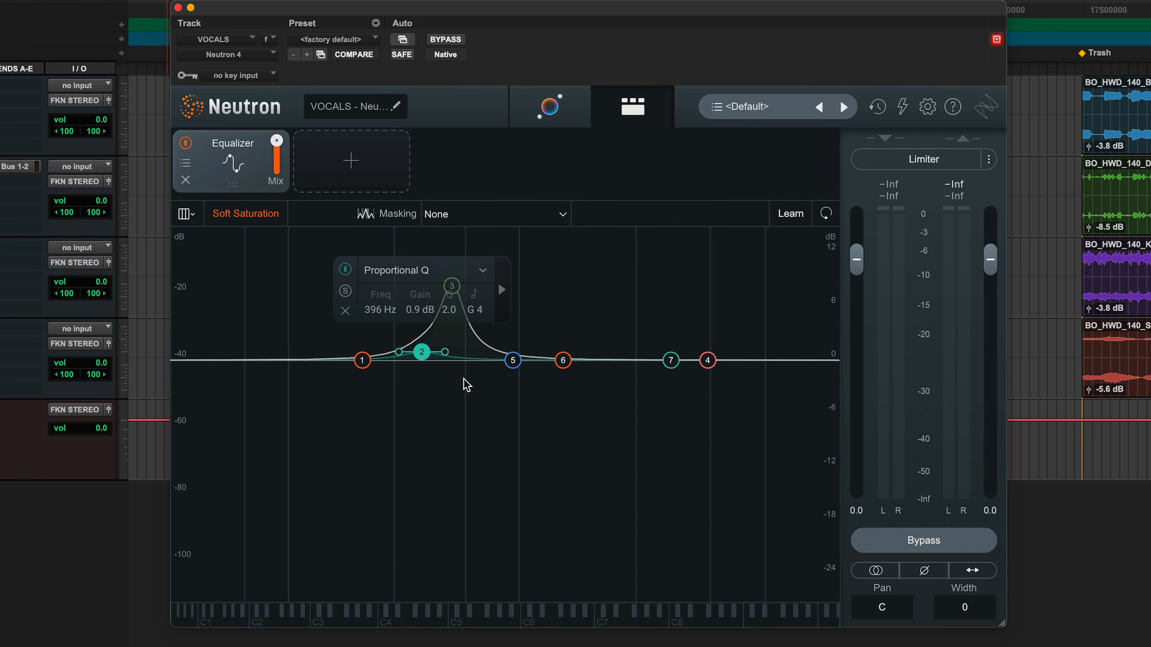
double_click(453, 285)
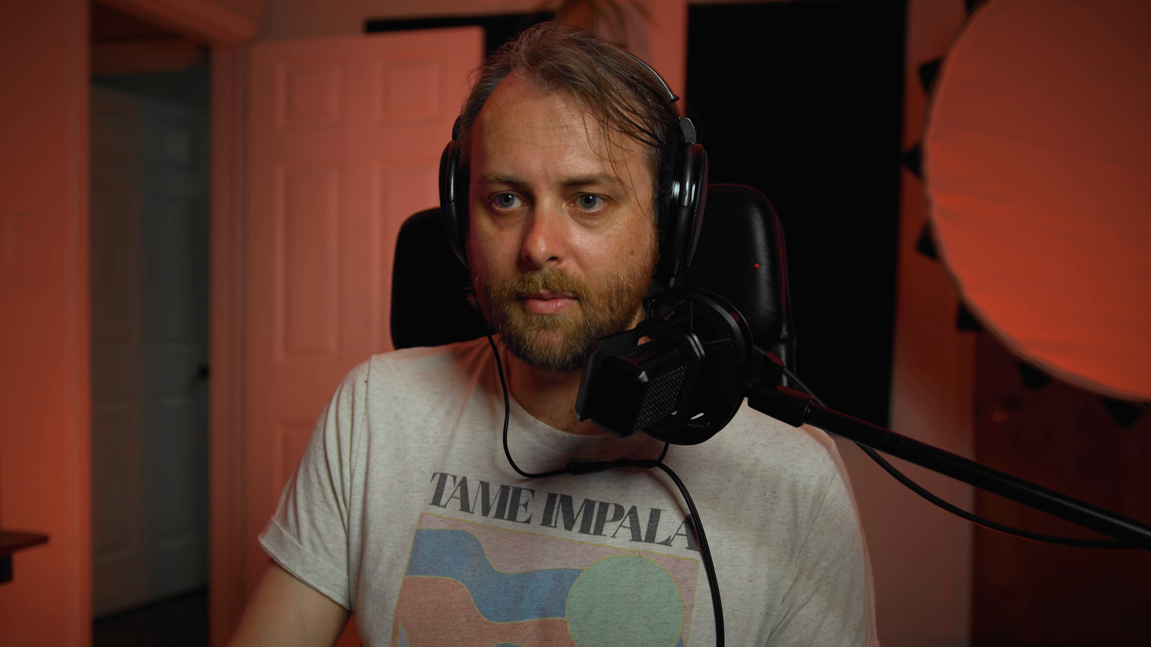
Open the Neutron instance on the Strings track and rename it Strings Track.
left_click(344, 107)
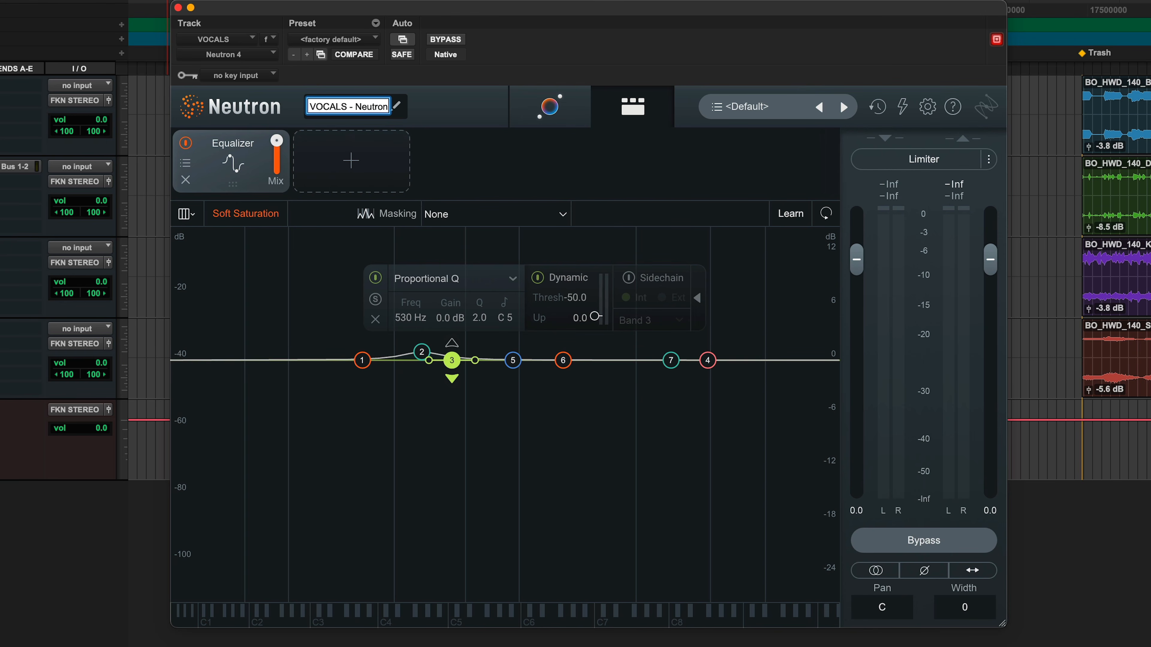
left_click(168, 80)
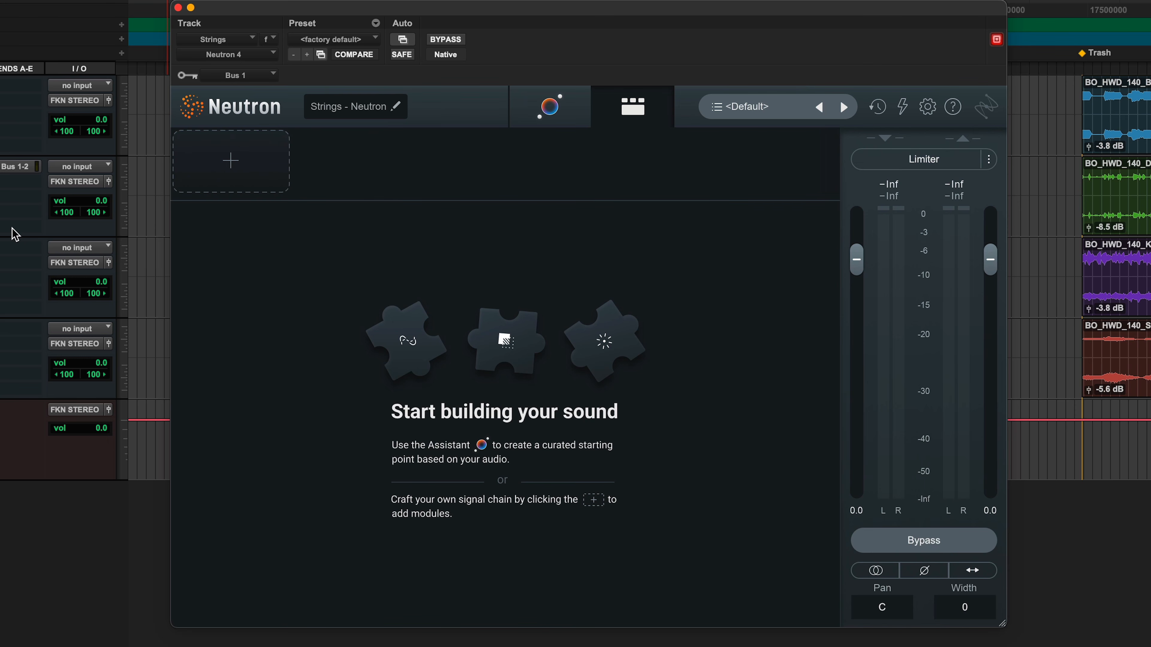
left_click(346, 110)
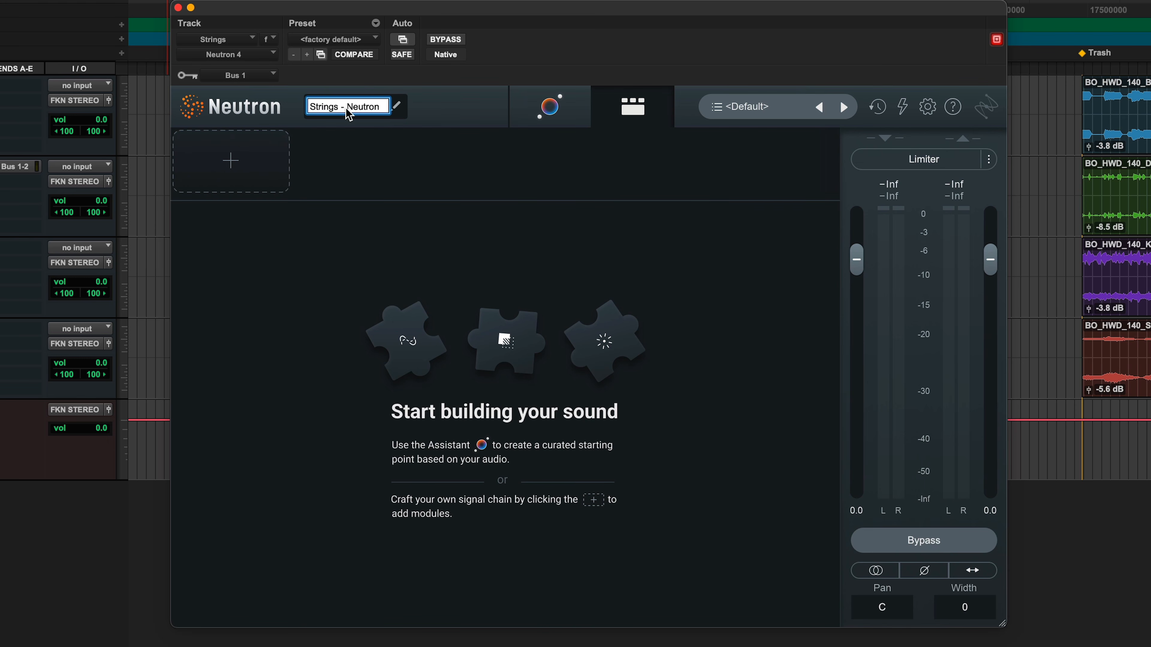
key("Return")
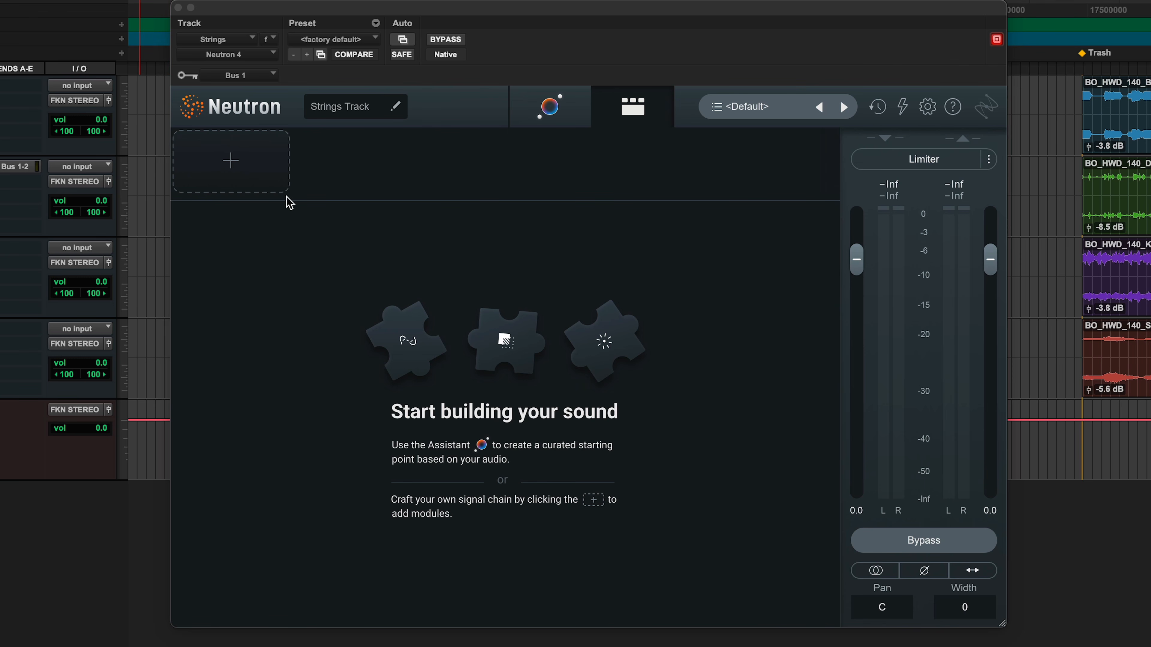
Add an Equalizer module to the Strings Track instance and set its masking source to VOCALS - Neutron.
left_click(245, 179)
left_click(250, 243)
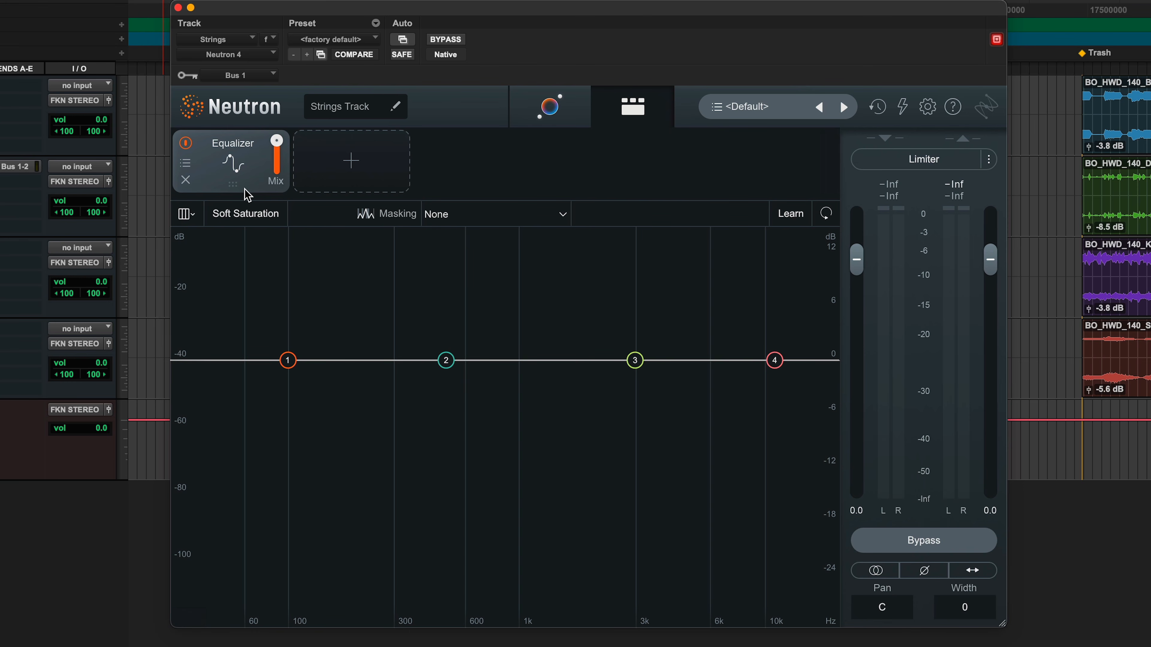
left_click(486, 223)
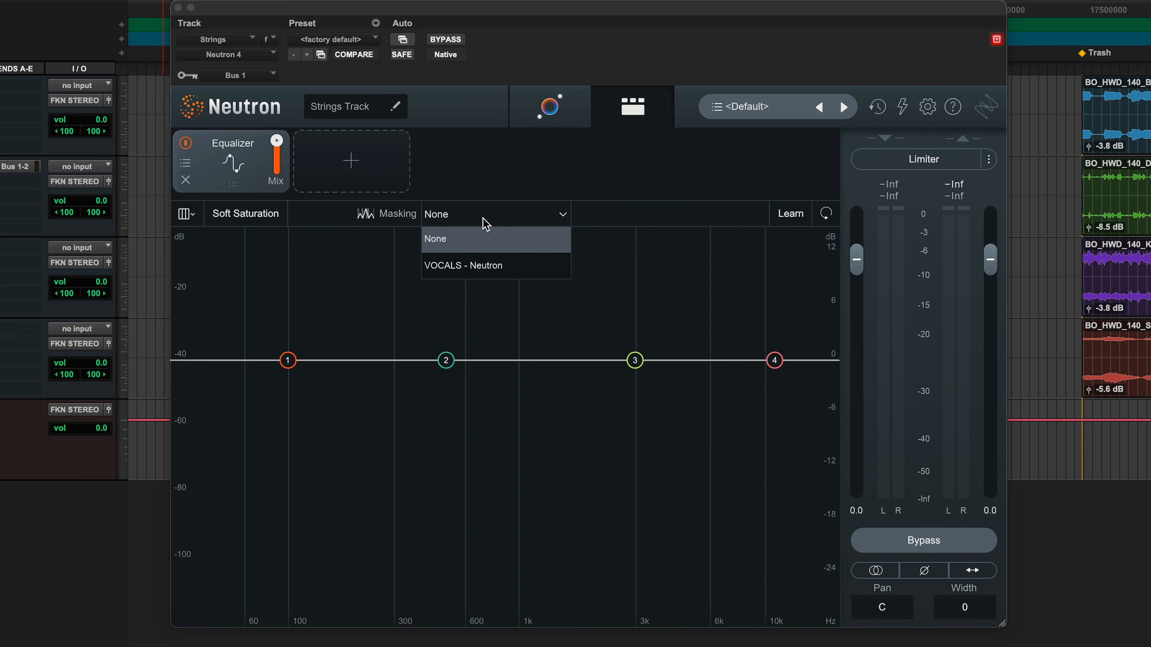
left_click(487, 267)
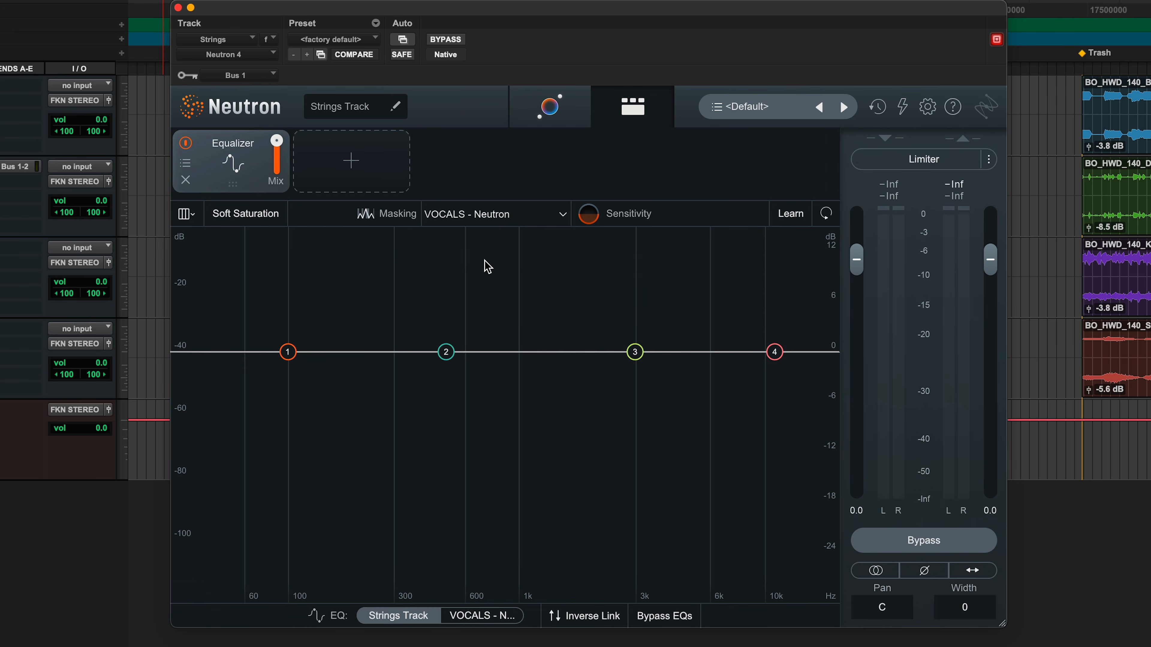
Play the session with the masking meter active and switch the displayed equalizer to VOCALS.
key("space")
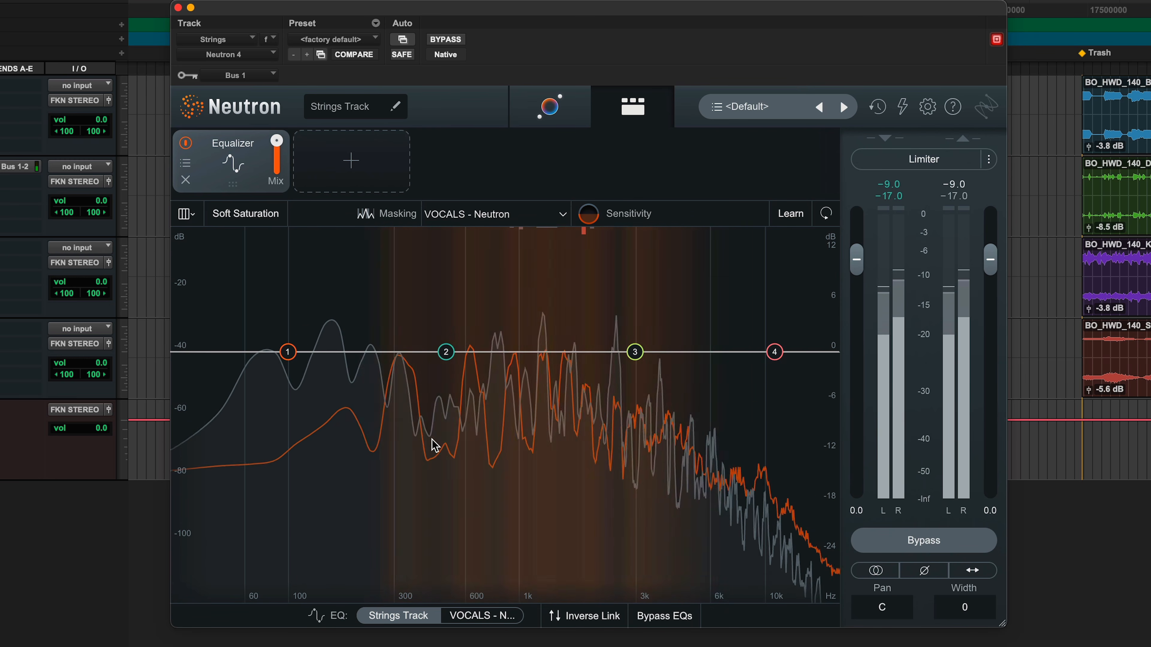
left_click(484, 616)
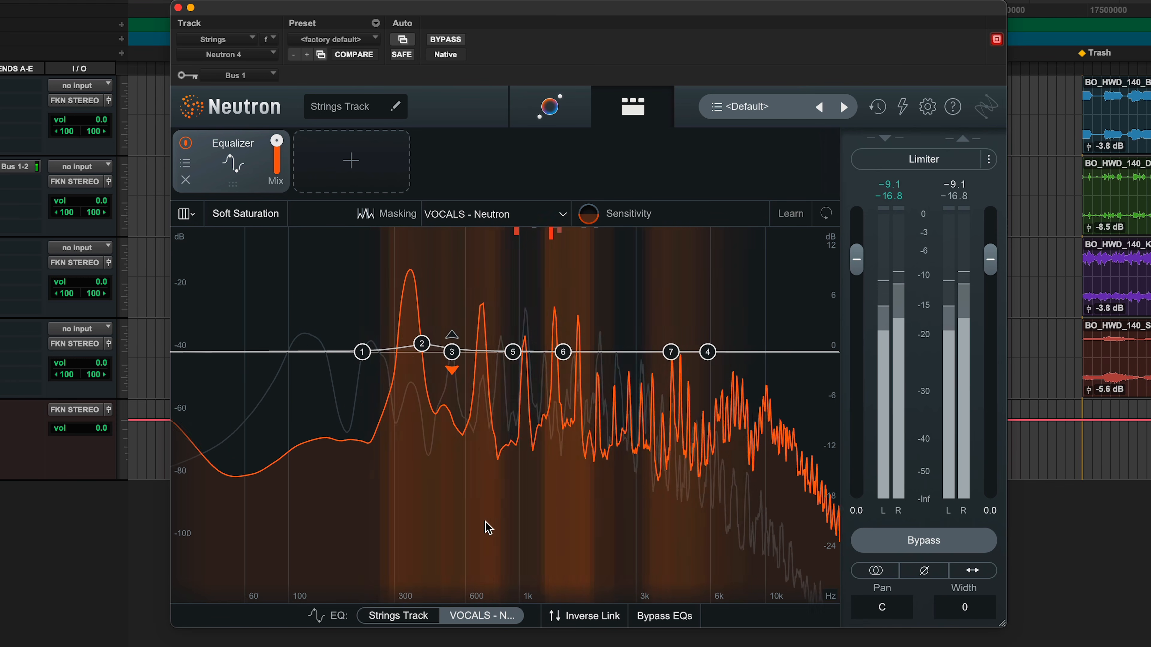
On the VOCALS equalizer, boost node 3 to about 6.3 dB at 804 Hz and cut nodes 1, 2, 6 and 7.
left_click_drag(455, 348, 496, 298)
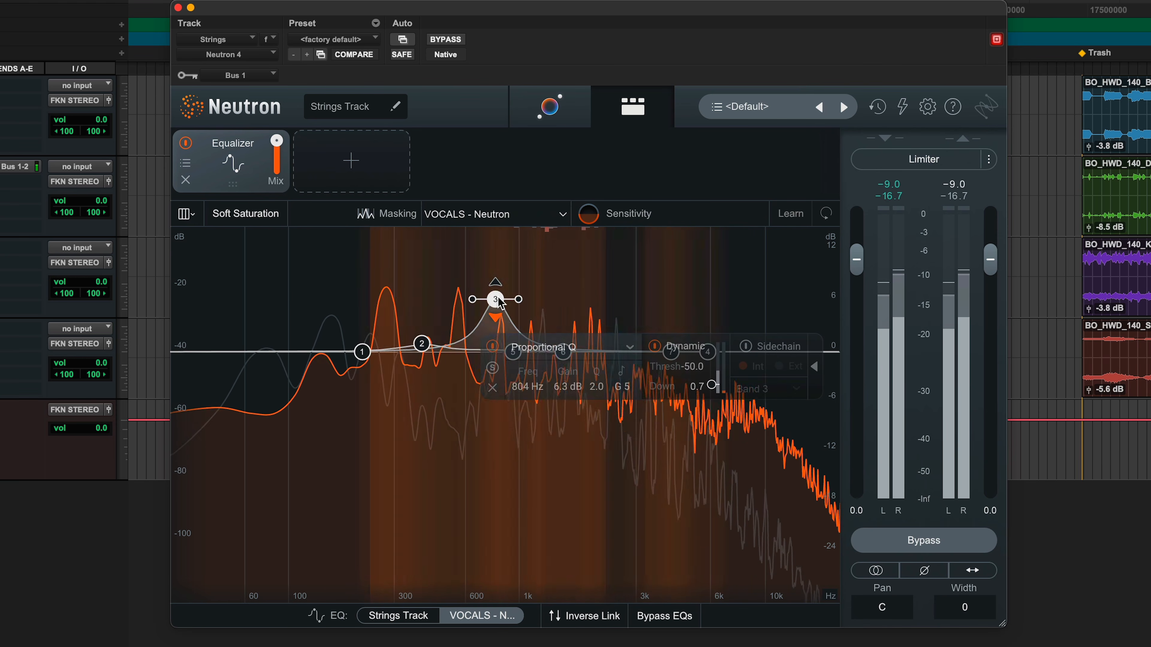
left_click_drag(422, 343, 421, 410)
left_click_drag(362, 352, 325, 379)
left_click_drag(671, 352, 623, 417)
left_click_drag(562, 353, 559, 401)
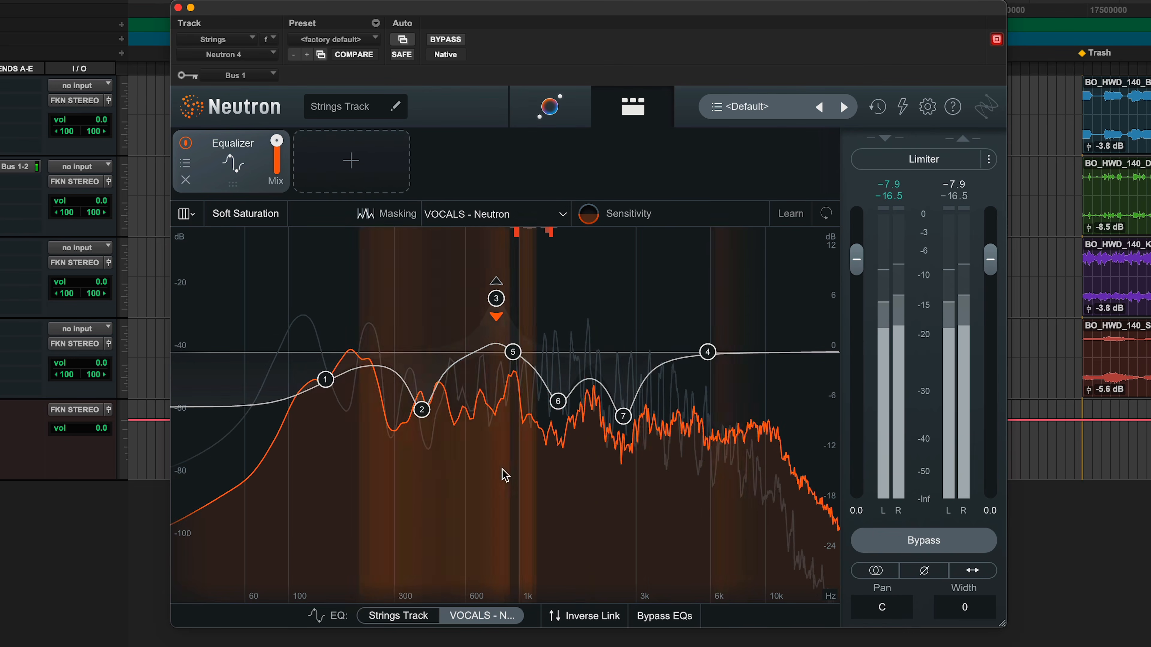
Remove all nodes from the VOCALS equalizer.
left_click_drag(698, 454, 519, 381)
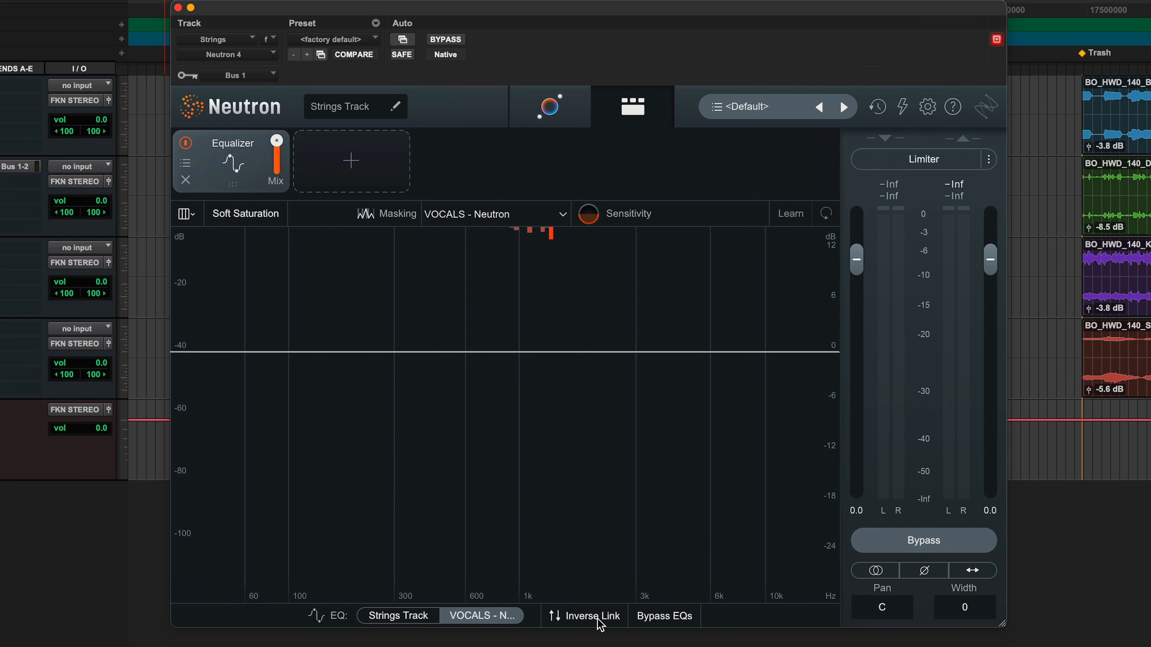
Enable Inverse Link and add four cuts to the VOCALS equalizer during playback, with the lowest node at about -3.9 dB and 170 Hz.
left_click(593, 616)
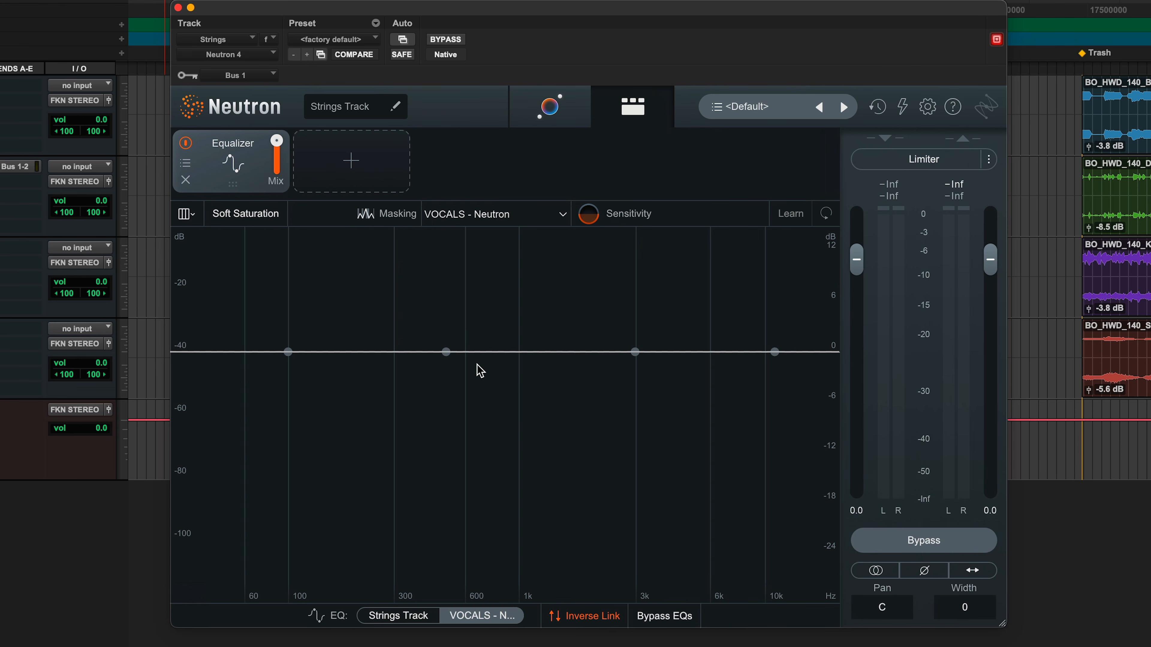
key("space")
left_click_drag(461, 363, 465, 401)
left_click_drag(609, 350, 599, 399)
left_click_drag(686, 359, 699, 409)
left_click_drag(341, 352, 339, 400)
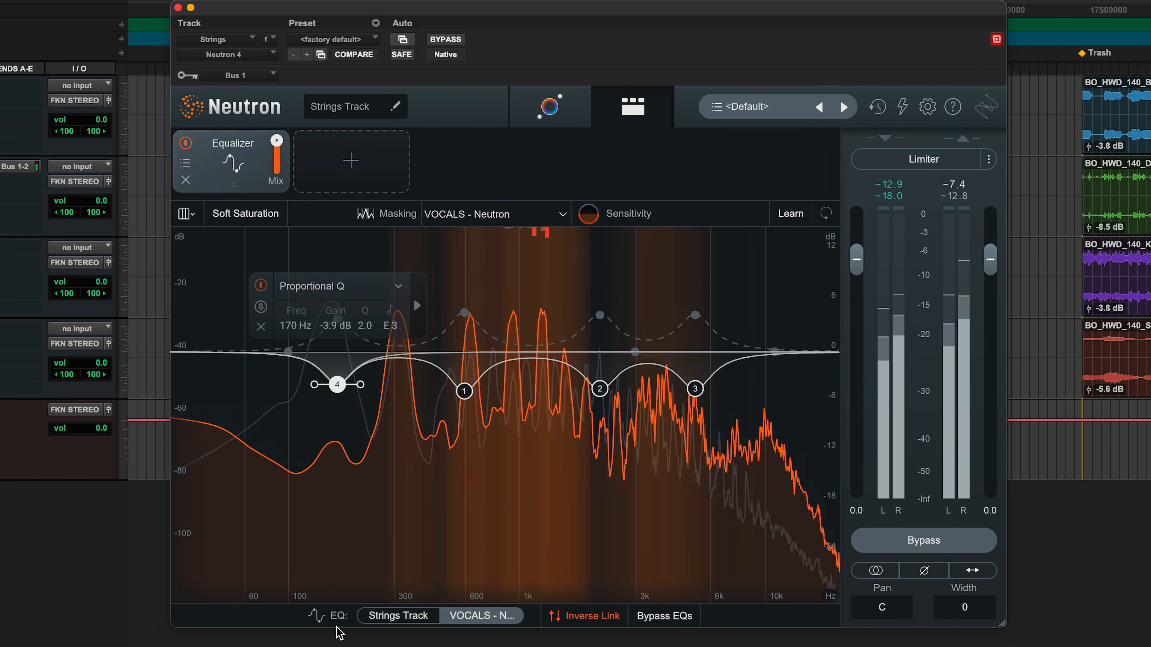
Display the Strings Track equalizer and play the session to examine its curve and the masking meter.
left_click(398, 615)
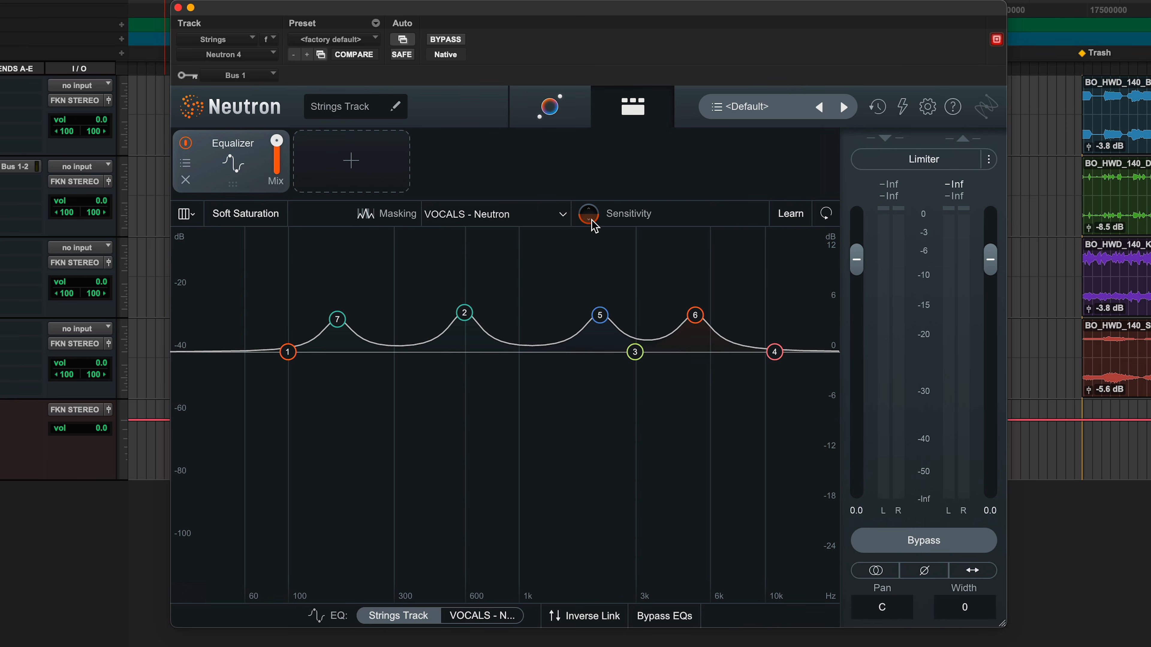
key("space")
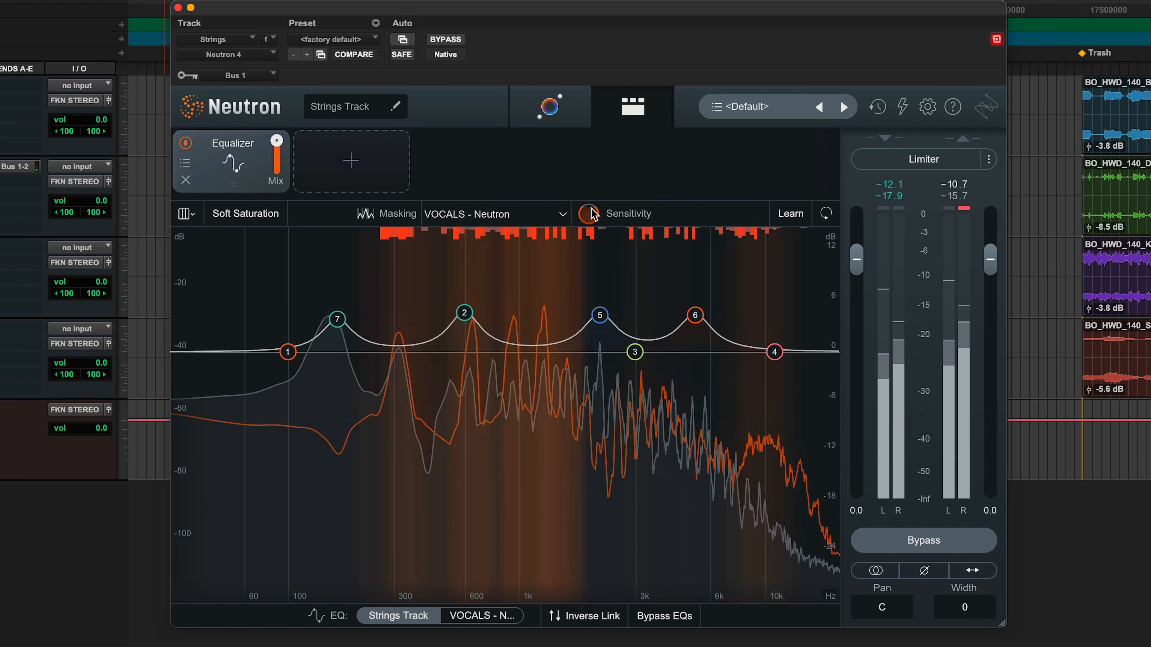
key("space")
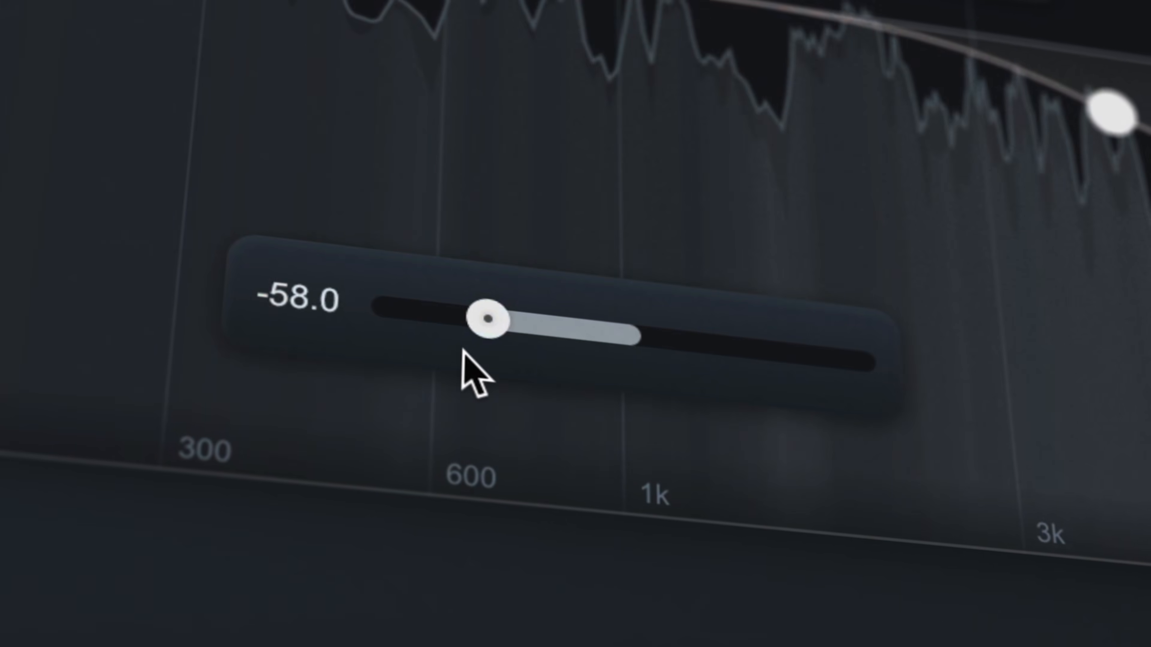
mouse_move(462, 352)
left_mouse_down()
mouse_move(398, 358)
mouse_move(481, 363)
left_mouse_up()
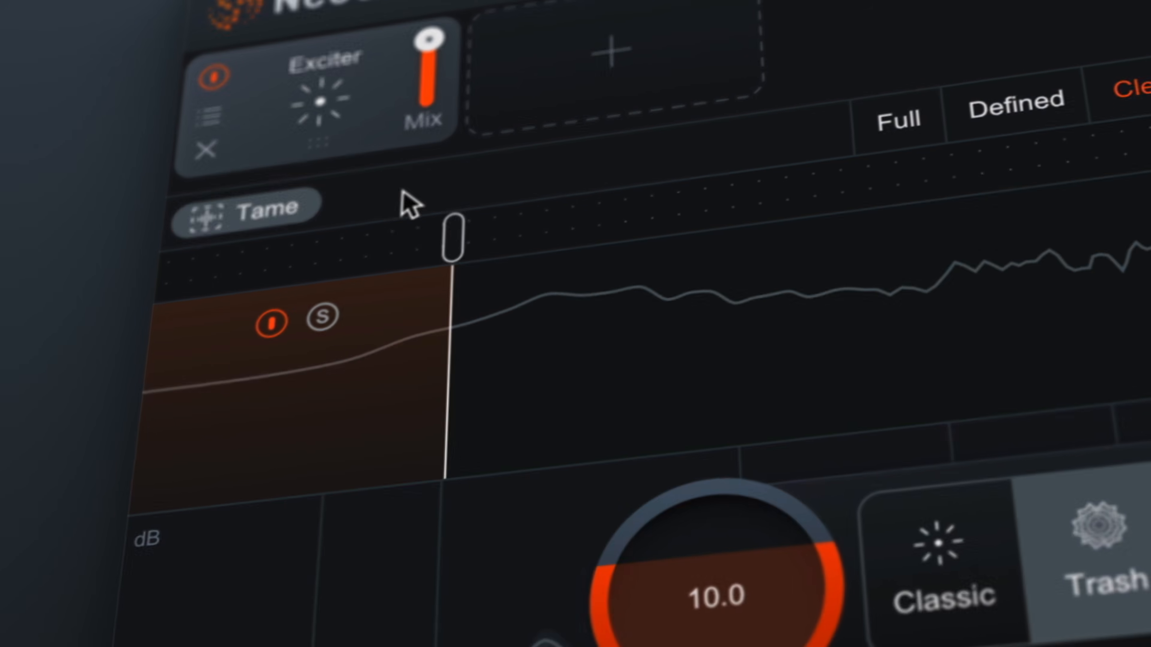
left_click(325, 212)
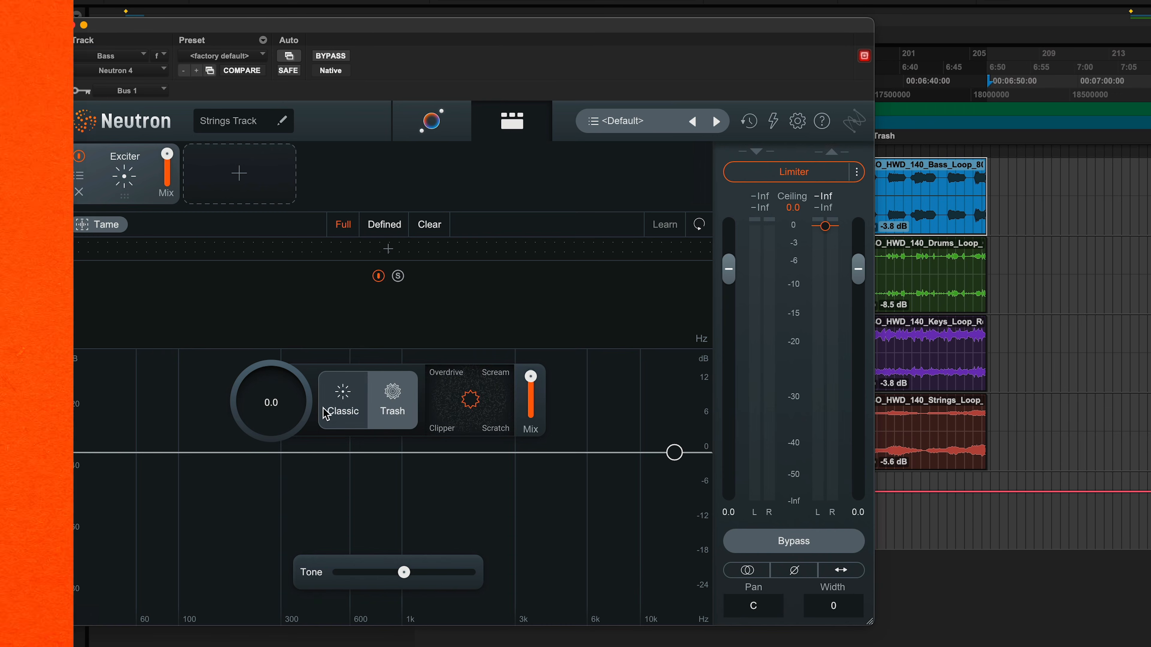
Replace the existing Exciter on the Bass instance with a newly added Exciter module.
left_click(333, 413)
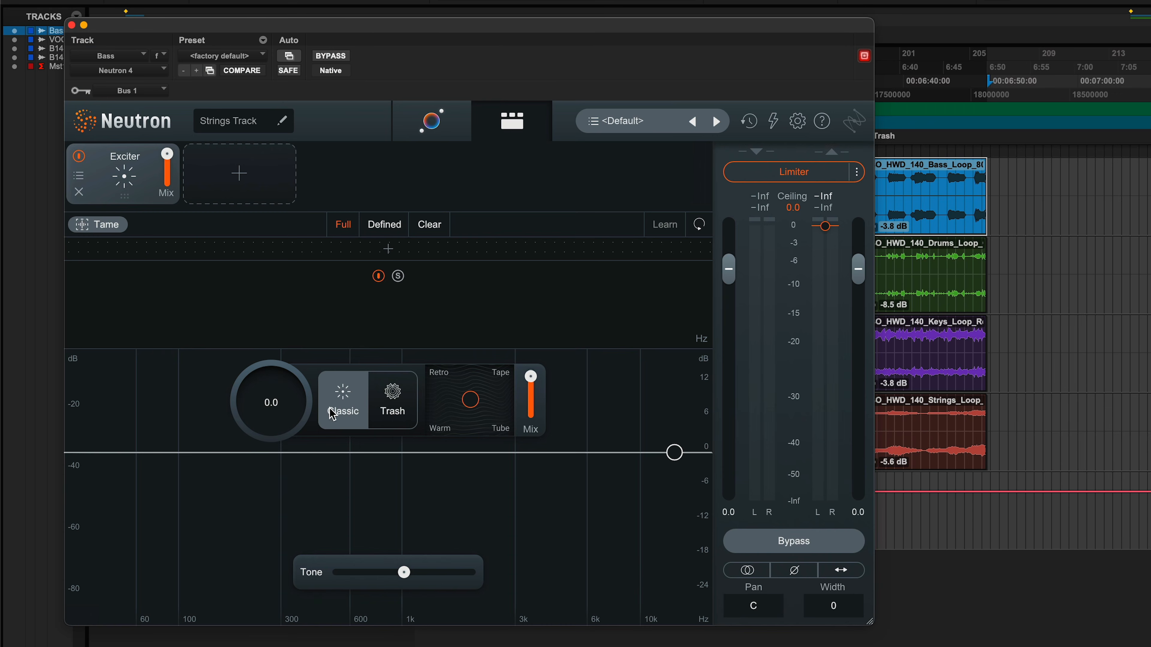
left_click(79, 192)
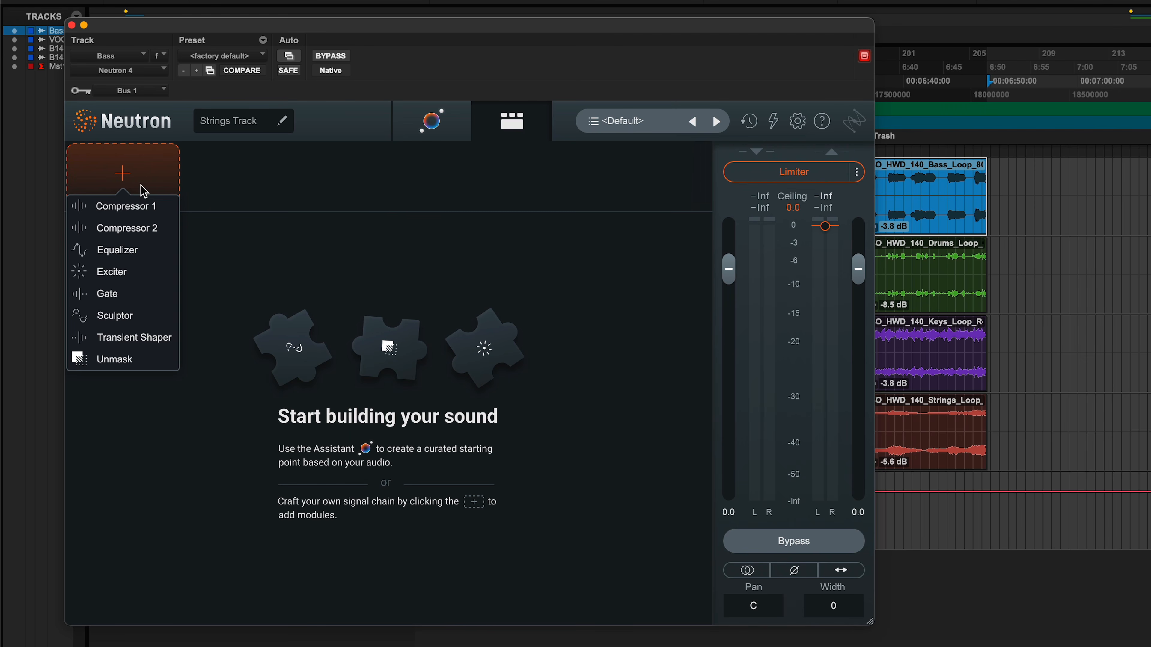
left_click(114, 272)
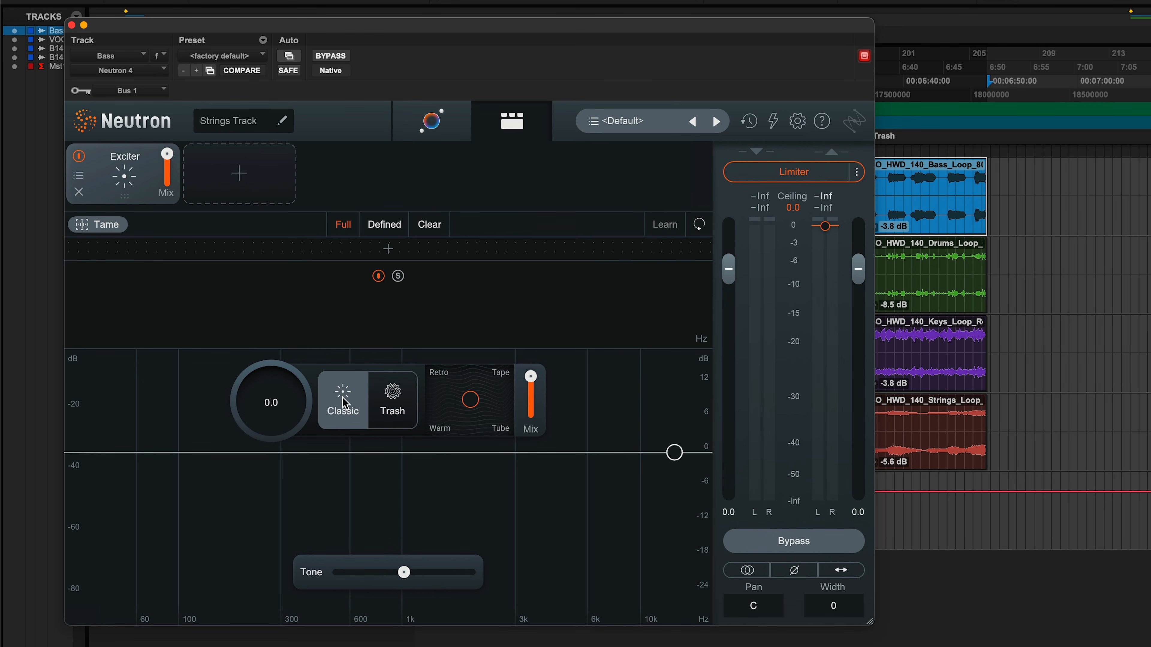
Switch the Exciter to Trash and back to Classic, and raise its drive amount to 15.0.
left_click(381, 407)
left_click(333, 407)
left_click_drag(295, 404, 278, 206)
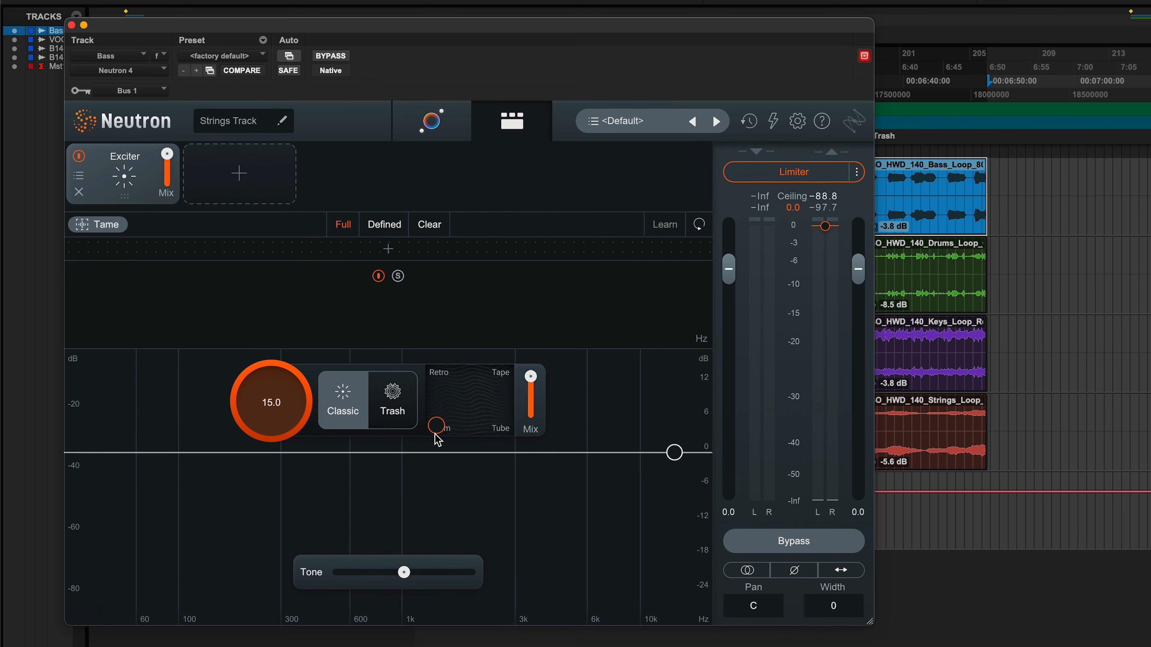
Audition the Classic blend at Warm, Retro, Tape and Tube, recentre it, and bypass and re-enable Neutron for comparison.
key("space")
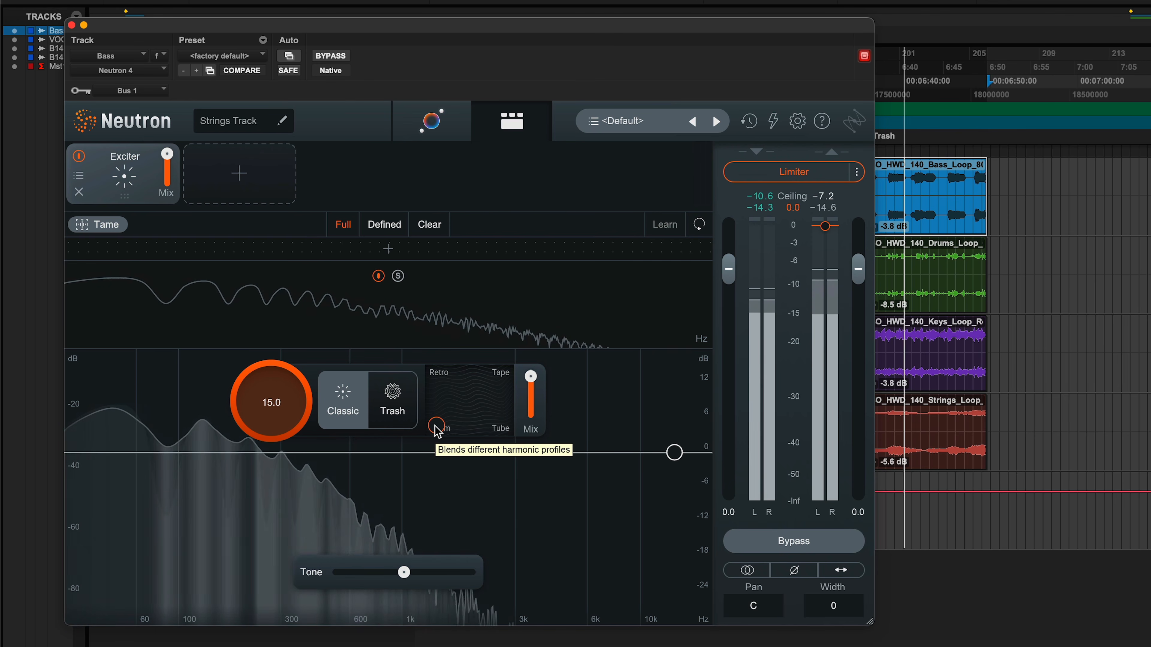
left_click(436, 426)
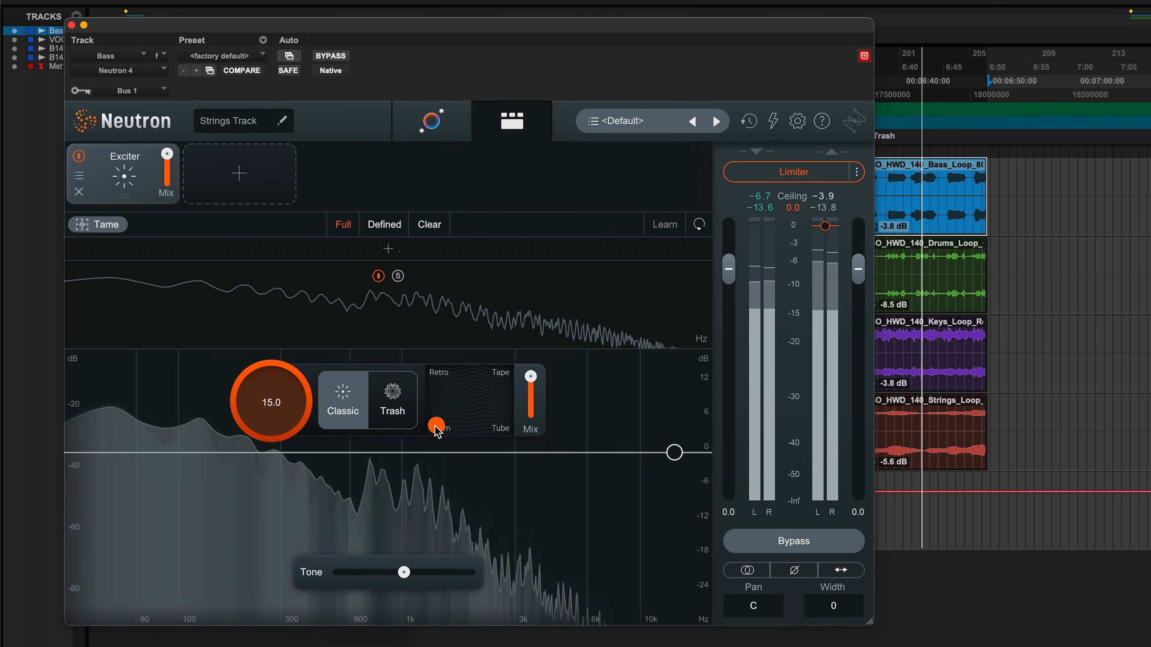
left_click_drag(437, 429, 429, 371)
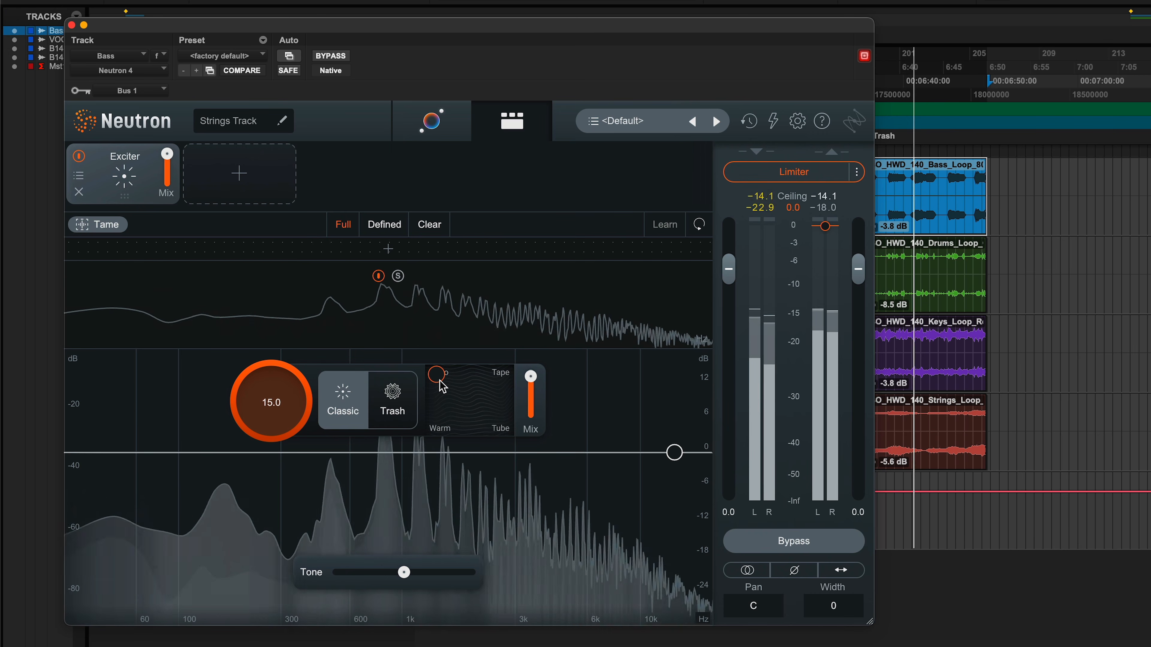
left_click_drag(442, 387, 520, 385)
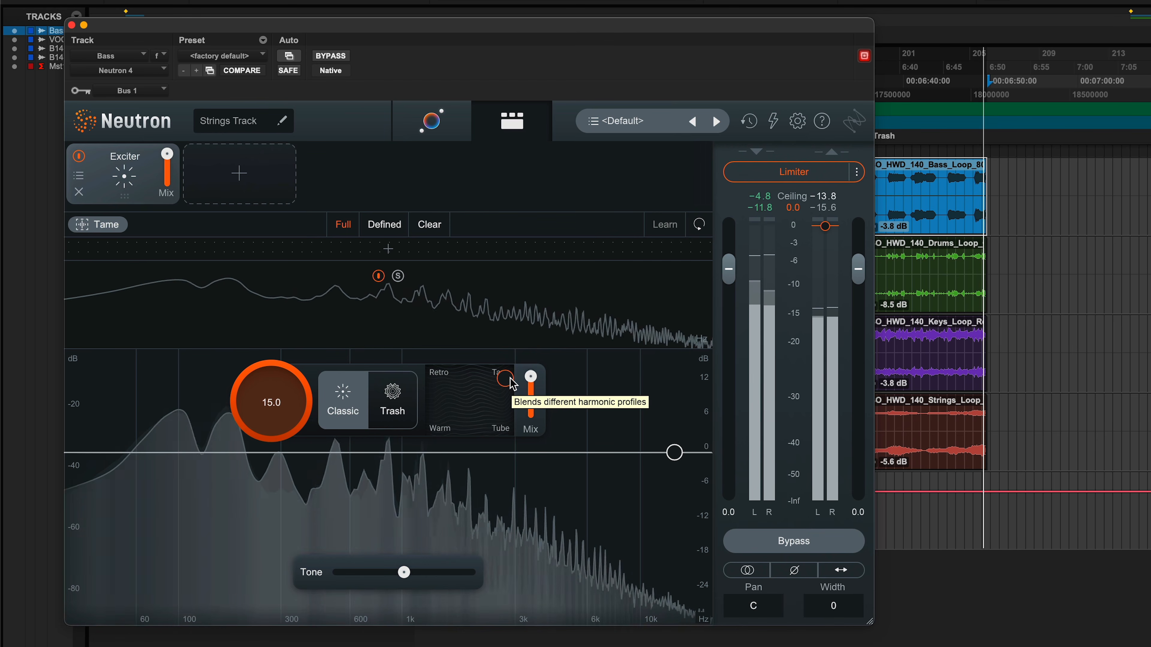
left_click_drag(512, 384, 507, 425)
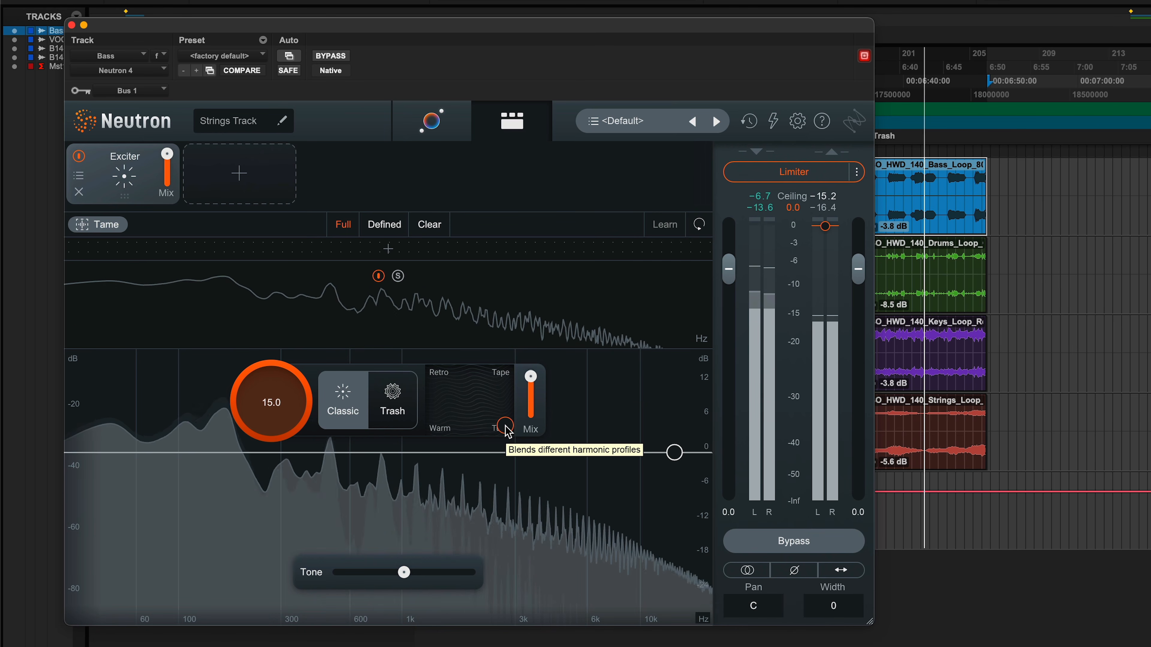
left_click_drag(505, 426, 471, 400)
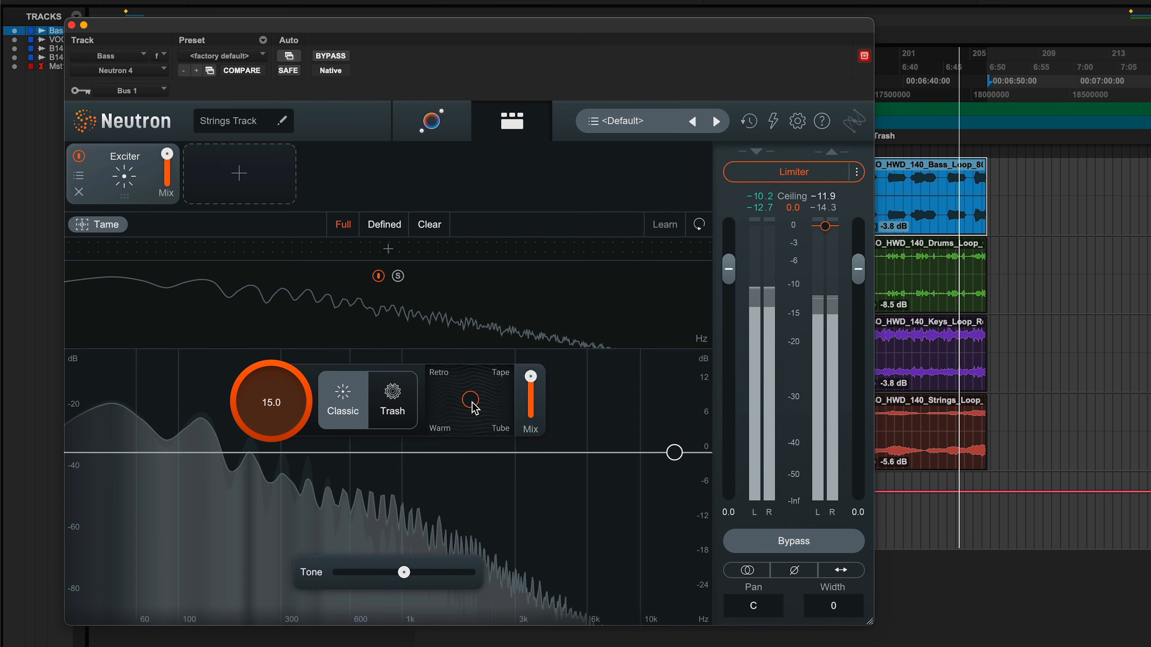
left_click(774, 544)
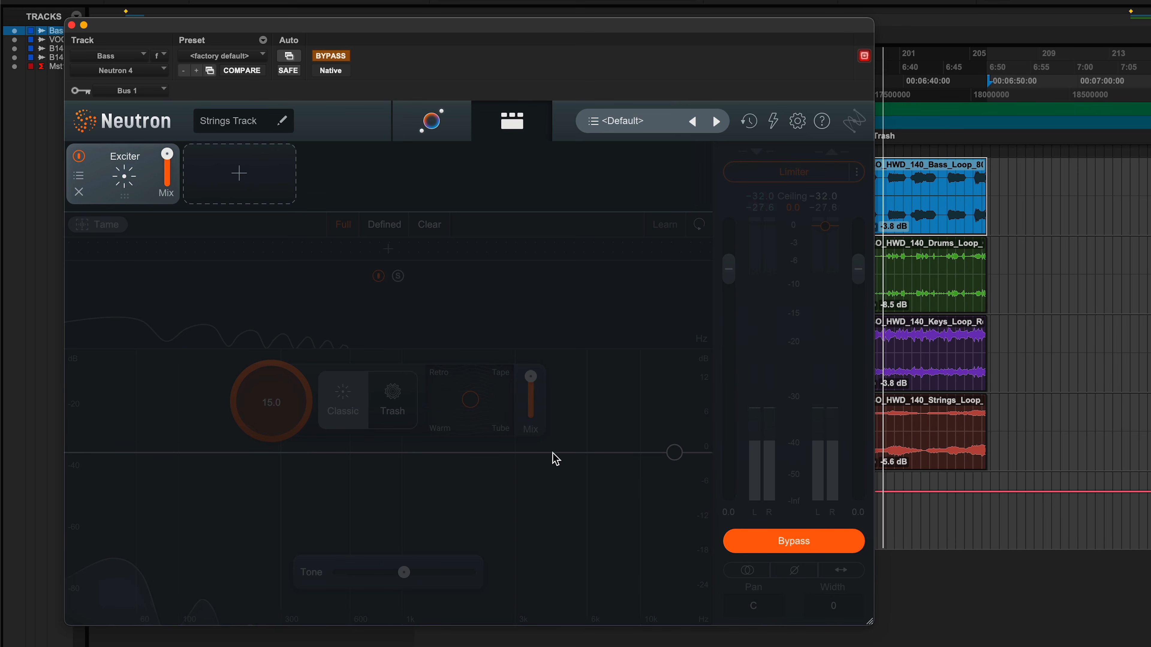
left_click(819, 539)
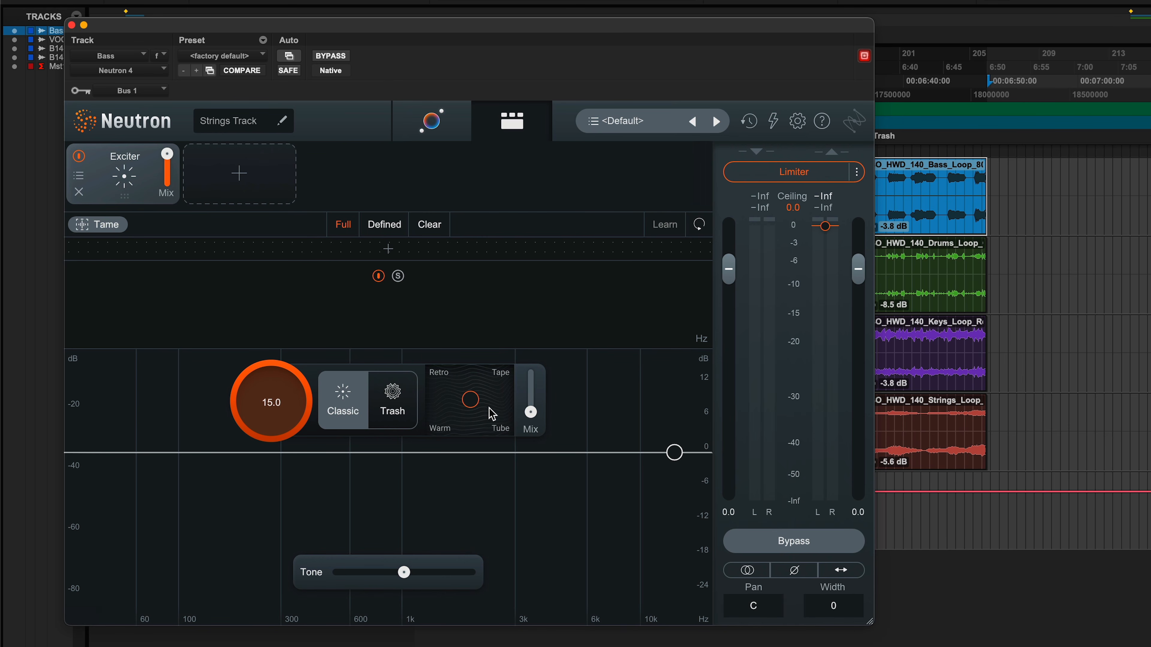
During playback, raise the Exciter band's mix from 0 to full, and lower the whole module's mix and restore it.
key("space")
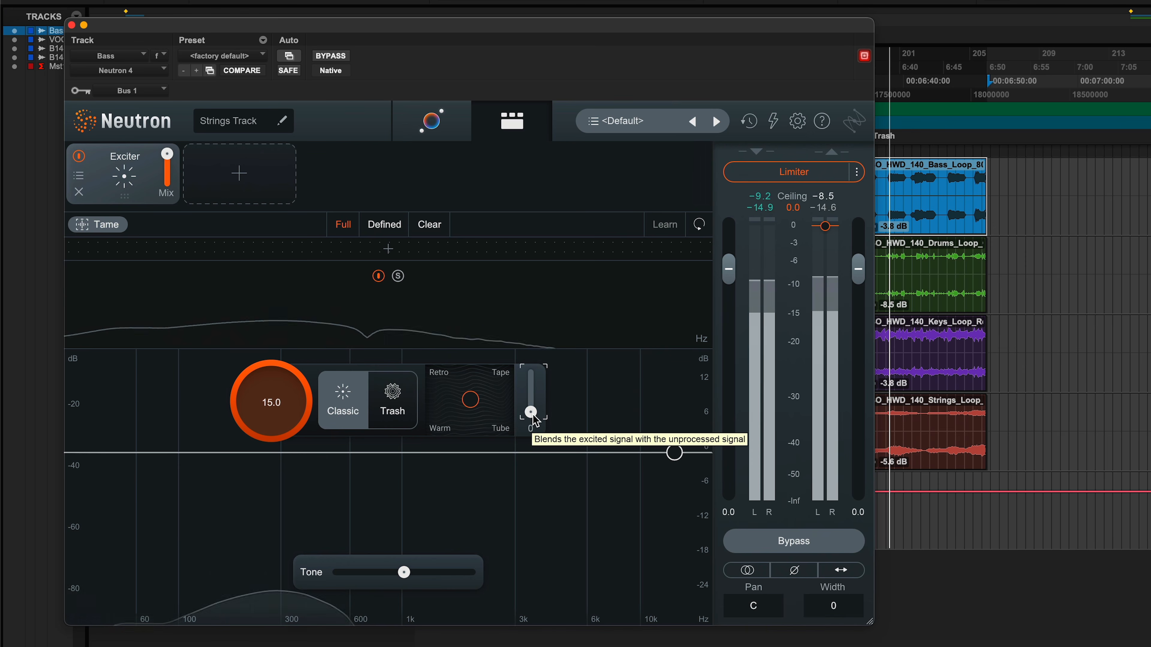
left_click_drag(533, 414, 520, 259)
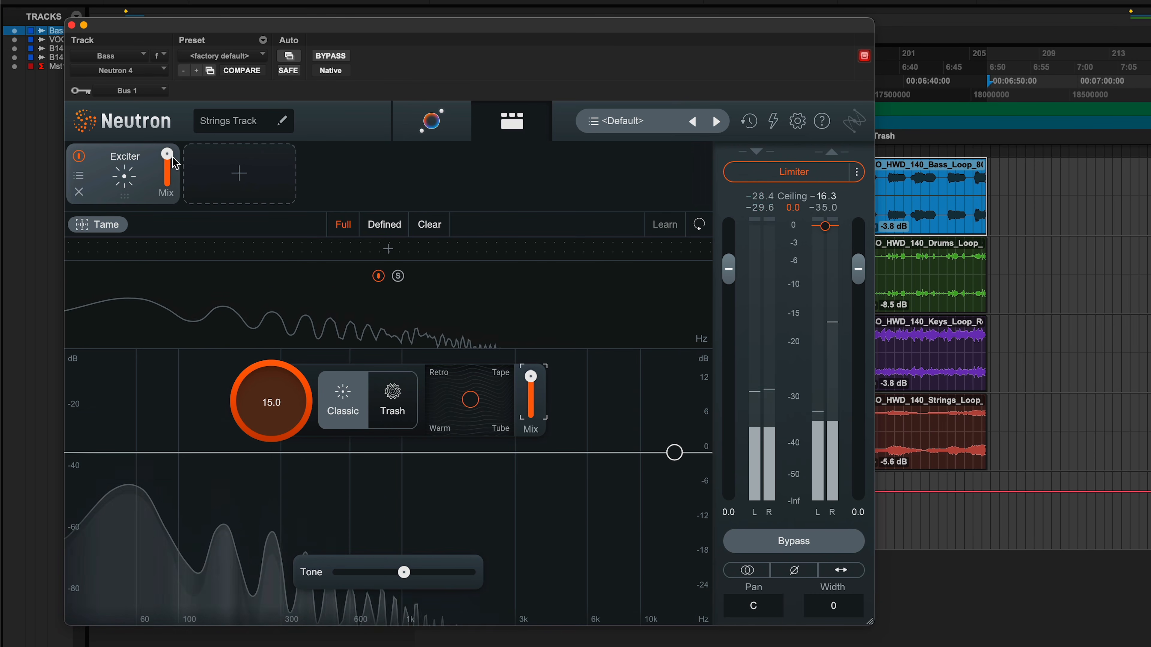
left_click_drag(167, 156, 170, 206)
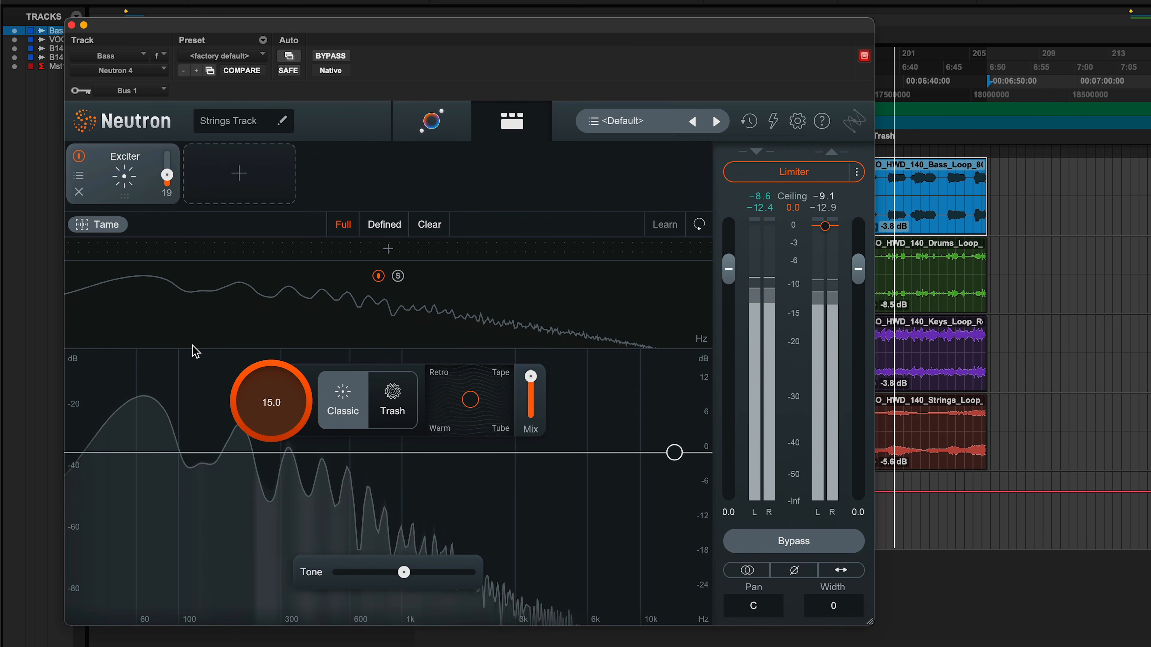
left_click_drag(187, 218, 185, 91)
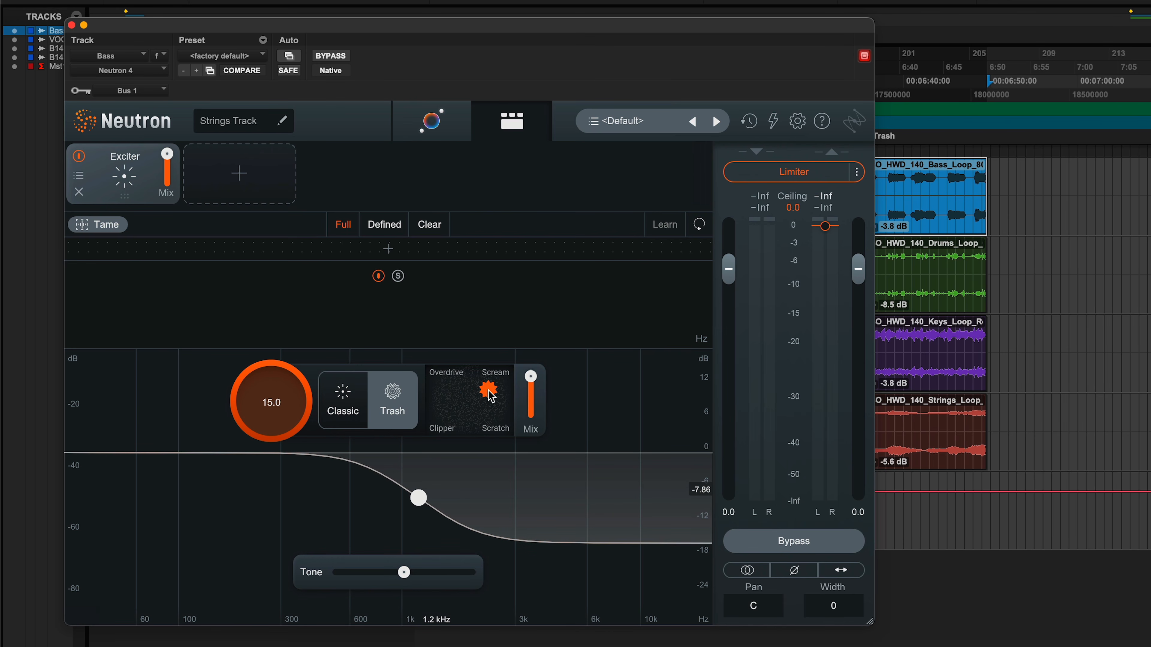
In Trash mode, sweep the Exciter's filter node down to about -11.2 dB at 1.0 kHz during playback and reset it to 0 dB.
left_click_drag(419, 498, 674, 454)
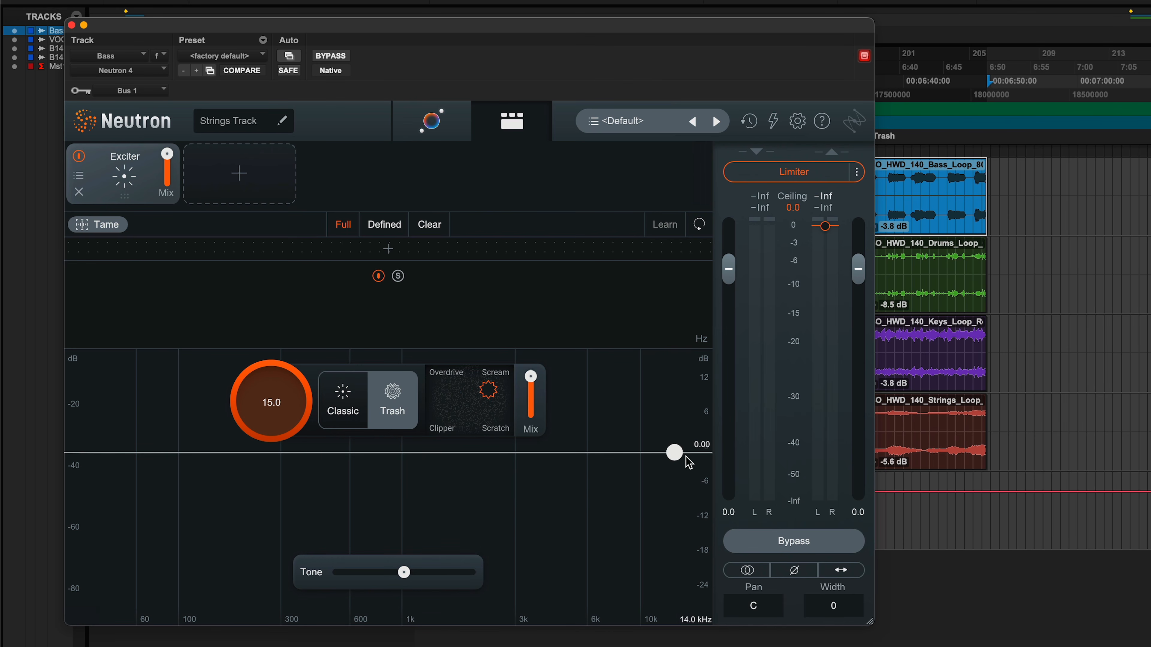
key("space")
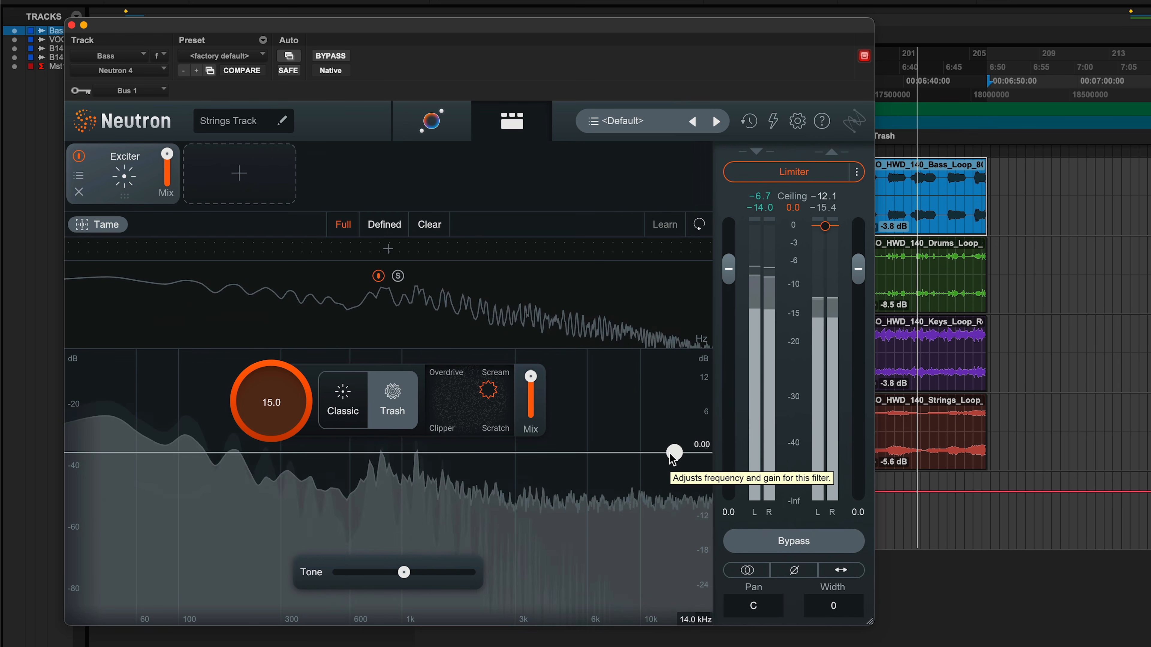
left_click_drag(674, 453, 520, 491)
left_click_drag(429, 512, 386, 519)
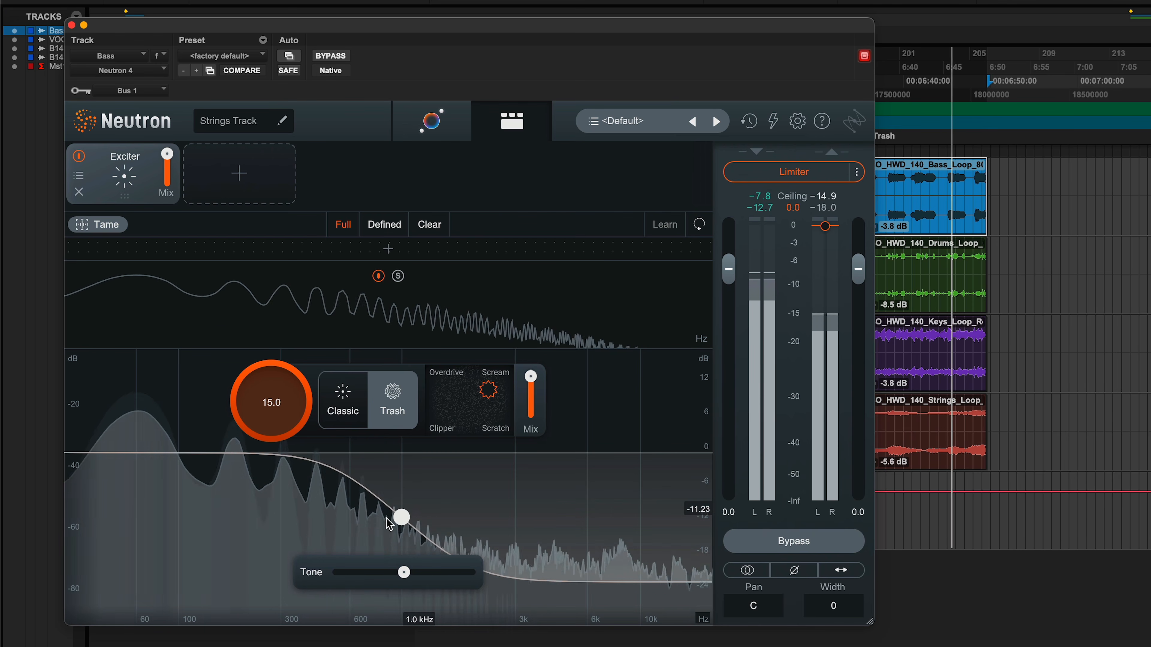
left_click_drag(415, 514, 632, 513)
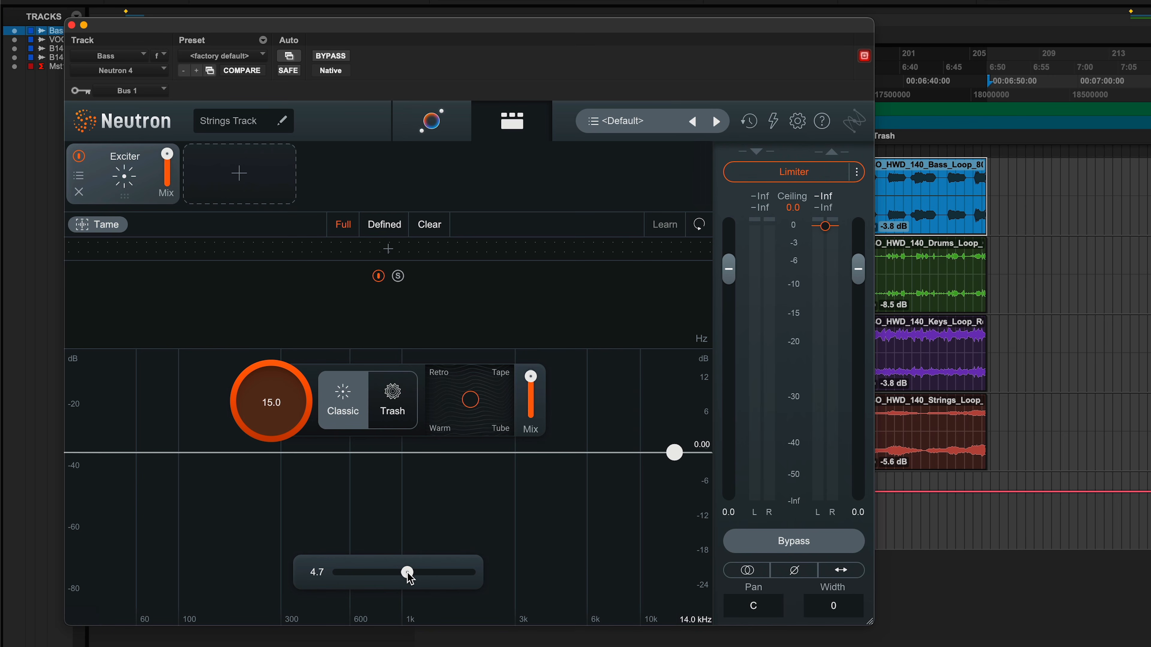
Audition the Exciter's Tone at its maximum and minimum, and return it to the centre.
left_click_drag(407, 572, 479, 578)
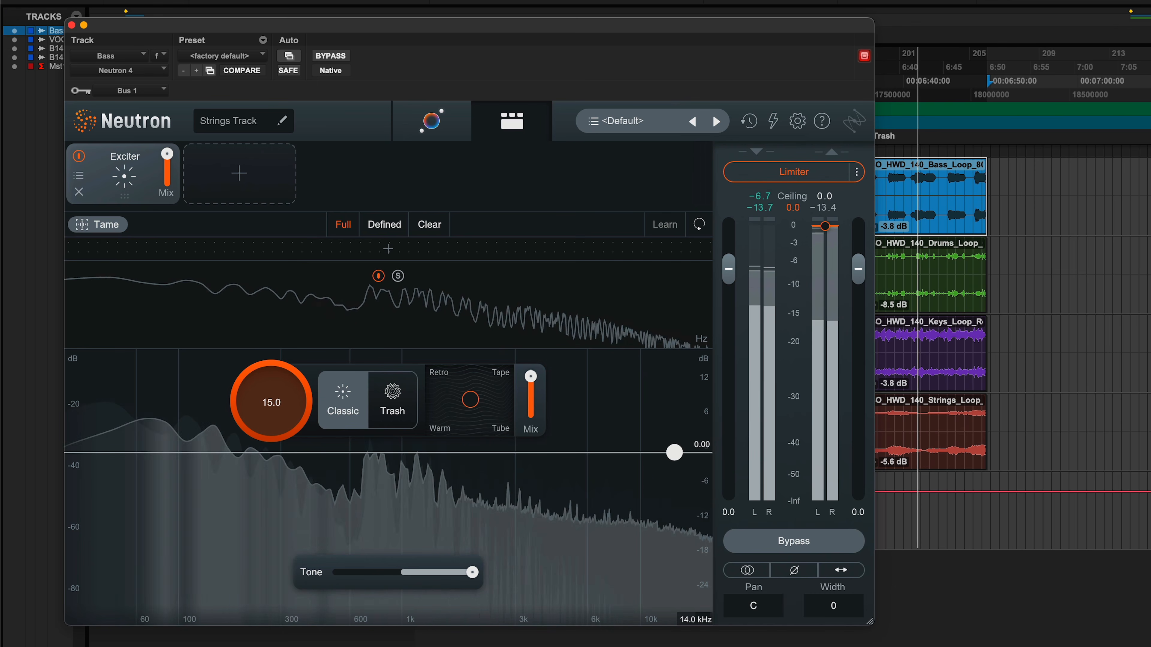
mouse_move(471, 572)
left_click_drag(473, 574, 288, 581)
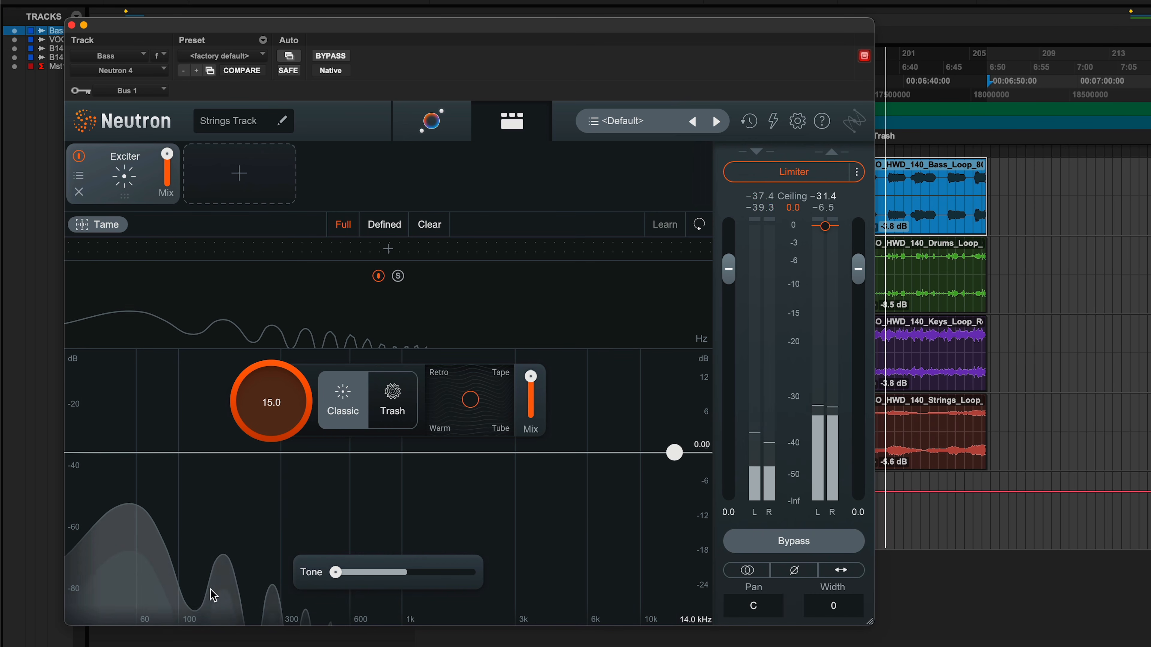
left_click_drag(335, 576, 409, 576)
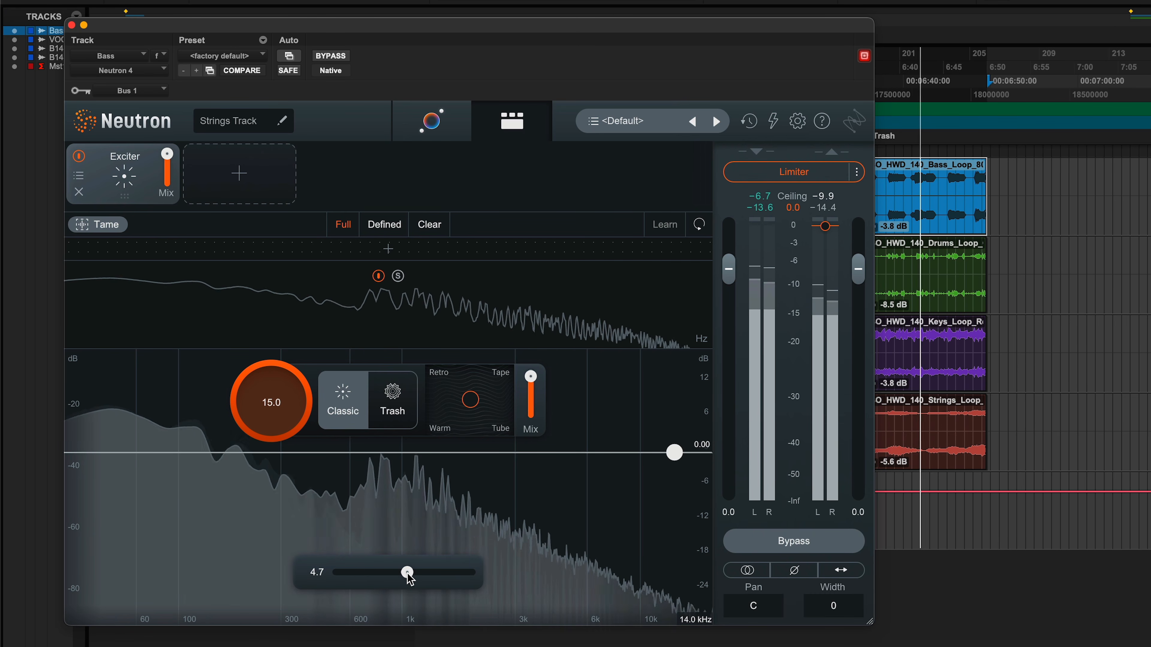
mouse_move(409, 576)
left_mouse_down()
mouse_move(475, 573)
mouse_move(302, 569)
mouse_move(465, 571)
mouse_move(404, 568)
left_mouse_up()
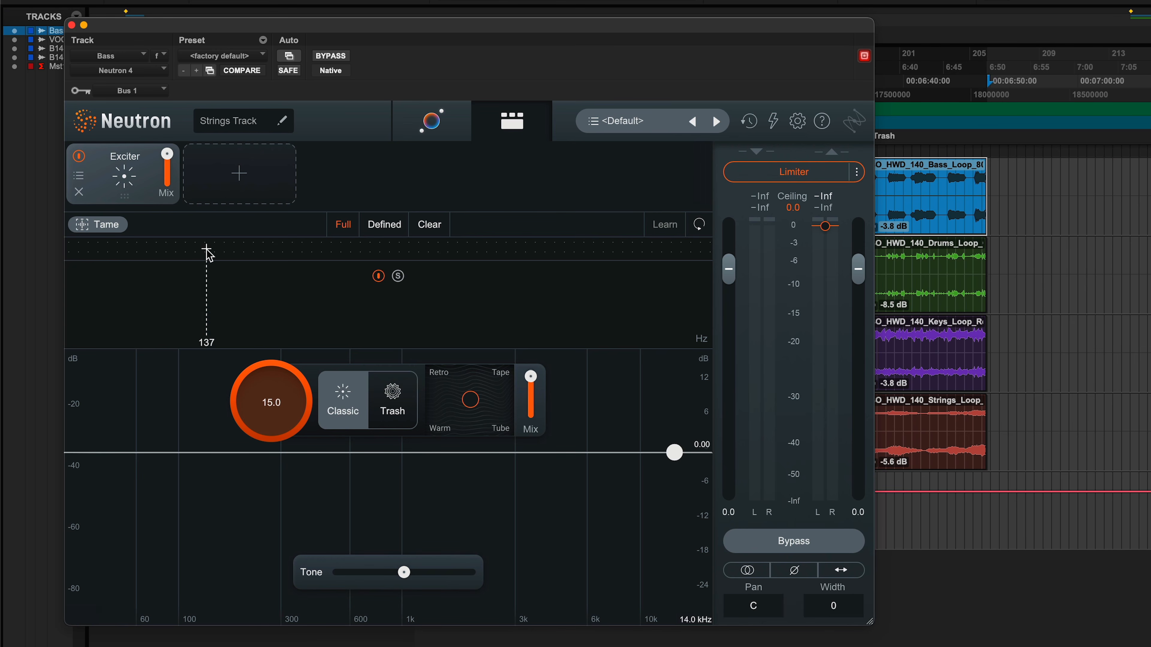
Split the Exciter into three bands with the lower crossover at 137 Hz, and select each band in turn.
left_click(206, 250)
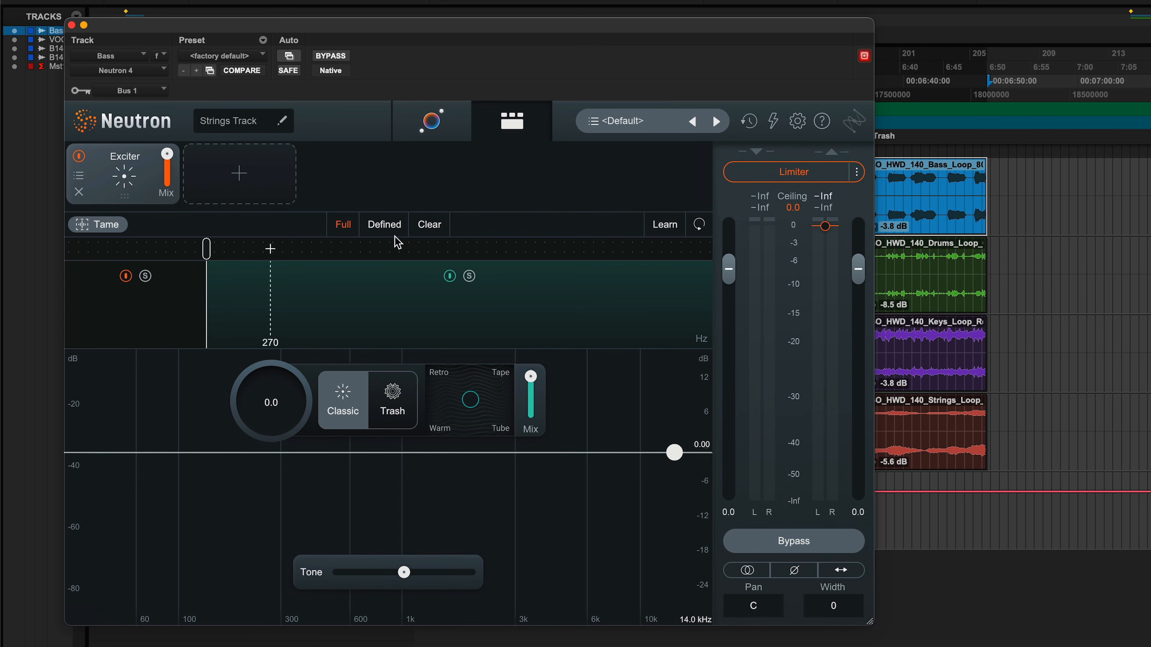
left_click(605, 249)
left_click(125, 303)
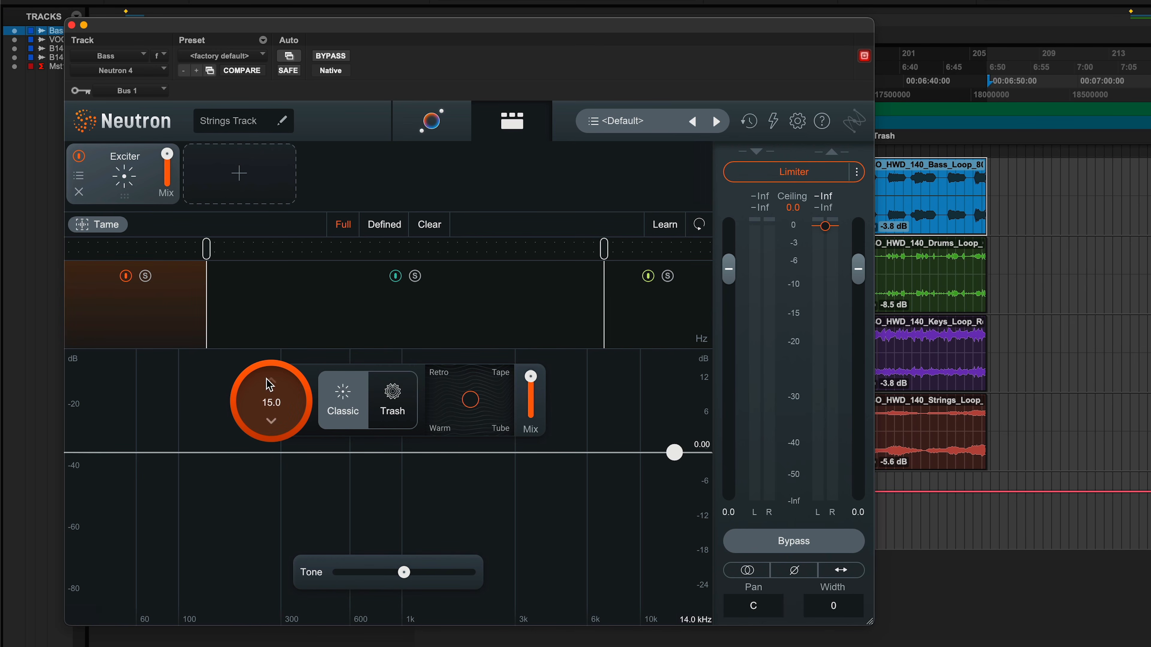
left_click(341, 305)
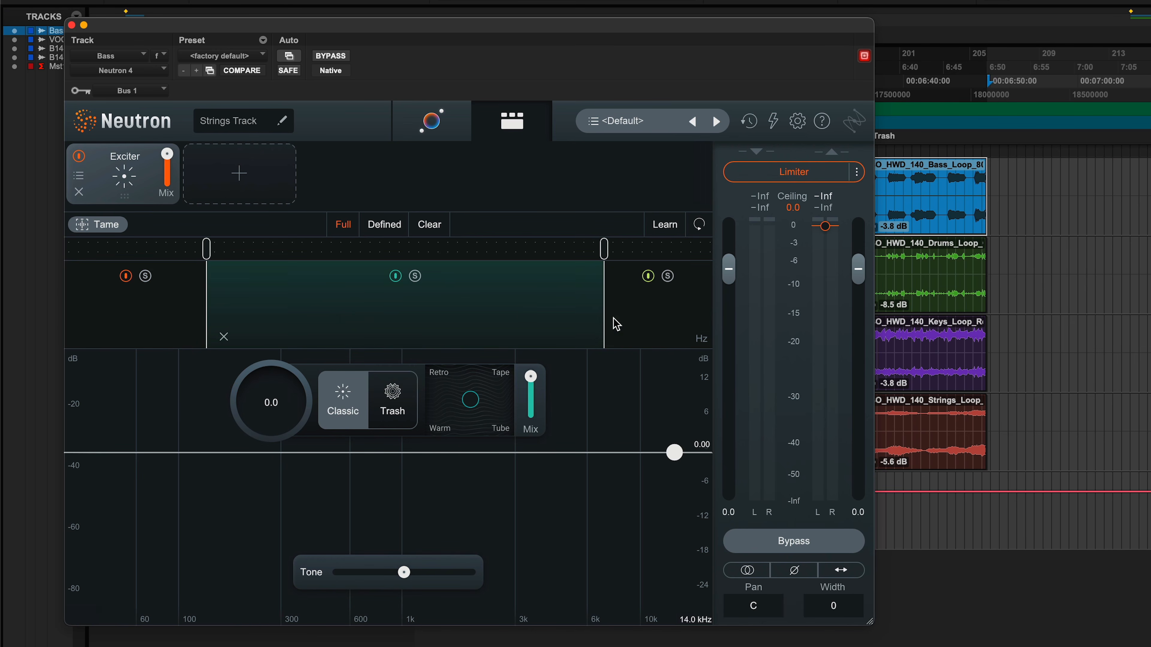
left_click(649, 329)
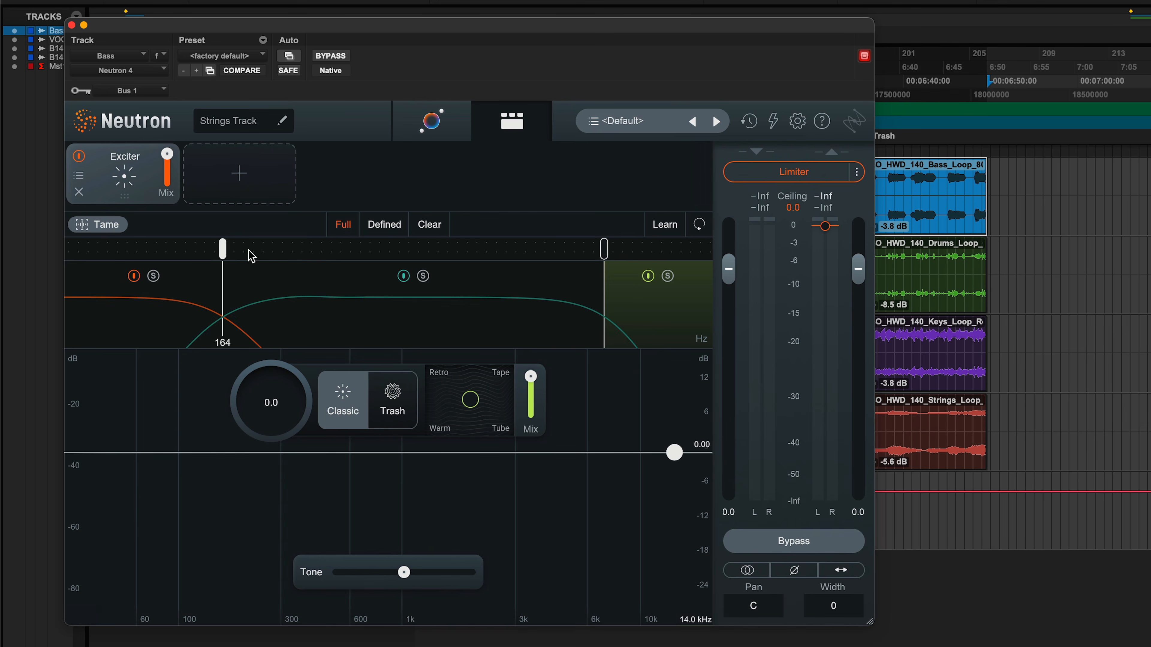
Move the Exciter's lower crossover to a higher frequency, widening the low band.
left_click_drag(257, 246, 290, 245)
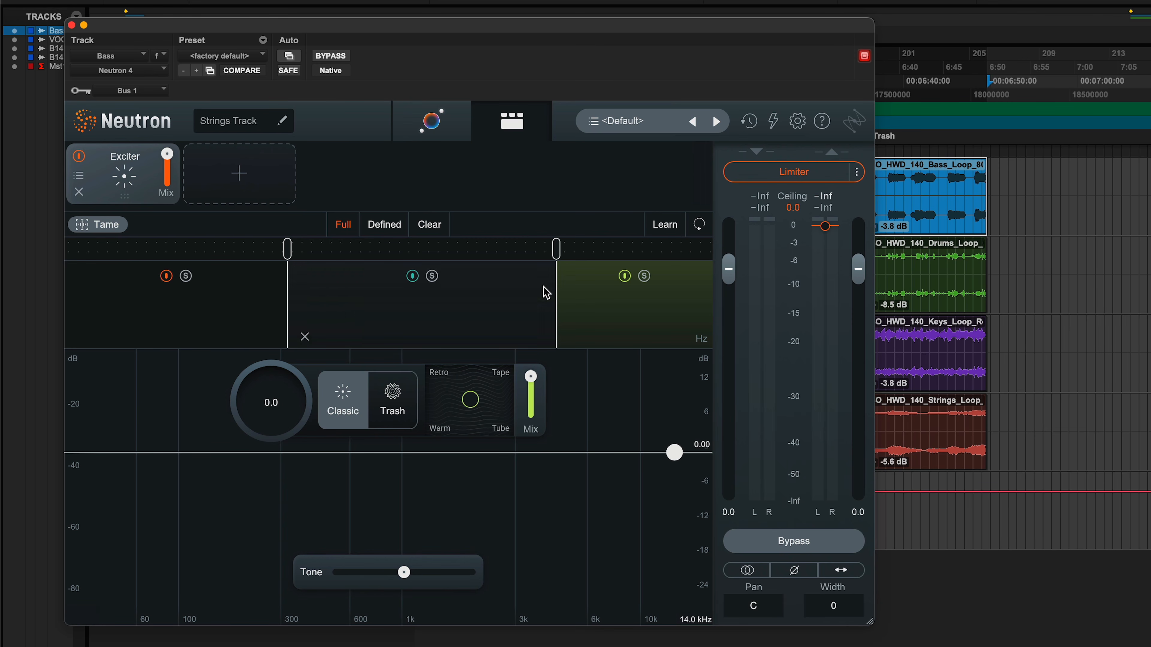
key("space")
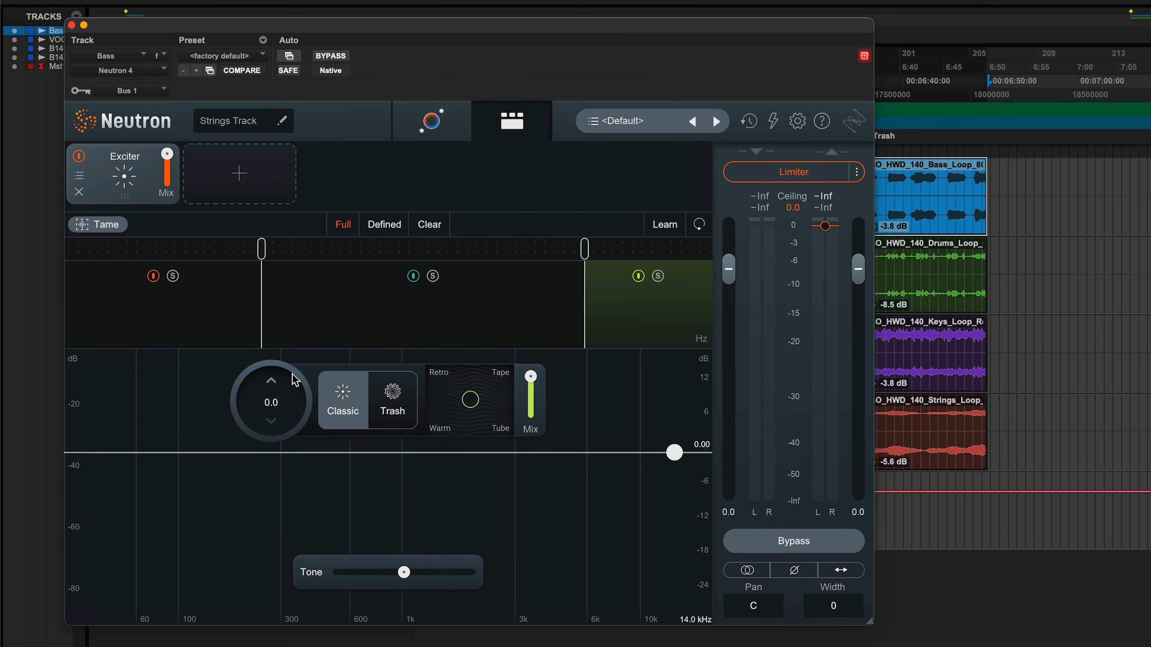
left_click(82, 338)
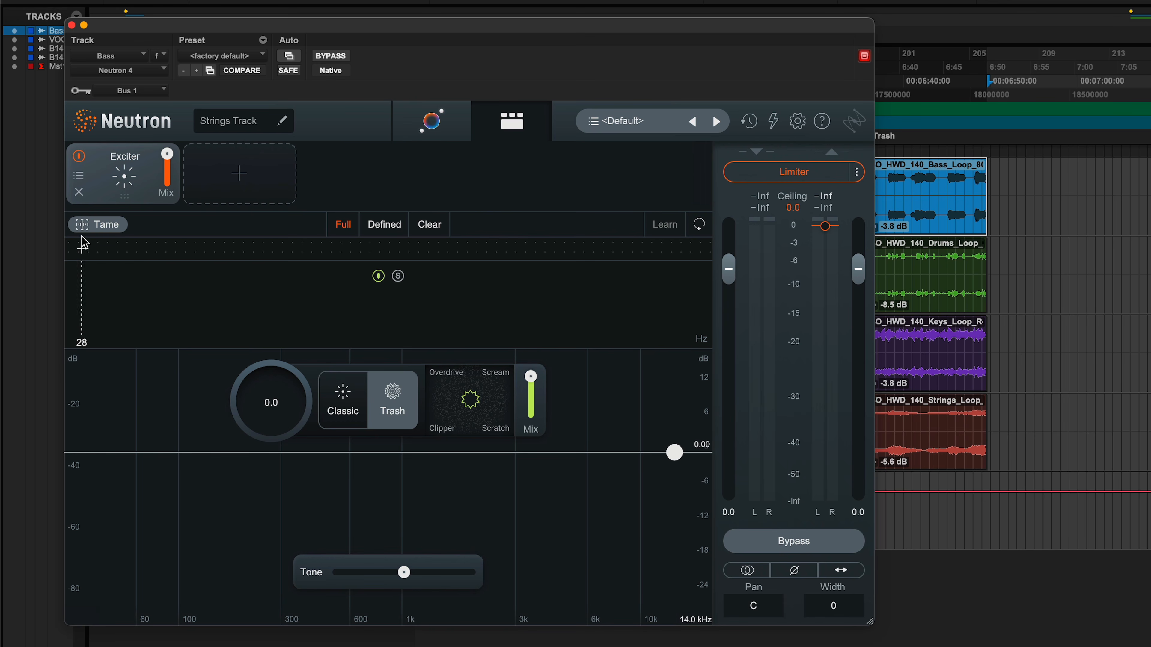
During playback, raise the Bass track's Exciter drive to 11.2 in Trash mode.
key("space")
left_click_drag(285, 432, 289, 283)
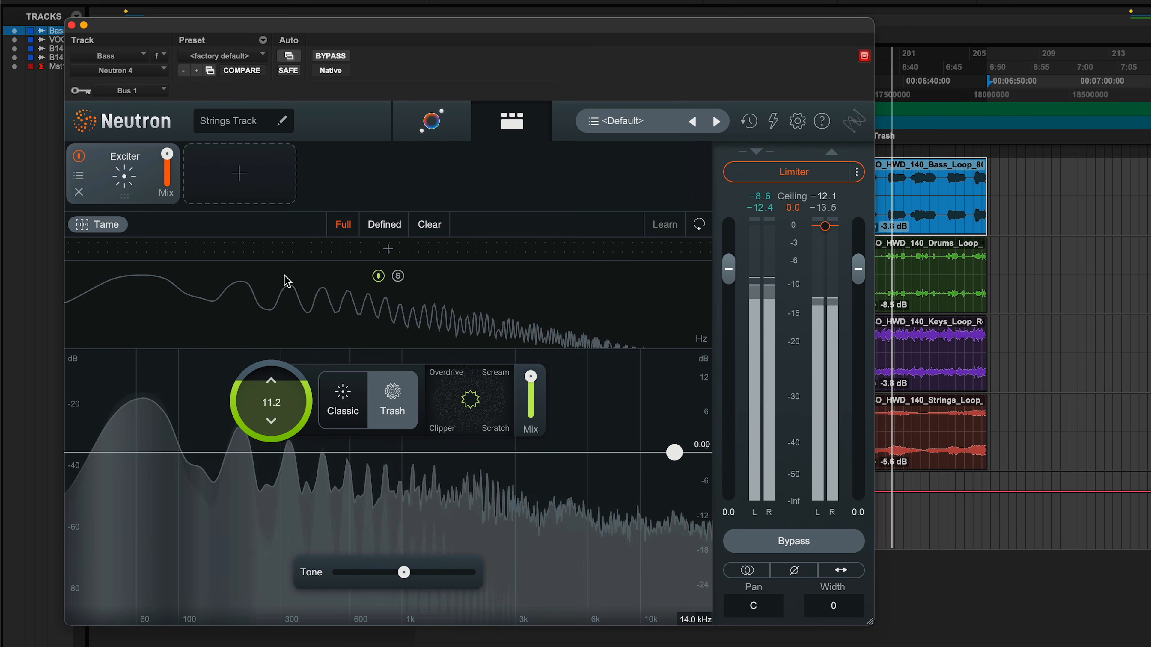
key("space")
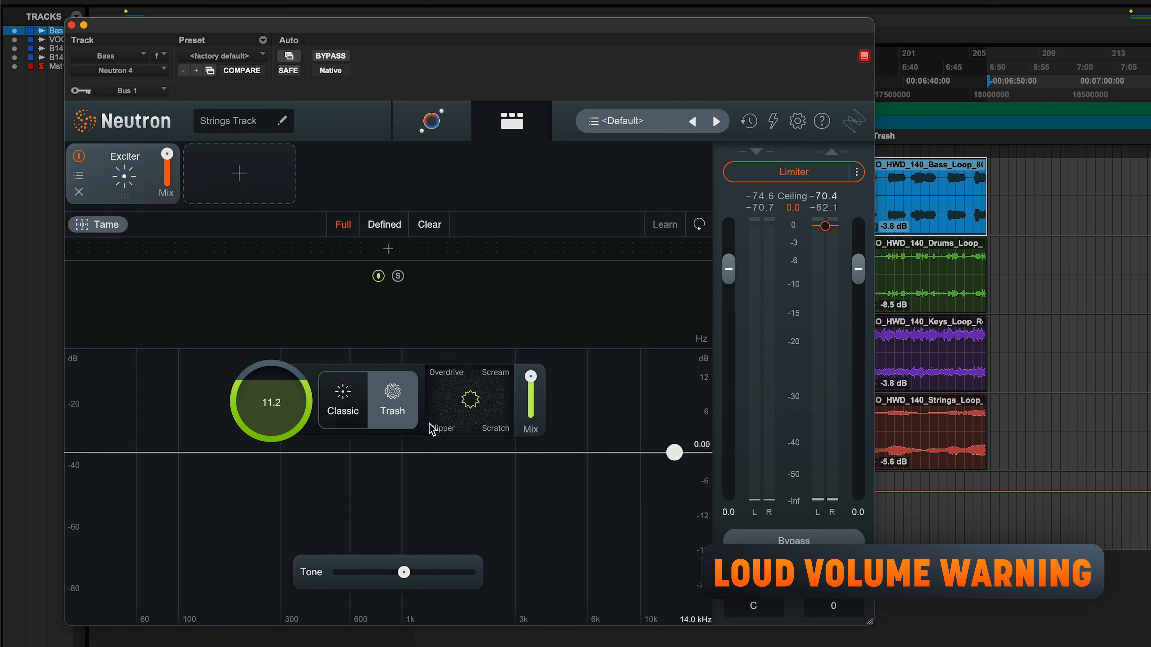
Audition the Trash blend at Scream, Overdrive, Clipper and Scratch during playback, and reset it to the centre.
left_click_drag(470, 399, 515, 380)
key("space")
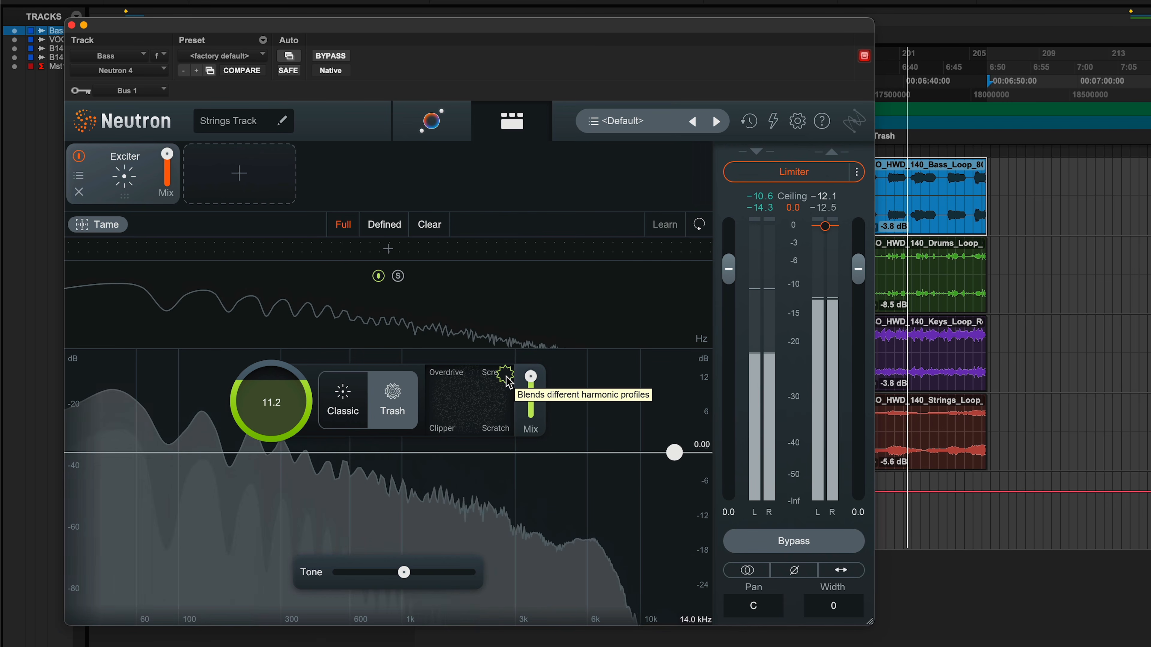
left_click_drag(507, 379, 429, 377)
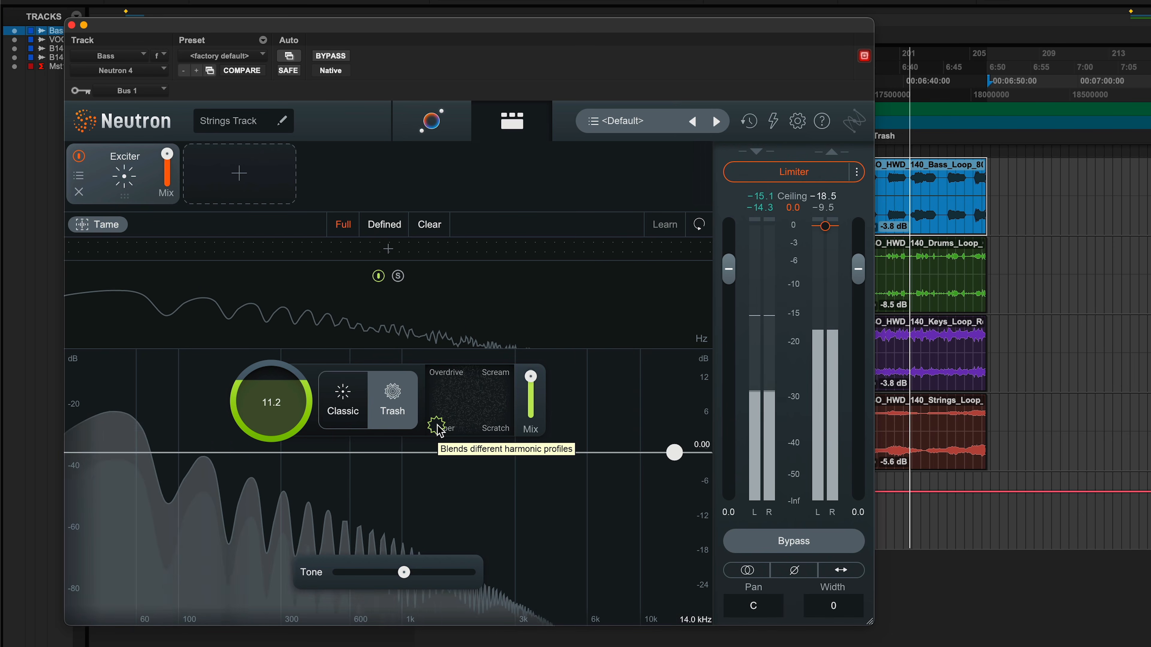
left_click_drag(461, 428, 496, 429)
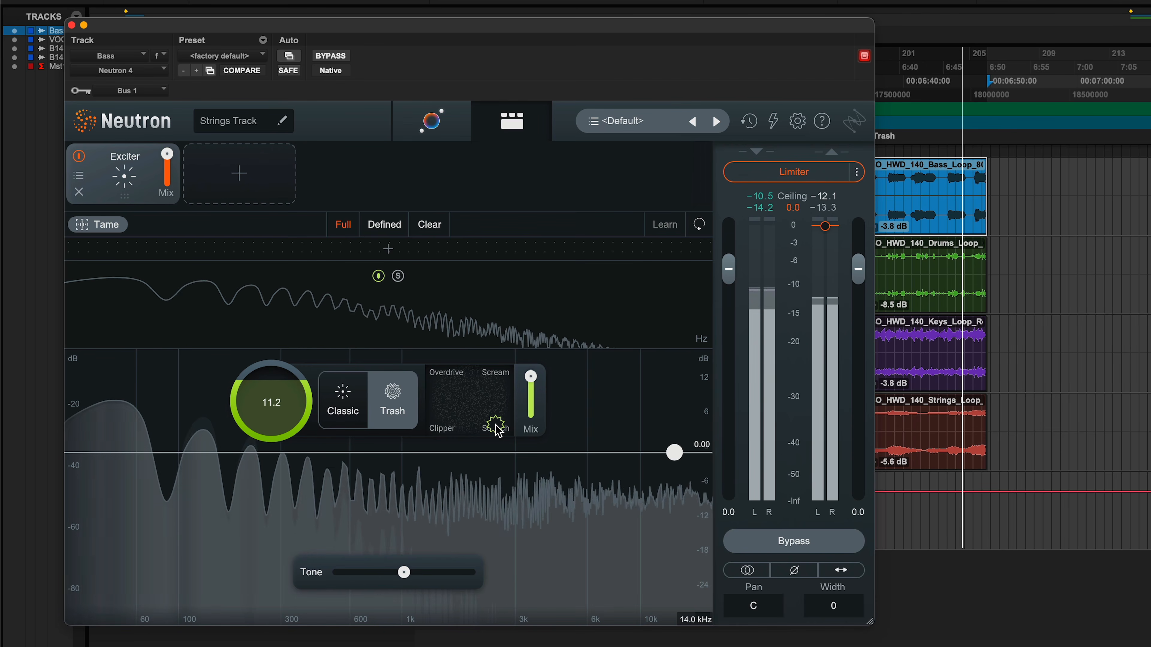
double_click(495, 424)
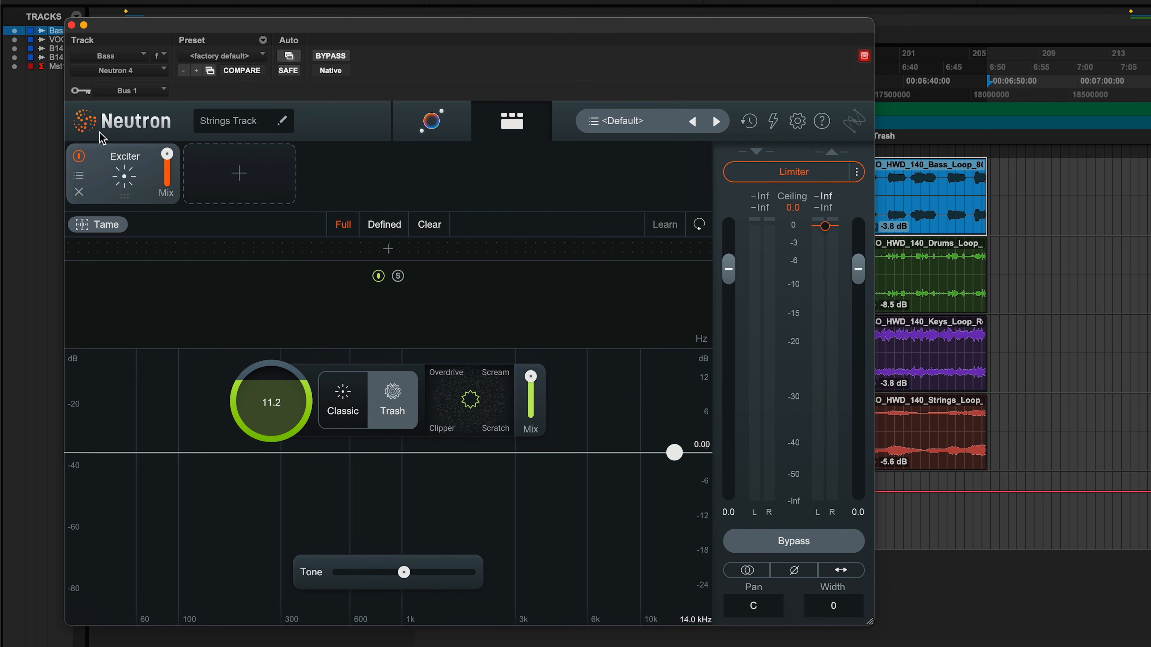
Switch to the VOCALS track's Neutron 4, raise the Exciter's Trash drive to 15.0 and move its blend toward Scream.
left_click(72, 25)
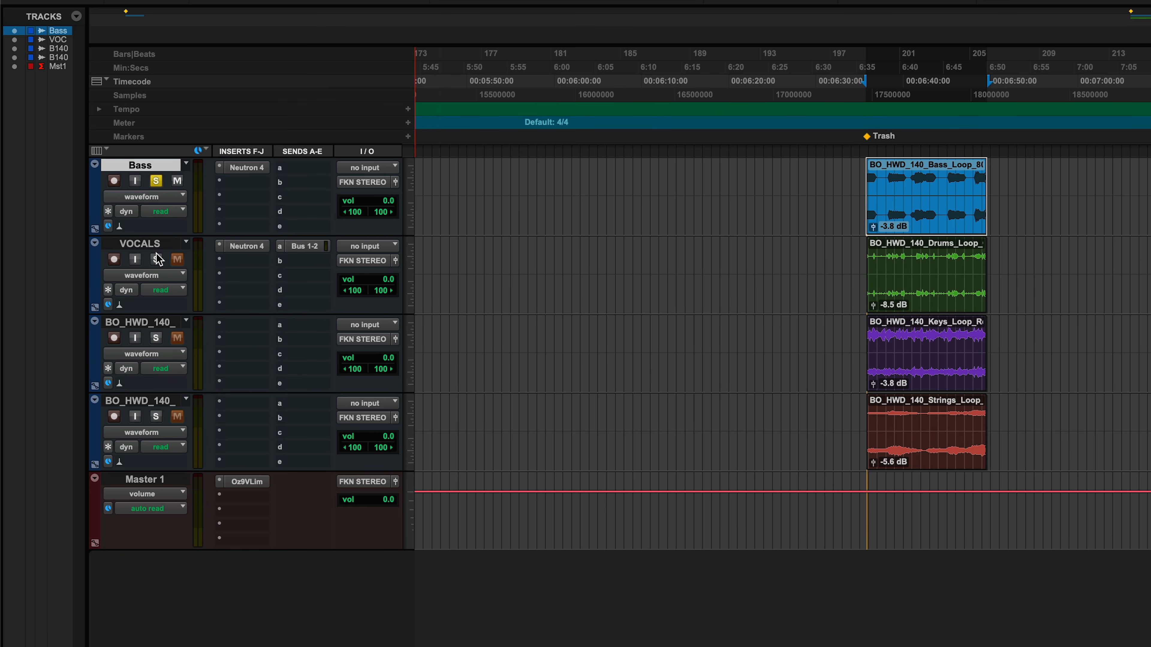
left_click(246, 246)
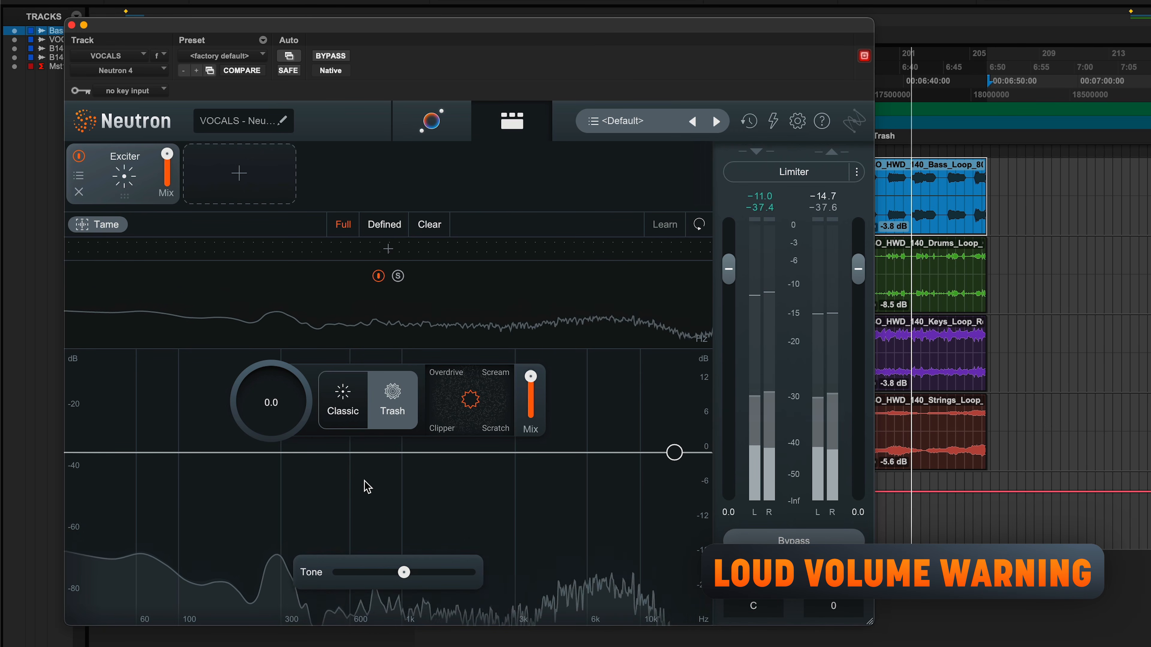
left_click_drag(296, 442, 291, 257)
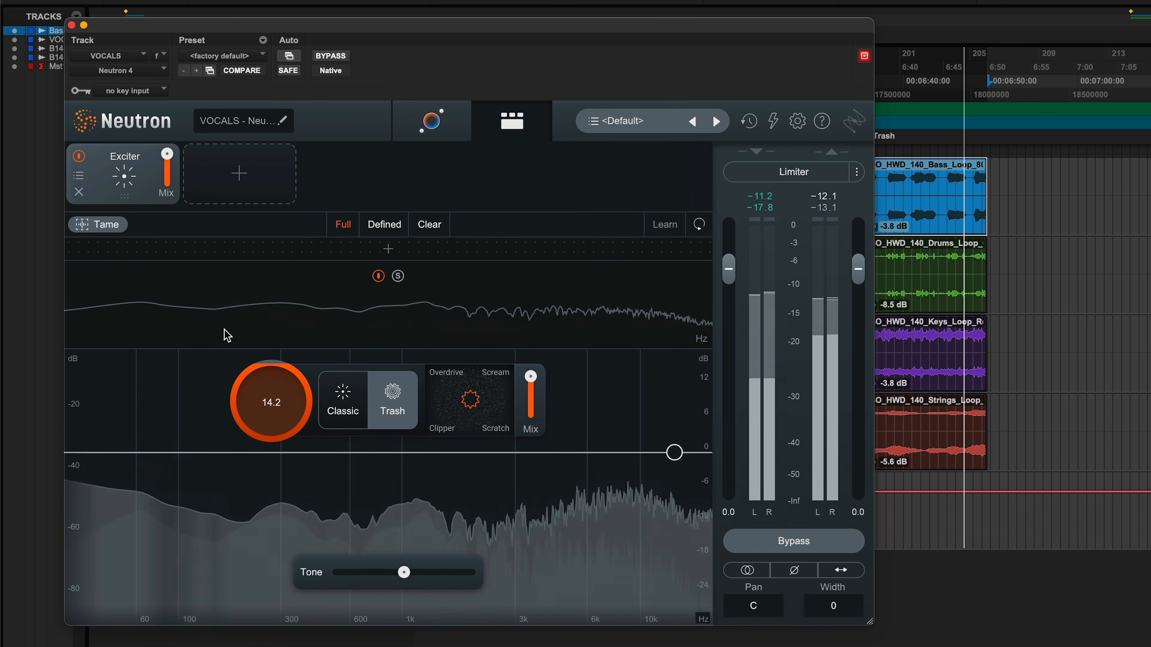
left_click_drag(303, 377, 296, 250)
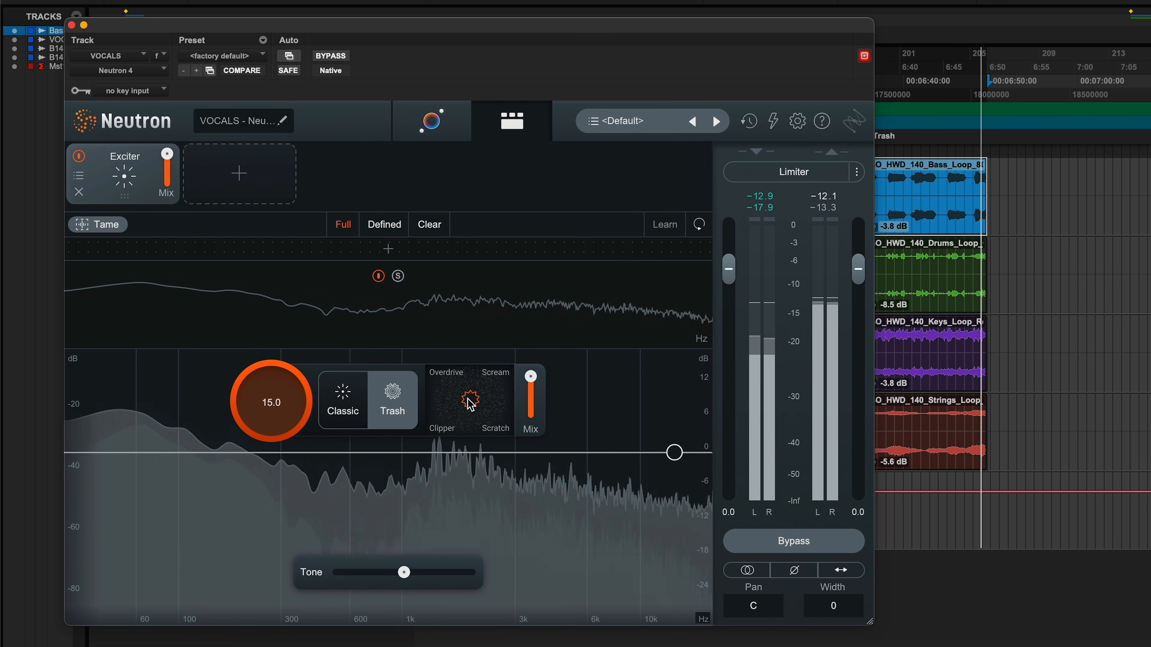
left_click_drag(471, 400, 487, 389)
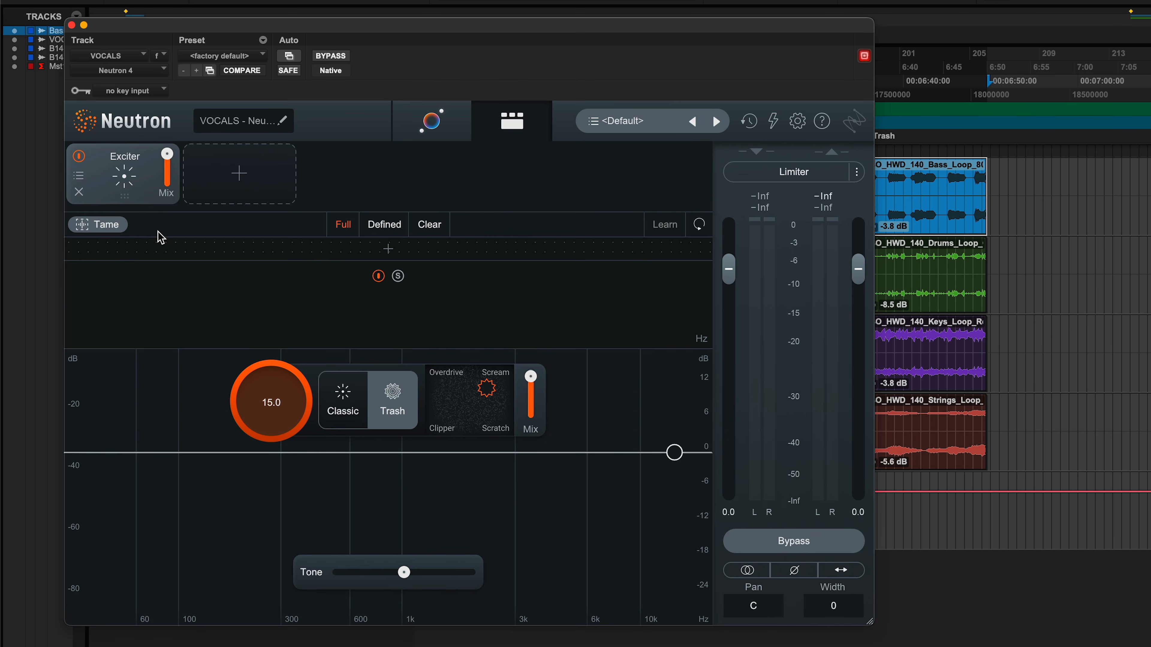
During playback, turn on Tame for the Exciter, set the output gain to 7.1, and compare Tame off and on.
key("space")
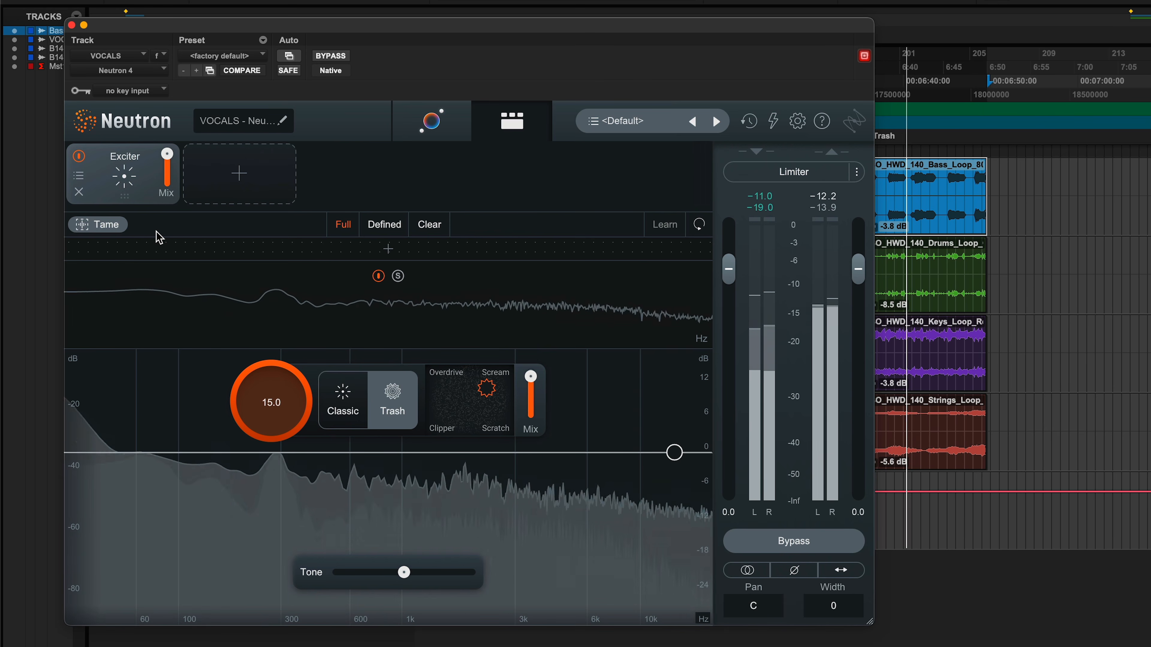
left_click(120, 224)
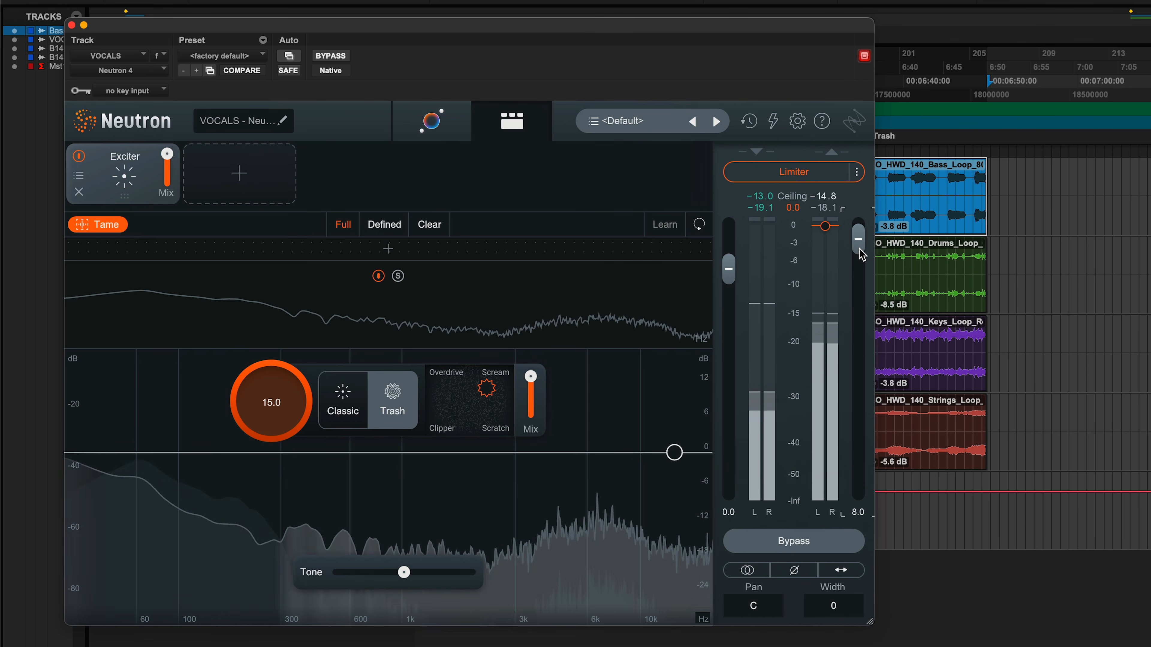
left_click_drag(862, 252, 862, 258)
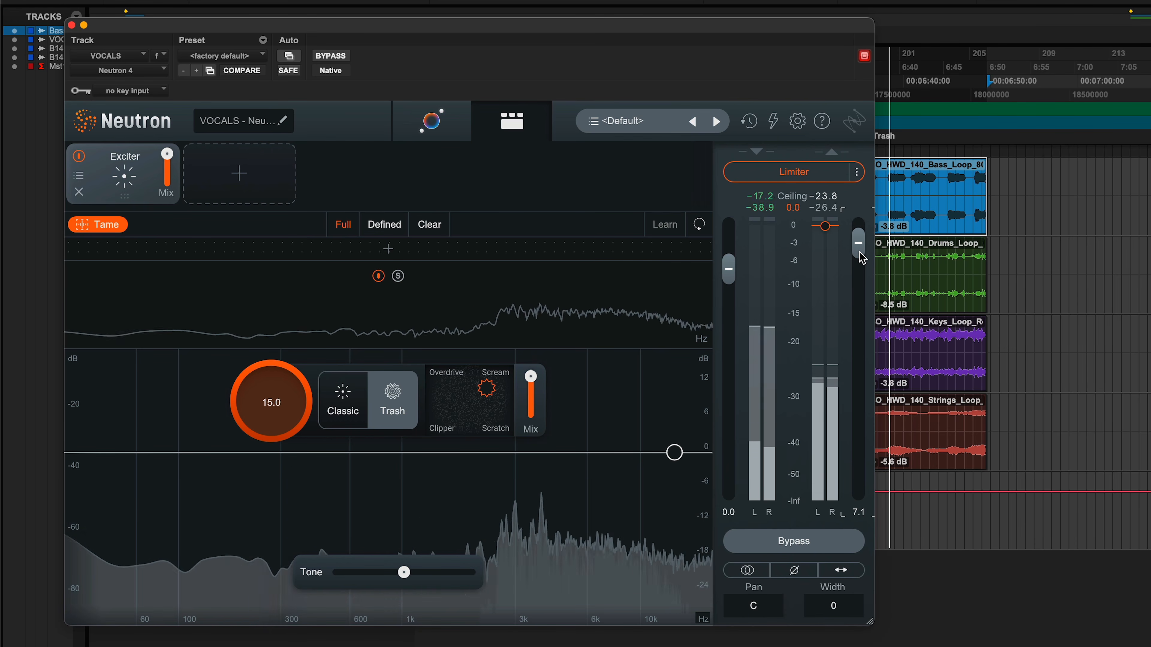
key("space")
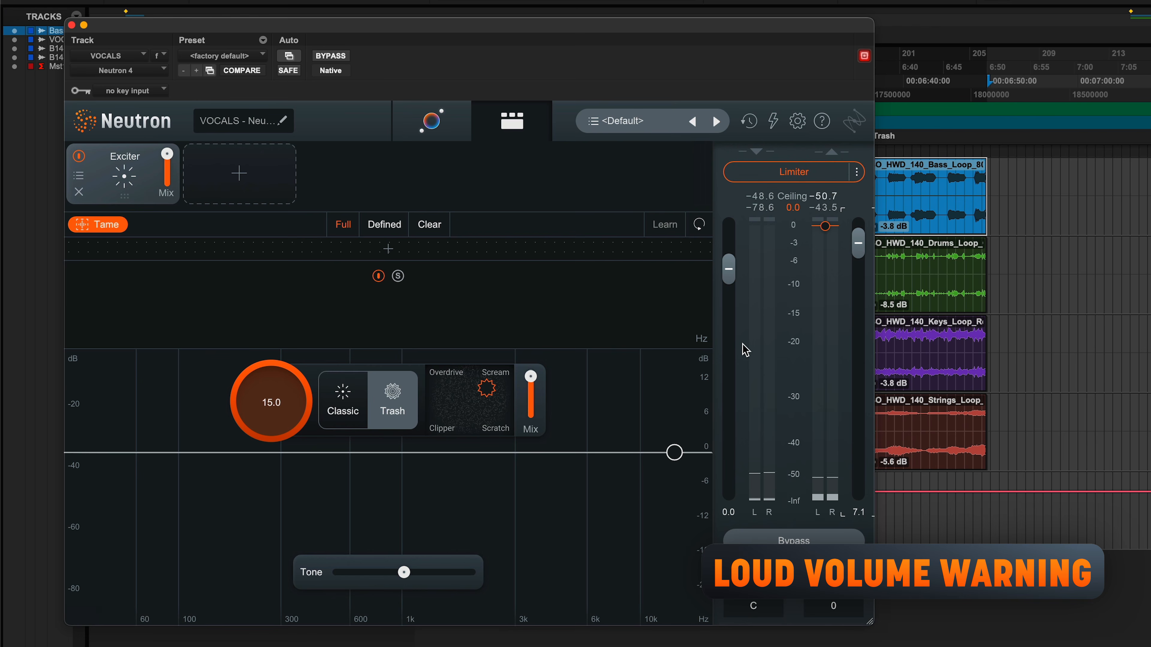
key("space")
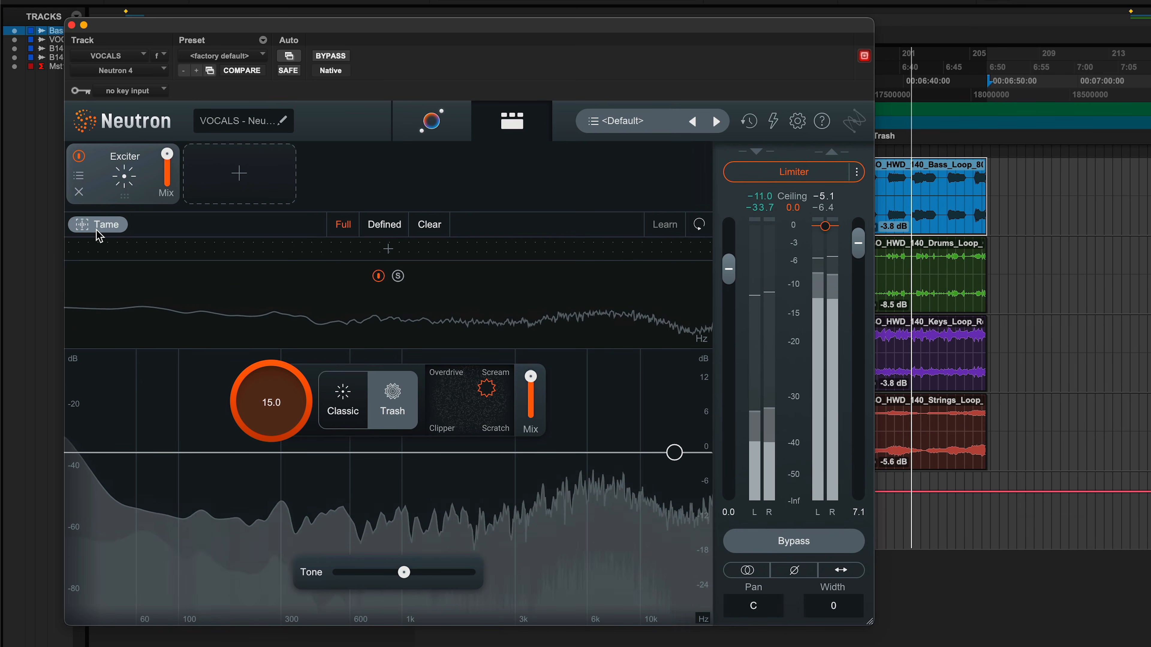
left_click(97, 227)
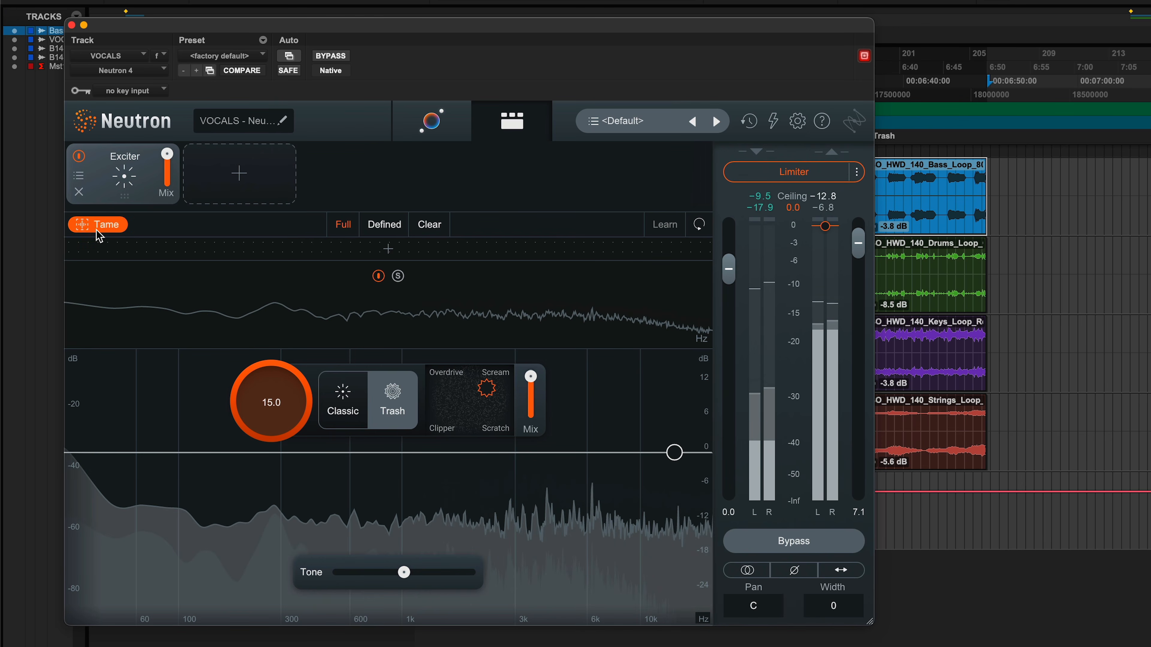
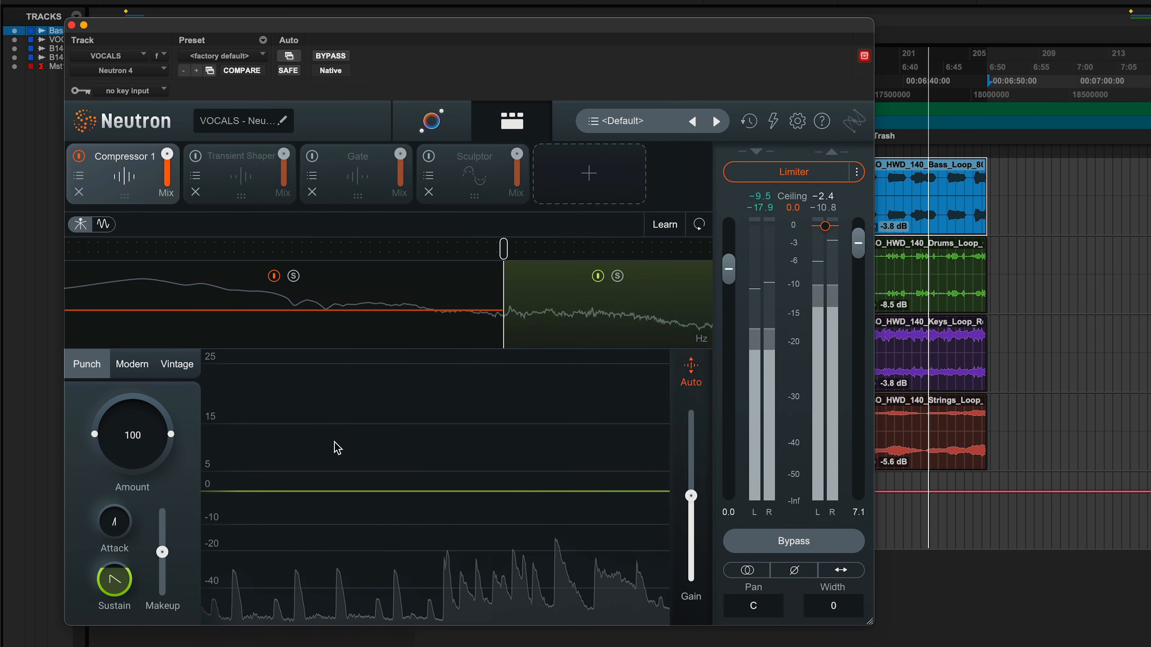
Select Compressor 1's low band in Punch mode and try Amount values of 249, 33 and 265.
left_click(207, 315)
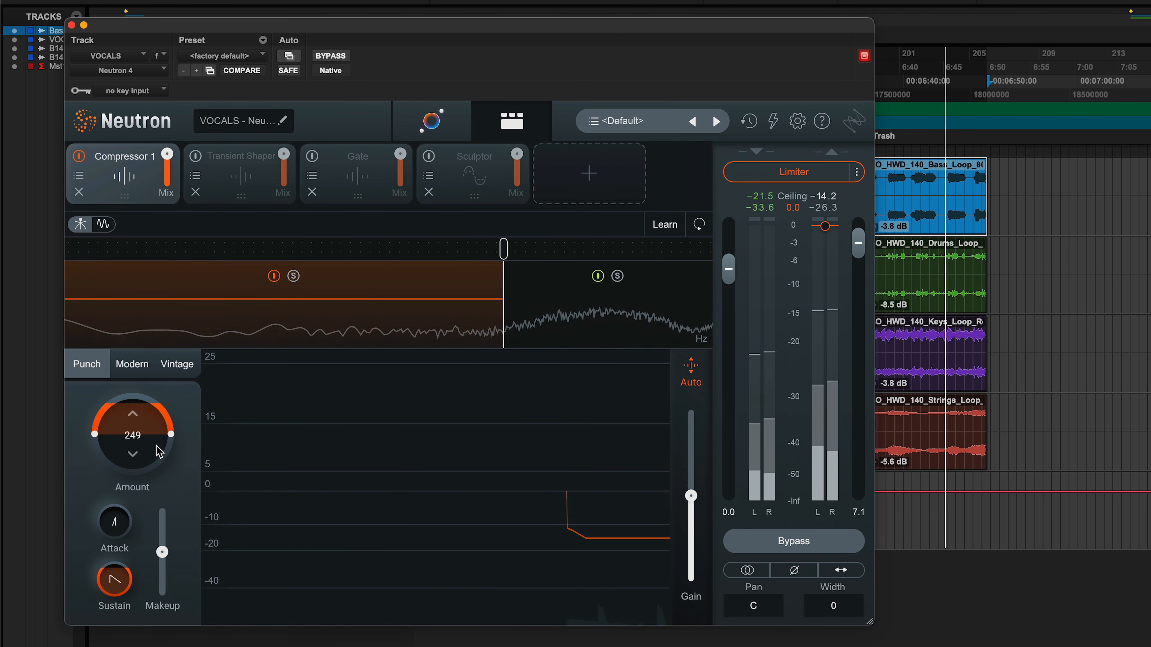
left_click_drag(162, 434, 160, 575)
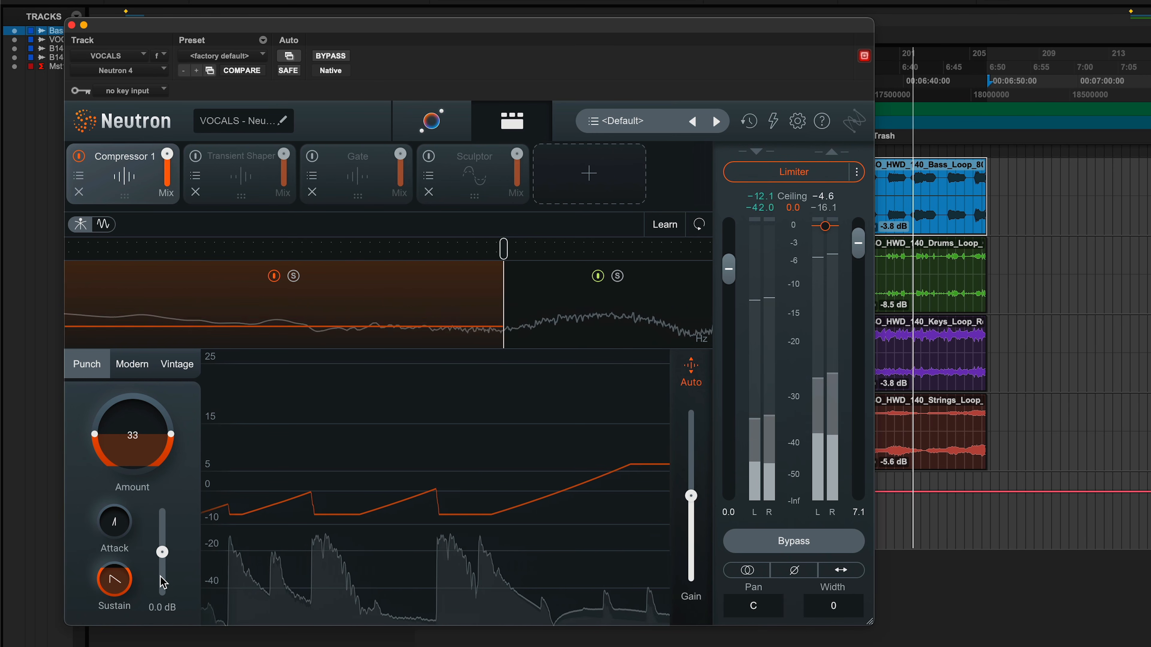
left_click_drag(149, 459, 141, 303)
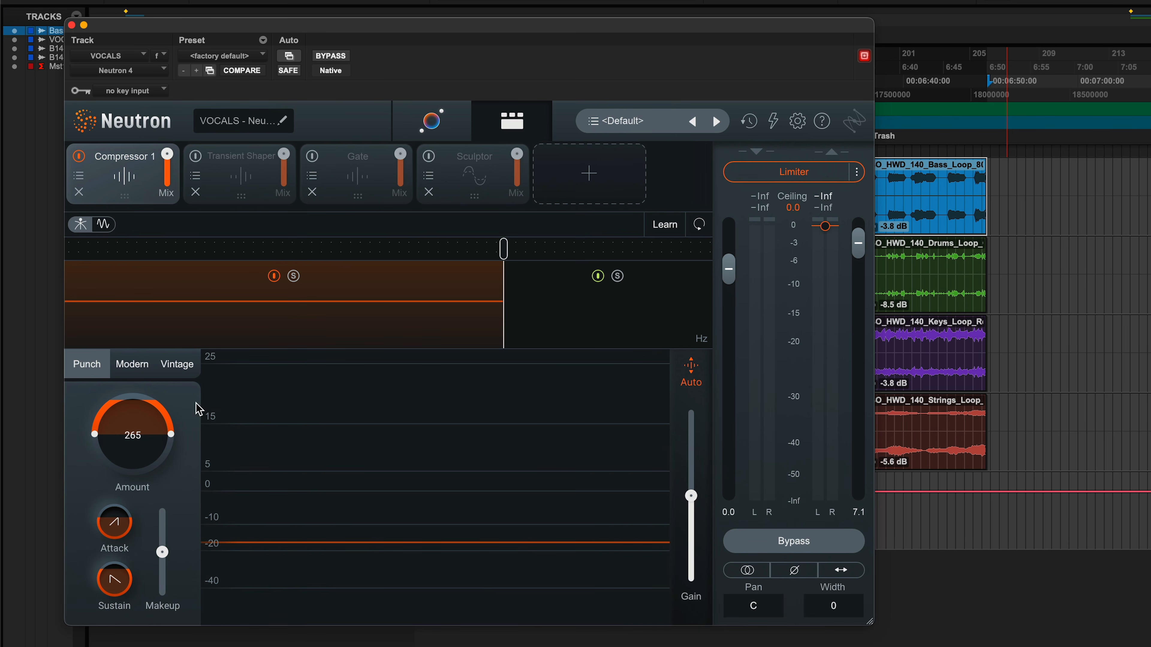
During playback, lower the low band's Punch Amount to 56 and raise it to 228.
key("space")
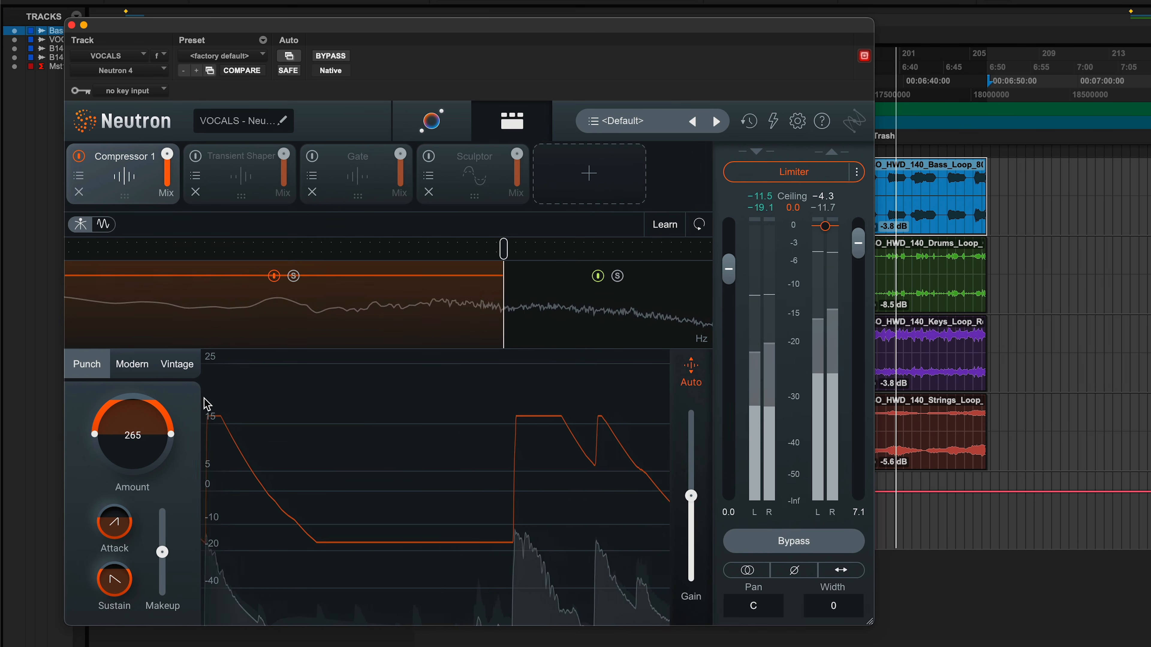
left_click_drag(159, 411, 161, 543)
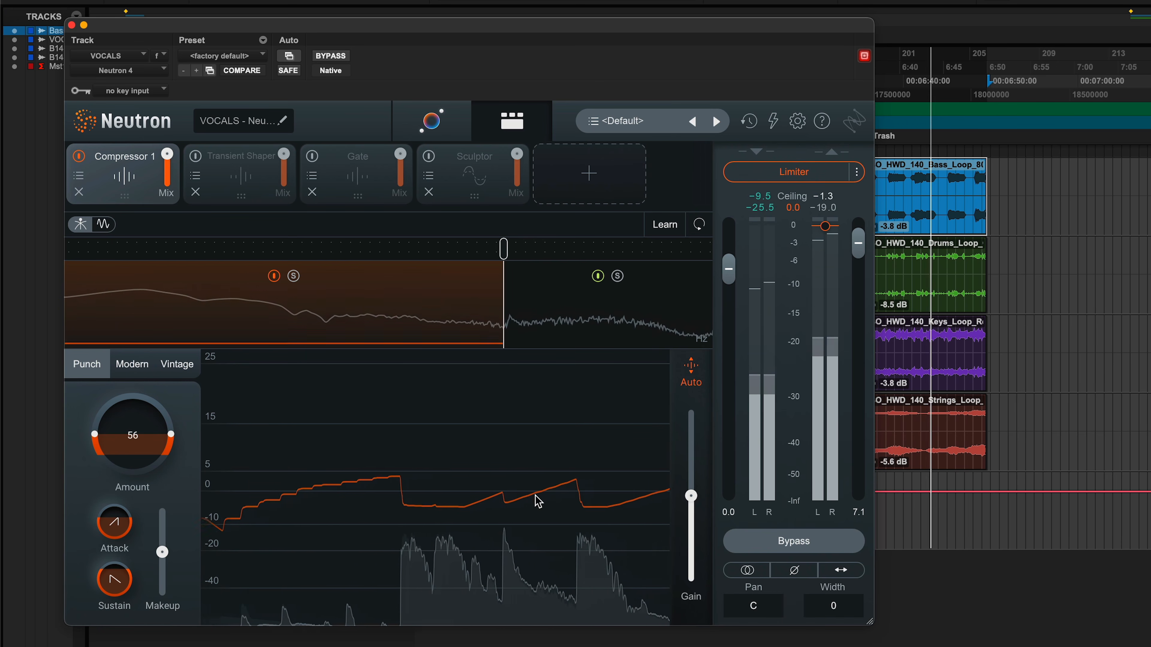
left_click_drag(134, 460, 138, 343)
mouse_move(168, 531)
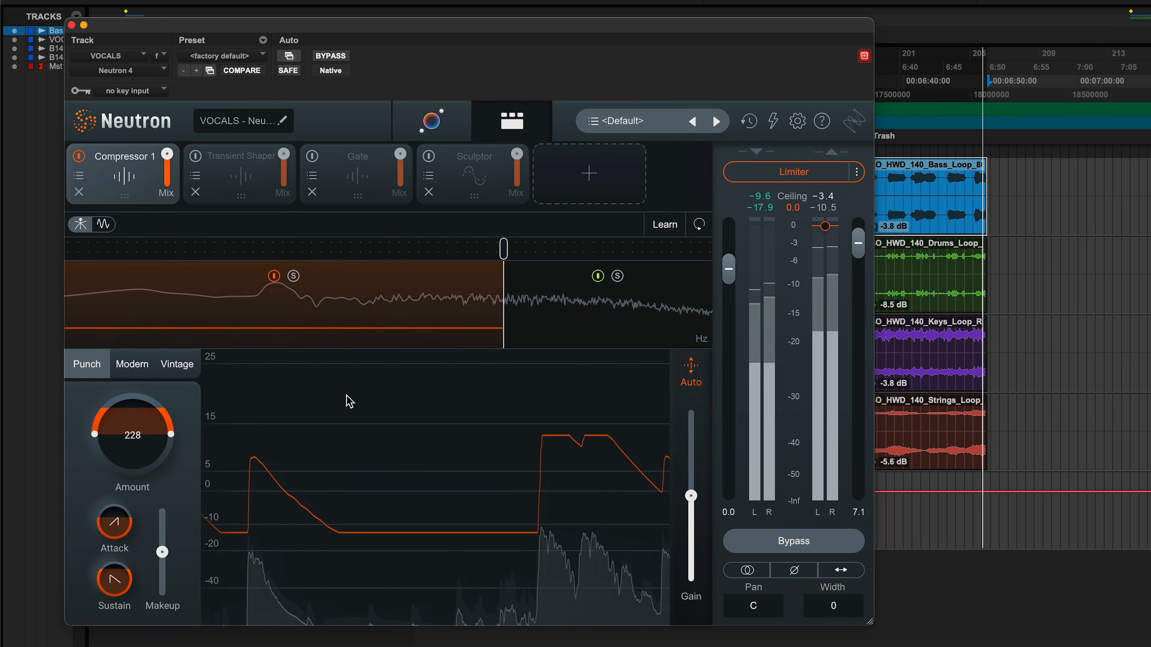
Split Compressor 1 into three bands and open its iZotope presets at the Punch entries.
left_click(226, 250)
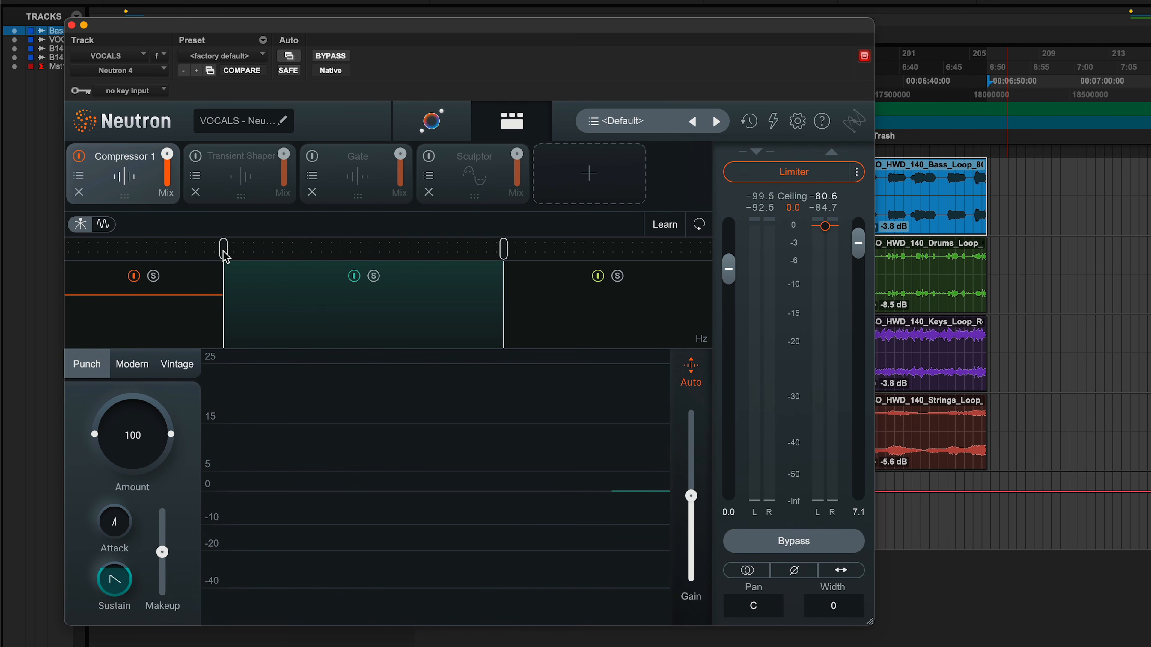
left_click(79, 177)
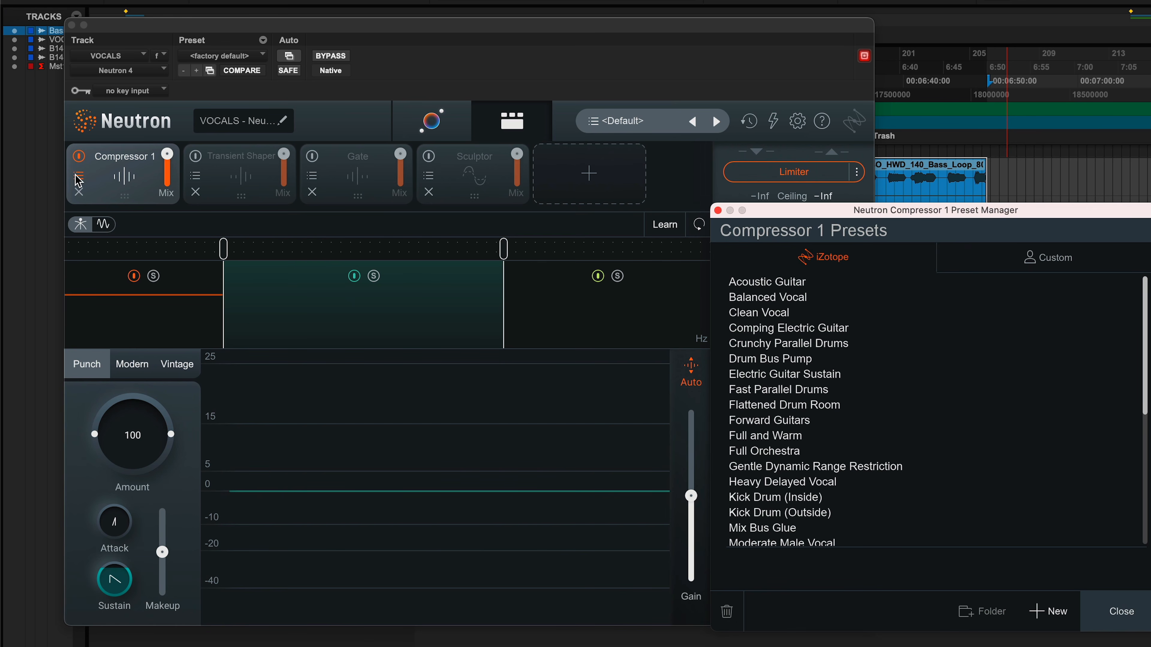
left_click_drag(1144, 390, 1147, 524)
Step through the Punch presets from Drum Kit Squash to Vocal Air, and go back to Tom Click.
left_click(808, 330)
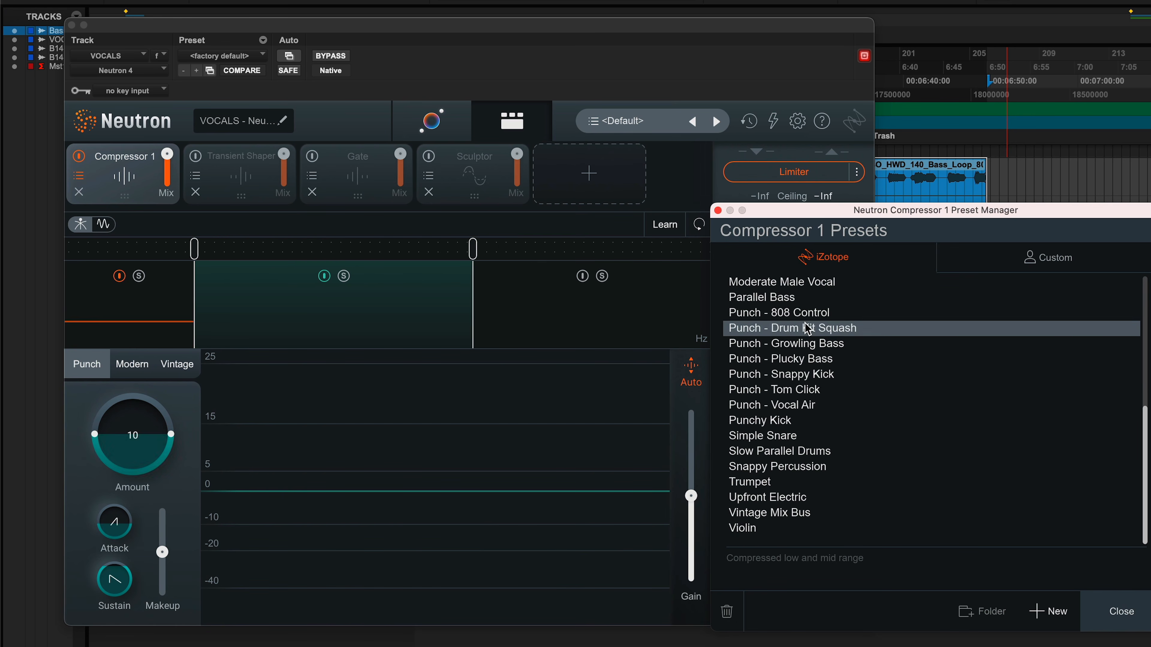
left_click(808, 346)
left_click(807, 360)
left_click(806, 375)
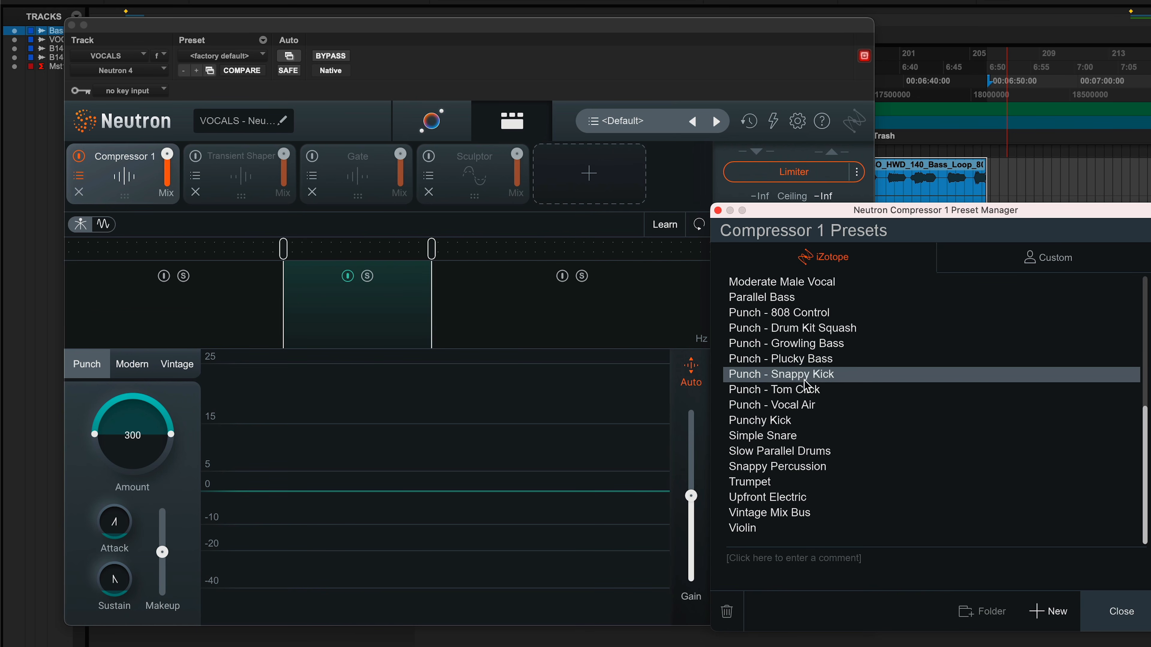
left_click(806, 392)
left_click(805, 406)
left_click(793, 388)
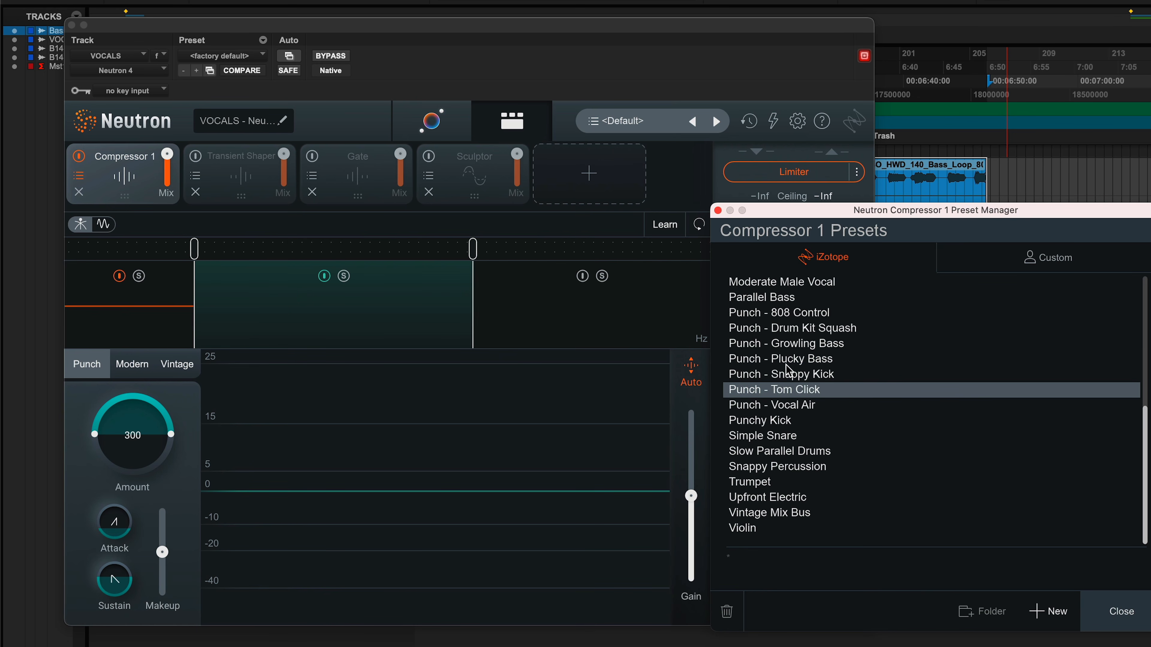
Compare the Punch - Drum Kit Squash and Punch - 808 Control presets, ending on Drum Kit Squash during playback.
left_click(777, 330)
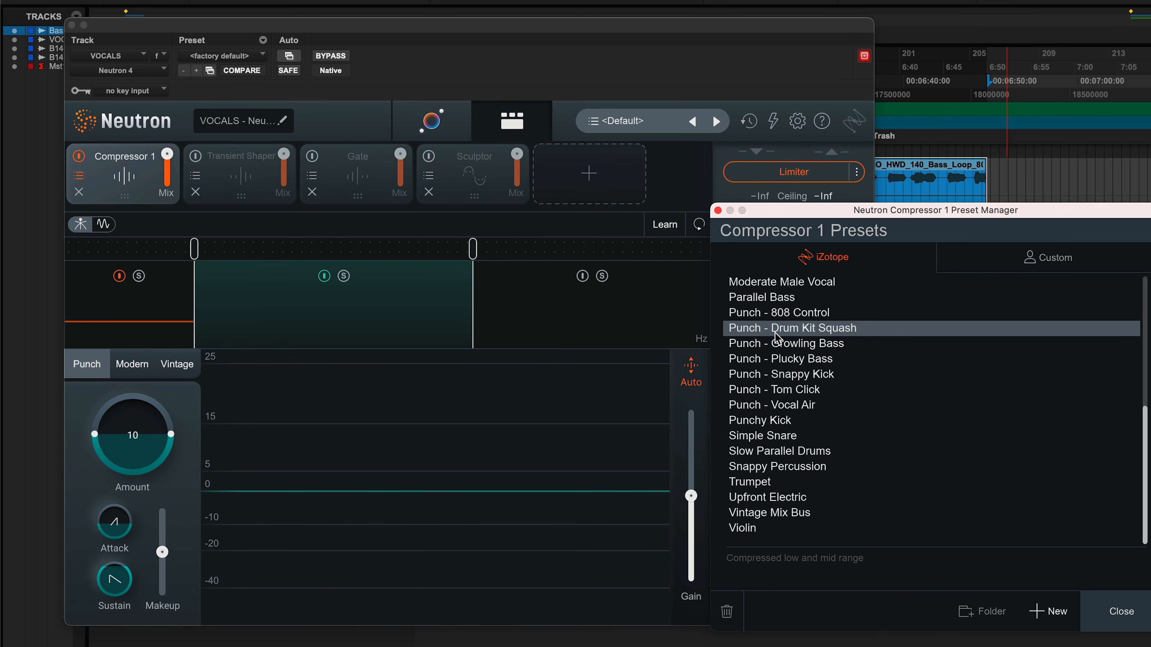
left_click(766, 315)
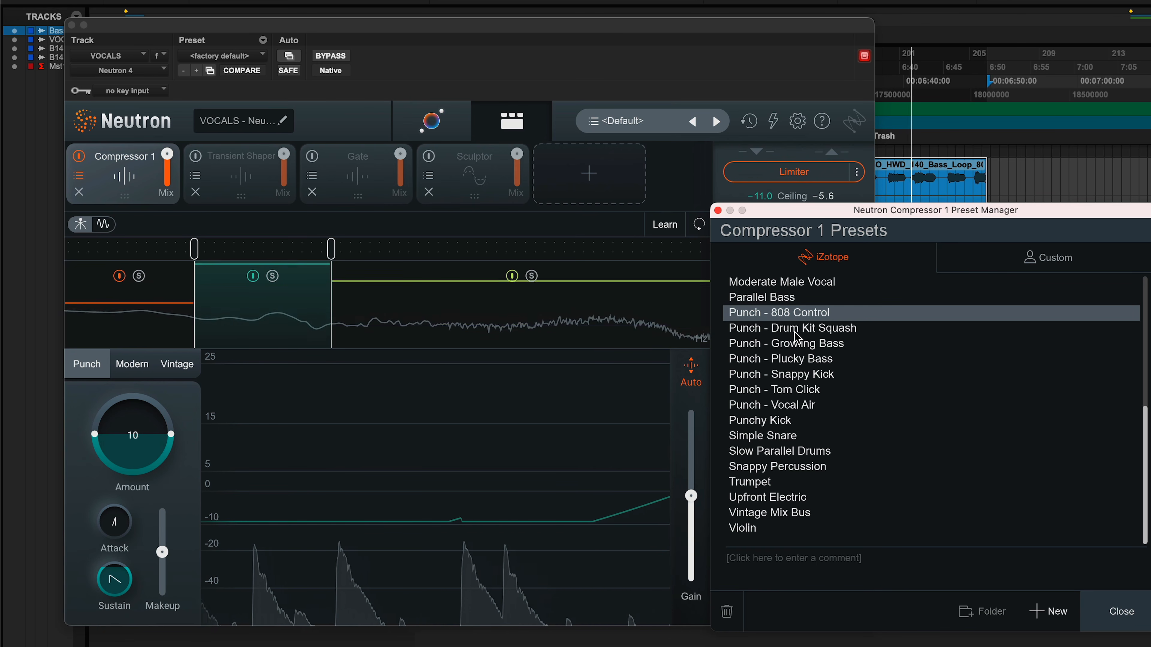
left_click(795, 331)
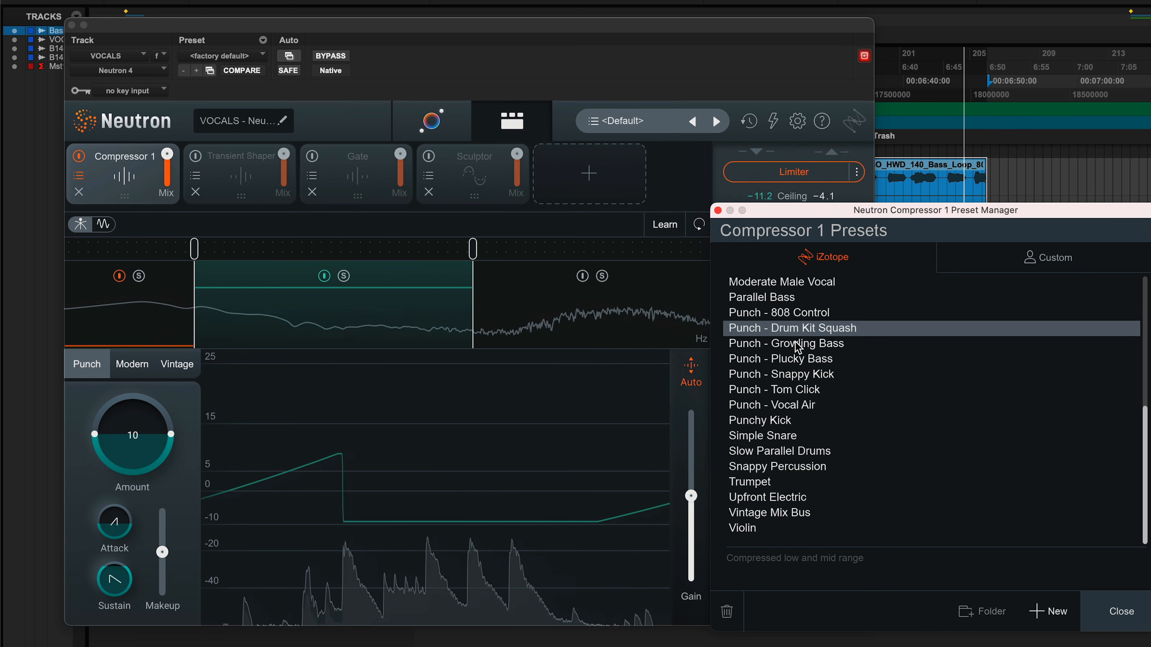
Audition the Punch presets Growling Bass, Plucky Bass, Snappy Kick and Tom Click during playback.
left_click(797, 344)
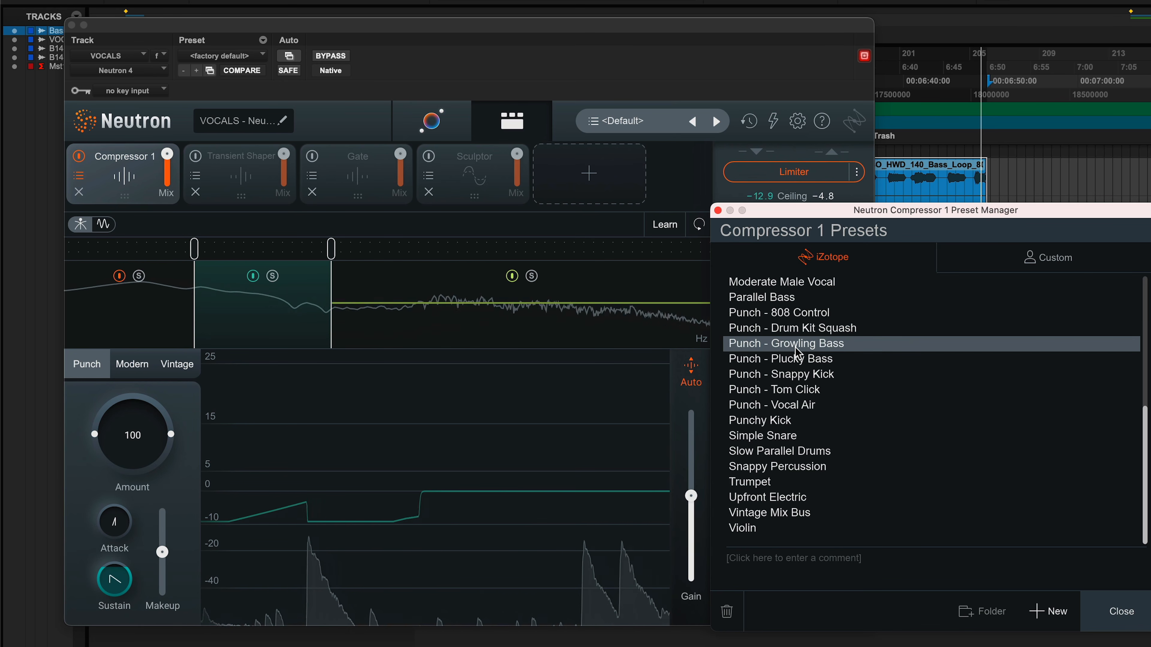
left_click(796, 362)
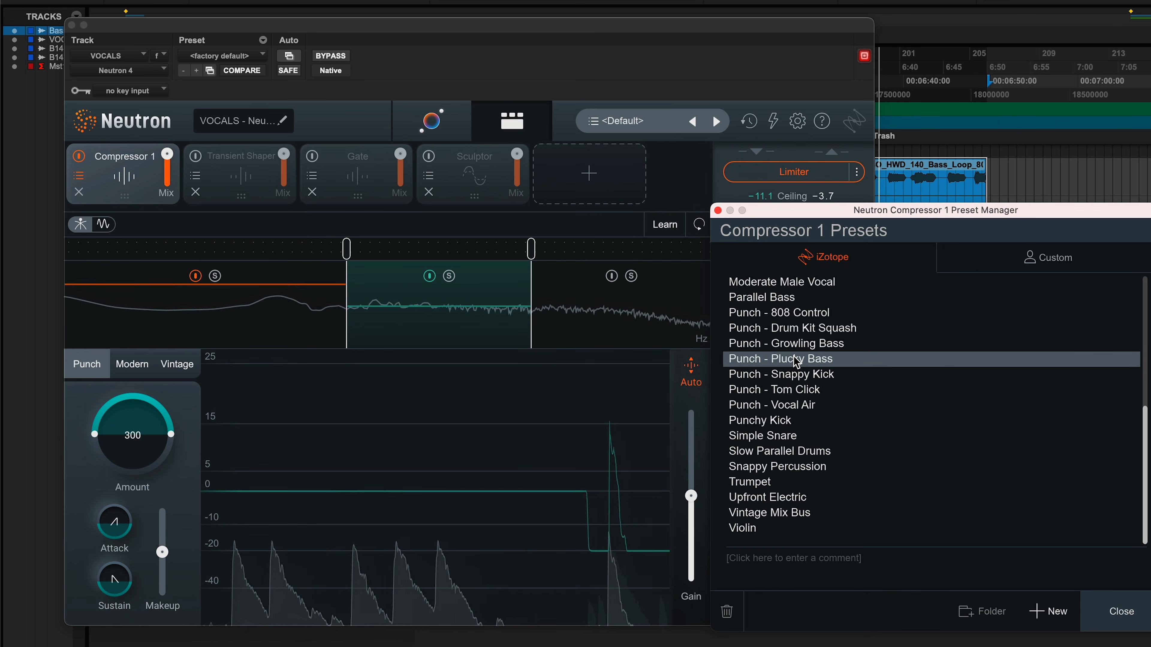
left_click(789, 375)
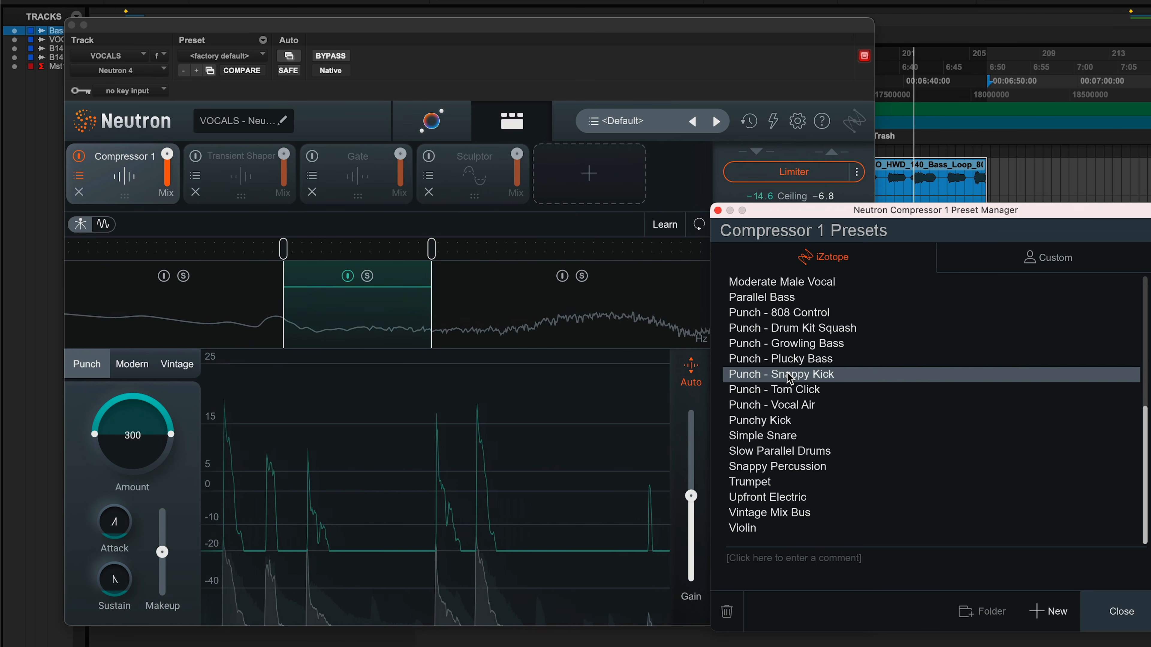
left_click(783, 395)
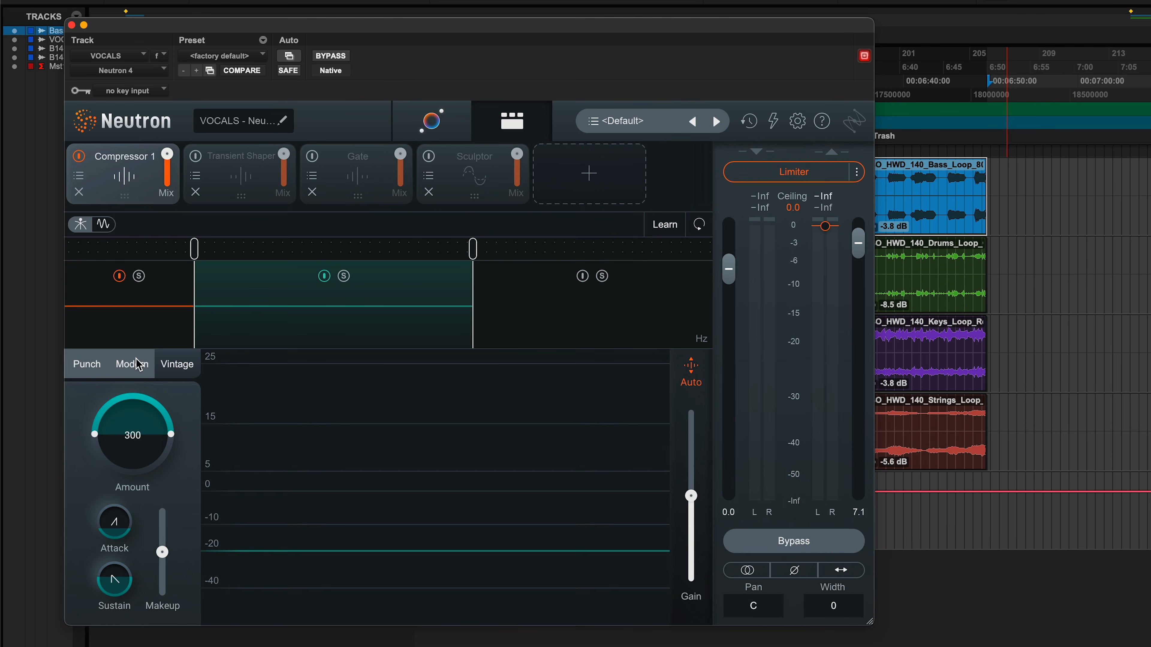
Compare the middle band's Modern and Punch compressor modes, lowering and raising the compression threshold.
left_click(138, 364)
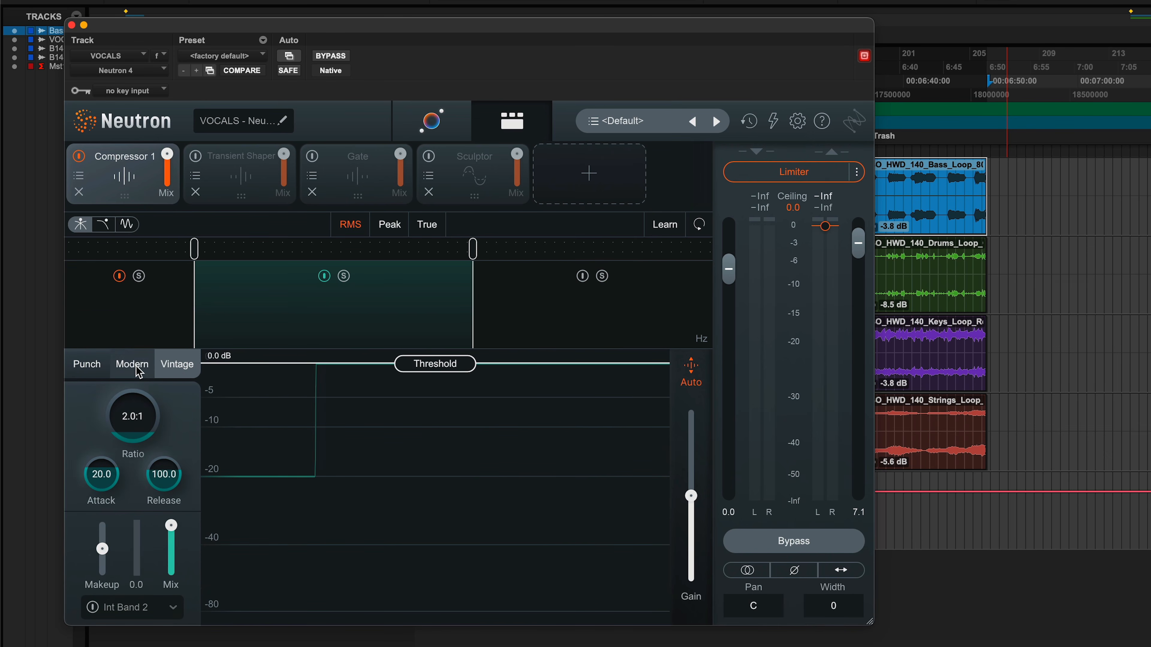
left_click(136, 366)
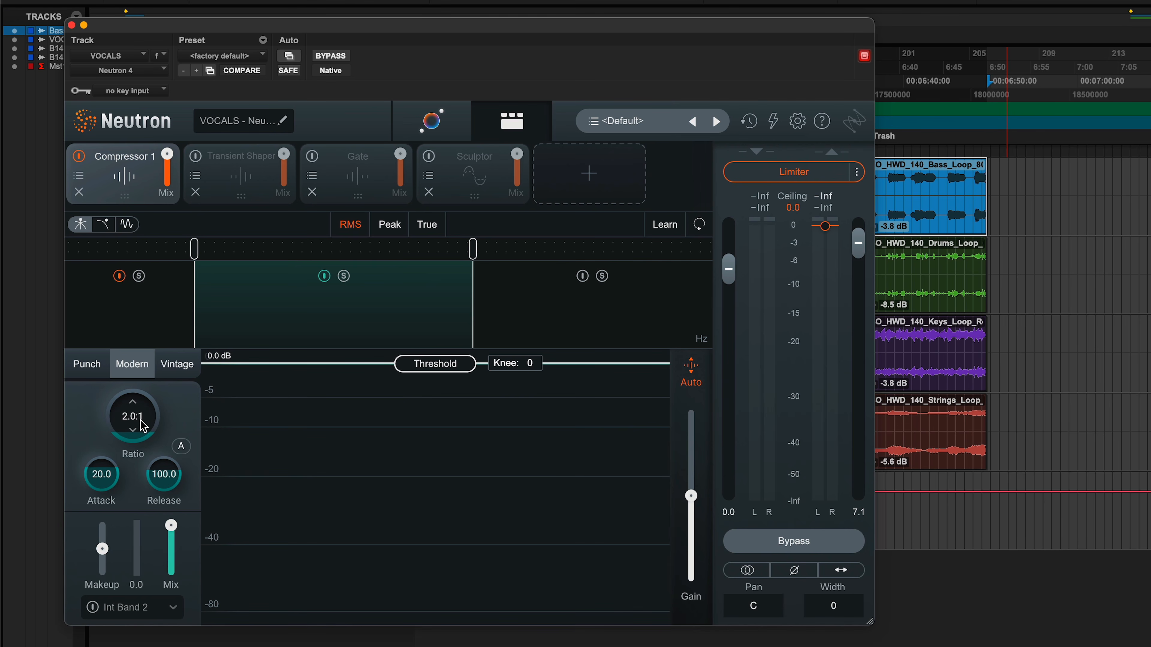
left_click_drag(421, 386, 428, 521)
left_click(92, 366)
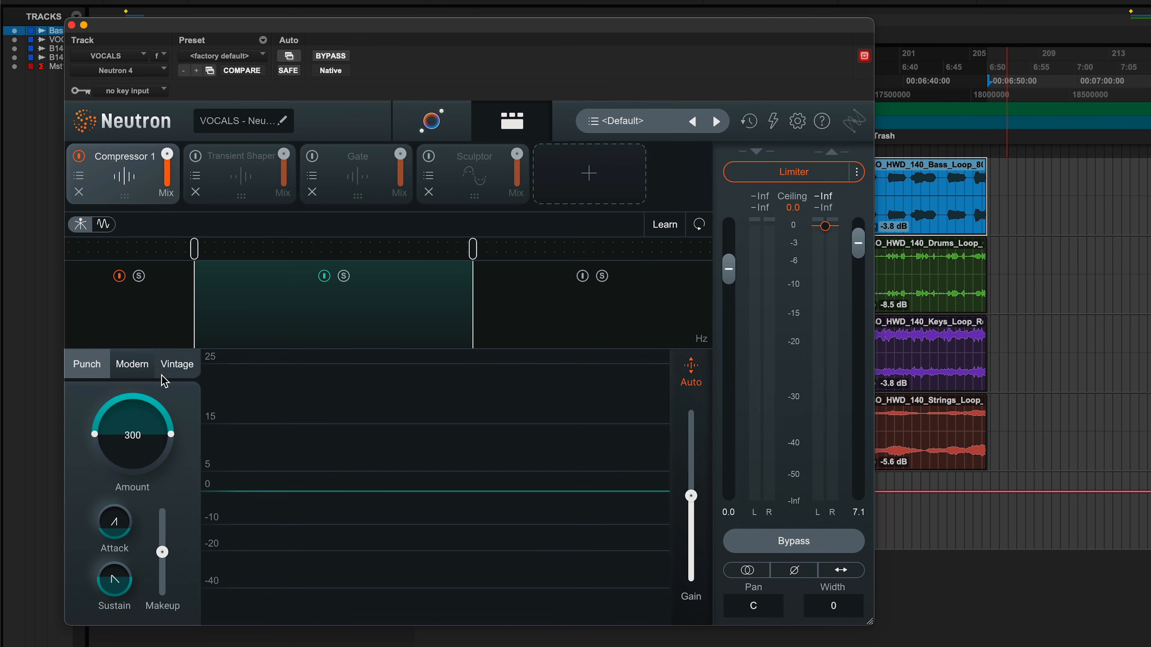
left_click(148, 370)
left_click_drag(409, 522, 419, 476)
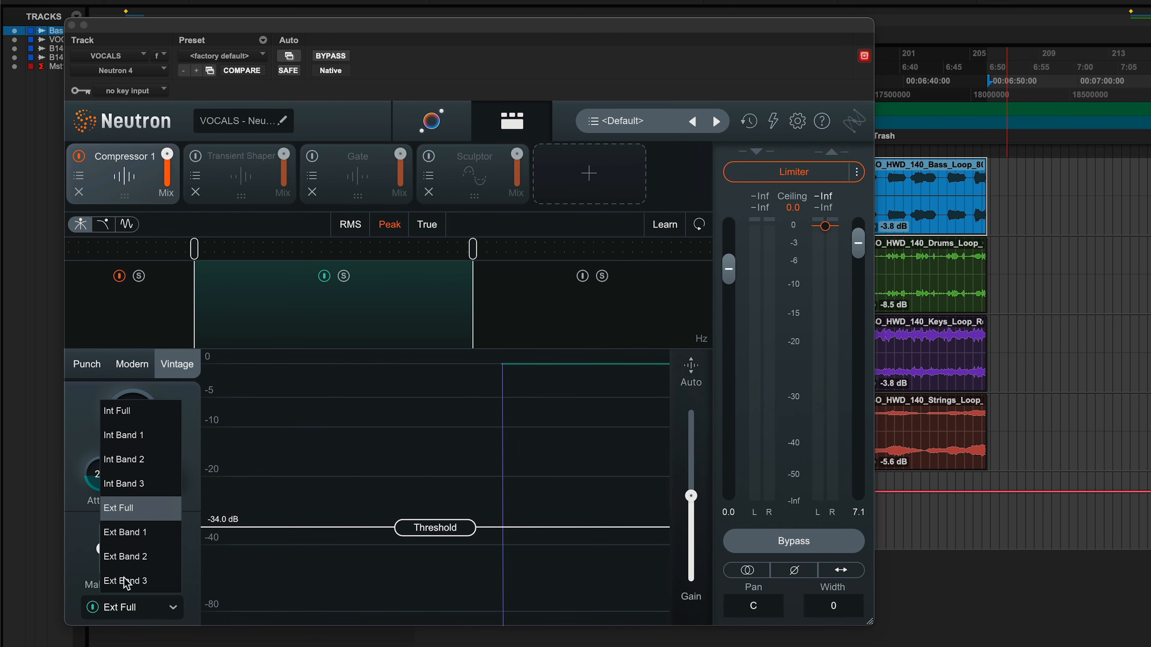
Close the sidechain source list, select the high band, and run Learn during playback to place the crossovers.
left_click(77, 557)
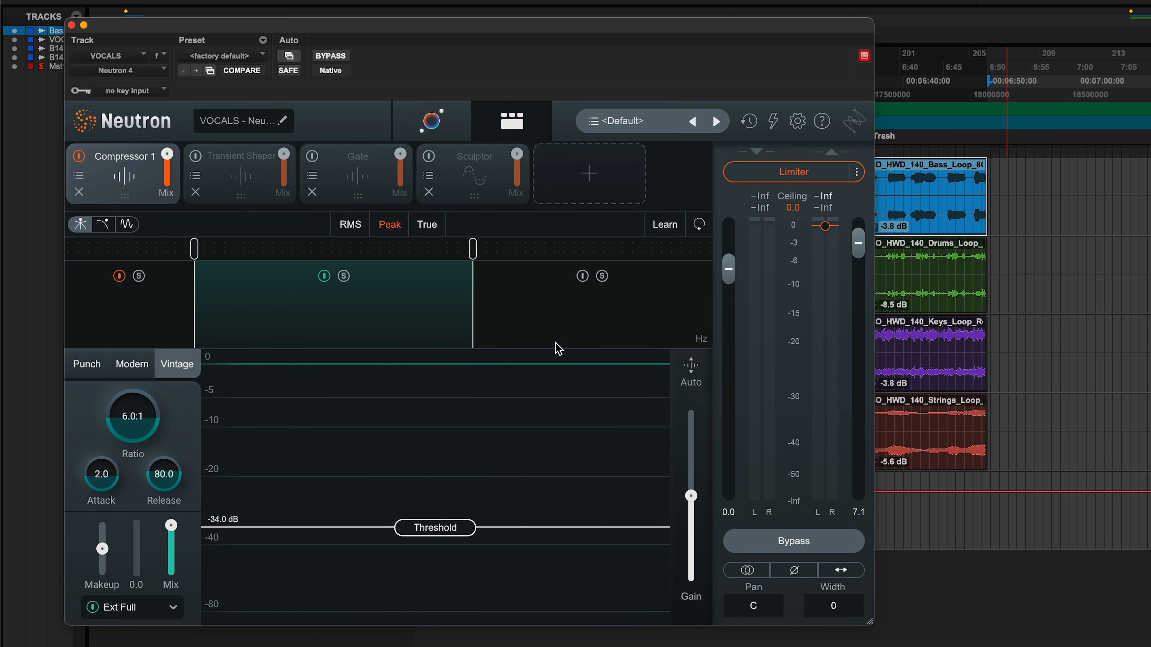
left_click(563, 323)
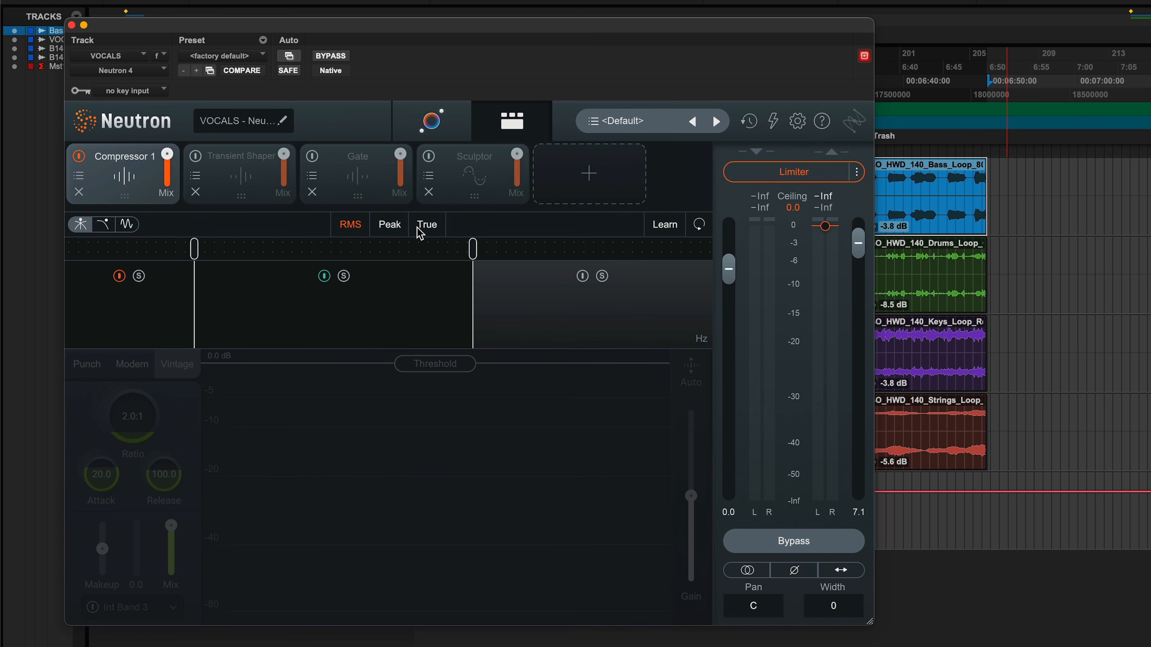
left_click(665, 224)
key("space")
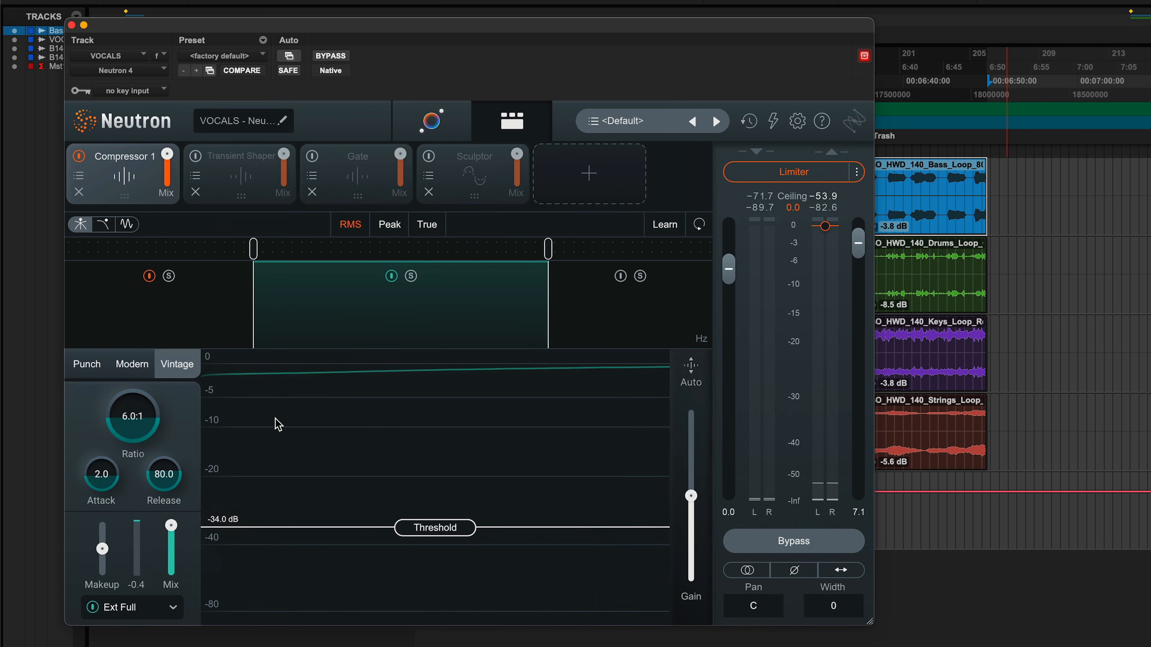
Cycle through the compressor's display views, ending on the waveform, and turn off the Ext Full sidechain.
left_click(127, 224)
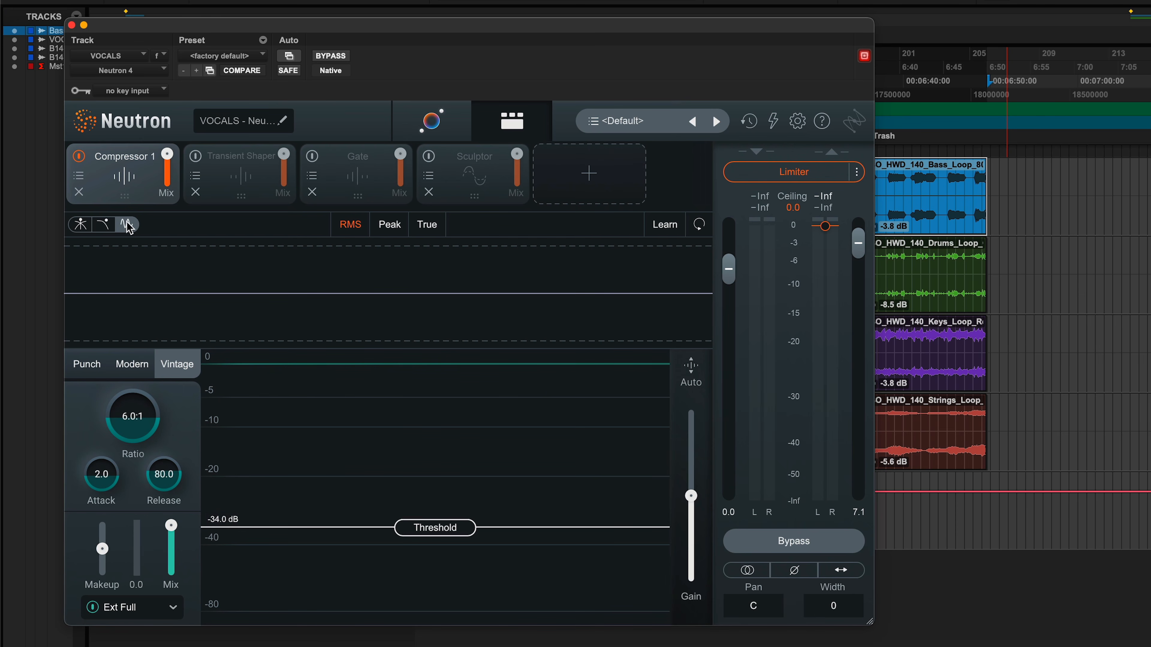
left_click(104, 224)
left_click(89, 226)
left_click(110, 225)
left_click(128, 225)
left_click(90, 609)
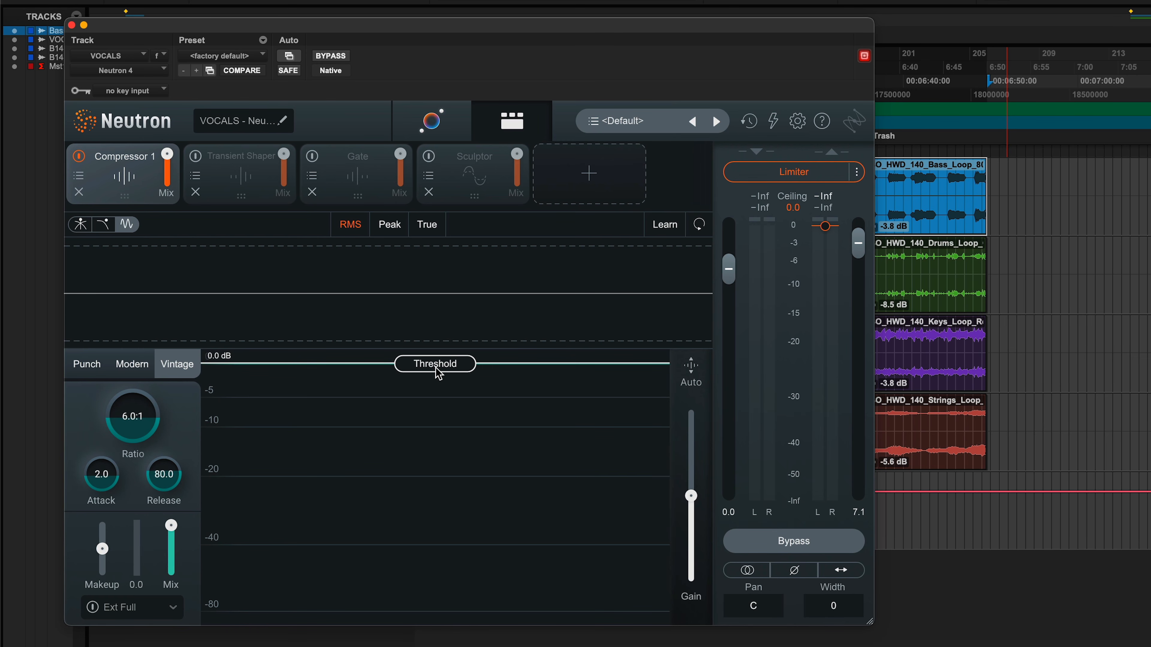
Lower the Vintage compressor's threshold to -47.1 dB during playback.
key("space")
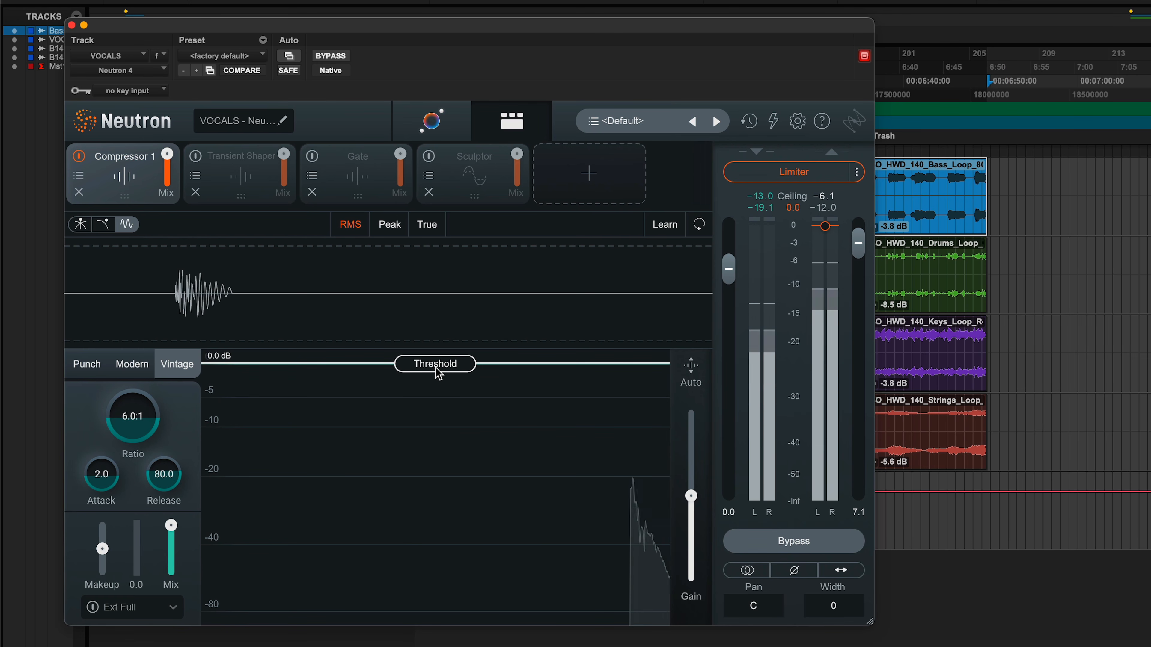
left_click_drag(436, 393, 433, 535)
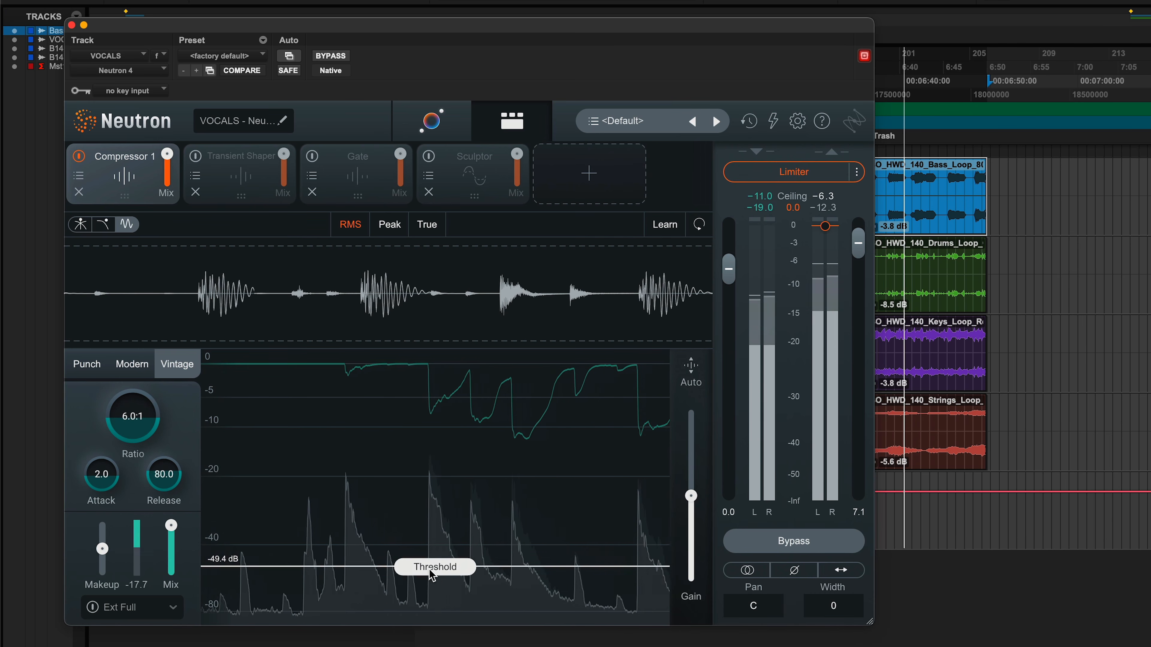
left_click_drag(433, 570, 433, 566)
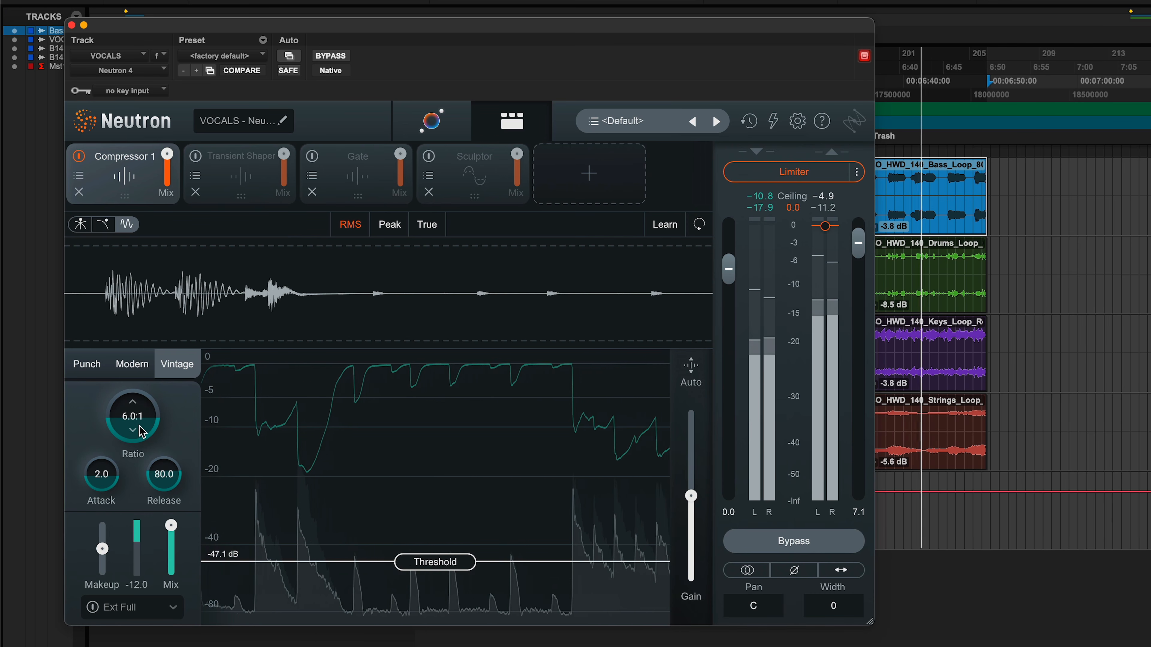
Set the ratio to 0.8:1, lengthen the release to about 397 ms and raise the attack, ending playback.
left_click_drag(142, 407, 144, 498)
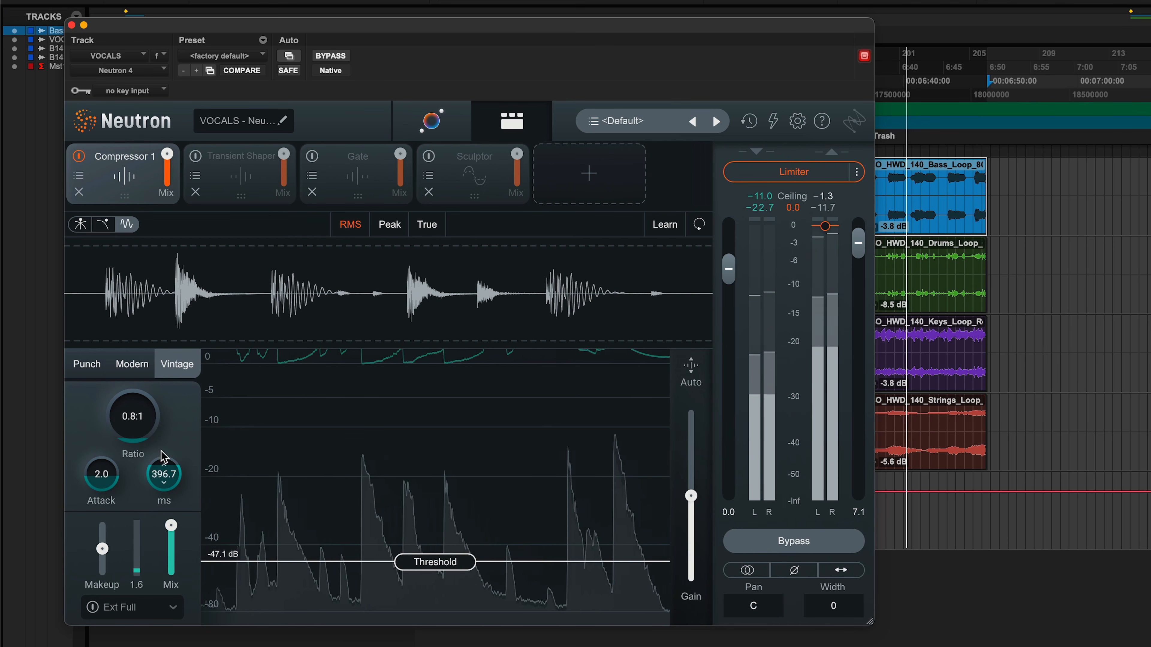
left_click_drag(110, 484, 110, 415)
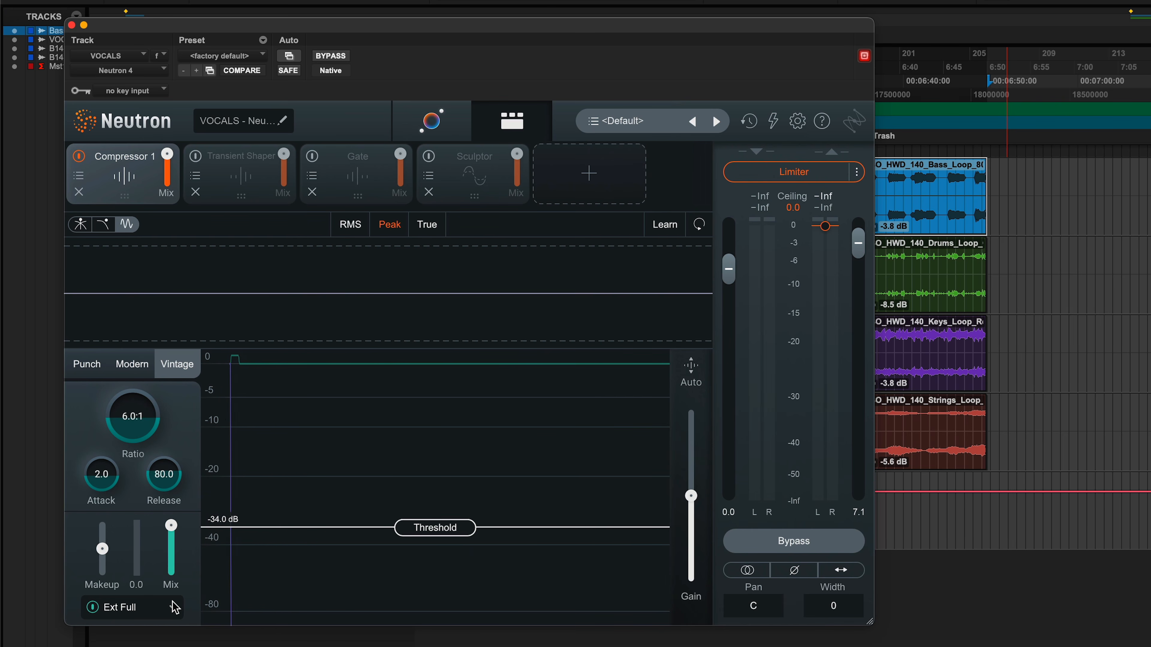
key("space")
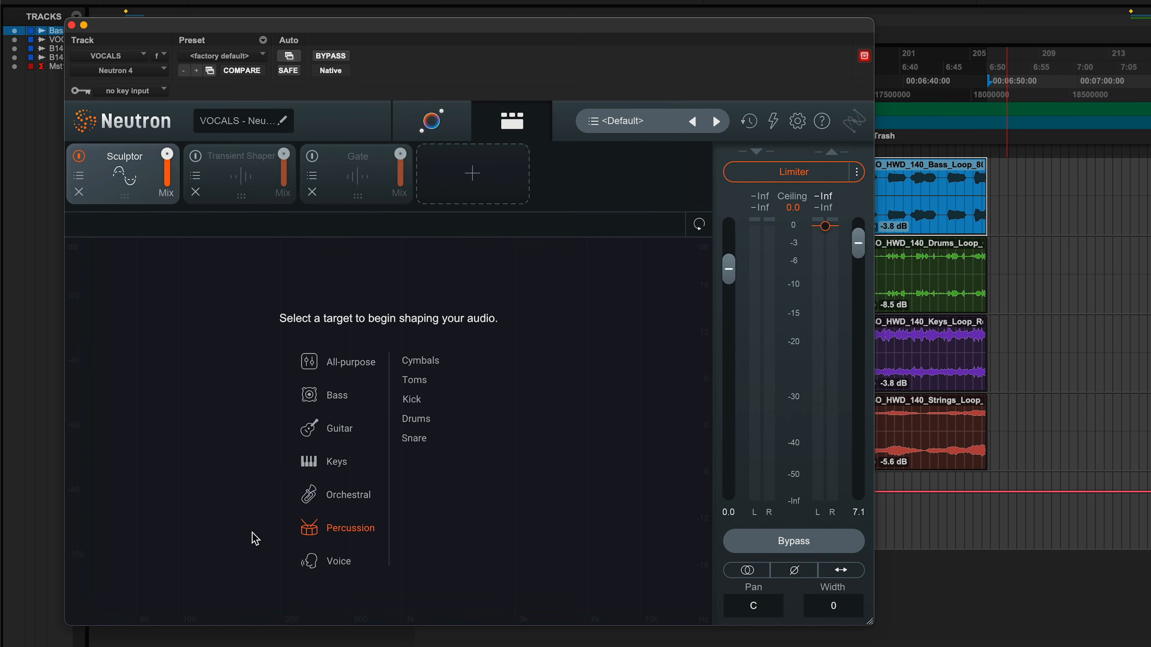
Choose the Drums percussion target in Sculptor and raise its amount to 78.4 during playback.
left_click(415, 420)
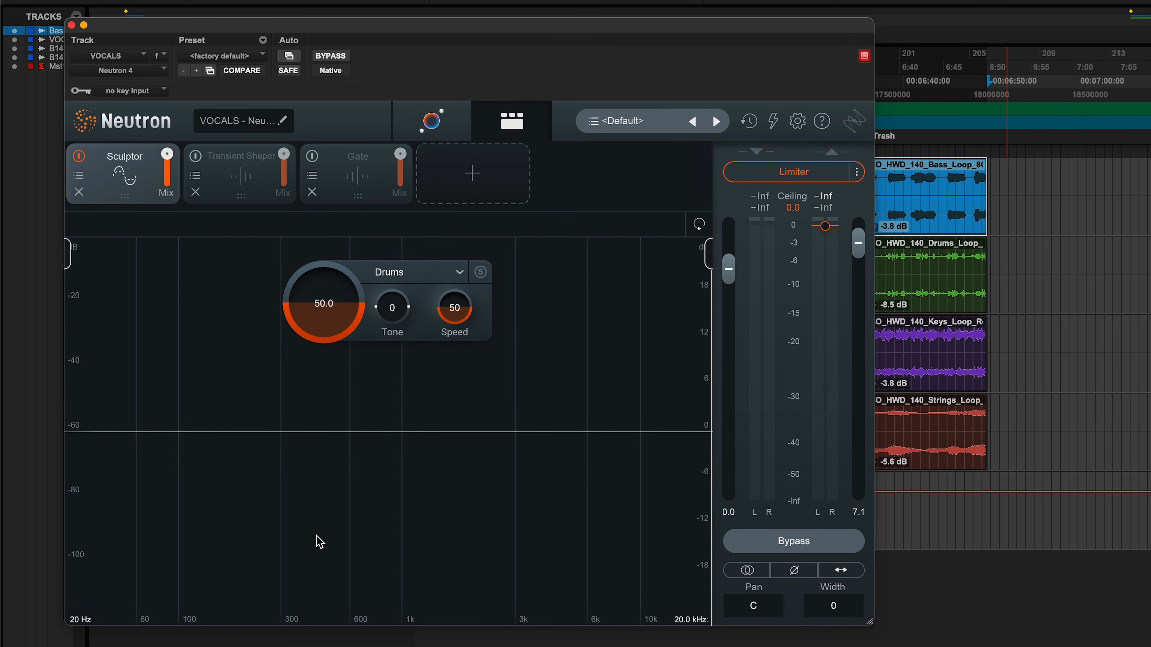
key("space")
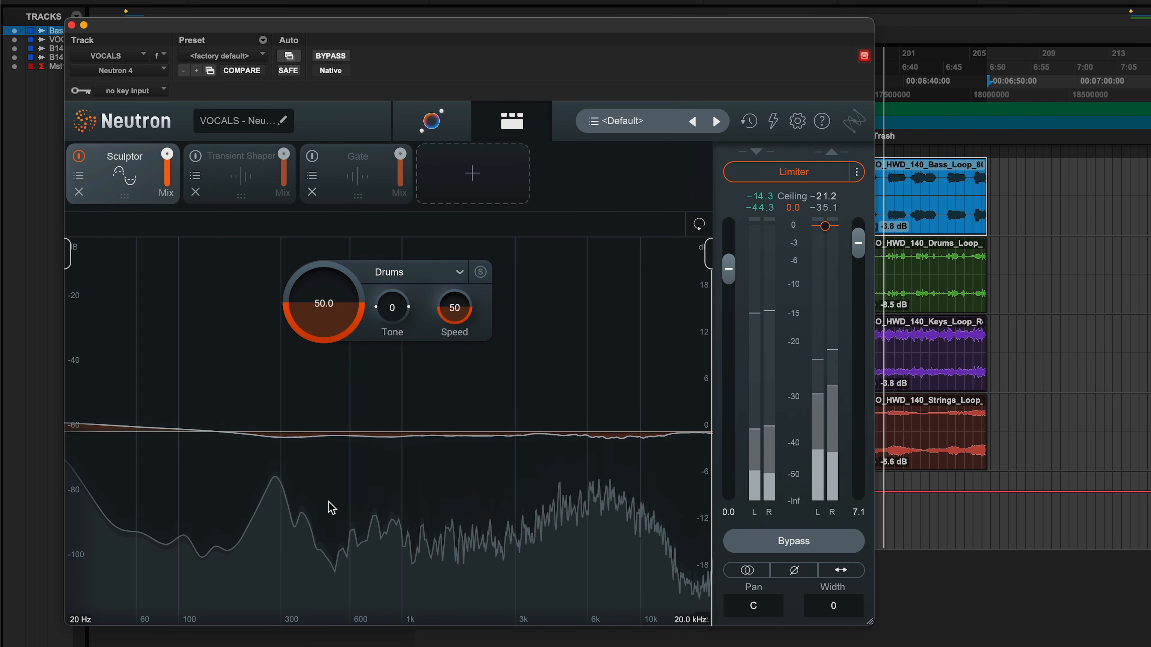
left_click_drag(338, 308, 335, 268)
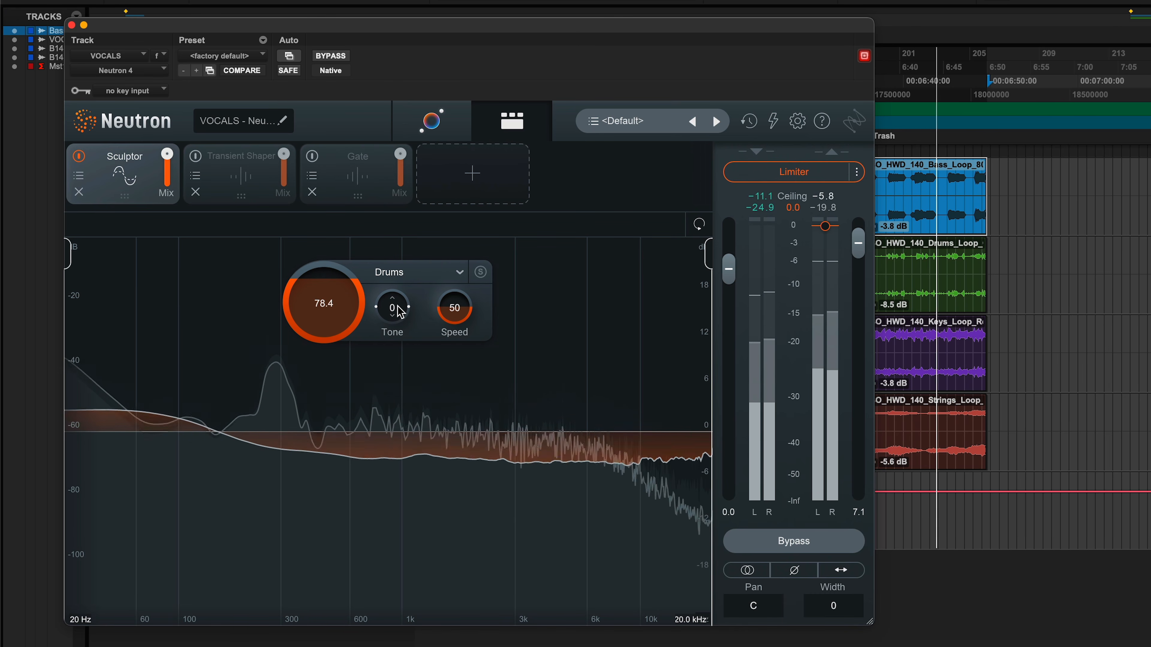
Sweep Sculptor's Tone up to 39 and down to -41, raising the amount to 88.4.
left_click_drag(398, 306, 401, 289)
left_click_drag(398, 228, 398, 226)
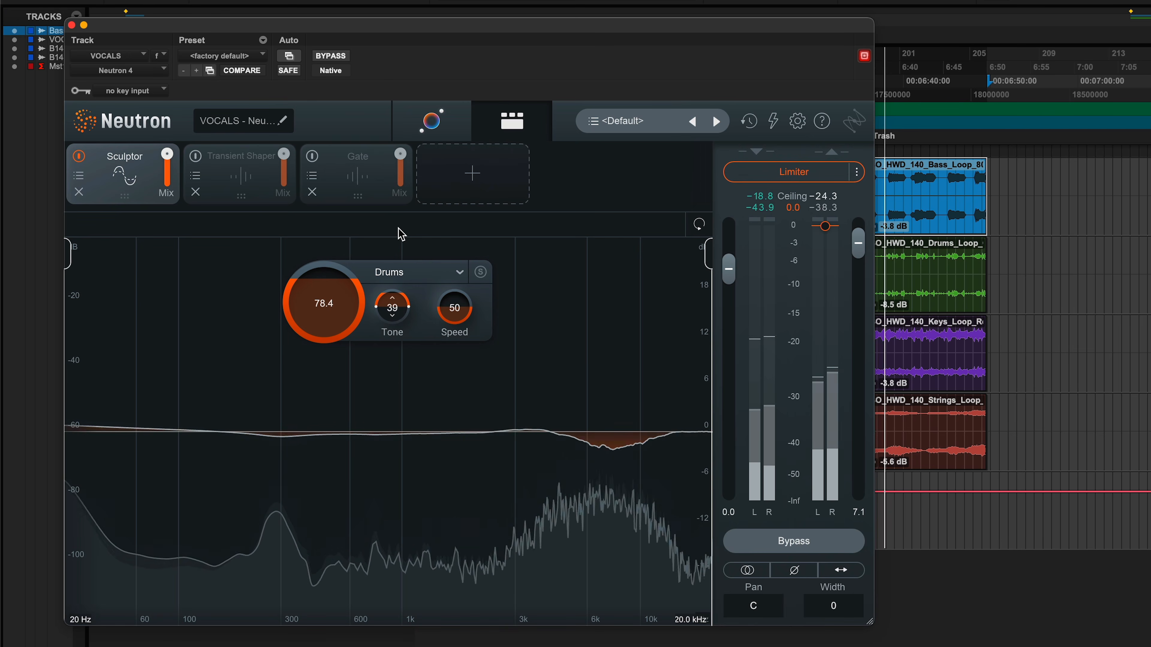
left_click_drag(339, 300, 338, 282)
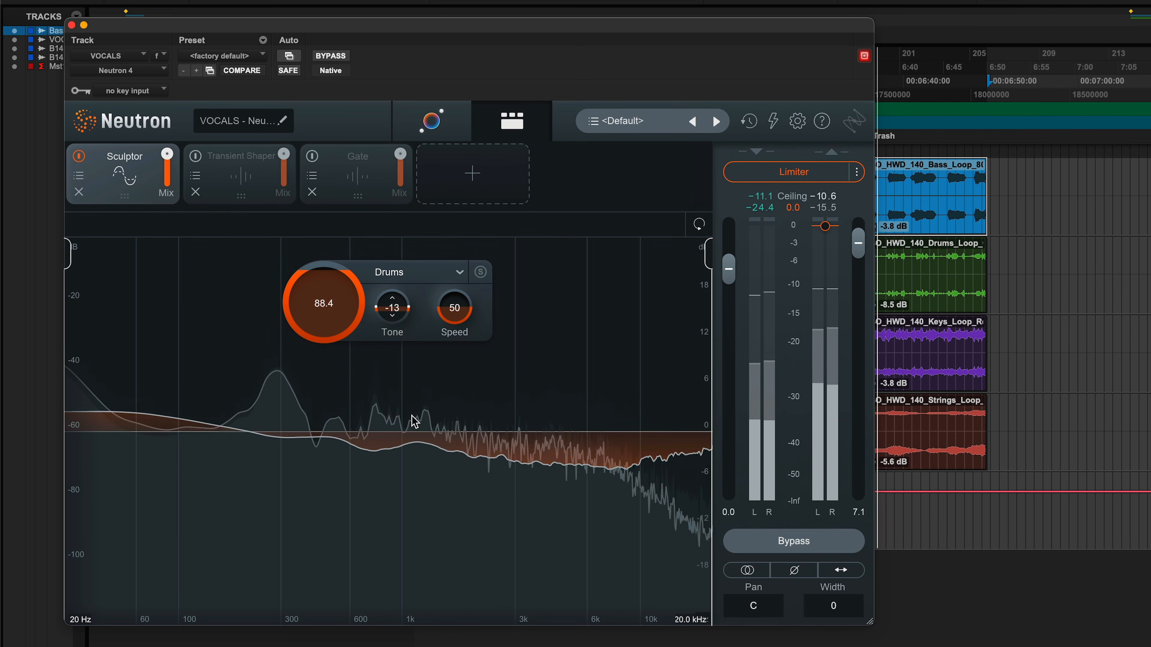
left_click_drag(415, 421, 420, 472)
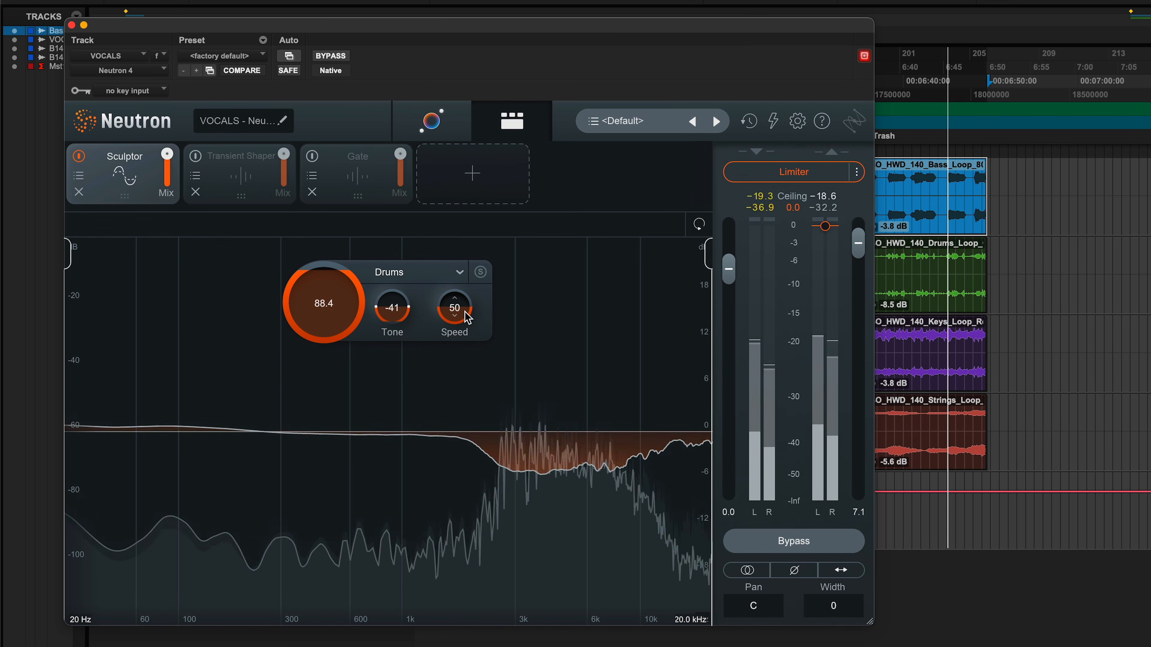
Sweep Sculptor's Speed down to 0 and up to 86, and reduce the amount to 63.2 with Tone at -31.
left_click_drag(468, 319, 473, 419)
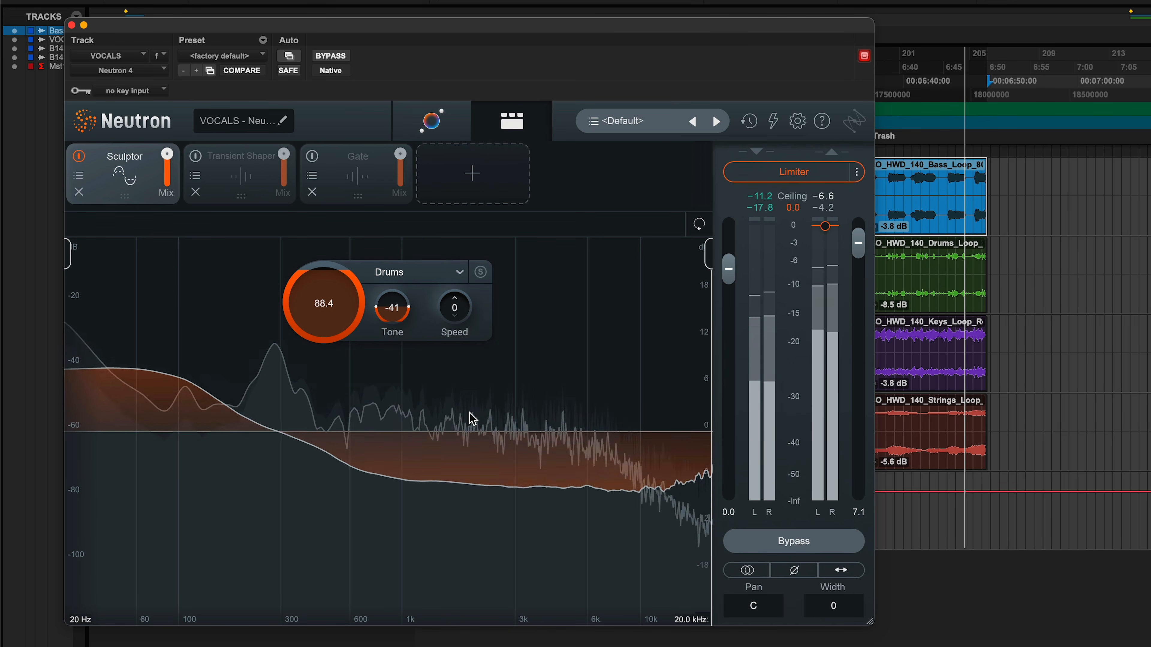
left_click_drag(472, 419, 464, 348)
left_click_drag(451, 260, 448, 244)
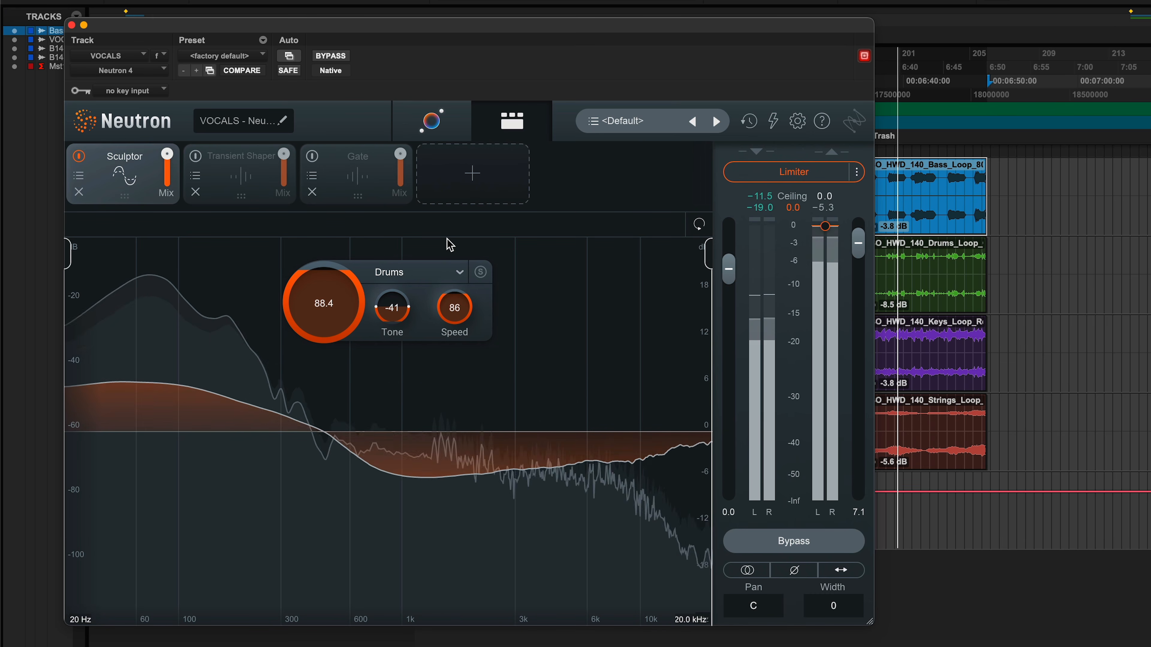
left_click_drag(403, 316, 358, 343)
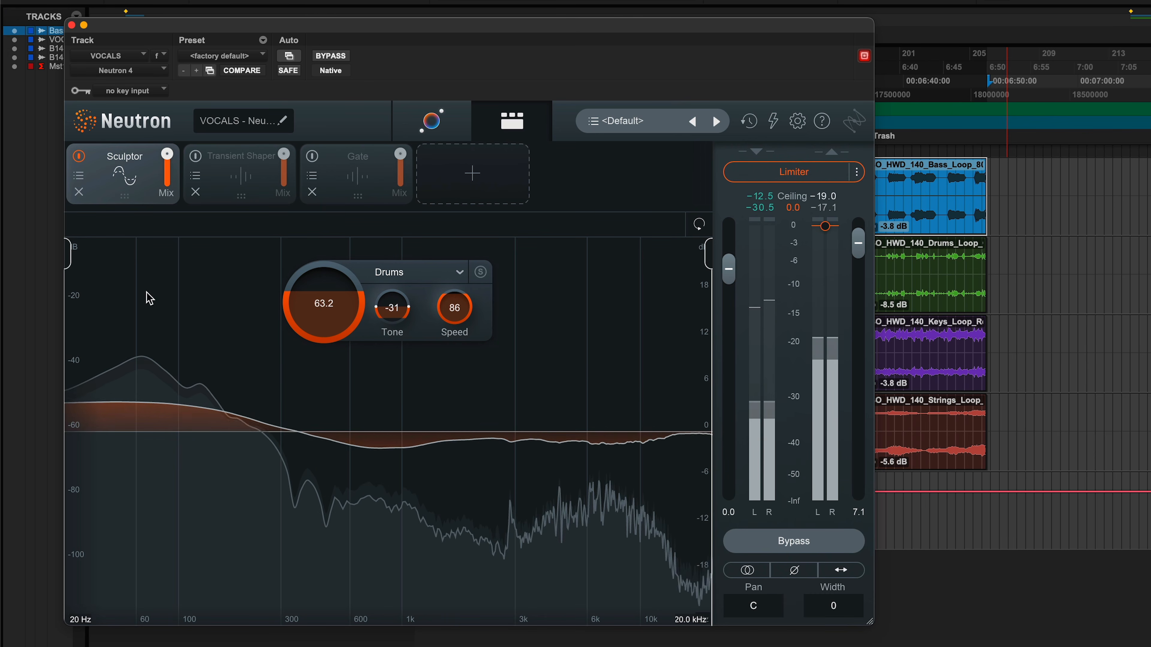
Limit Sculptor to the range from 454 Hz to 6.5 kHz, with the amount at 91.2 and Tone at 28.
left_click_drag(68, 254, 324, 257)
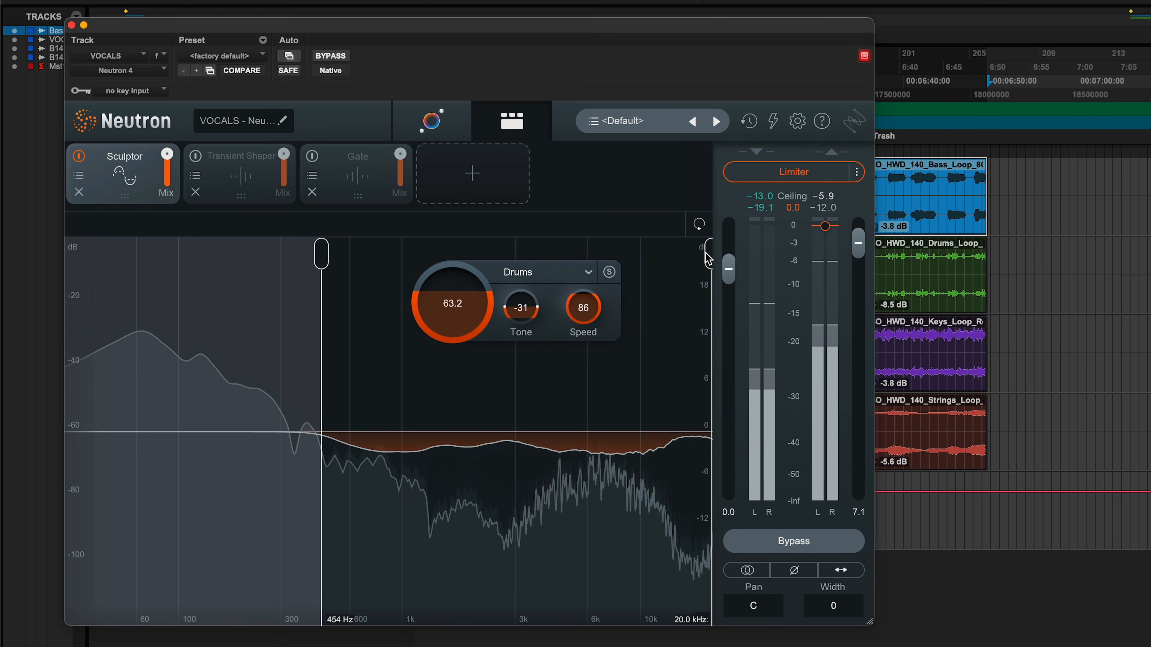
left_click_drag(707, 254, 595, 254)
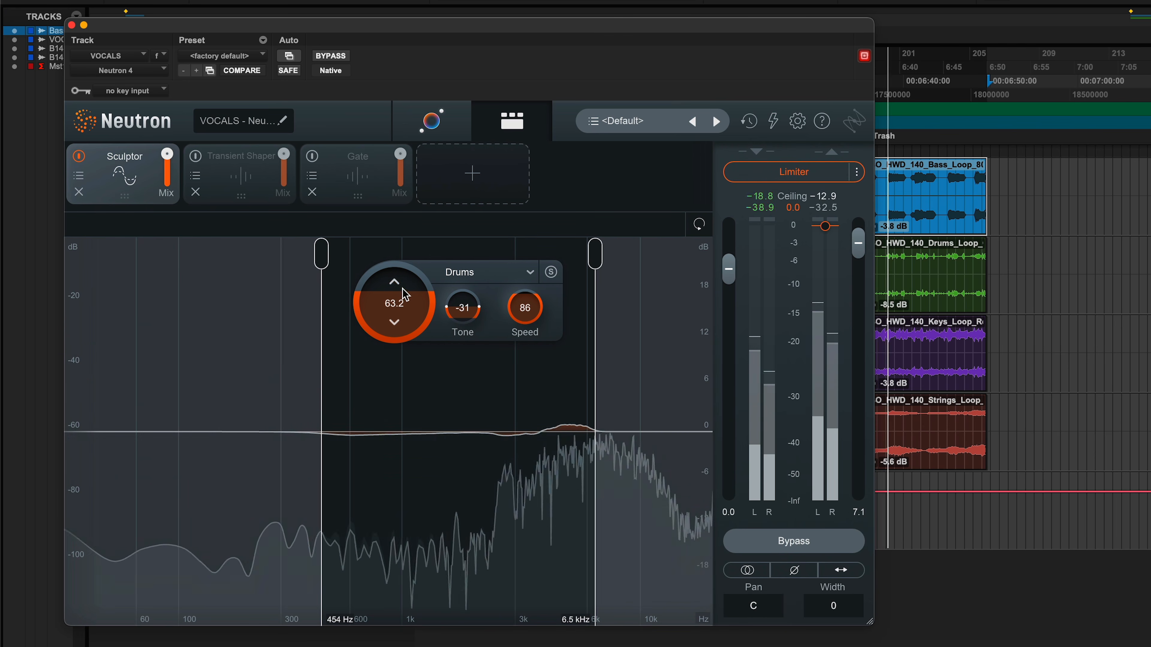
left_click_drag(401, 297, 393, 245)
left_click_drag(470, 323, 465, 201)
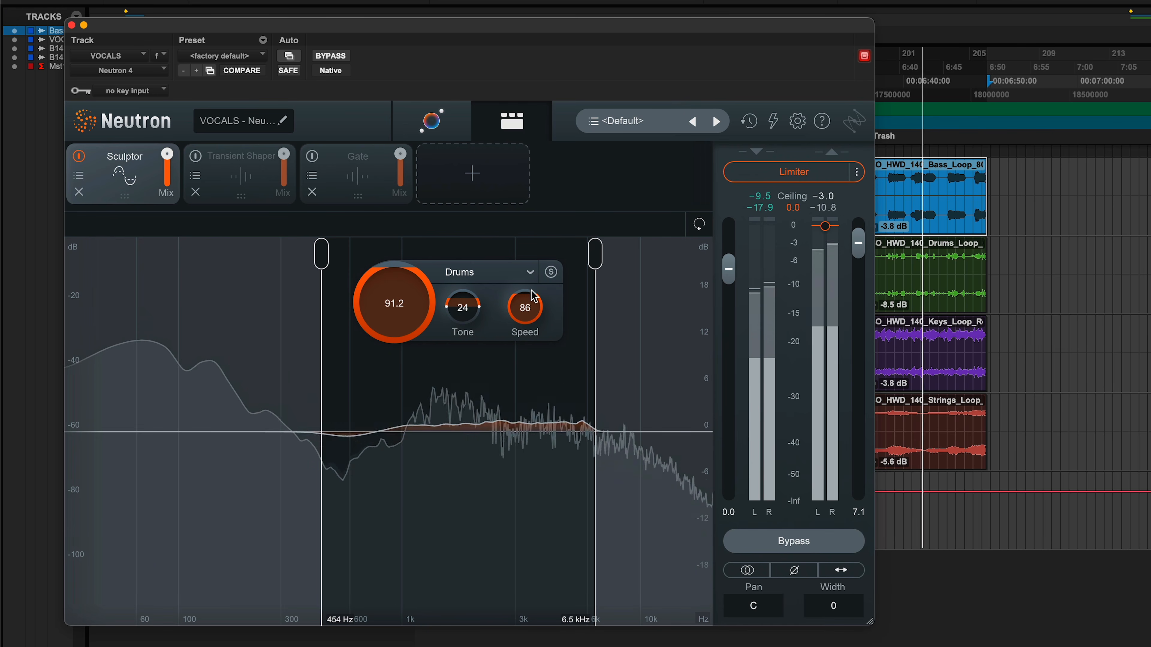
left_click_drag(468, 303, 466, 292)
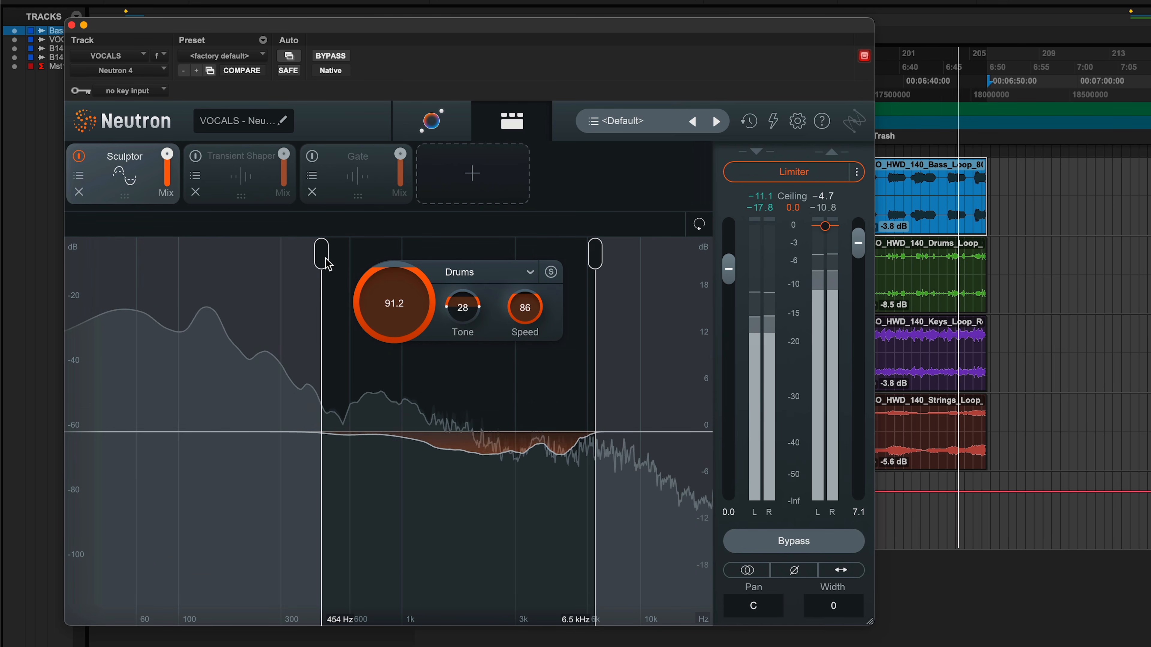
Restrict Sculptor to 20–291 Hz with amount 76.8 and Tone -46, and play it with the Deep Bass target.
left_click_drag(321, 253, 28, 261)
left_click_drag(595, 253, 284, 257)
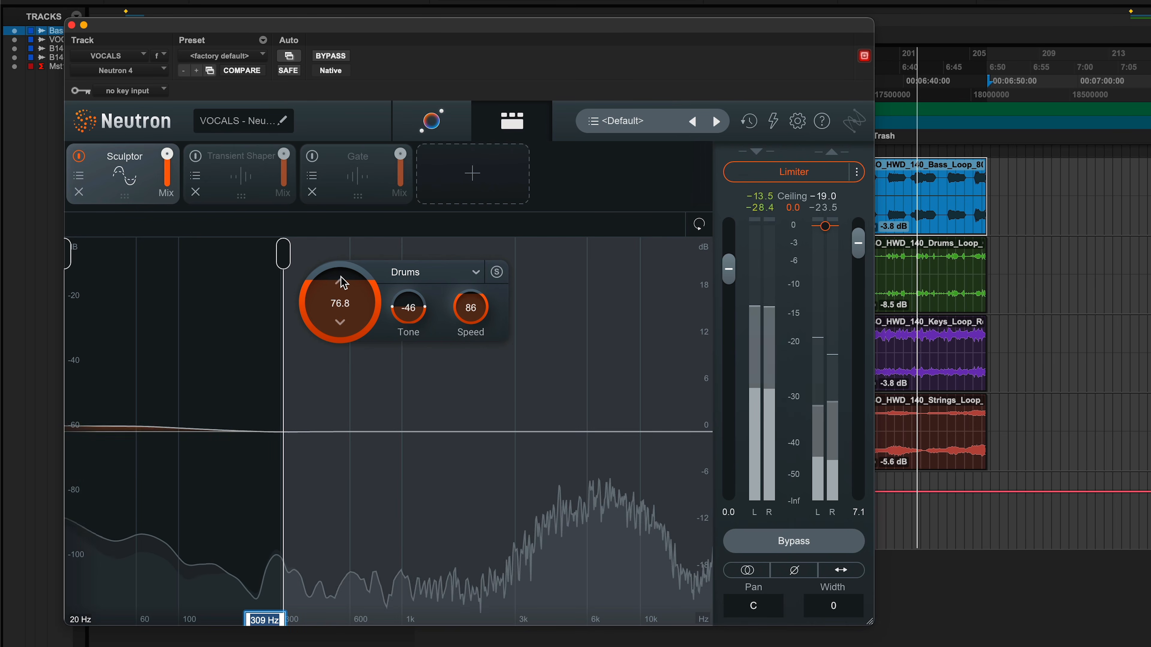
left_click_drag(282, 255, 277, 255)
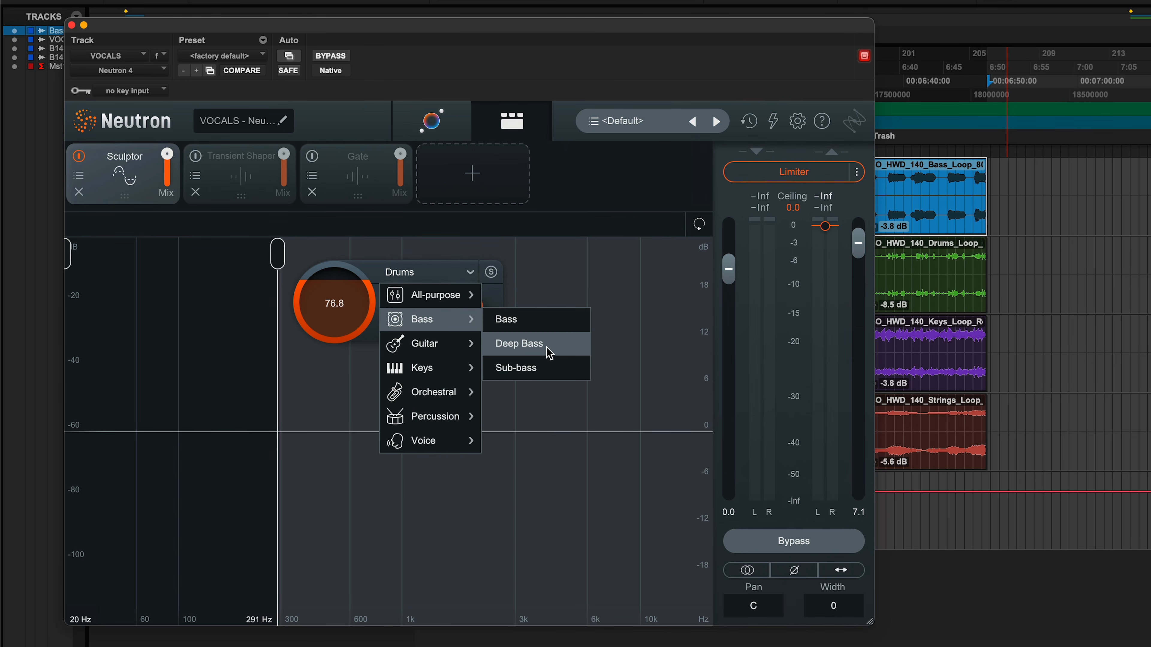
left_click(520, 343)
key("space")
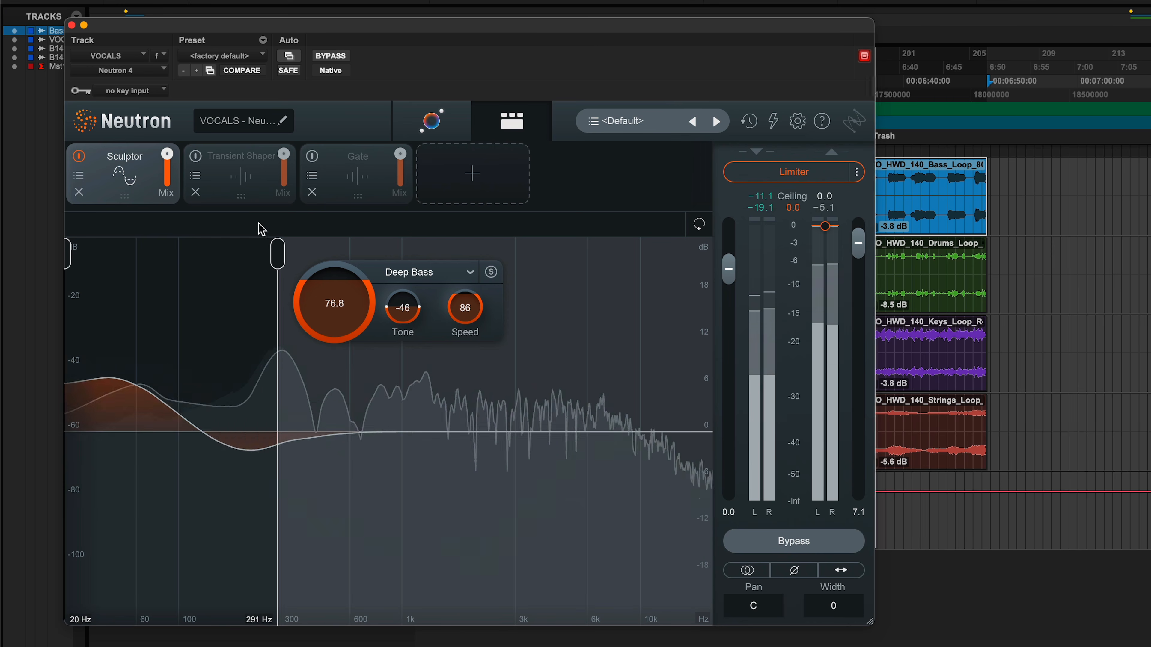
Raise Sculptor's upper frequency limit to 6.6 kHz and switch the target to the all-purpose Add Polish.
left_click_drag(278, 254, 599, 269)
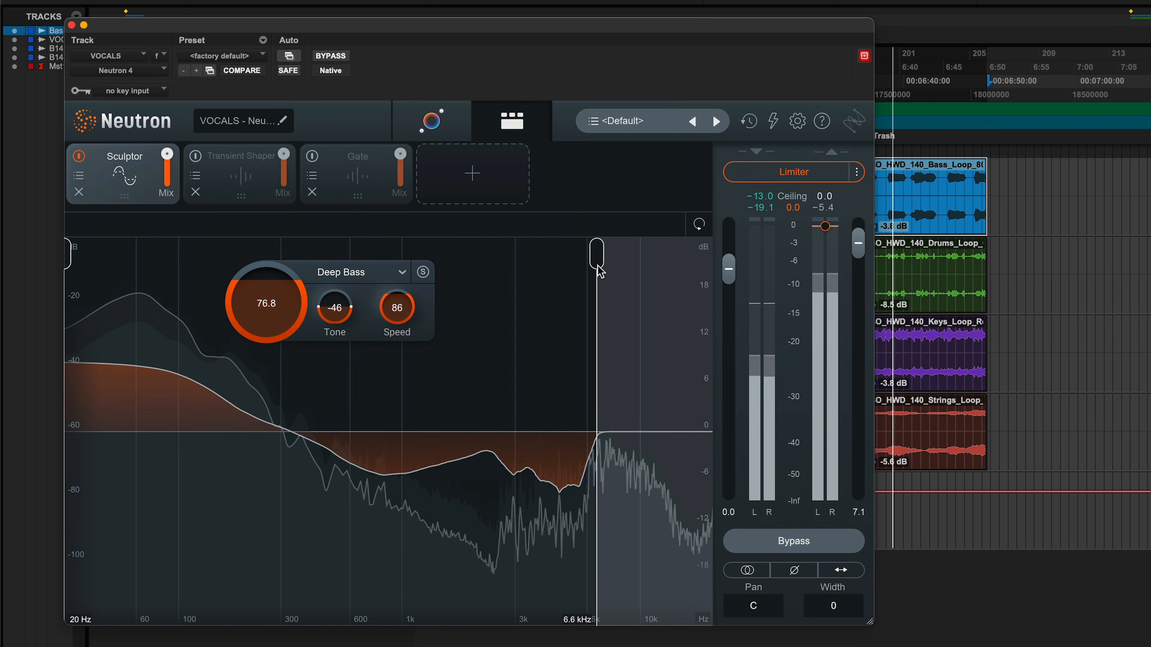
left_click(391, 272)
mouse_move(383, 320)
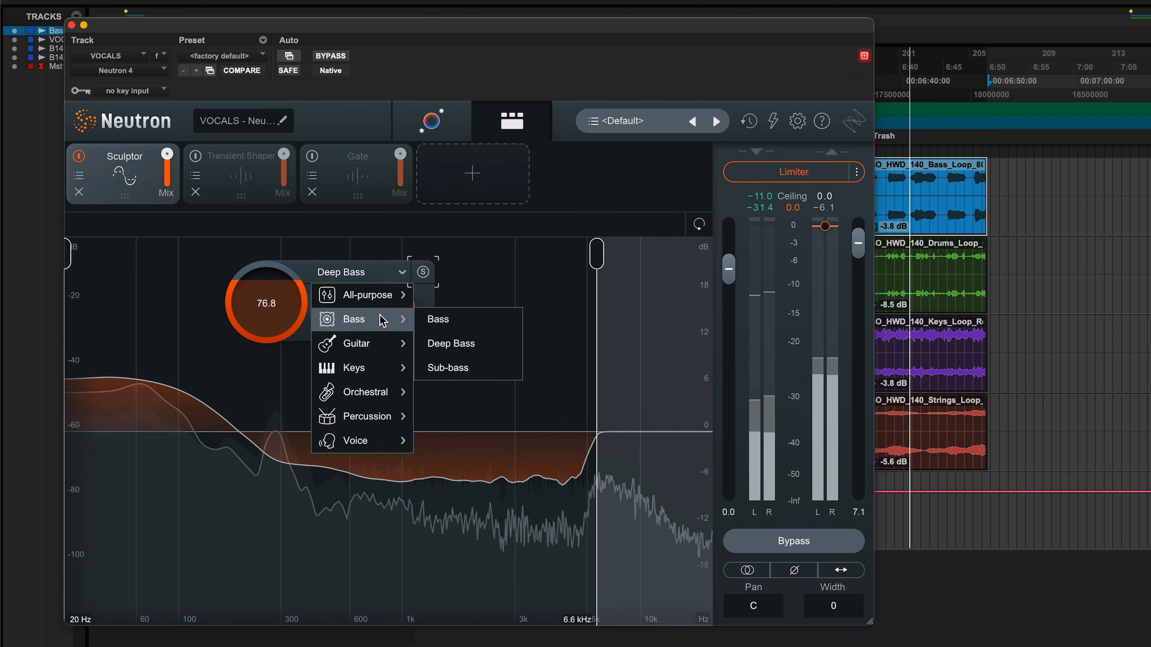
mouse_move(344, 295)
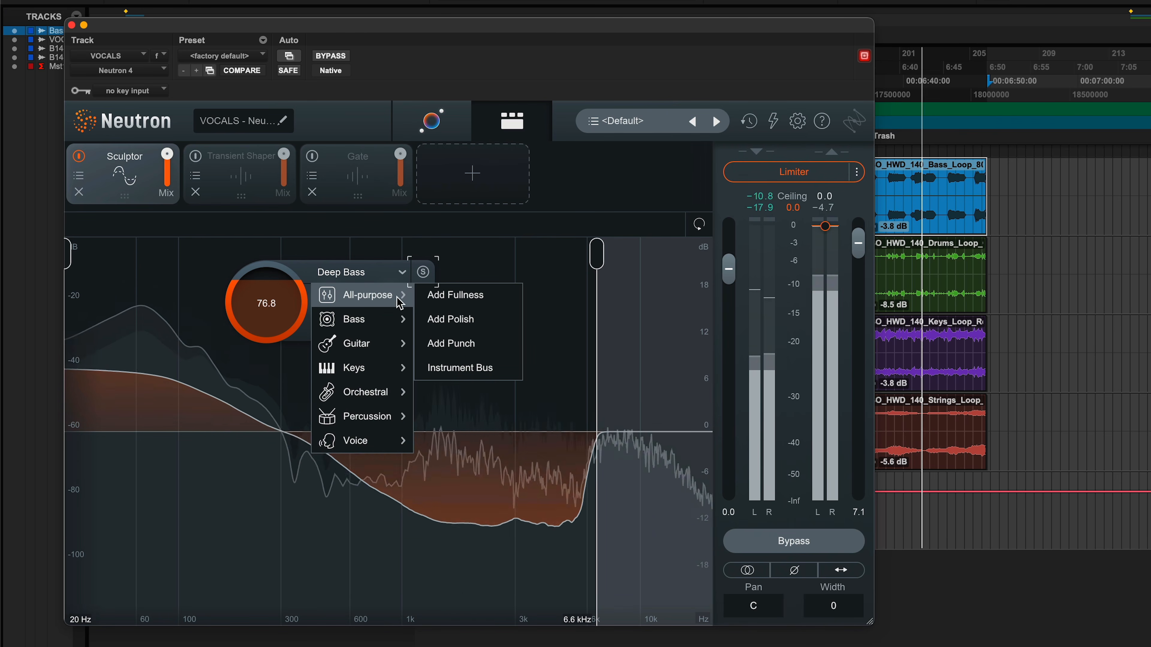
left_click(471, 327)
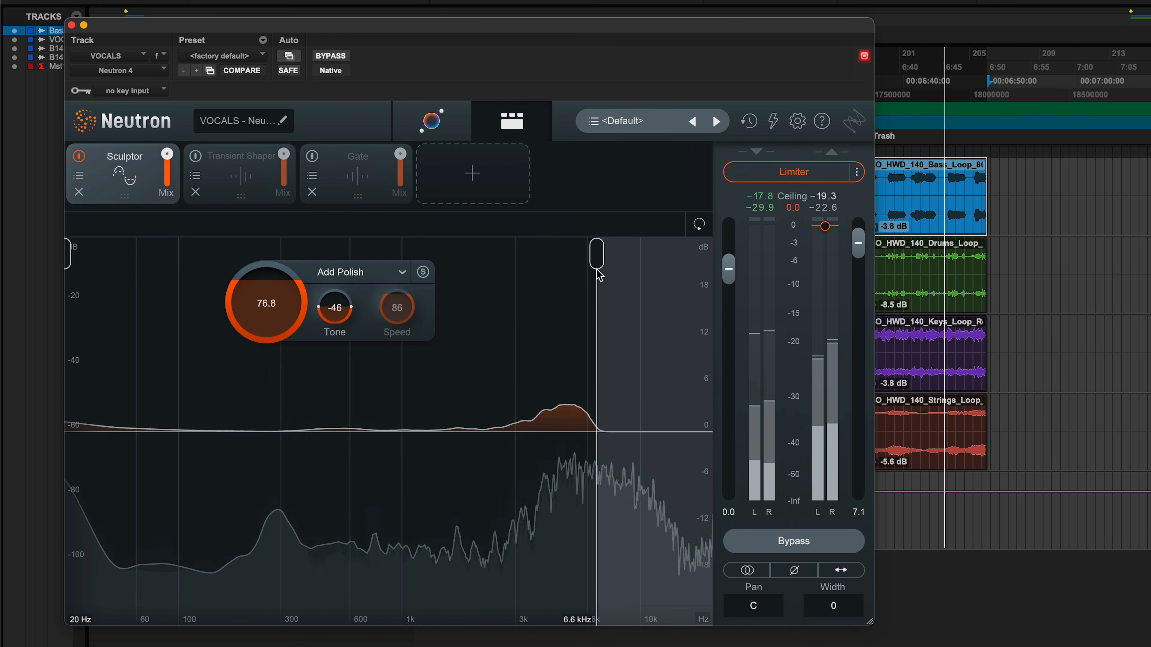
Extend Sculptor's range up to 19.5 kHz with the amount at 82.8, and compare the sound with Neutron bypassed.
left_click_drag(597, 278, 707, 254)
scroll(344, 302, "up", 3)
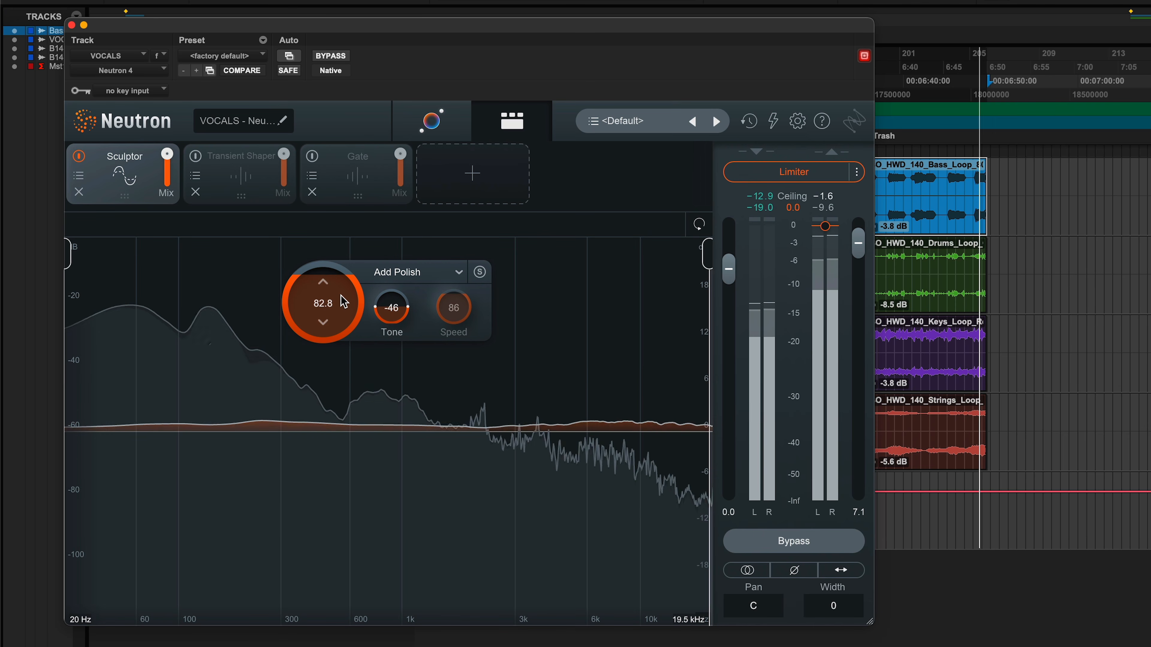
left_click(774, 541)
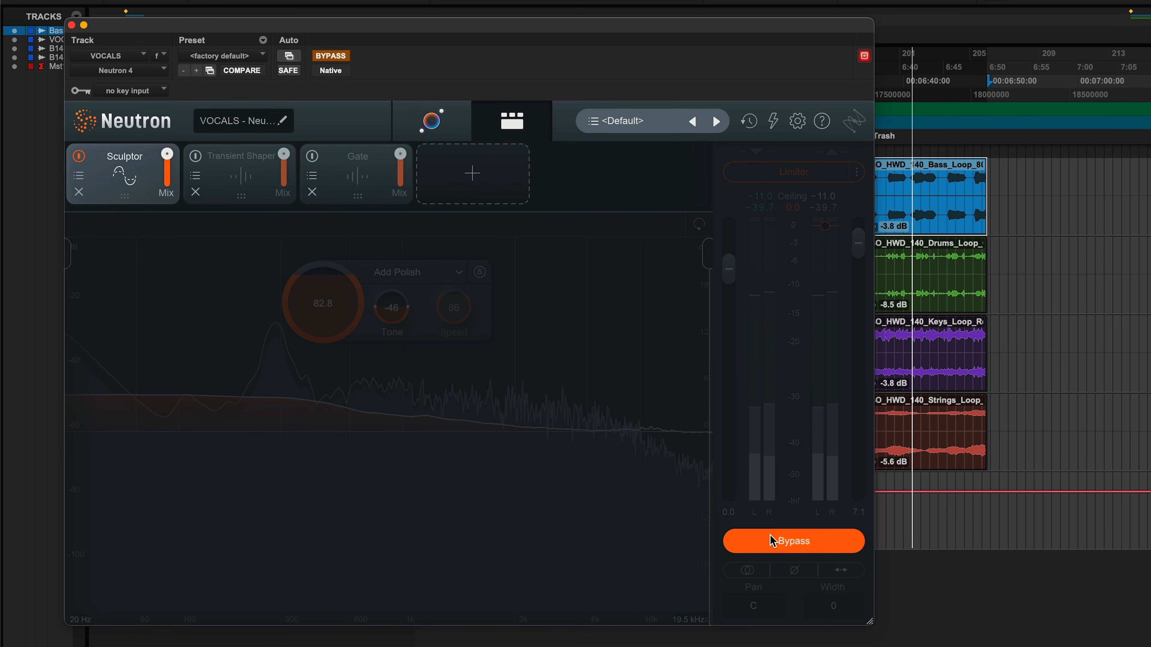
left_click(773, 541)
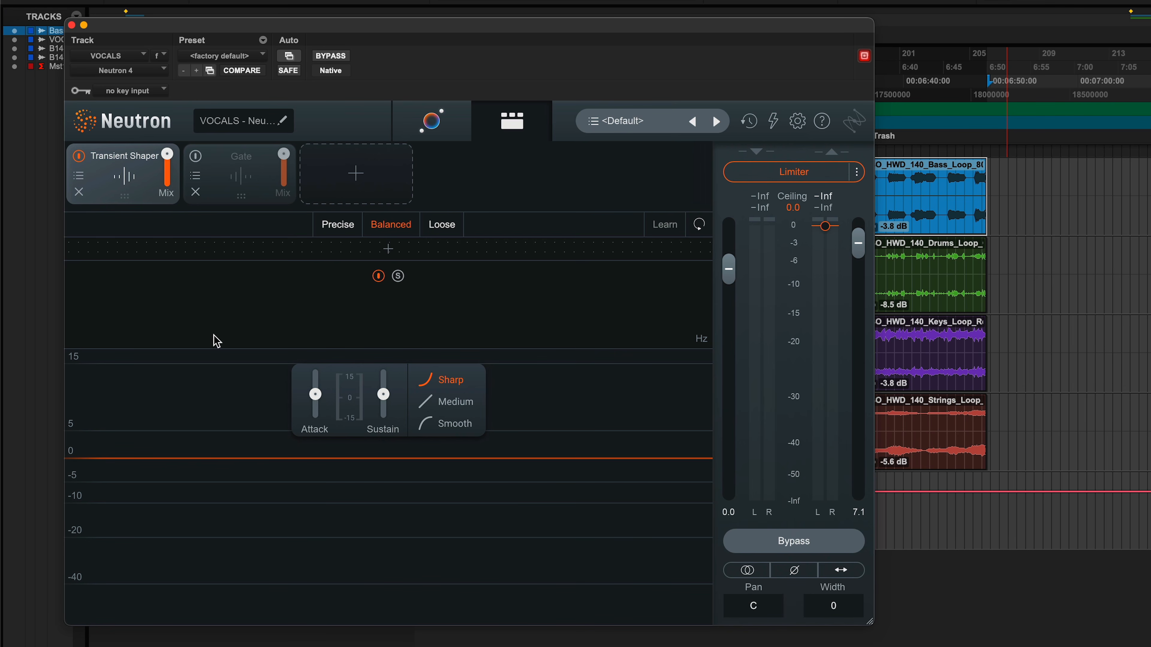
Play the loop while raising the Transient Shaper's Attack, and its Sustain to 12.3.
key("space")
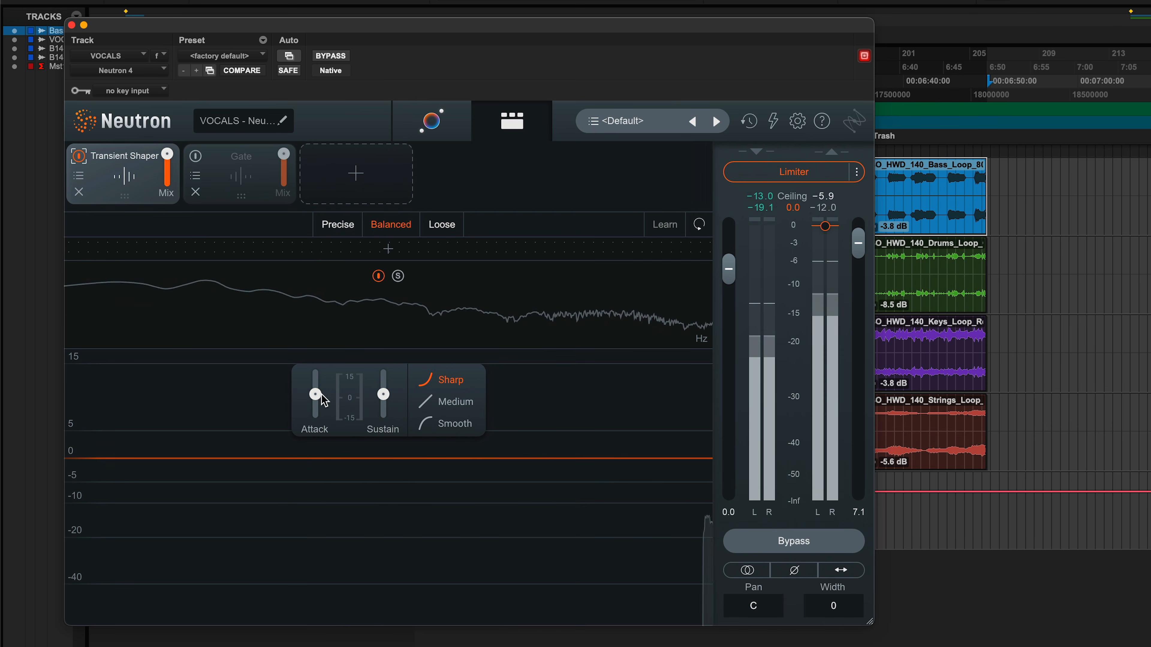
mouse_move(317, 396)
left_click_drag(317, 395, 319, 274)
left_click_drag(313, 389, 312, 371)
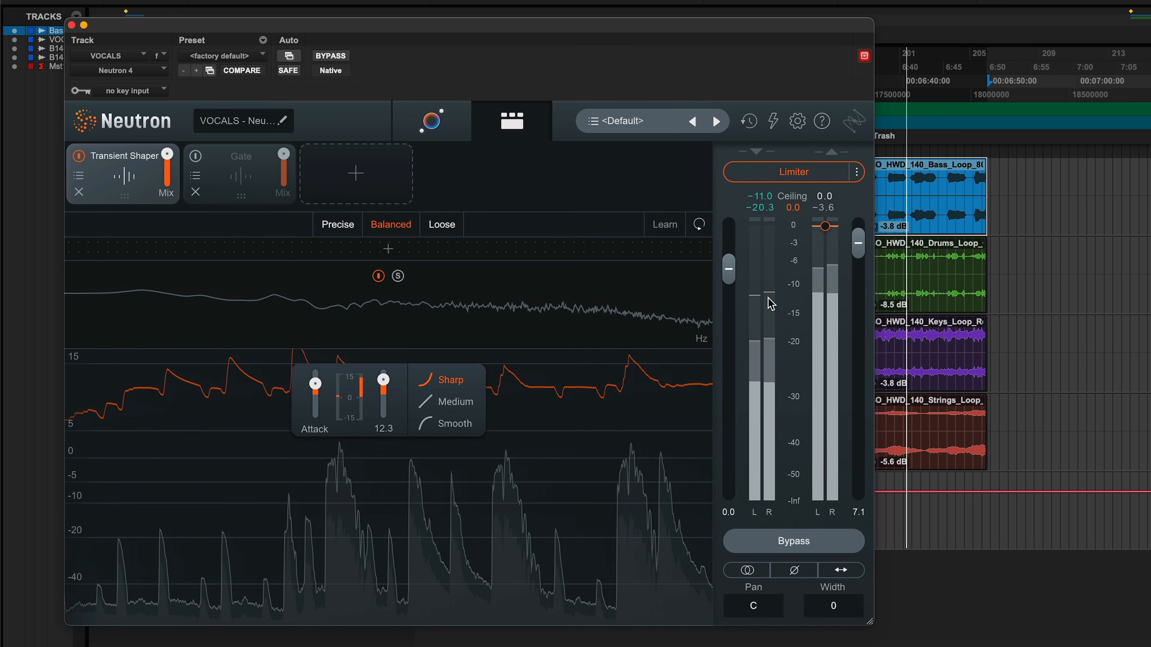
Lower the Transient Shaper's Attack to -15.0, and reset both Sustain and Attack to zero.
left_click_drag(317, 398, 322, 512)
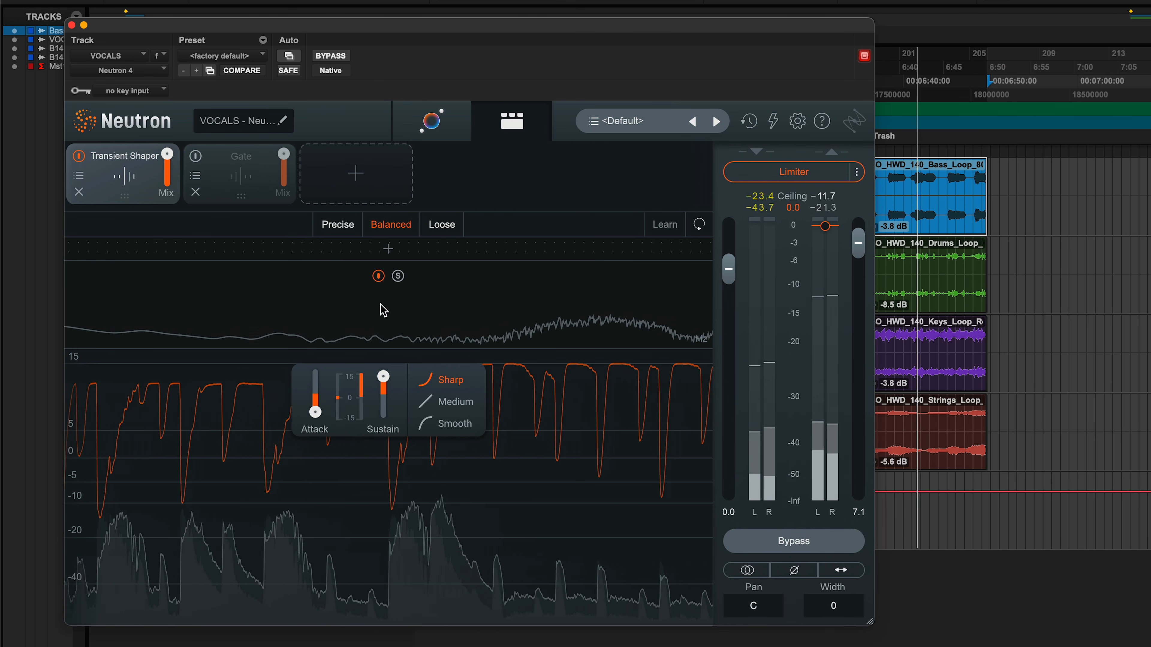
double_click(383, 376)
double_click(315, 410)
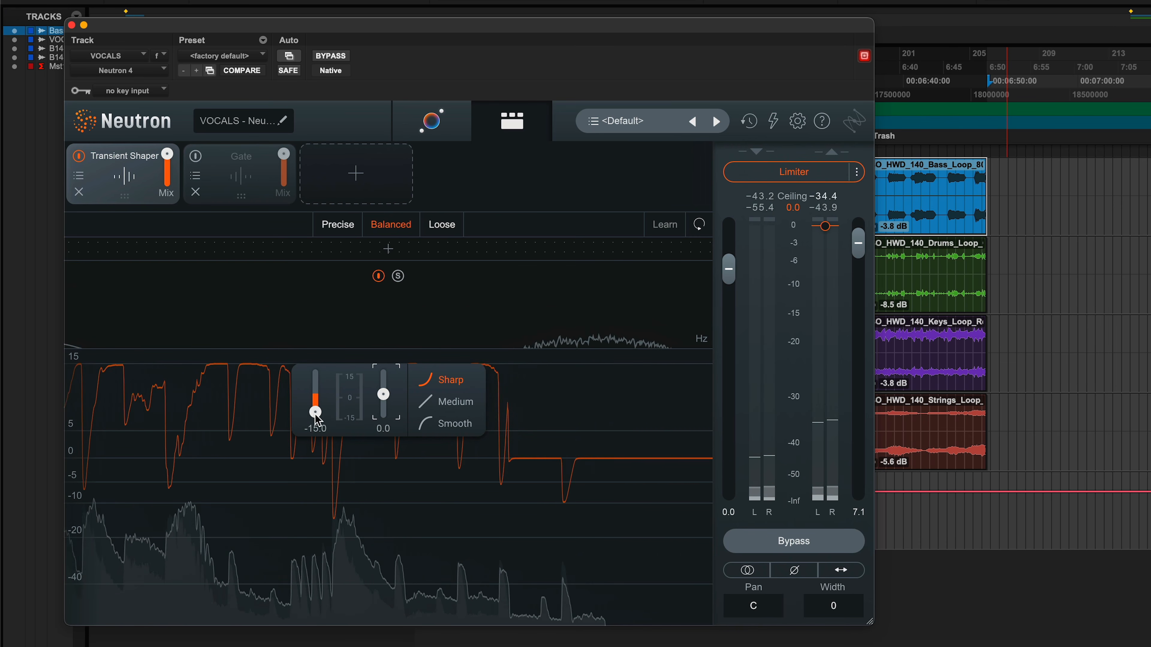
View the Transient Shaper presets, and split the module into three bands with the lower crossover at 203 Hz.
left_click(79, 177)
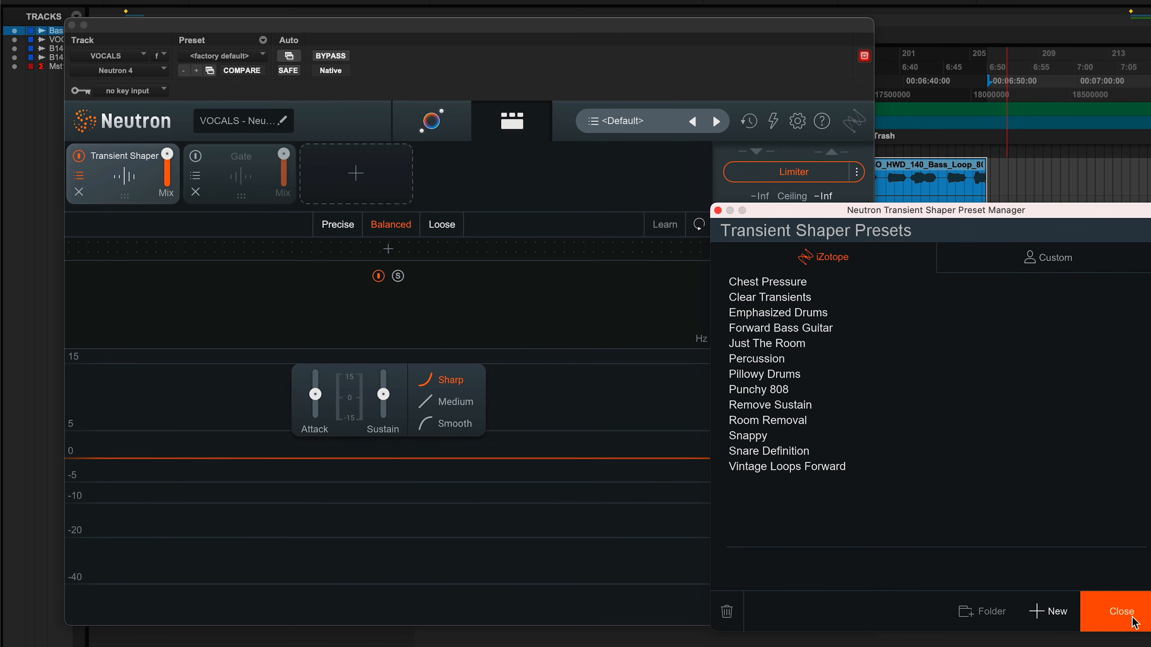
left_click(1122, 612)
left_click(243, 255)
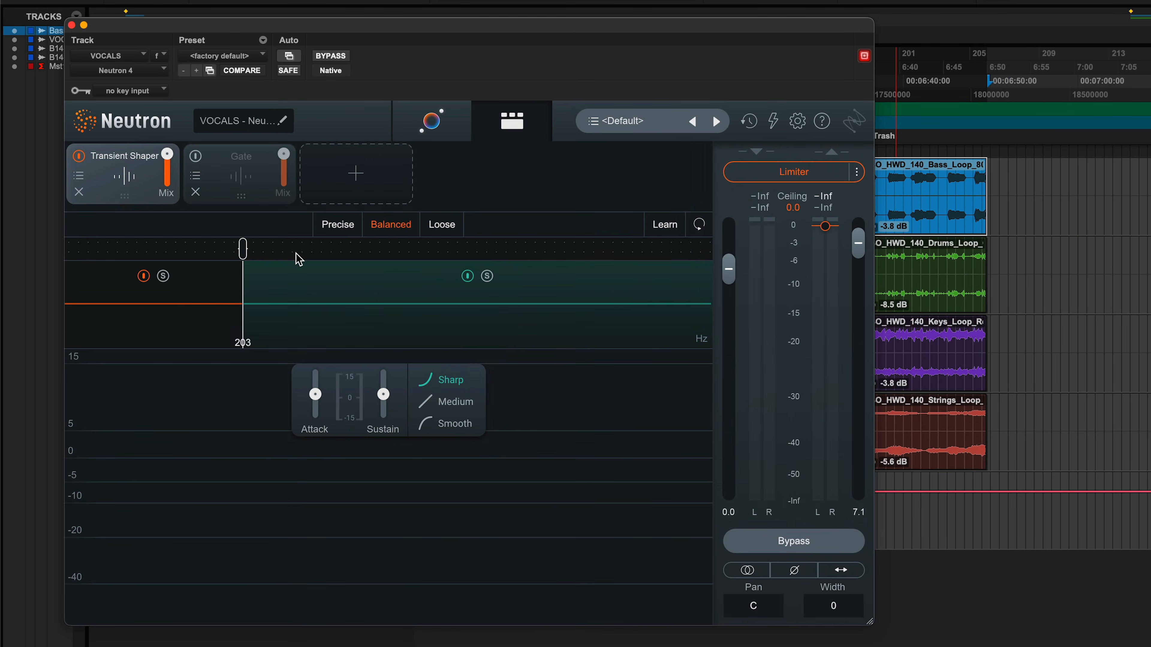
left_click(524, 249)
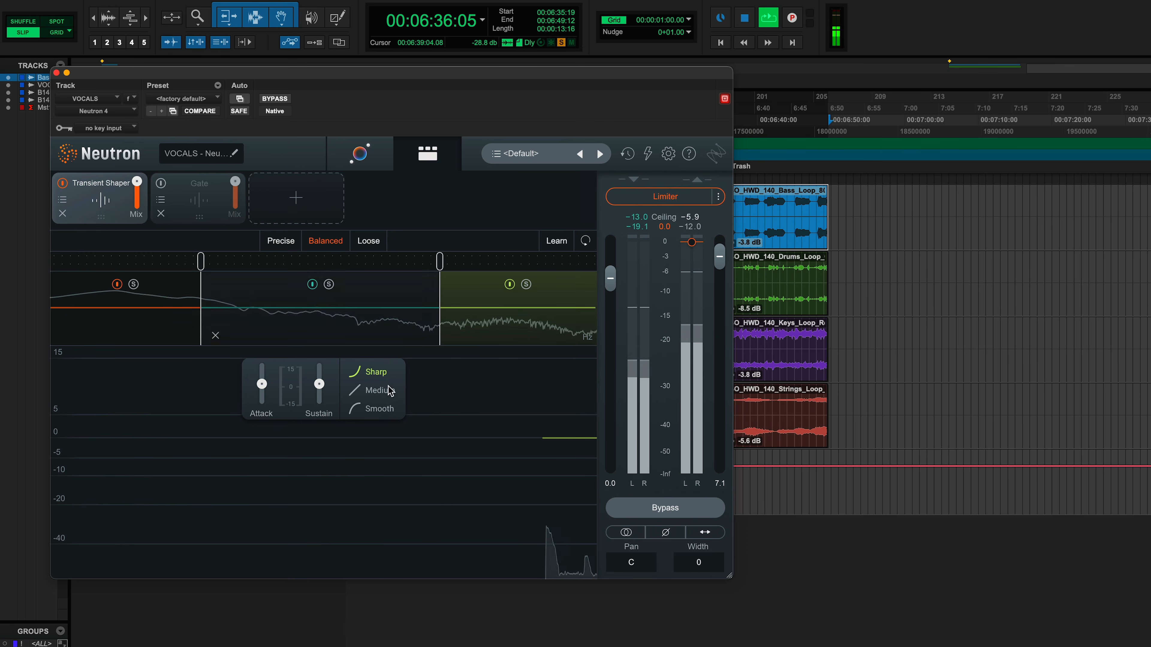
Audition the Transient Shaper presets Percussion, Pillowy Drums and Punchy 808 during playback.
left_click(64, 201)
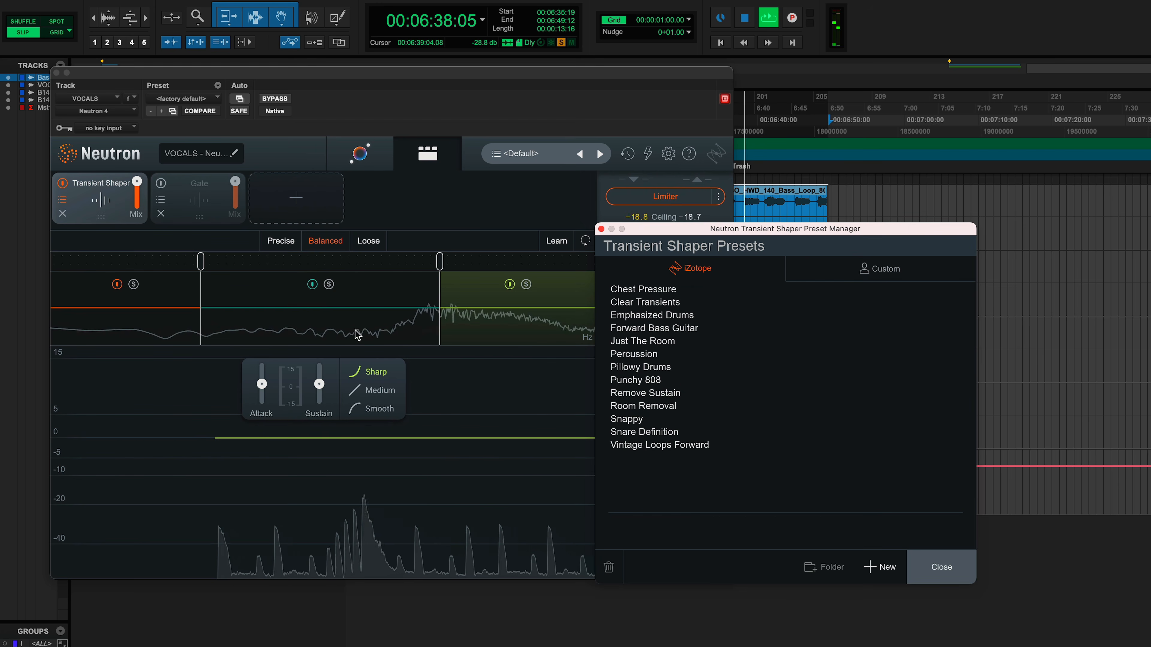
left_click(652, 354)
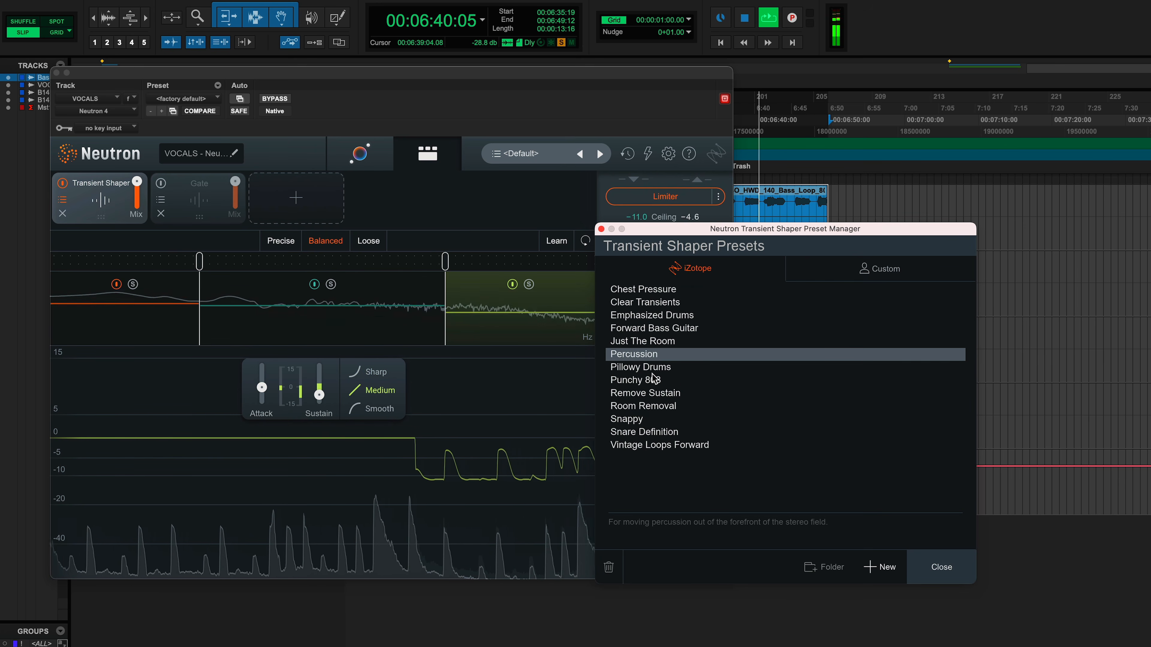
left_click(653, 368)
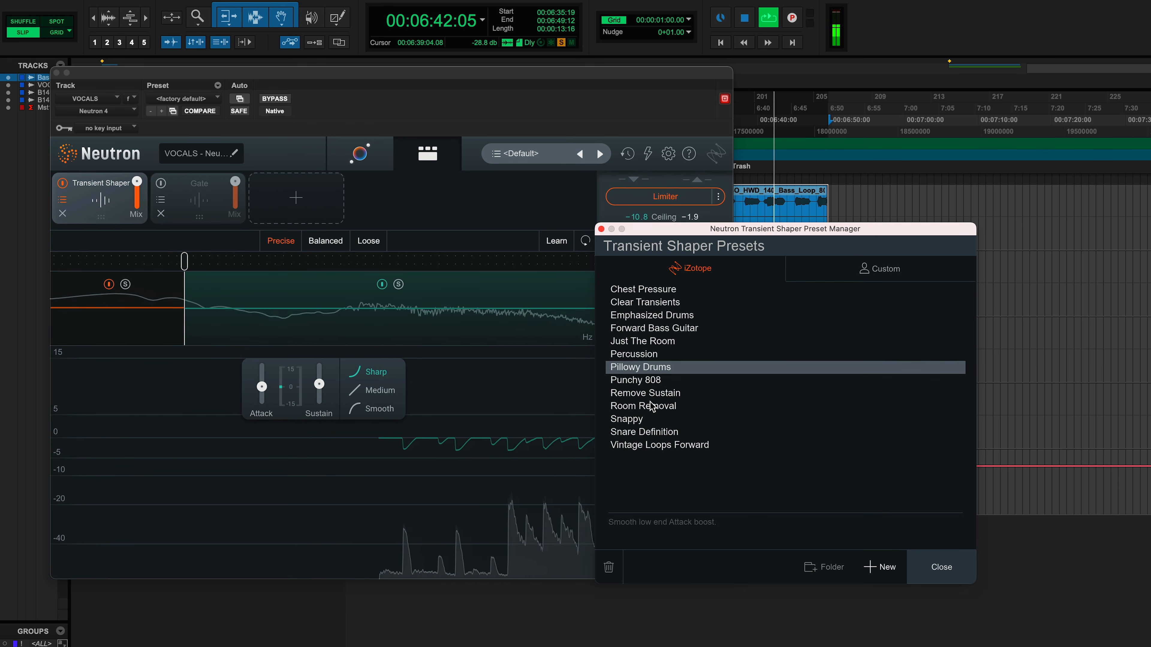
left_click(649, 383)
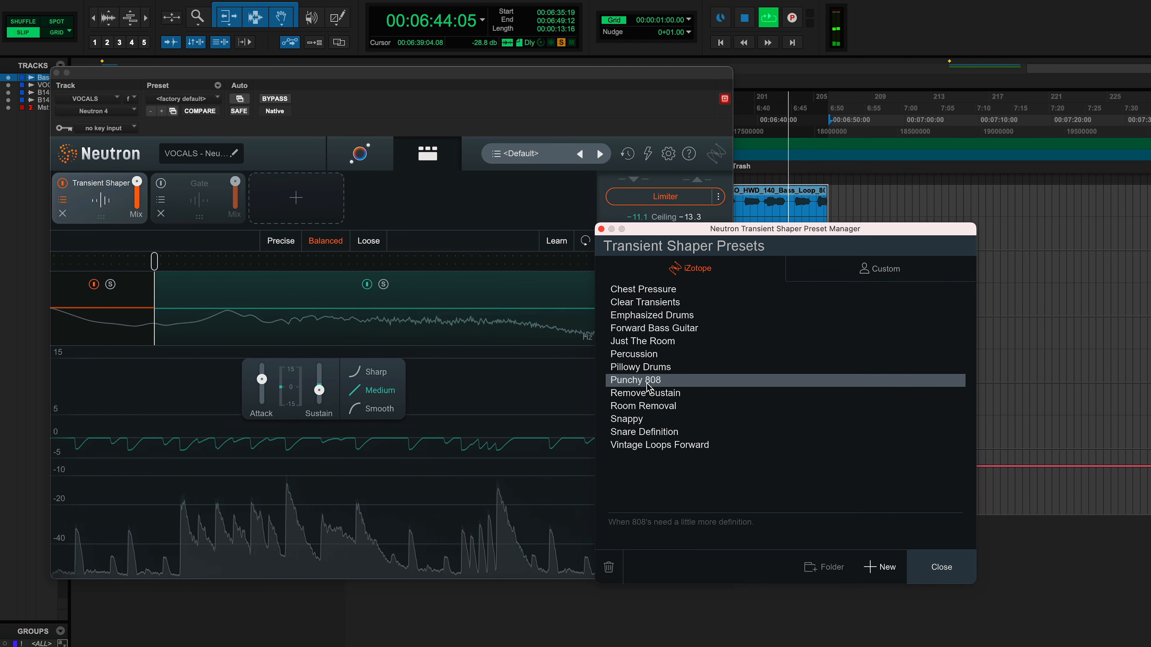
Move the preset manager clear of the plug-in, audition Remove Sustain, Vintage Loops Forward and Chest Pressure, and load Clear Transients.
left_click_drag(727, 231, 886, 197)
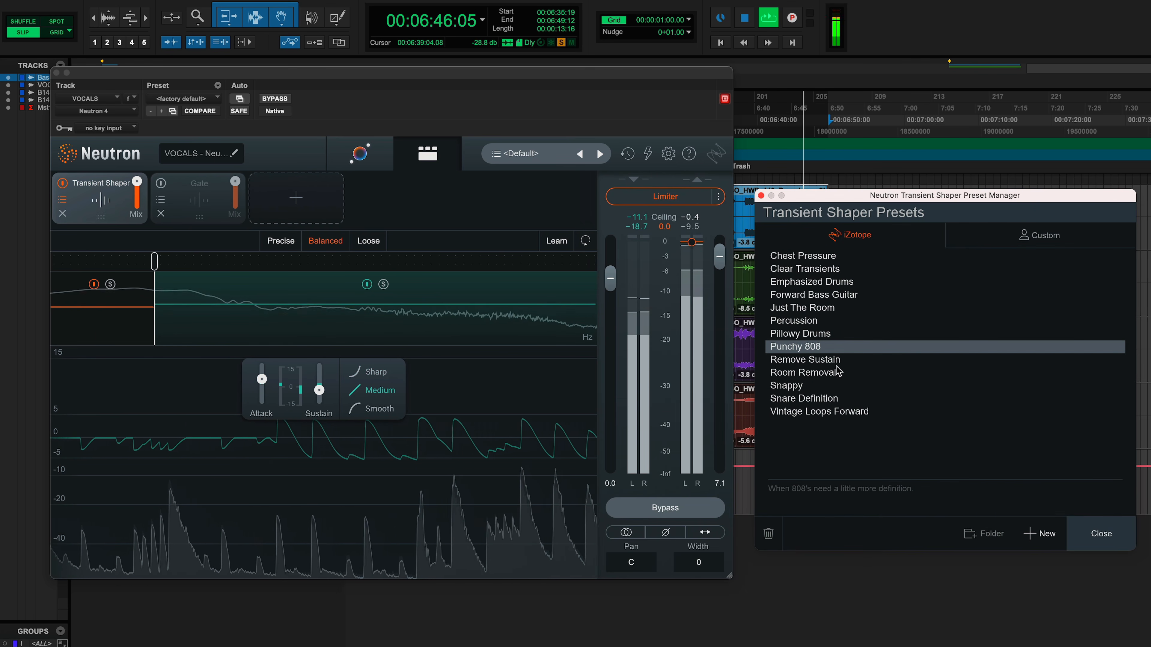
left_click(792, 361)
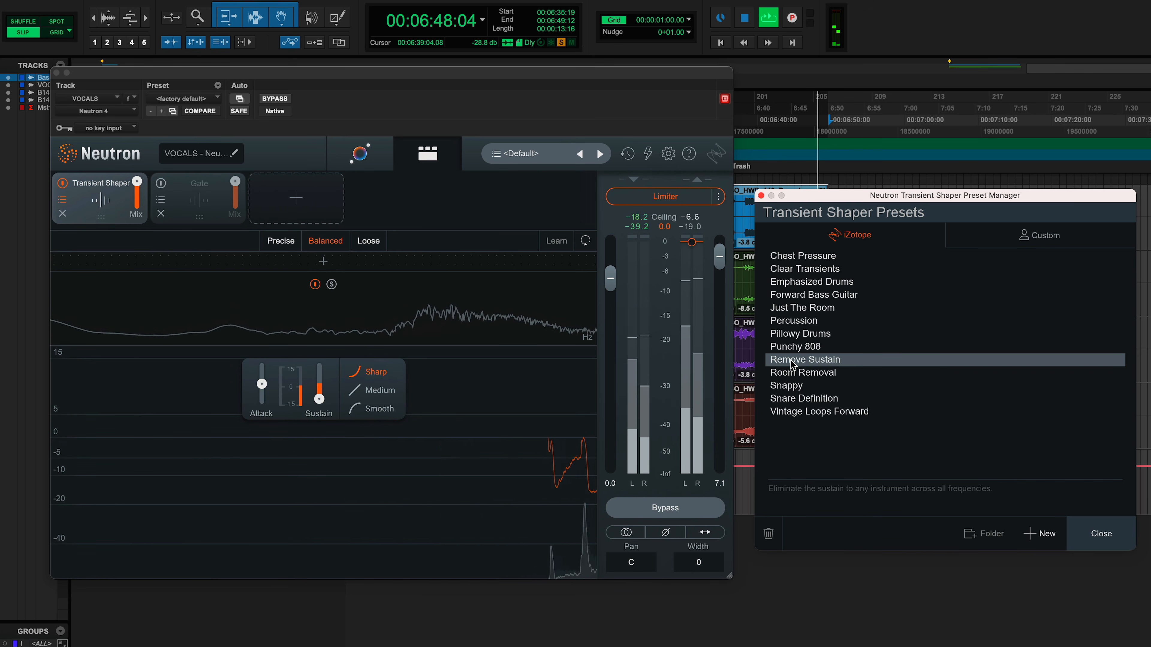
left_click(796, 411)
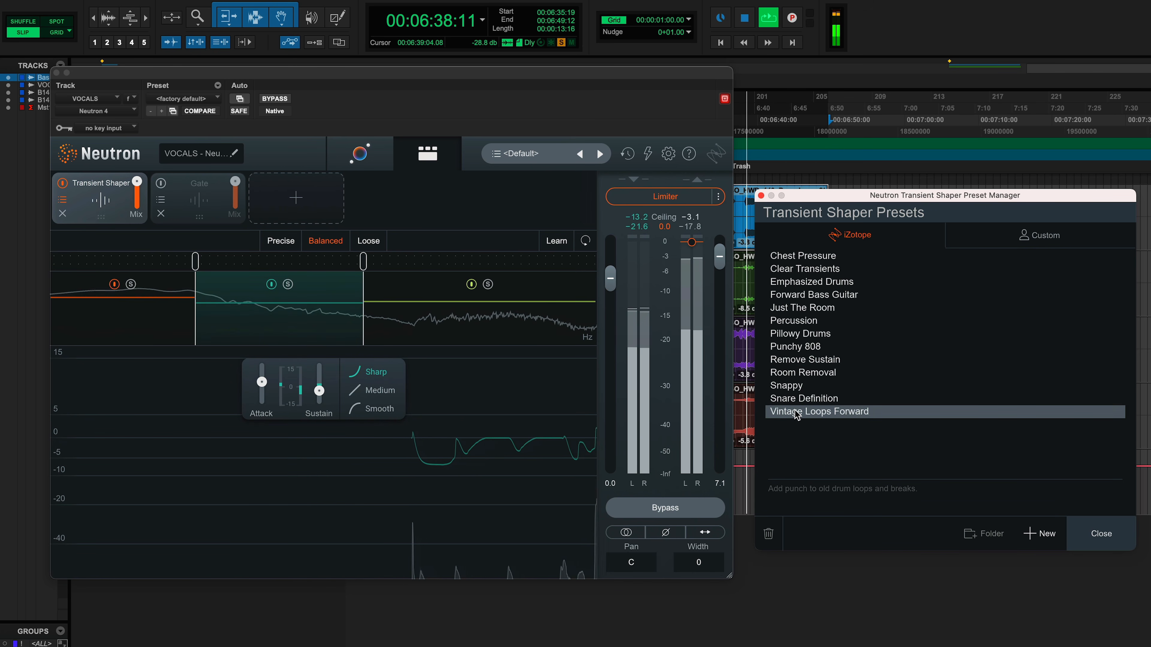
left_click(792, 257)
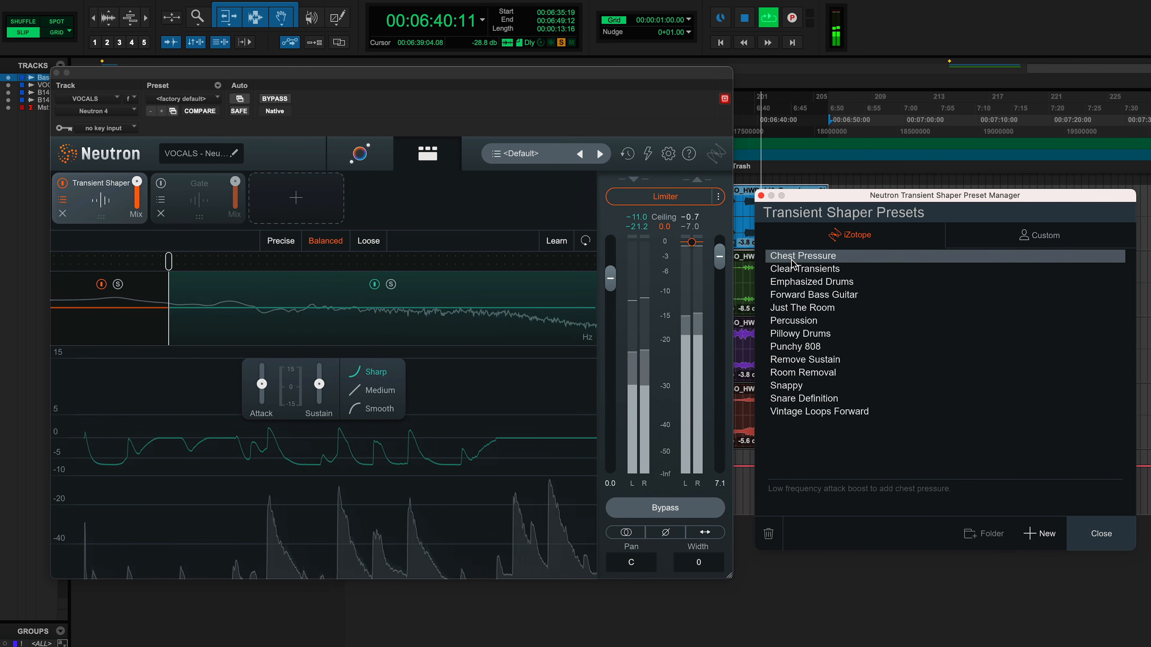
left_click(793, 270)
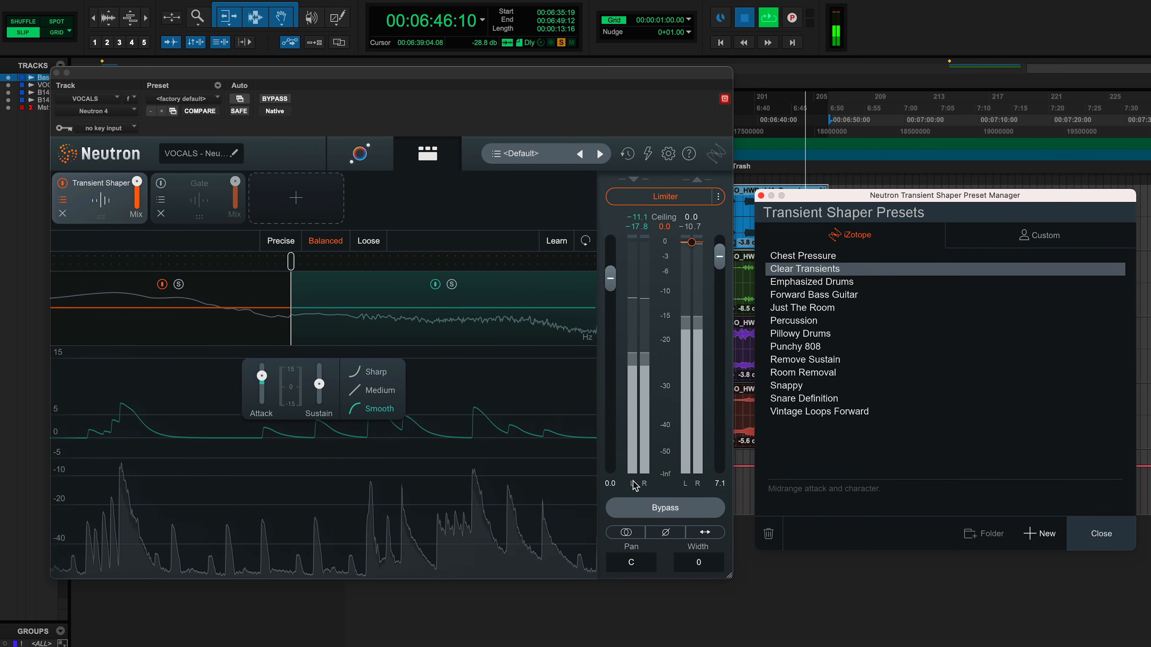
Restart playback with Neutron bypassed, and re-enable it to compare the Clear Transients preset with the dry sound.
key("space")
left_click(639, 499)
key("space")
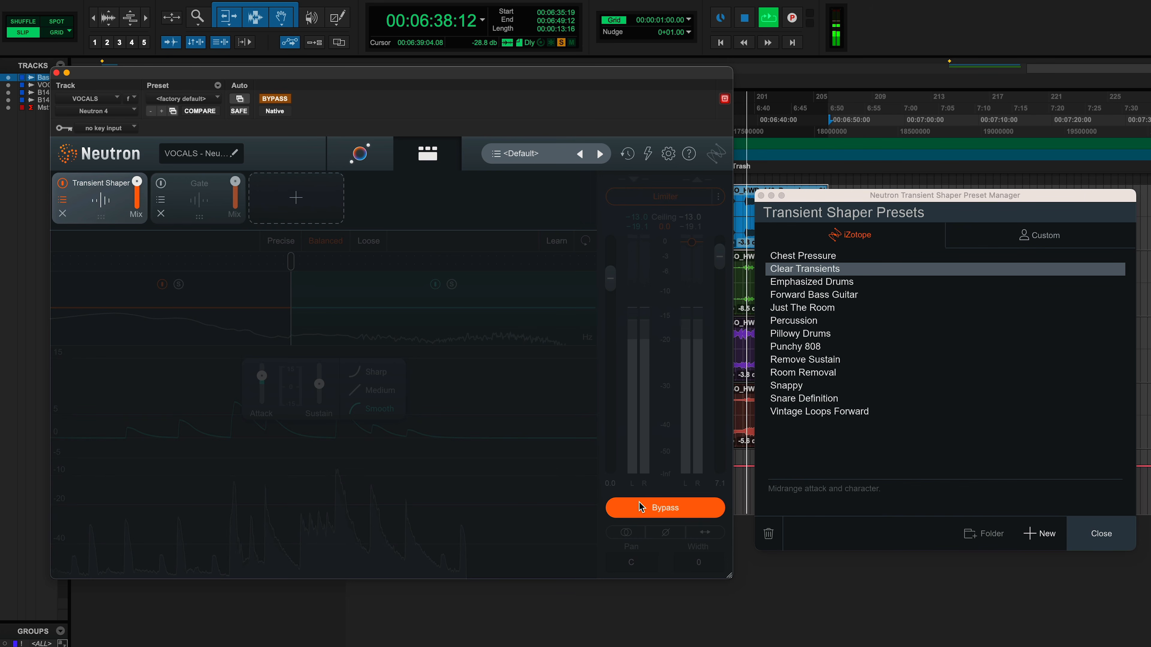
left_click(639, 507)
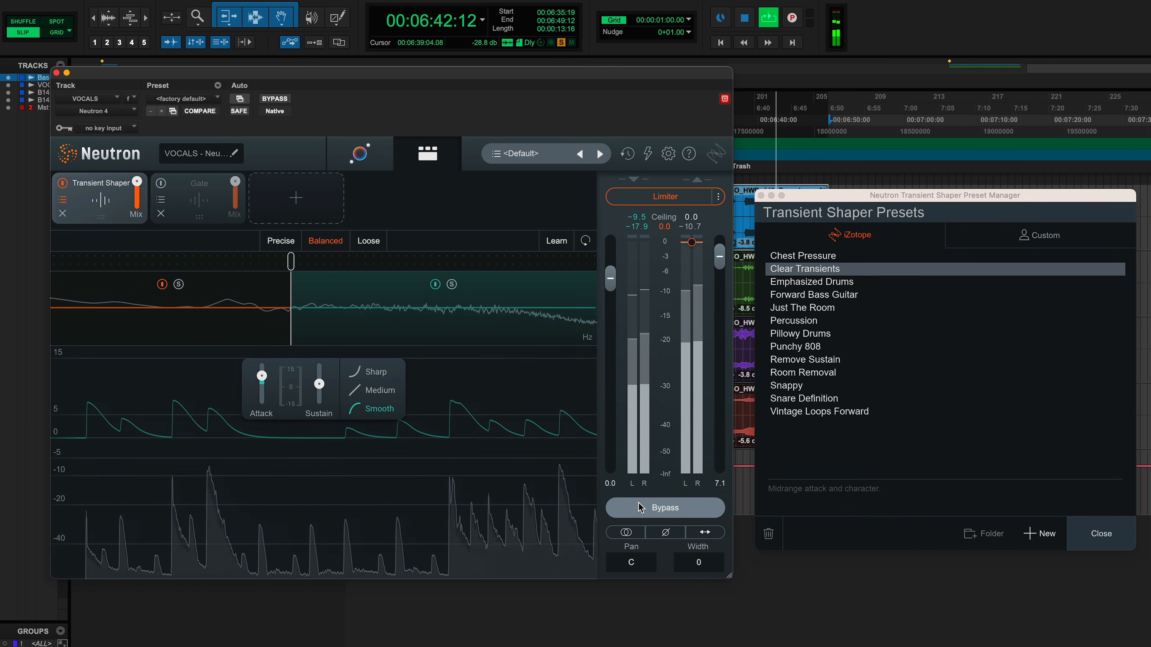
Add a second crossover to the Transient Shaper and let Learn position both crossovers while the loop plays.
left_click(507, 261)
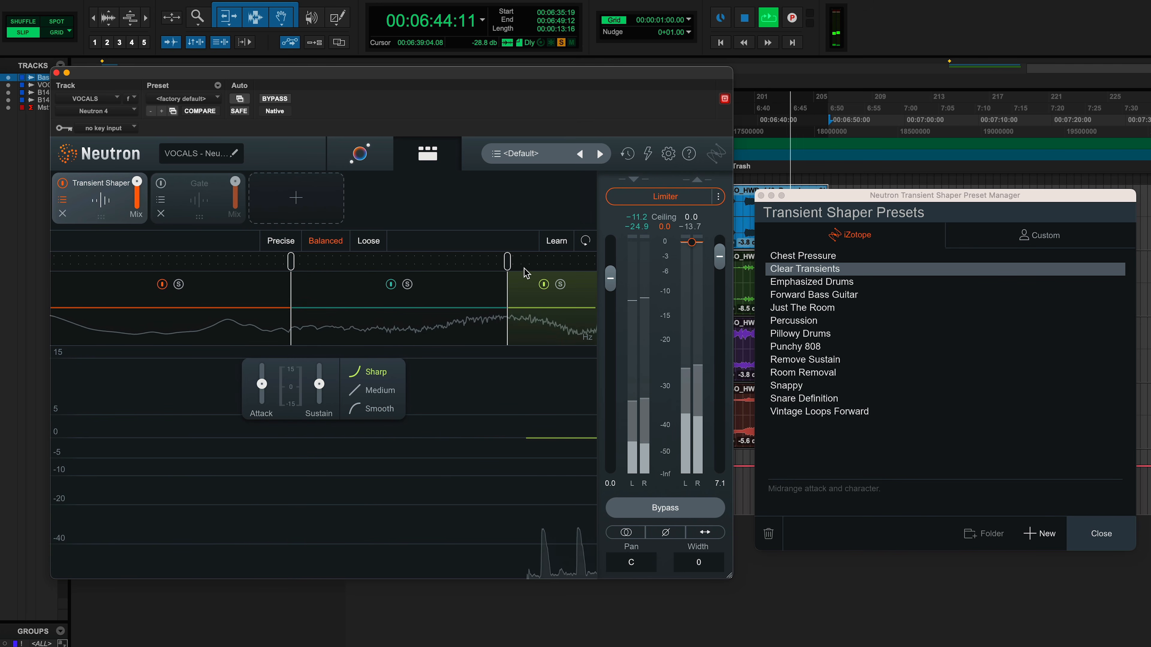
key("space")
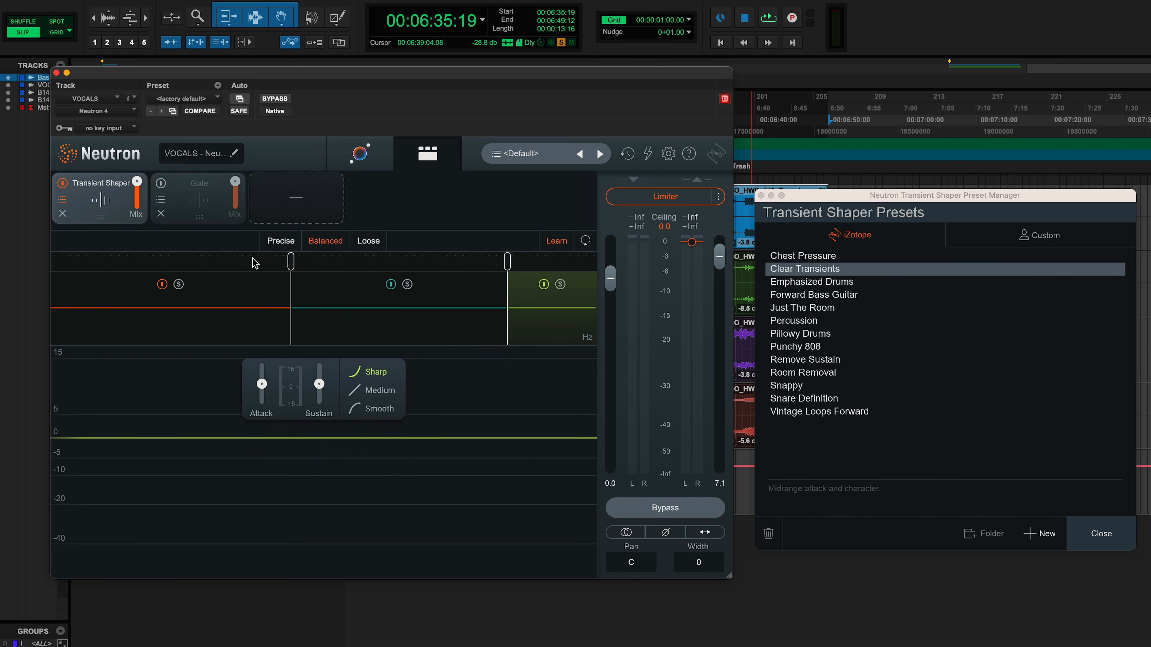
key("space")
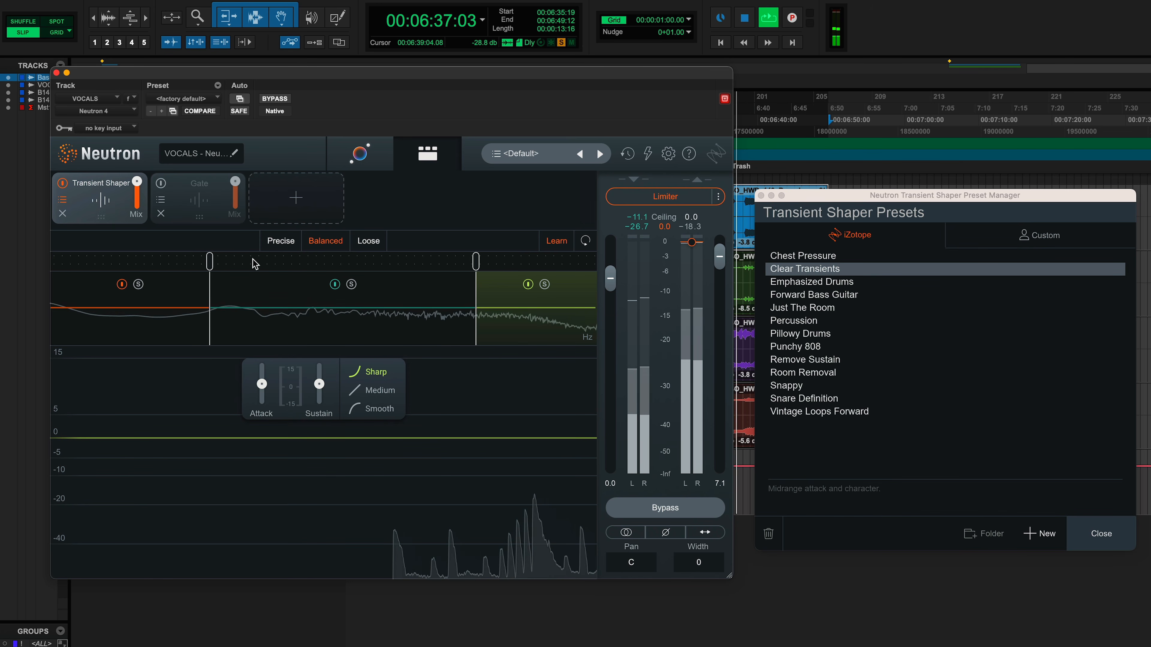